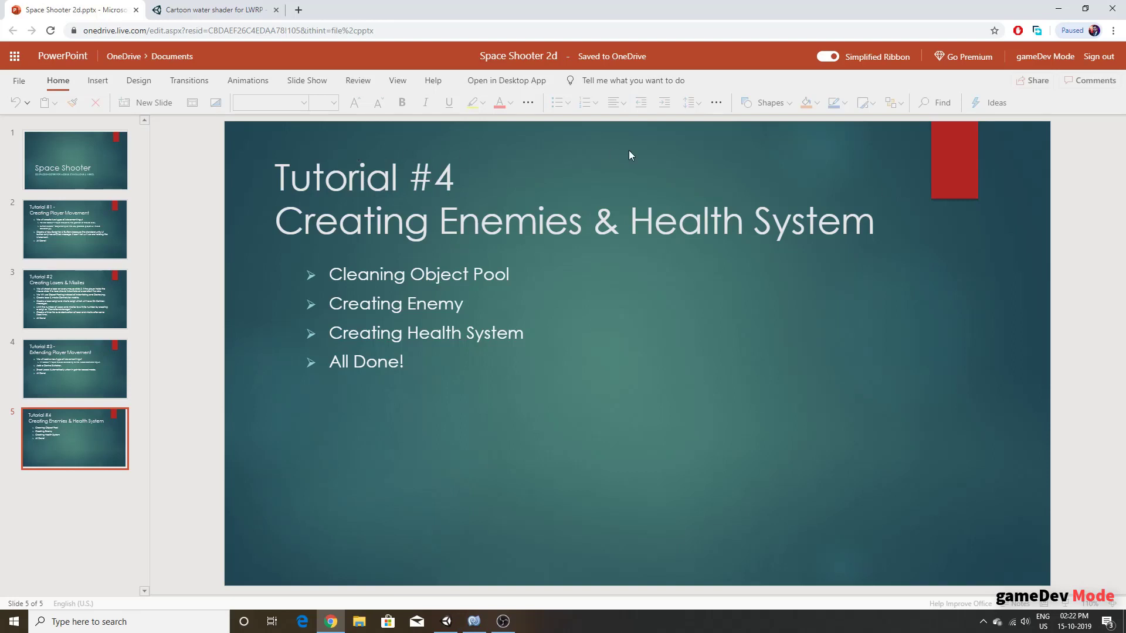
Step: Bring the 'Cartoon water shader for LWRP' Asset Store tab to the front in Chrome
left_click(217, 10)
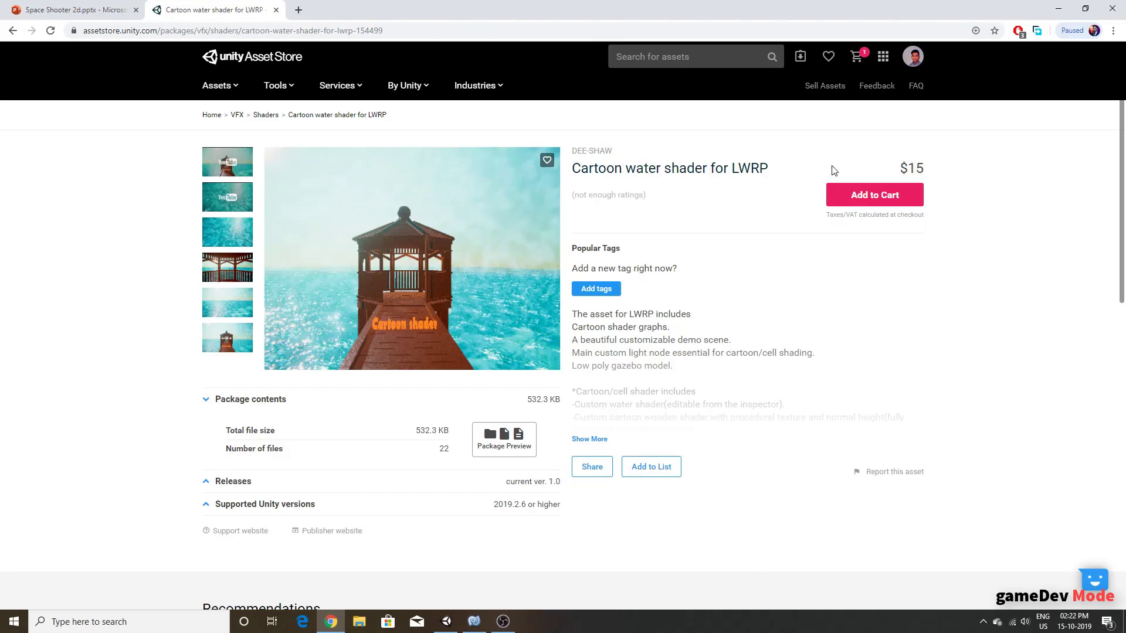
Step: Enlarge the shader's preview gallery and step through the open-sea and gazebo images
left_click(210, 241)
left_click(207, 304)
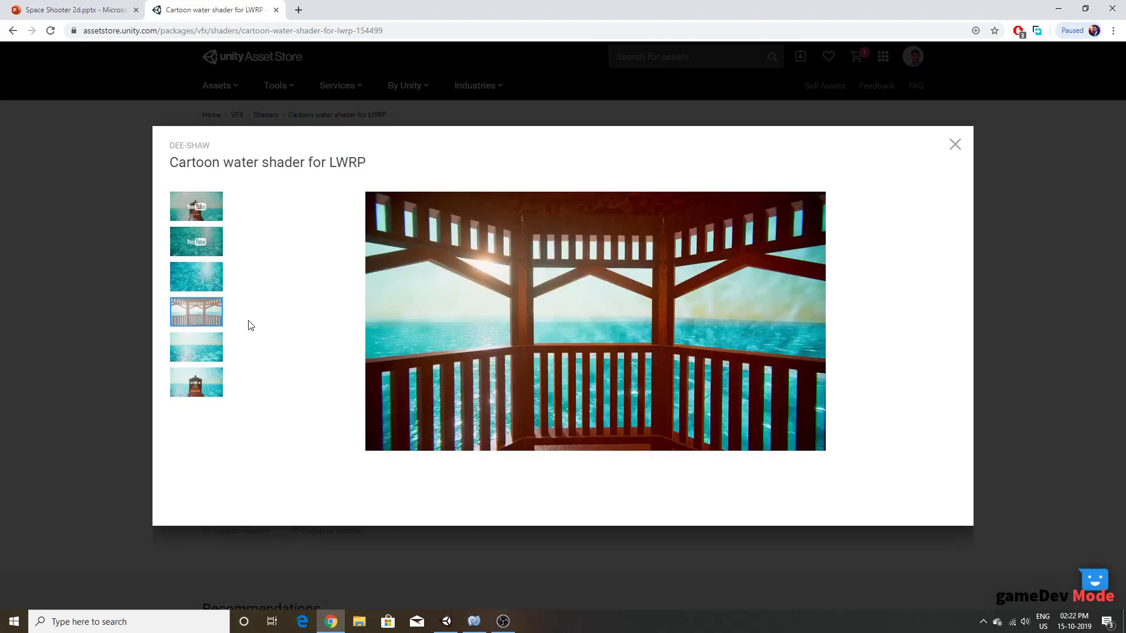
left_click(197, 352)
left_click(199, 377)
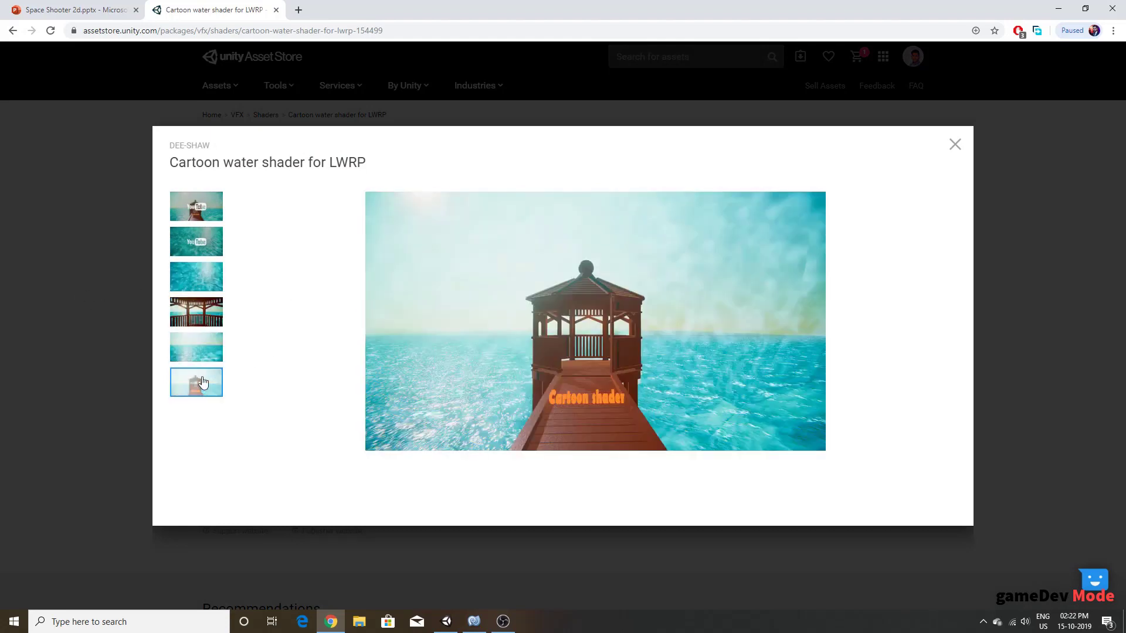
Step: Close the image gallery and the Asset Store tab, then minimize the browser to reveal Unity
left_click(75, 313)
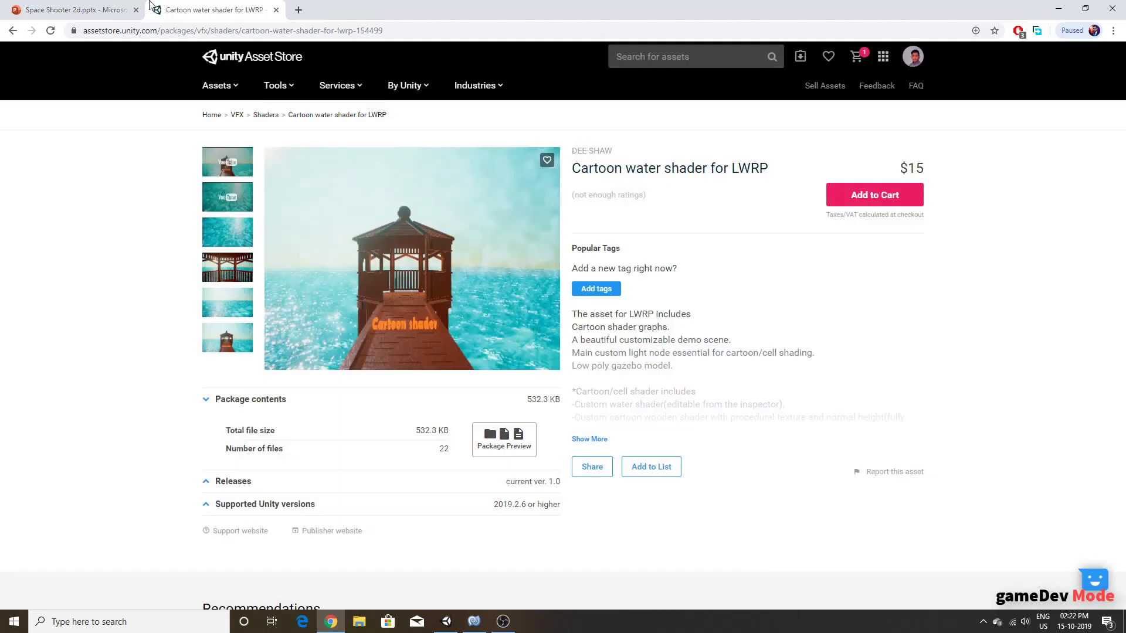
left_click(276, 10)
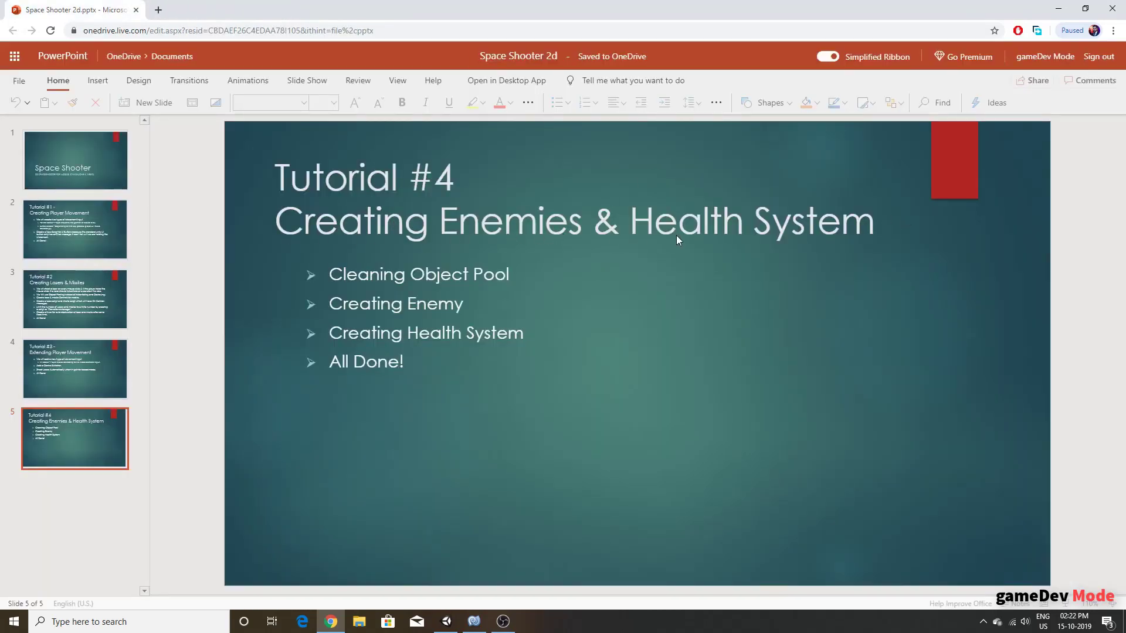
left_click(1058, 8)
Step: Bring up MonoDevelop and inspect Enemy.cs's projectilePool field and pool creation in Start
left_click(475, 622)
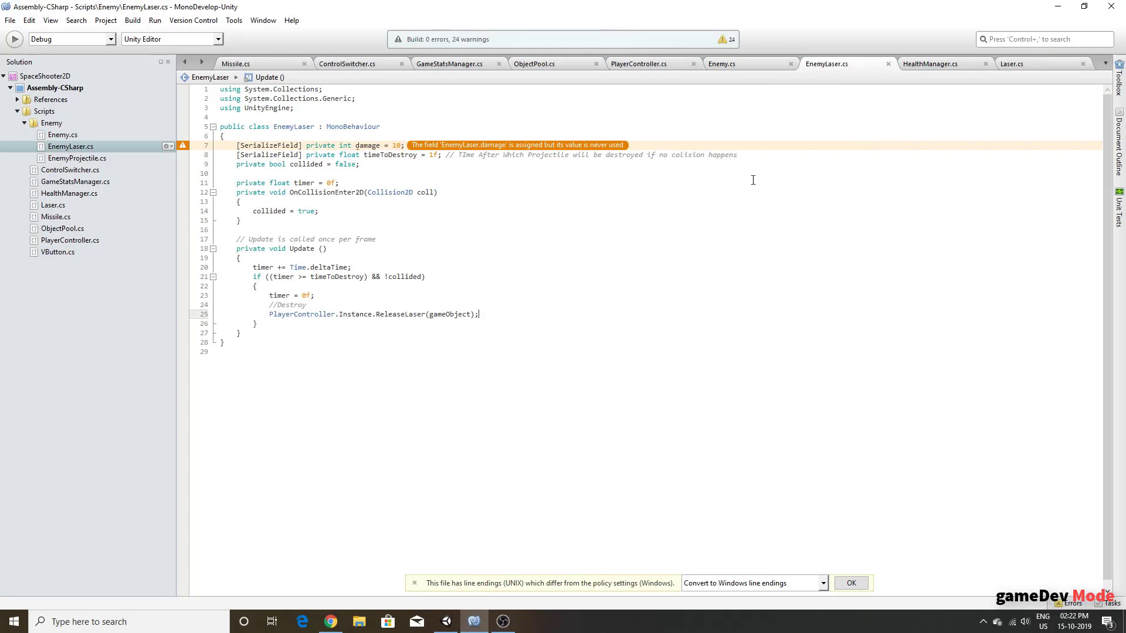
left_click(750, 64)
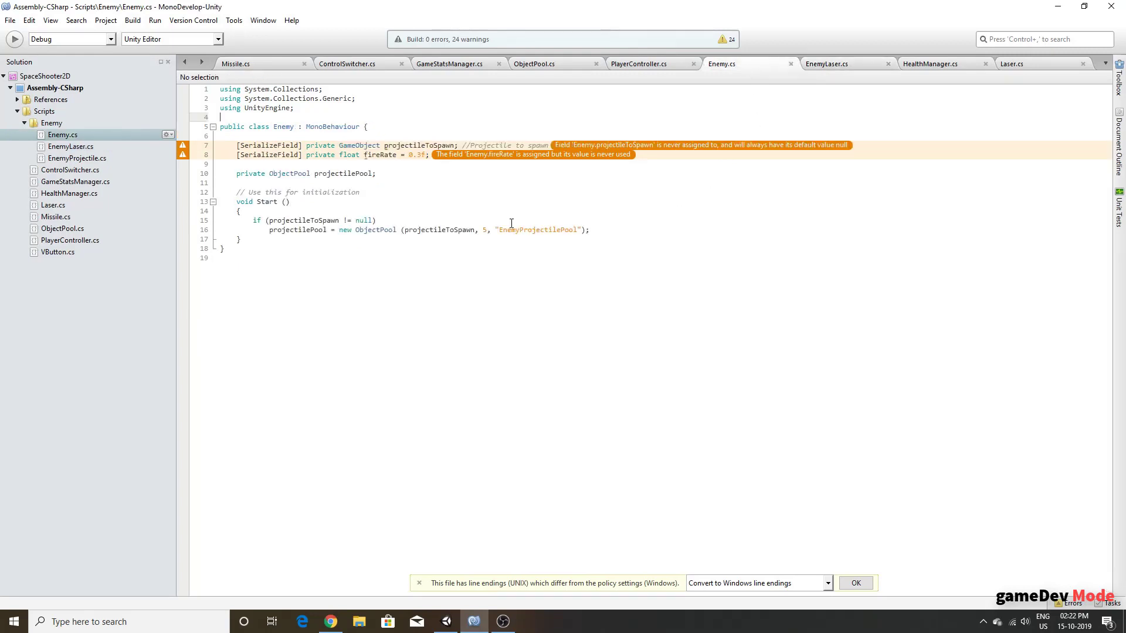
left_click(403, 229)
left_click(402, 176)
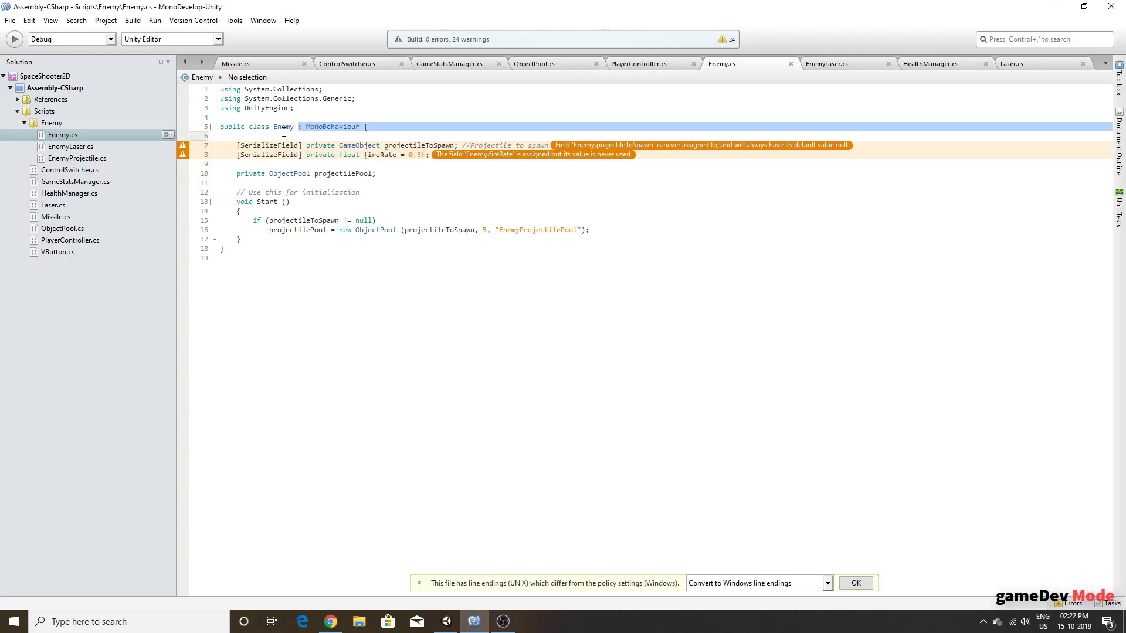
left_click_drag(297, 130, 271, 129)
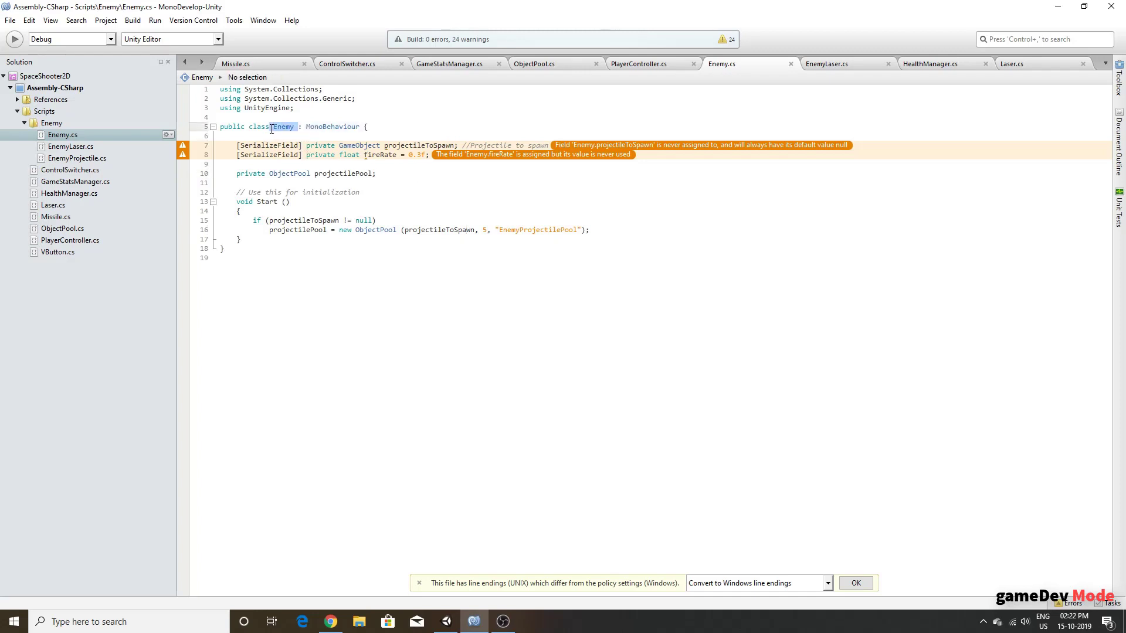
left_click(395, 191)
left_click(484, 232)
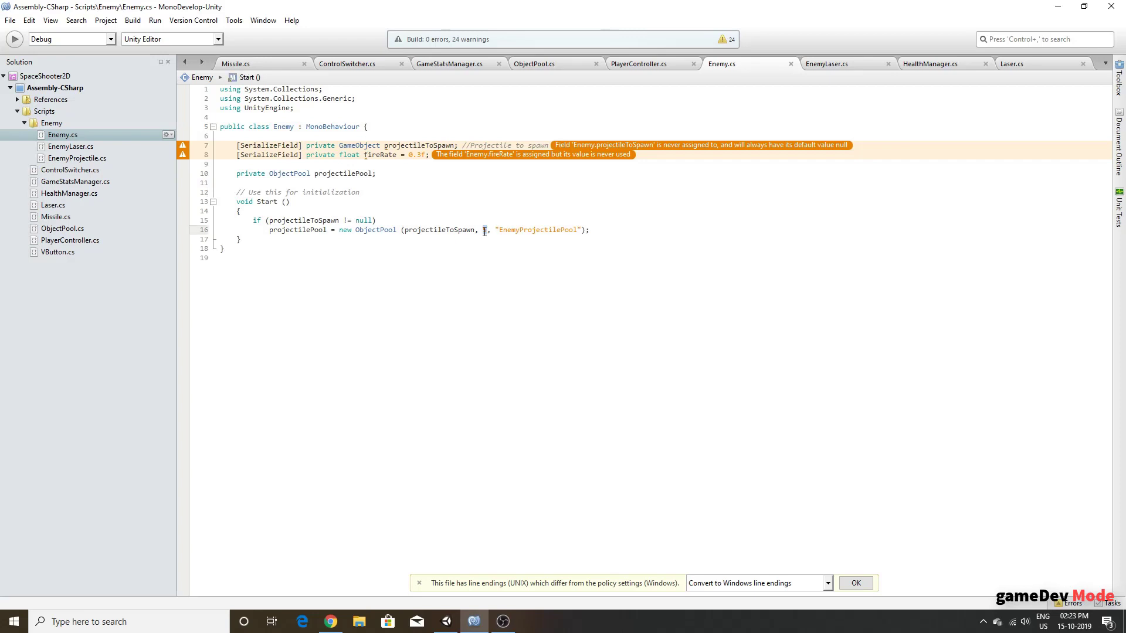
double_click(484, 231)
left_click(483, 231)
Step: Delete the null check, ObjectPool creation and projectilePool field from Enemy.cs
left_click_drag(602, 230, 402, 234)
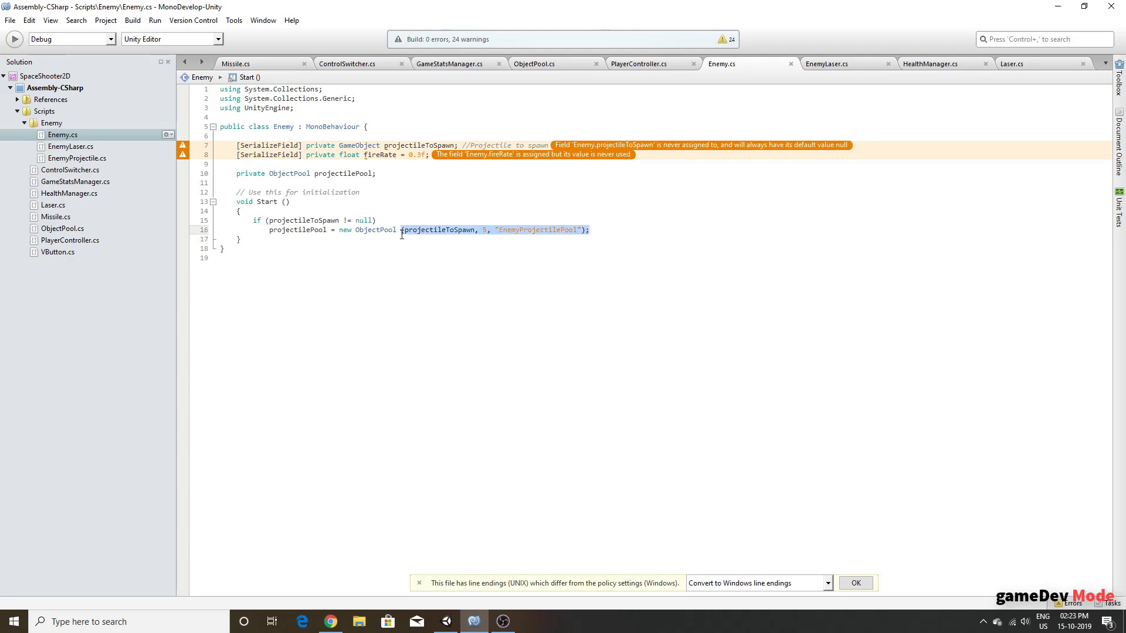
left_click(199, 220, "shift")
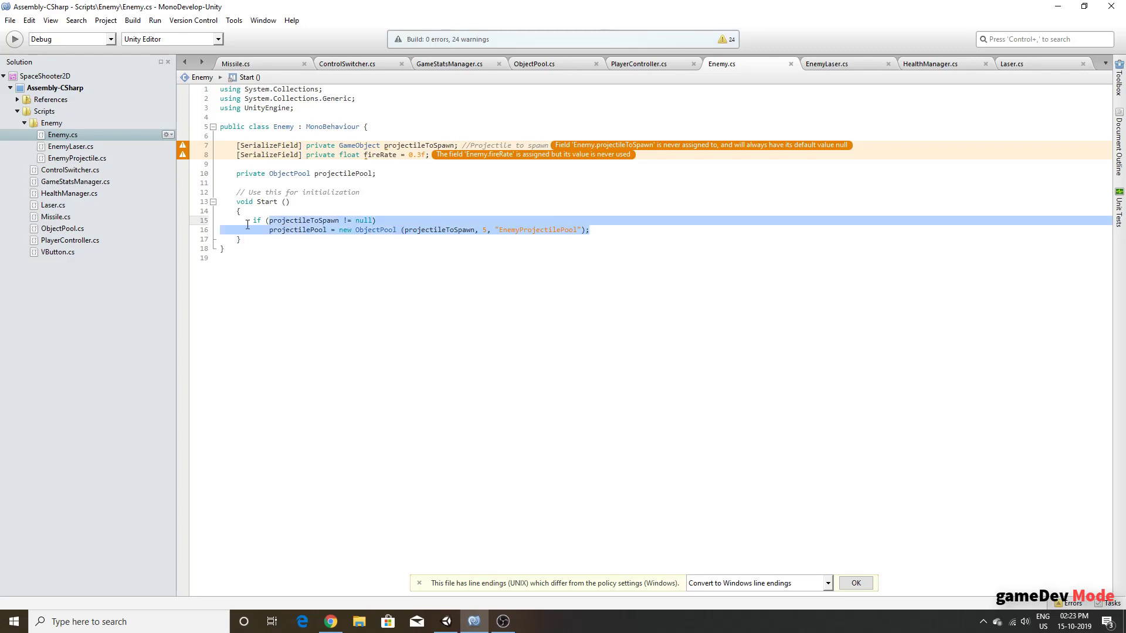
key("Delete")
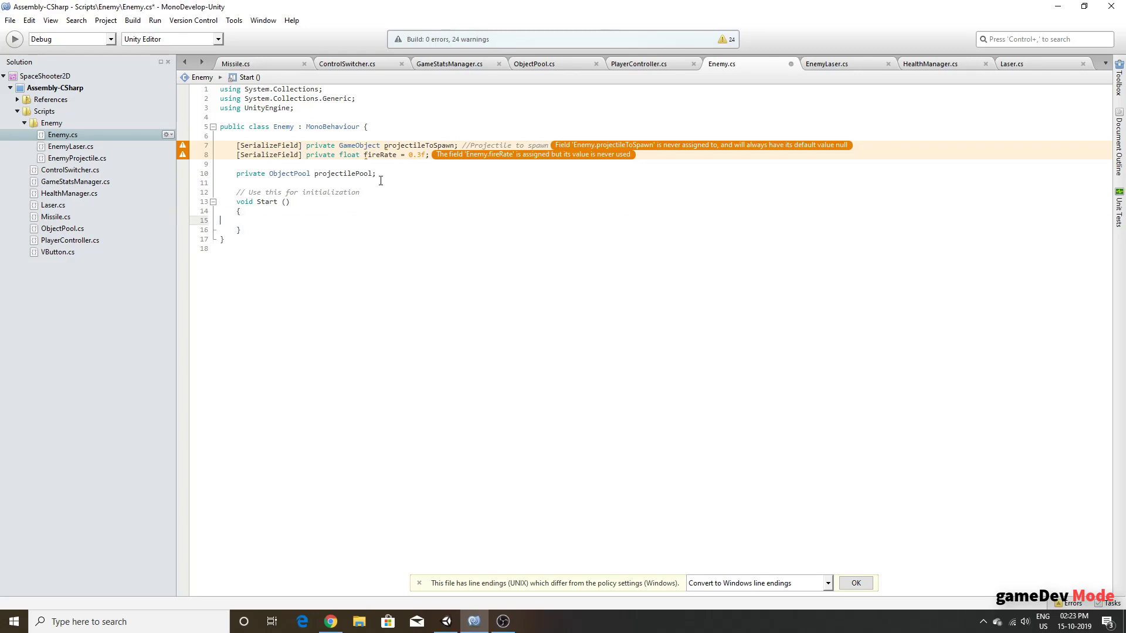
left_click(199, 174)
key("Delete")
key("BackSpace")
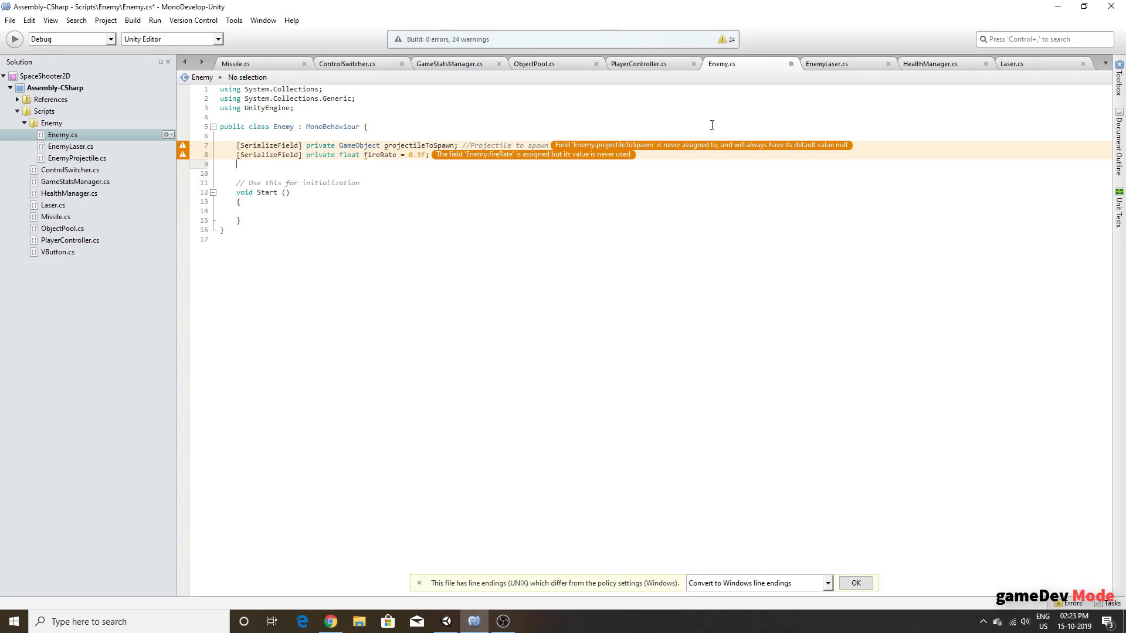
Step: Review EnemyLaser.cs's OnCollisionEnter2D and class declaration, then return to Unity
left_click(838, 69)
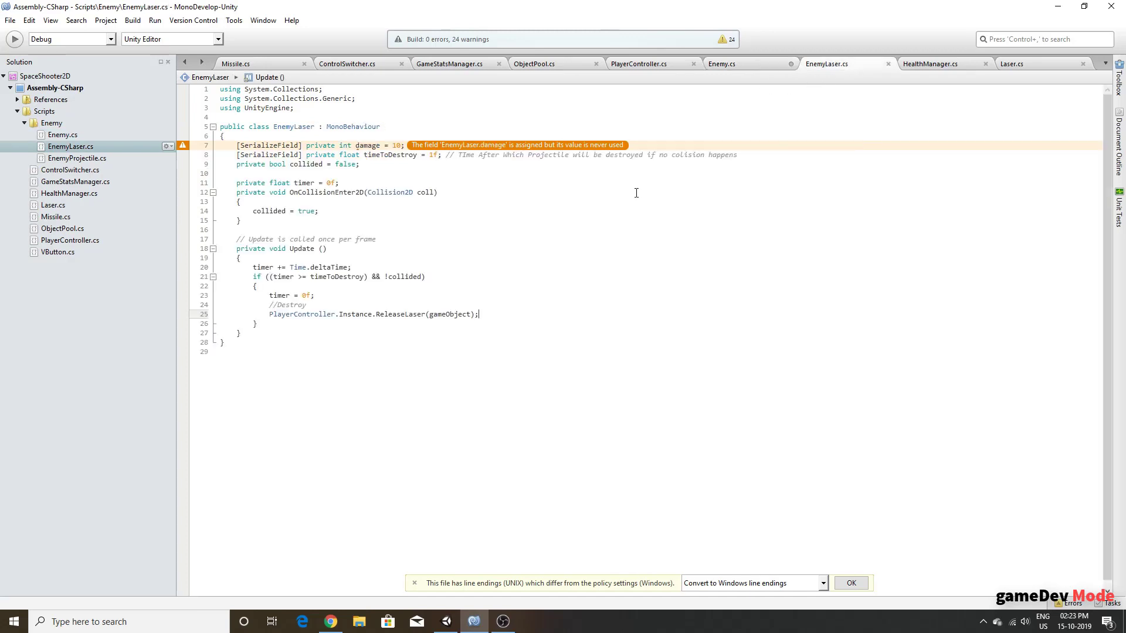
left_click(455, 191)
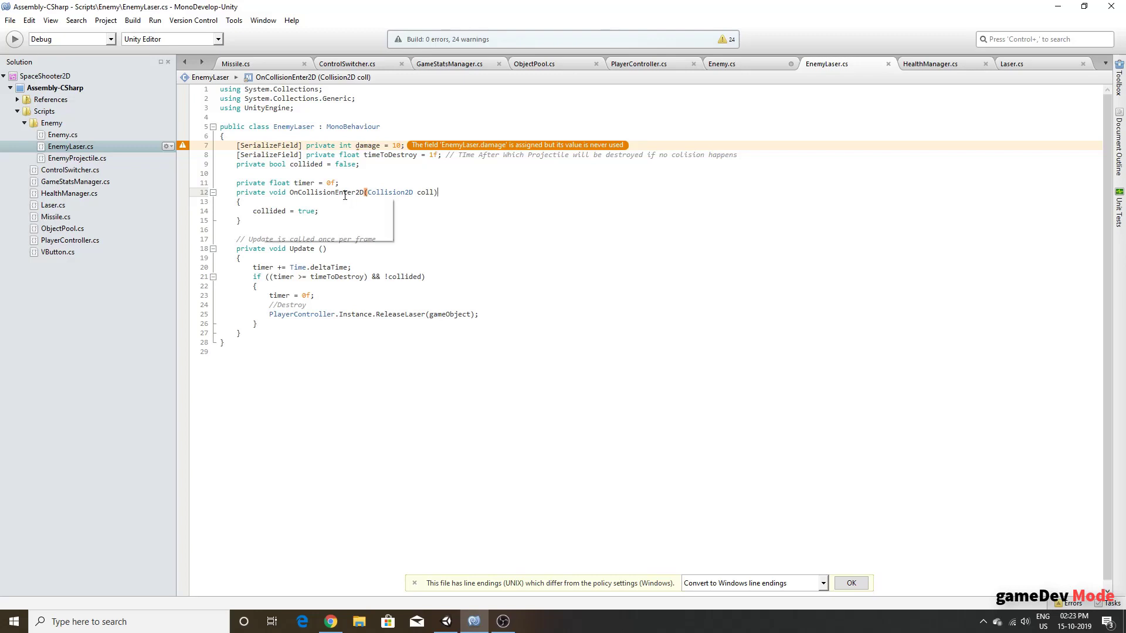
left_click(298, 130)
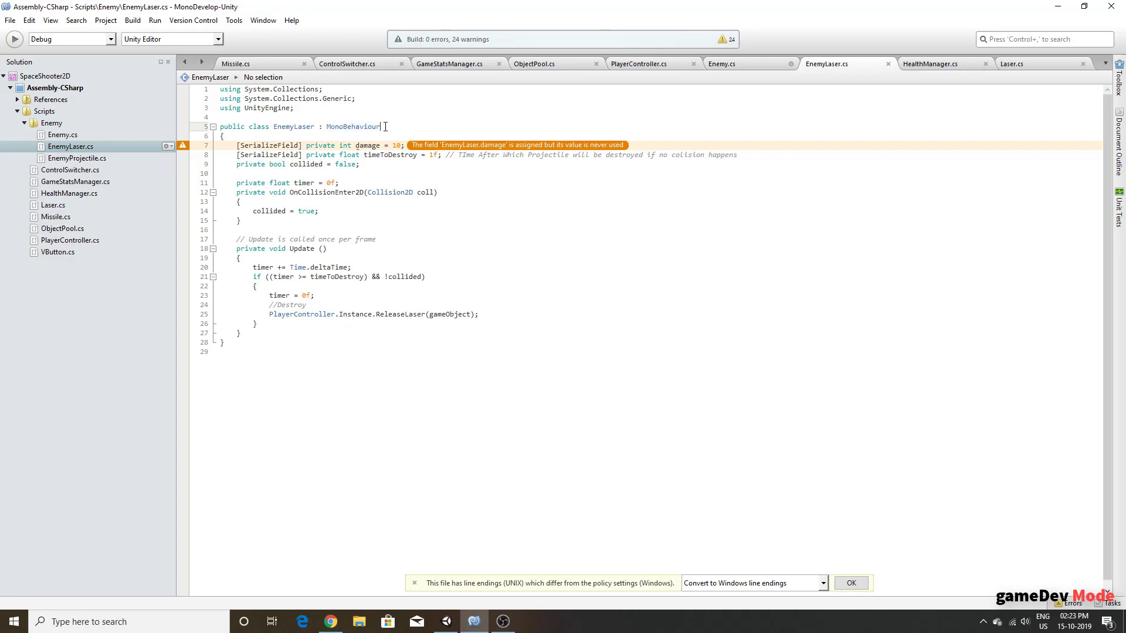
key("alt+Tab")
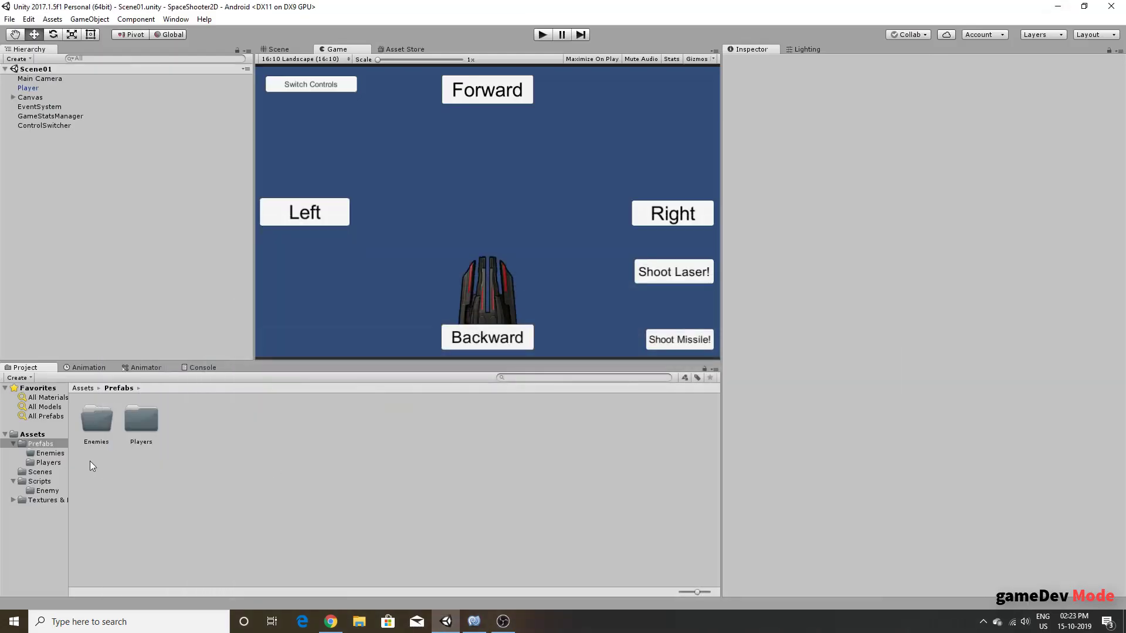
Step: Open EnemyProjectile from Scripts > Enemy in MonoDevelop, maximized to full screen
left_click(47, 481)
double_click(100, 431)
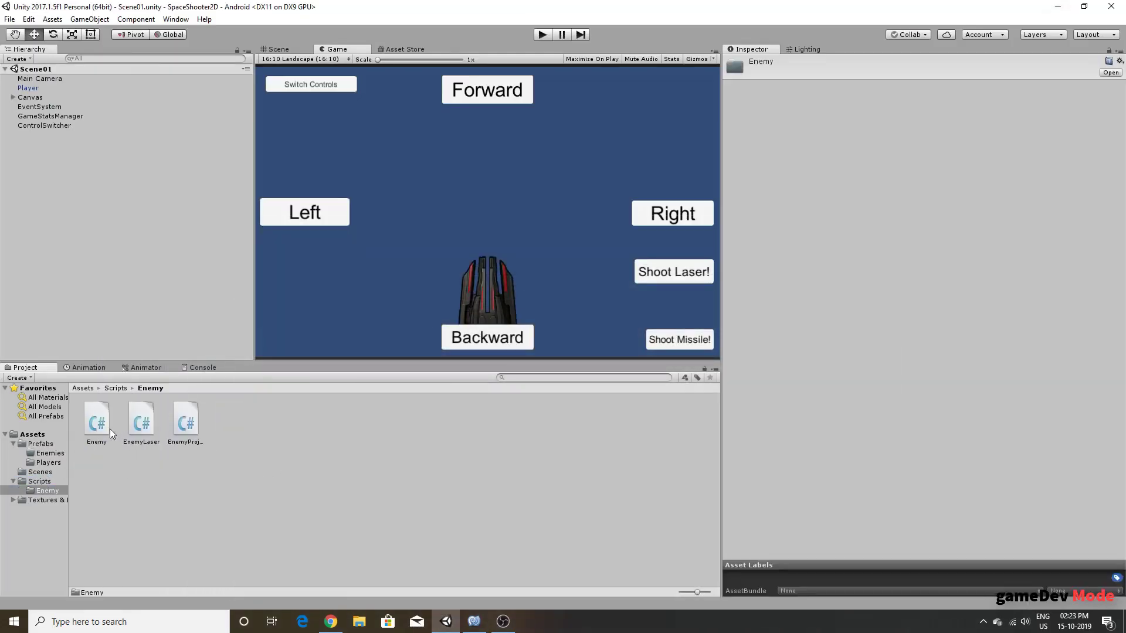
right_click(365, 495)
left_click(365, 492)
left_click(181, 432)
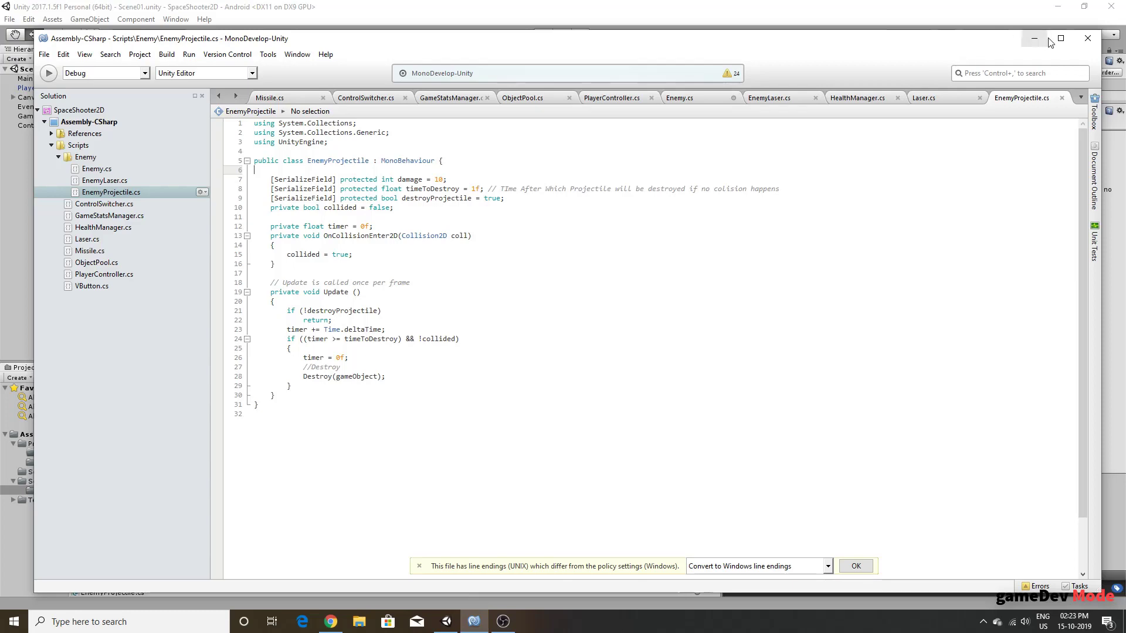
left_click(1058, 39)
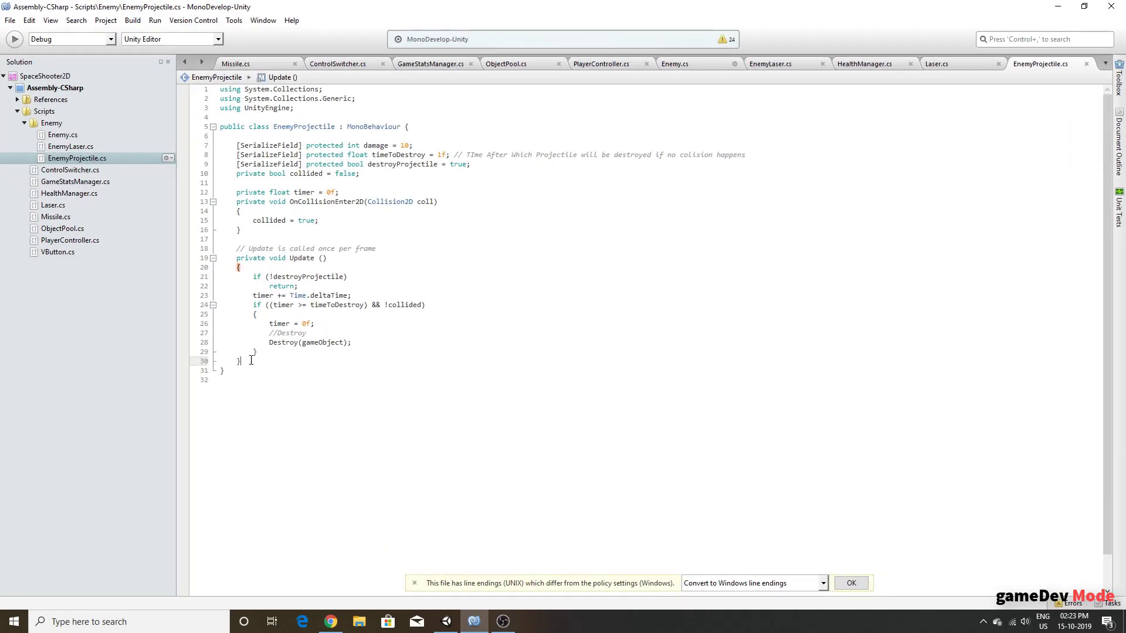
Step: Replace EnemyProjectile's class body with the code copied from EnemyLaser
left_click_drag(259, 360, 200, 141)
key("Delete")
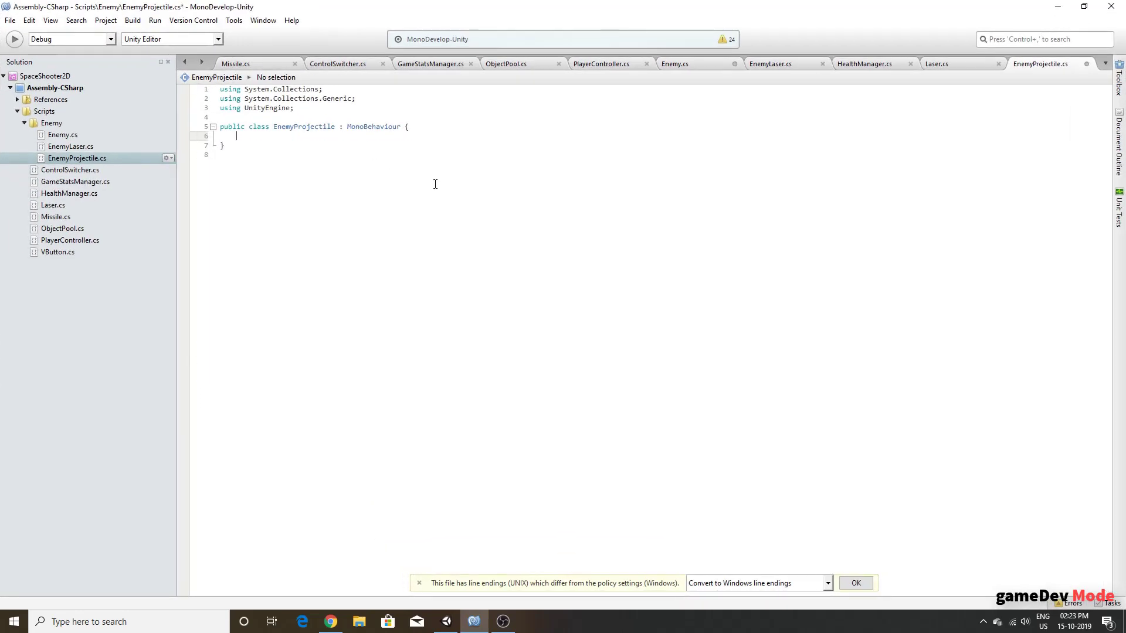
left_click_drag(1055, 65, 870, 64)
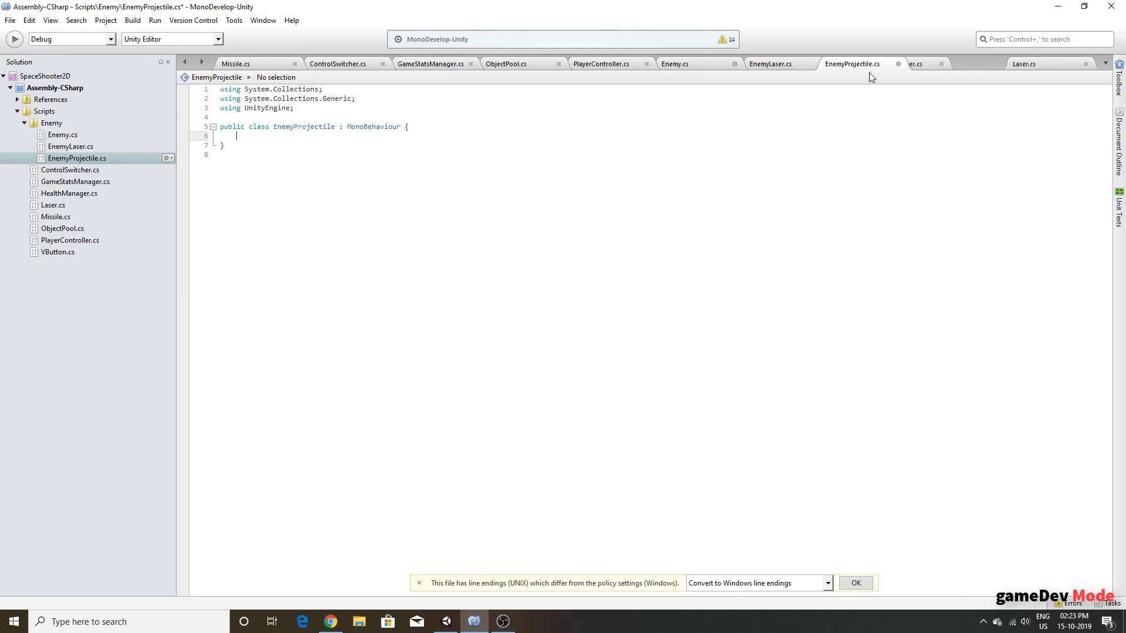
left_click(771, 66)
left_click_drag(241, 333, 193, 150)
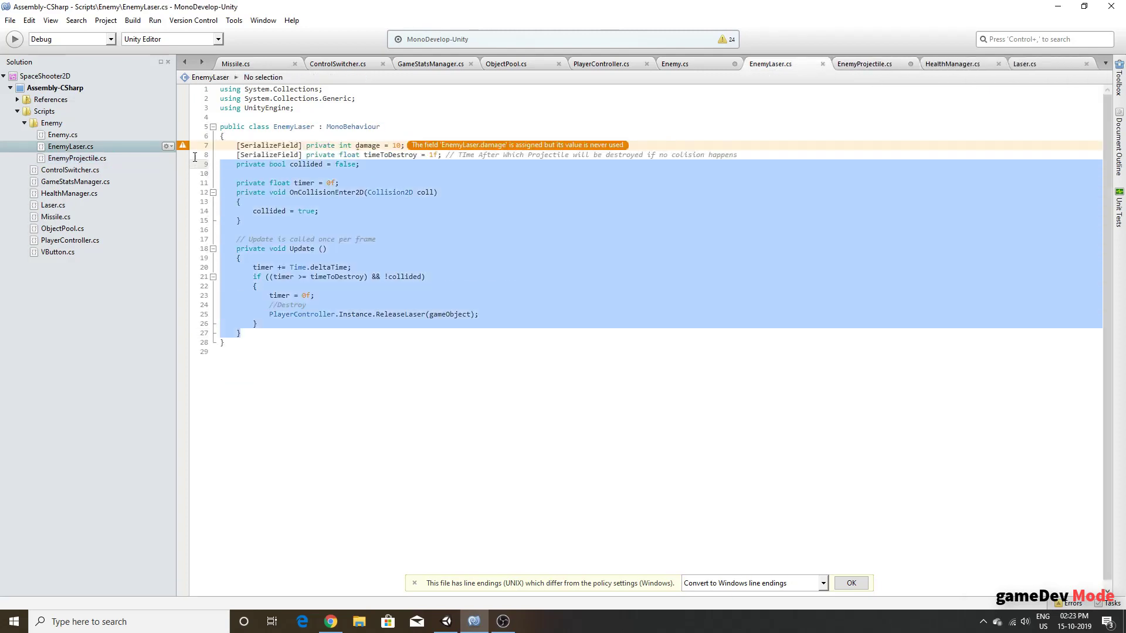
left_click(865, 64)
key("ctrl+v")
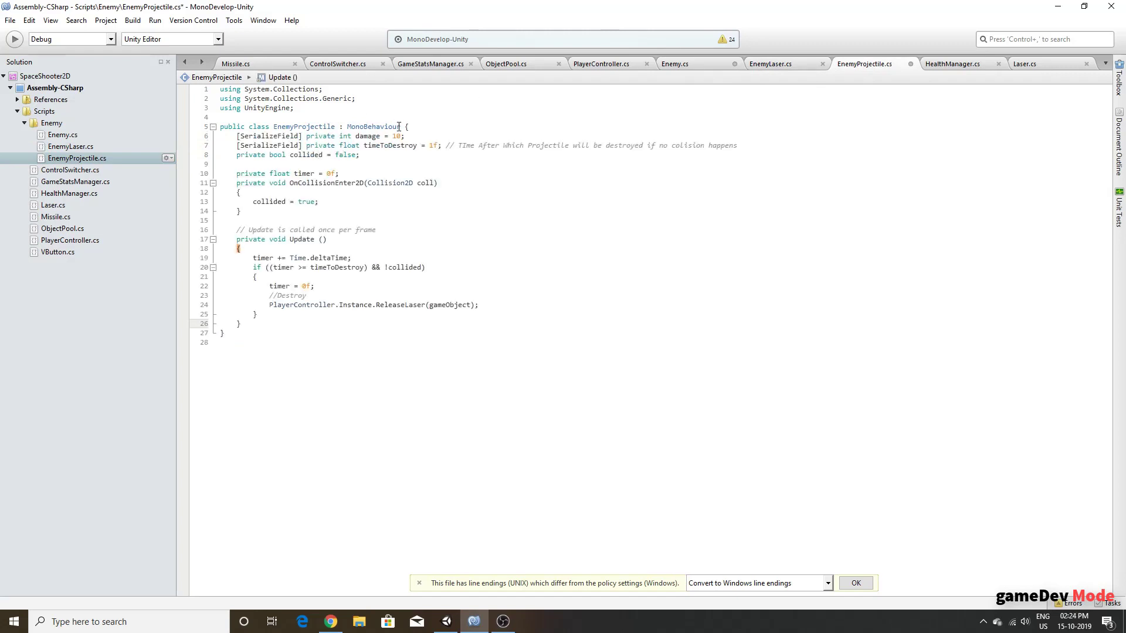
key("Return")
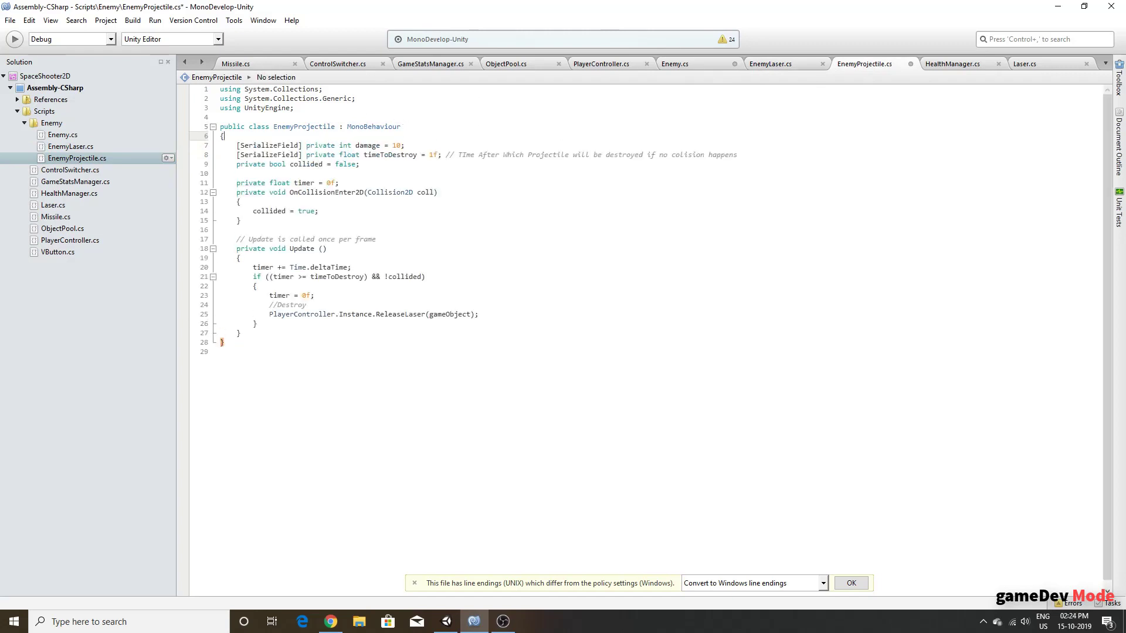
Step: Make the damage and timeToDestroy fields protected instead of private
left_click_drag(315, 146, 333, 146)
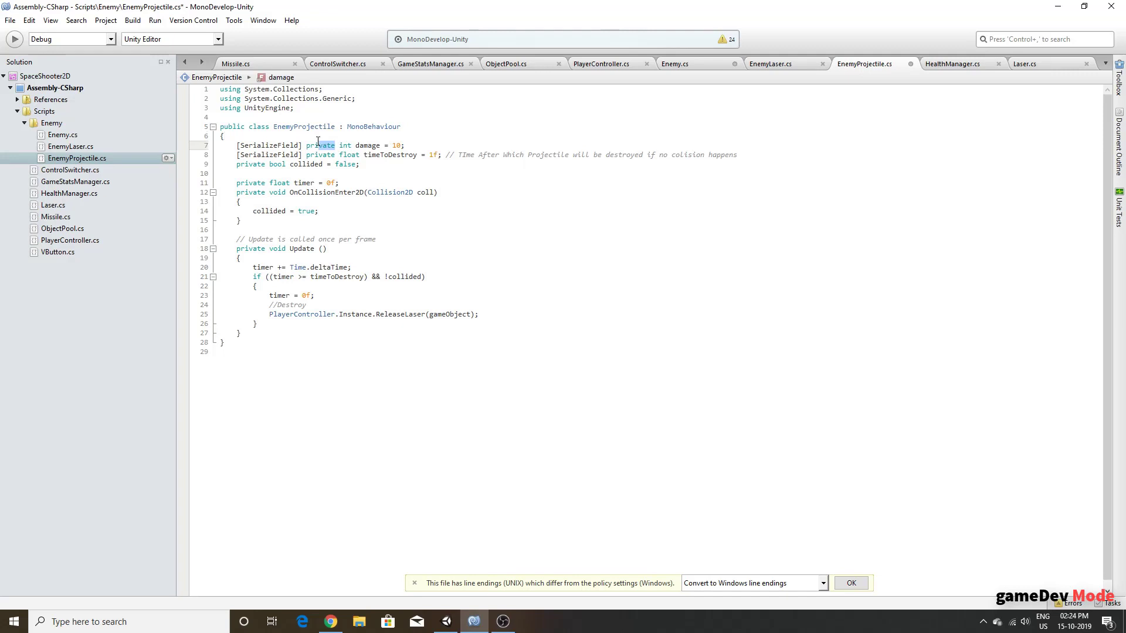
type("otected")
left_click(339, 155)
key("Left")
key("BackSpace")
key("BackSpace")
key("BackSpace")
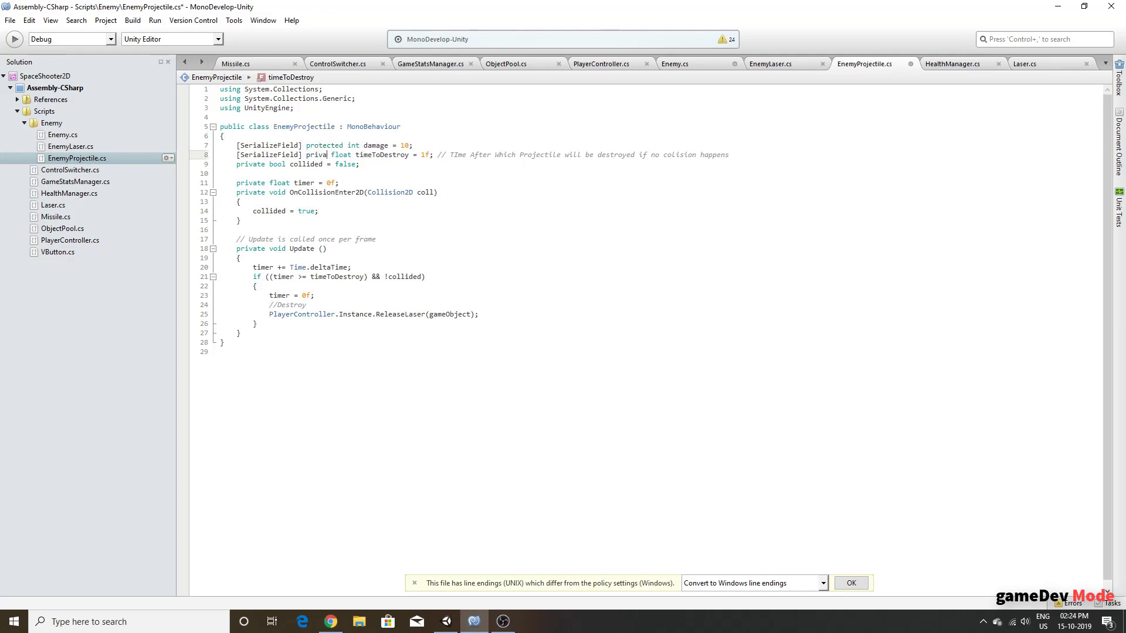
type("protected")
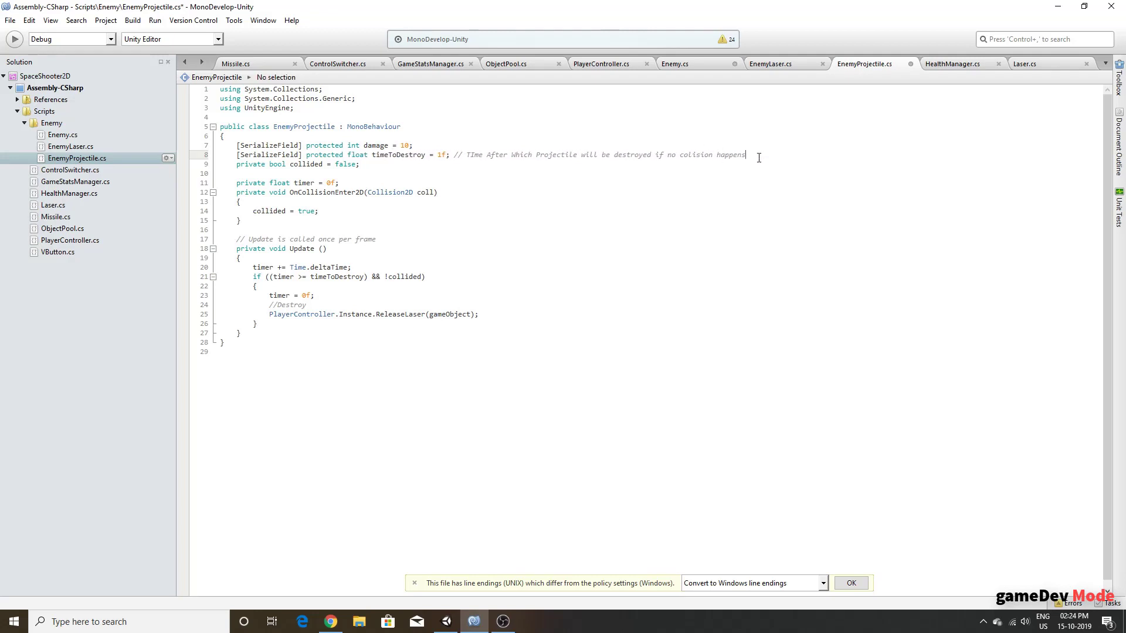
Step: Add a [SerializeField] protected bool destroyProjectile = true field
key("End")
key("Return")
type("[S")
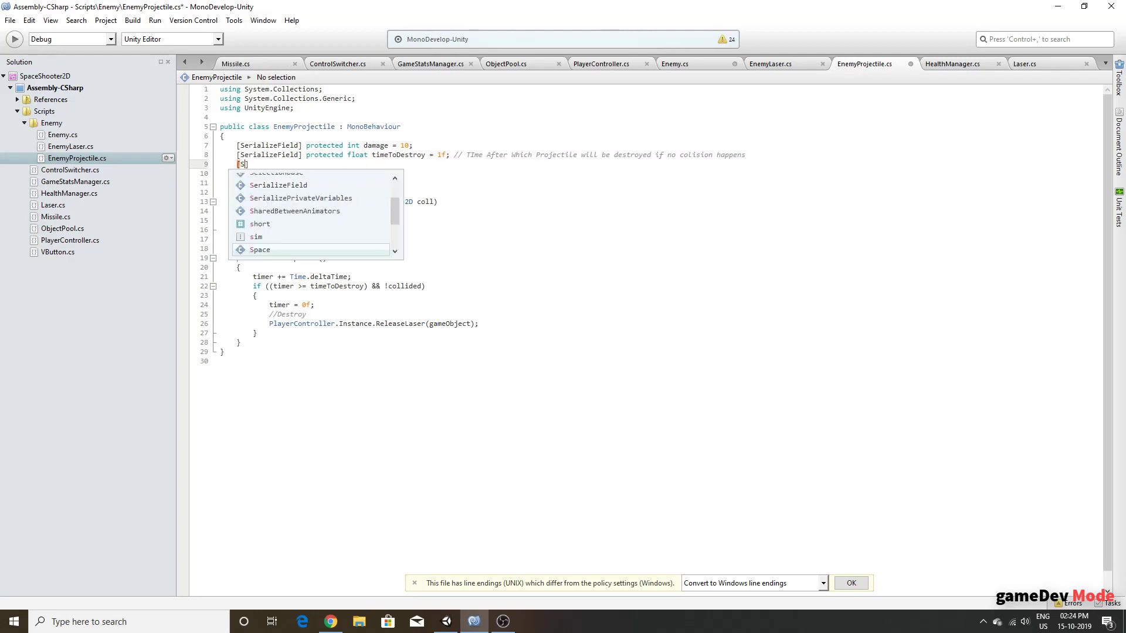
type("eri")
key("Return")
key("End")
type("p")
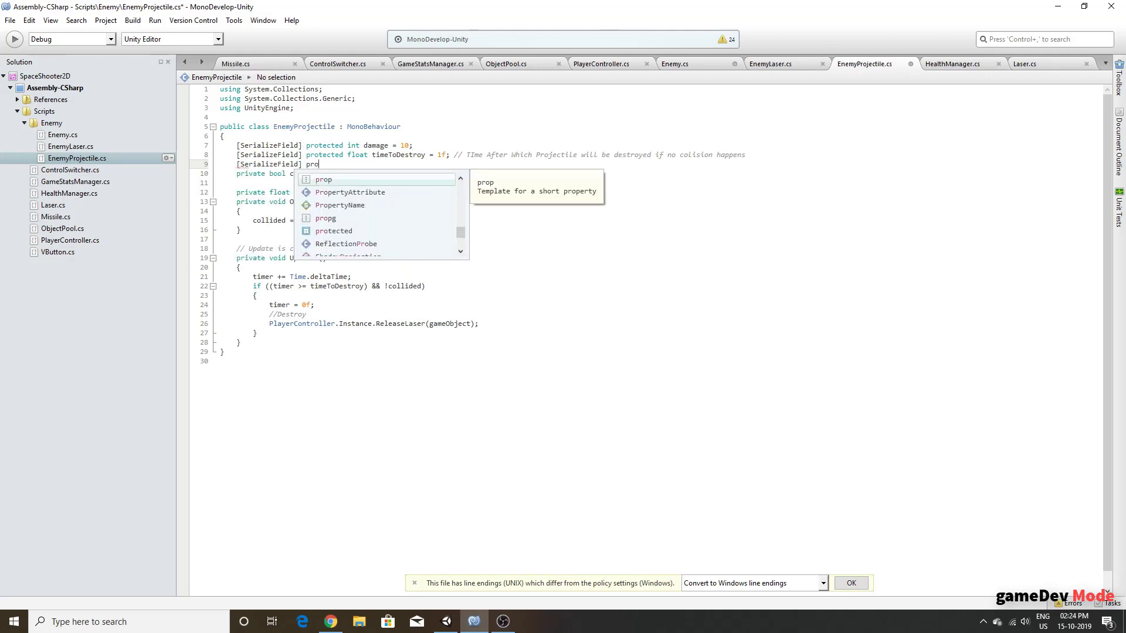
type("rotec")
key("Return")
type("bo")
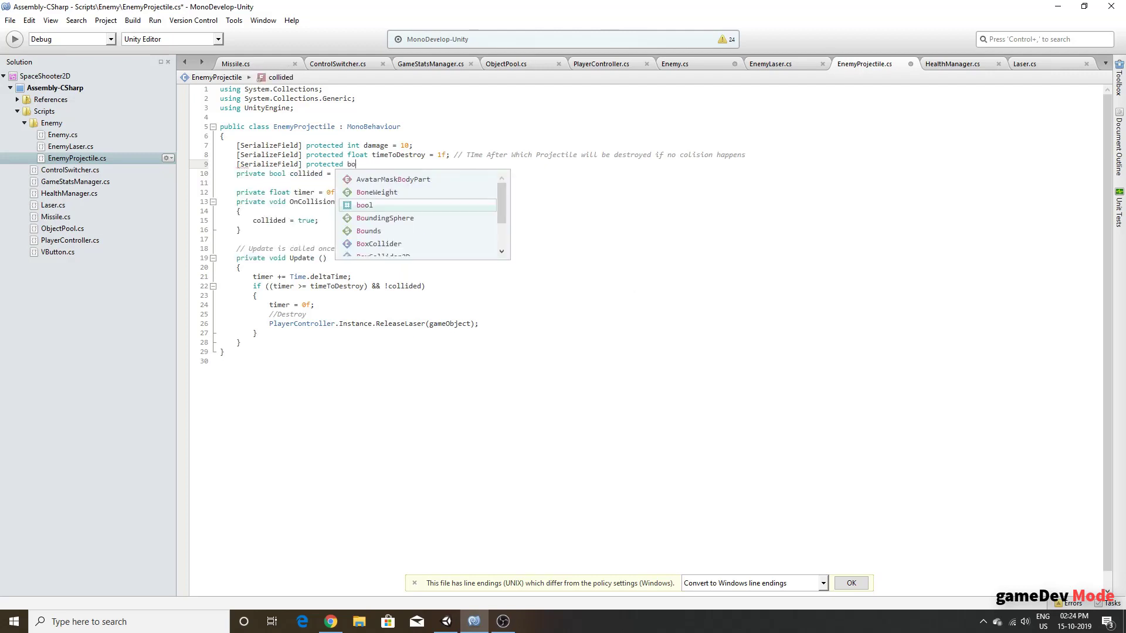
type("ol destroy")
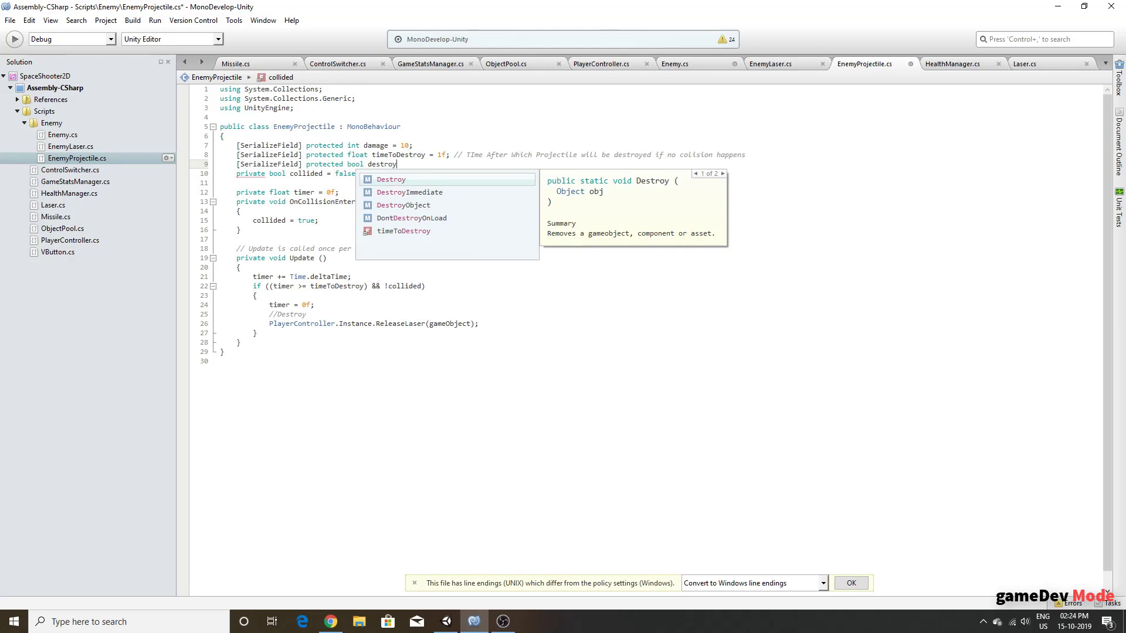
type("Pro")
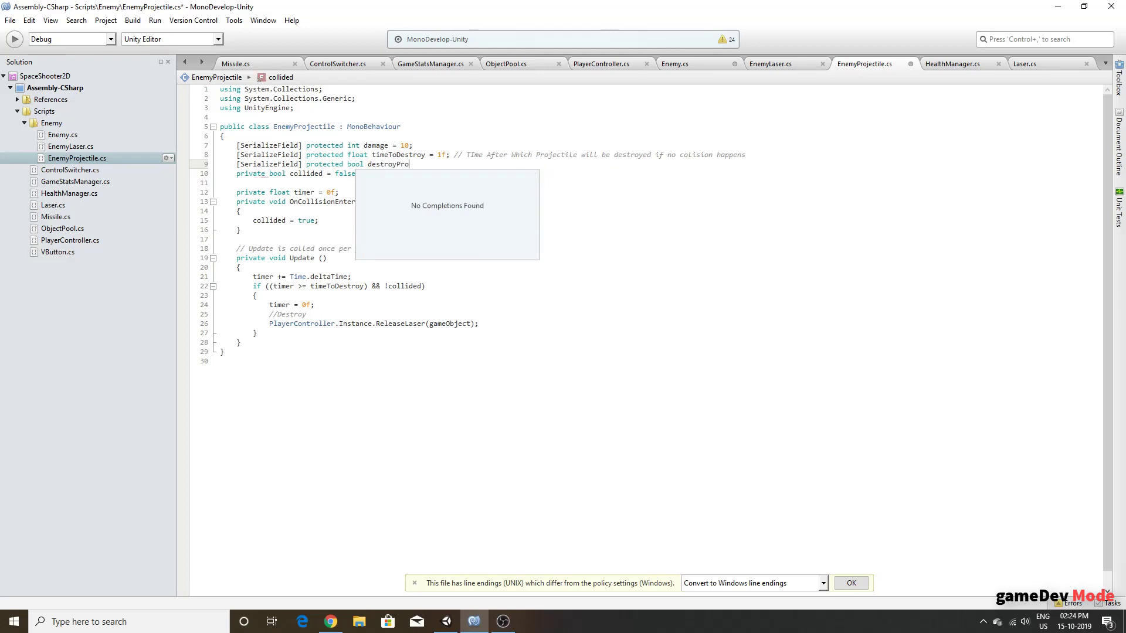
type("ject")
type("ile = tru")
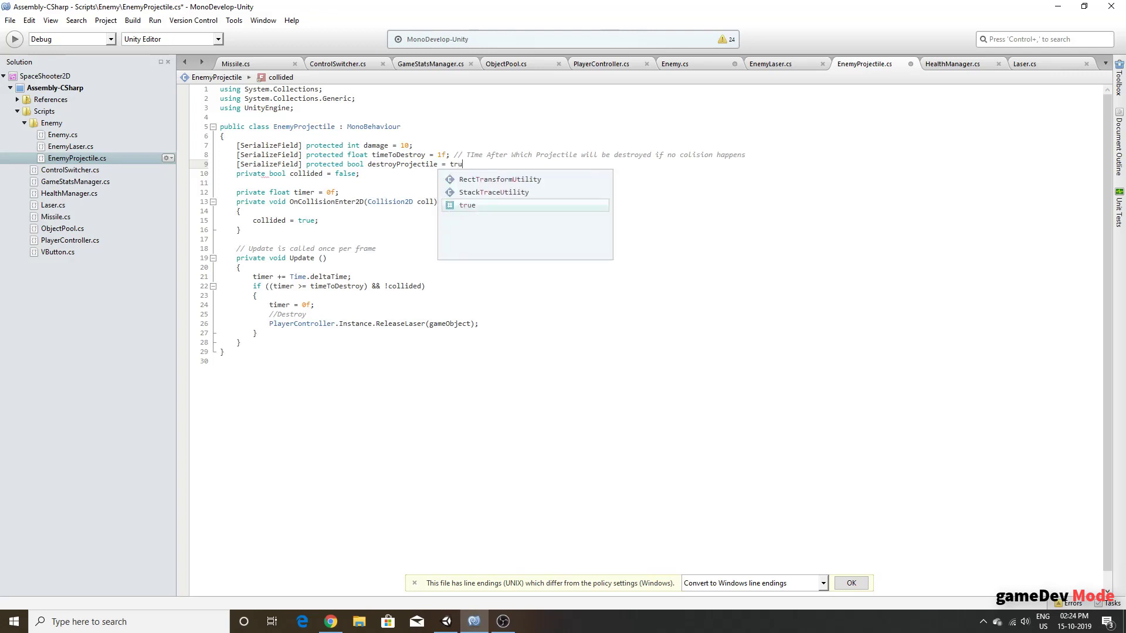
type("e;")
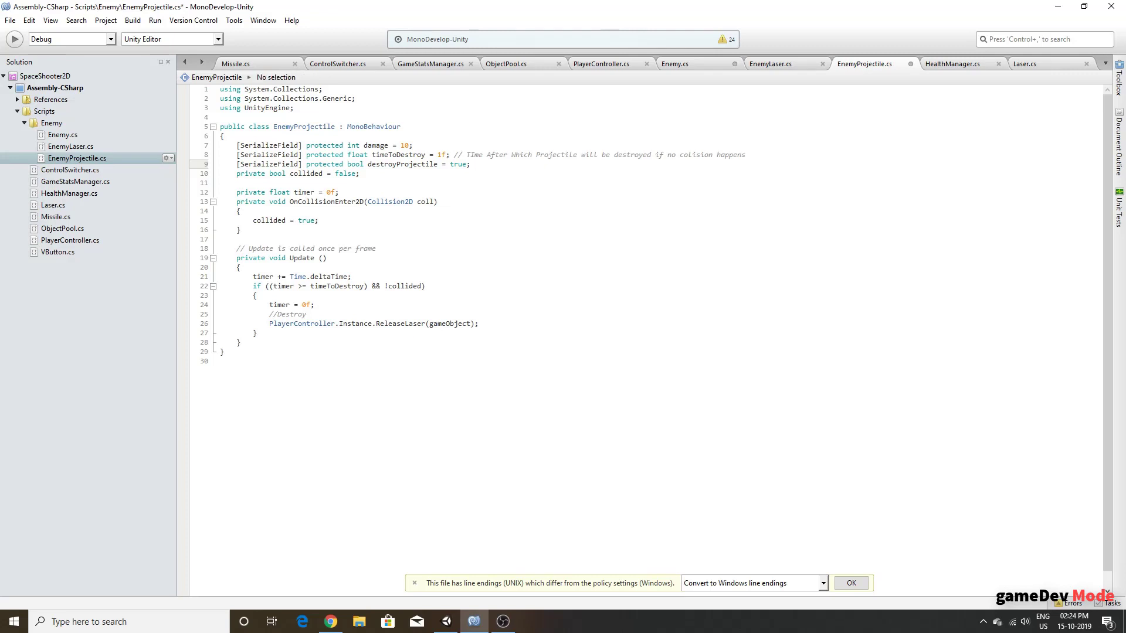
Step: Add an 'if (!destroyProjectile) return;' guard at the start of Update
left_click(355, 267)
key("Return")
type("if()")
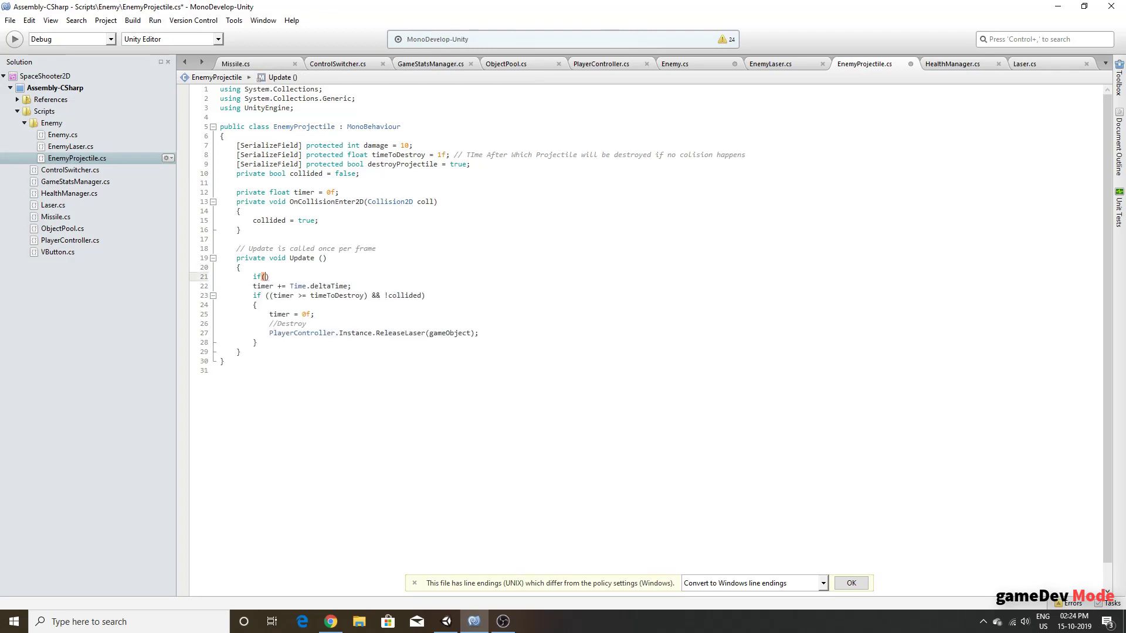
type("!des")
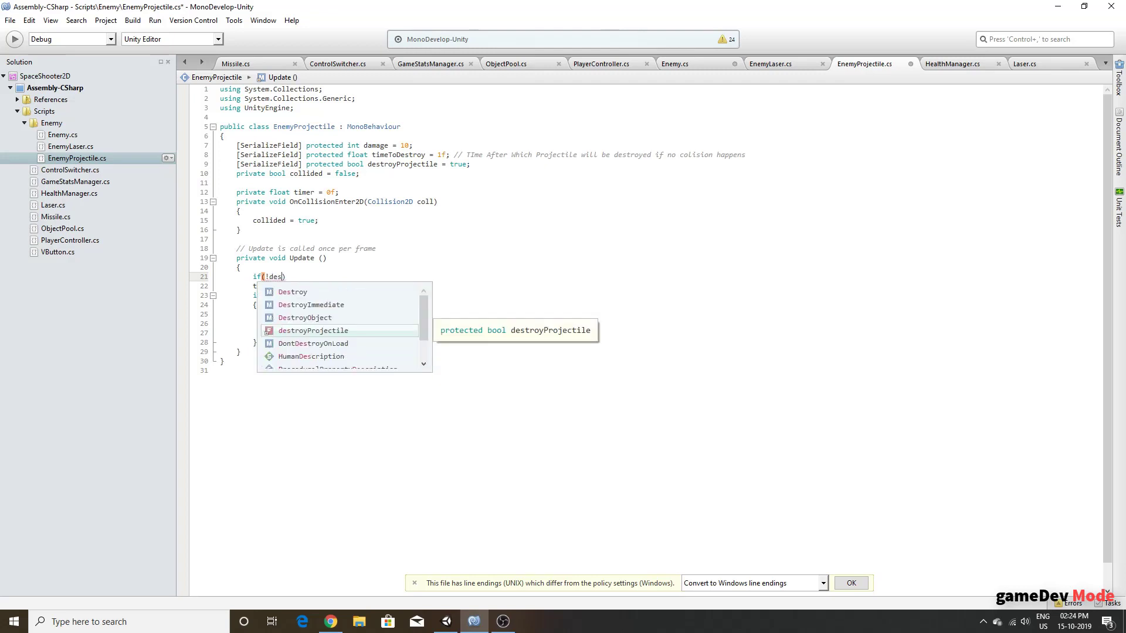
key("Return")
key("End")
key("Return")
type("retu")
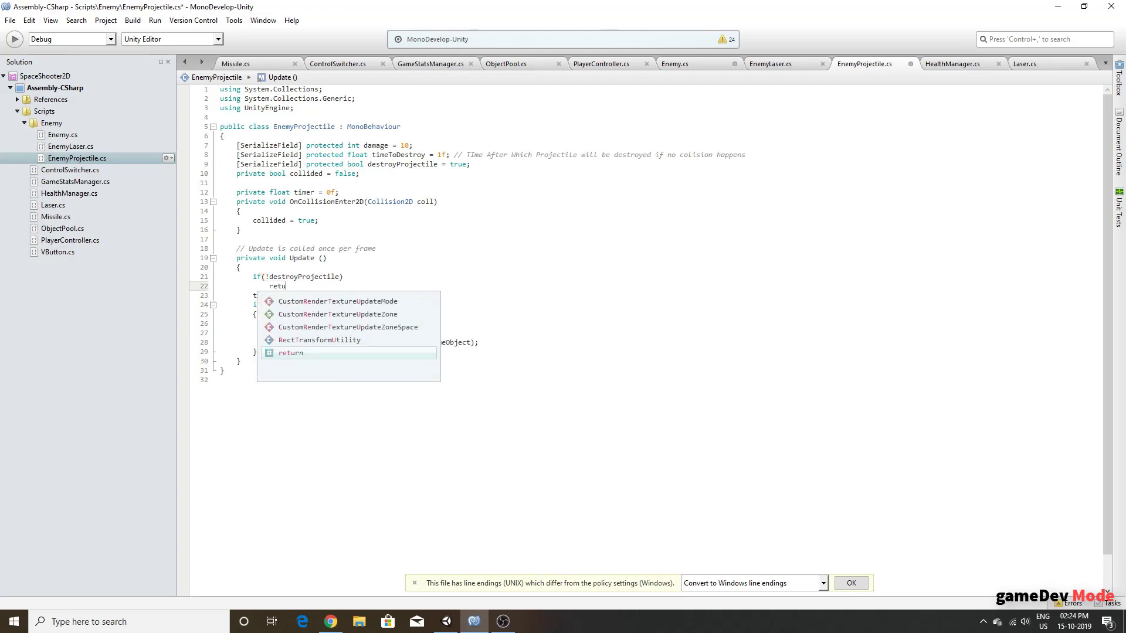
key("Return")
type(";")
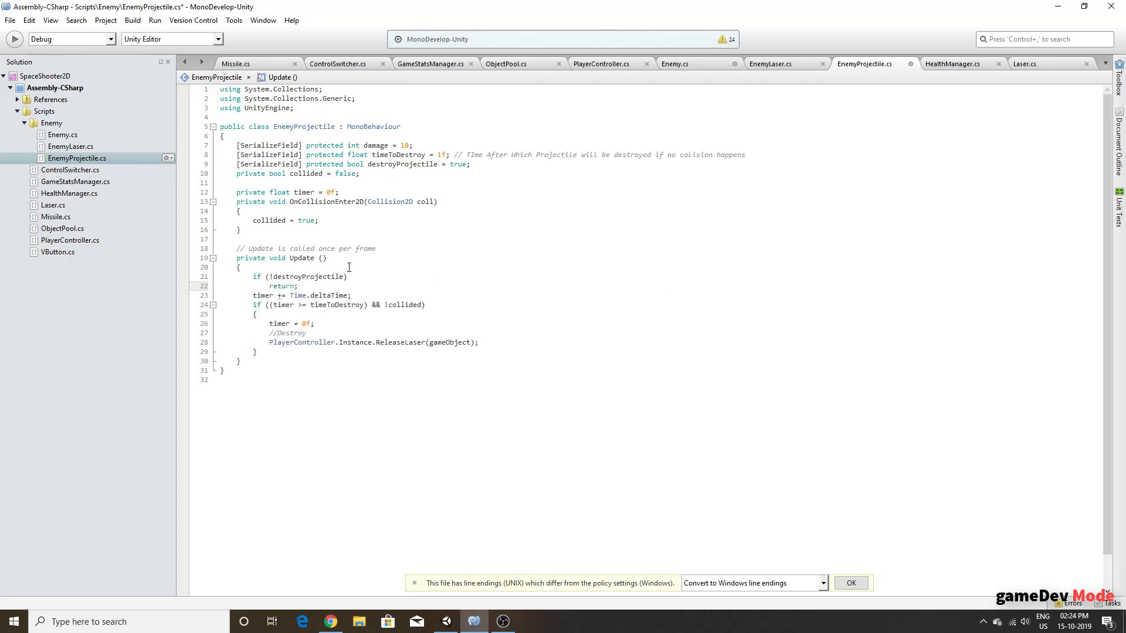
Step: Make EnemyLaser inherit from EnemyProjectile and delete its duplicated class body
left_click(771, 63)
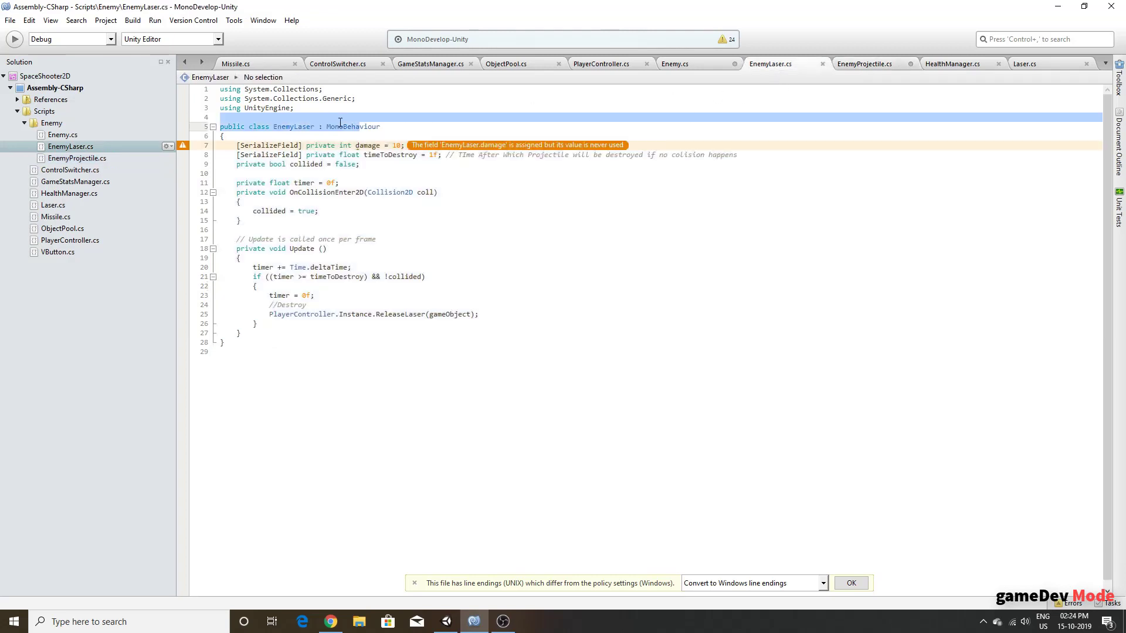
mouse_move(334, 127)
left_mouse_down()
mouse_move(400, 123)
mouse_move(327, 126)
left_mouse_up()
type("Ene")
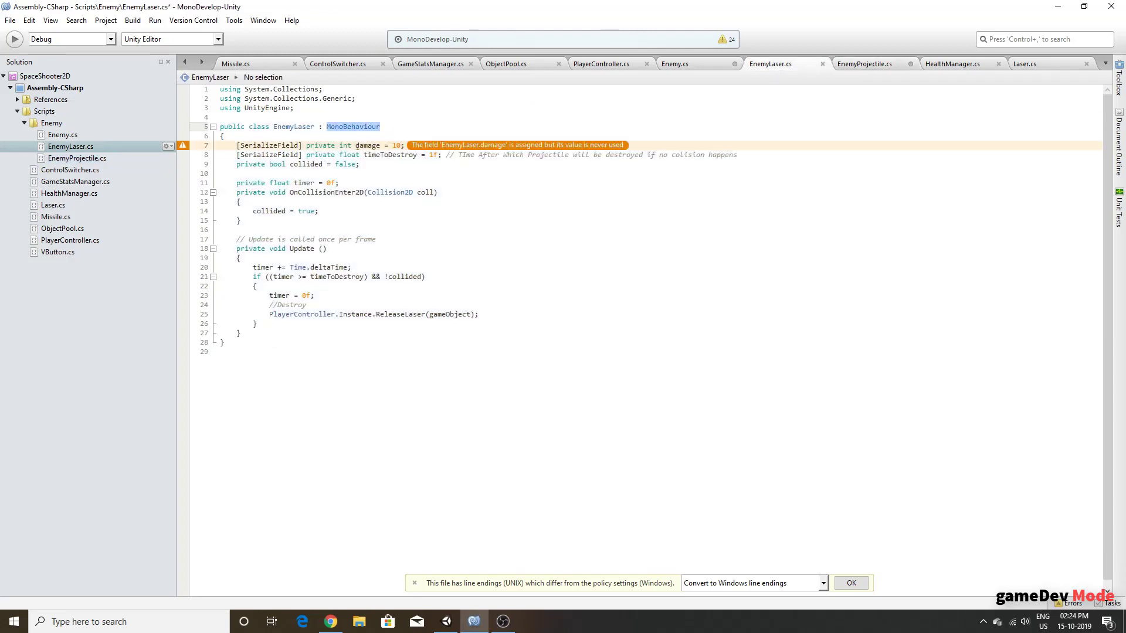
key("Down")
key("Down")
key("Return")
left_click_drag(248, 333, 219, 145)
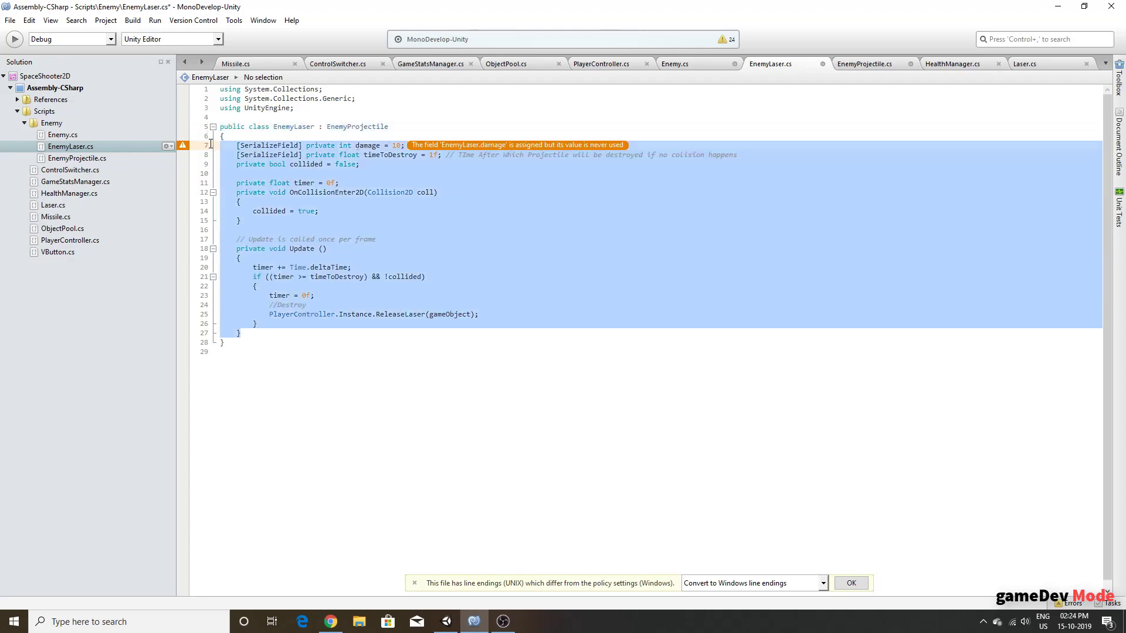
key("Delete")
Step: Review EnemyProjectile.cs's field declarations and build the scripts with F7
left_click(886, 66)
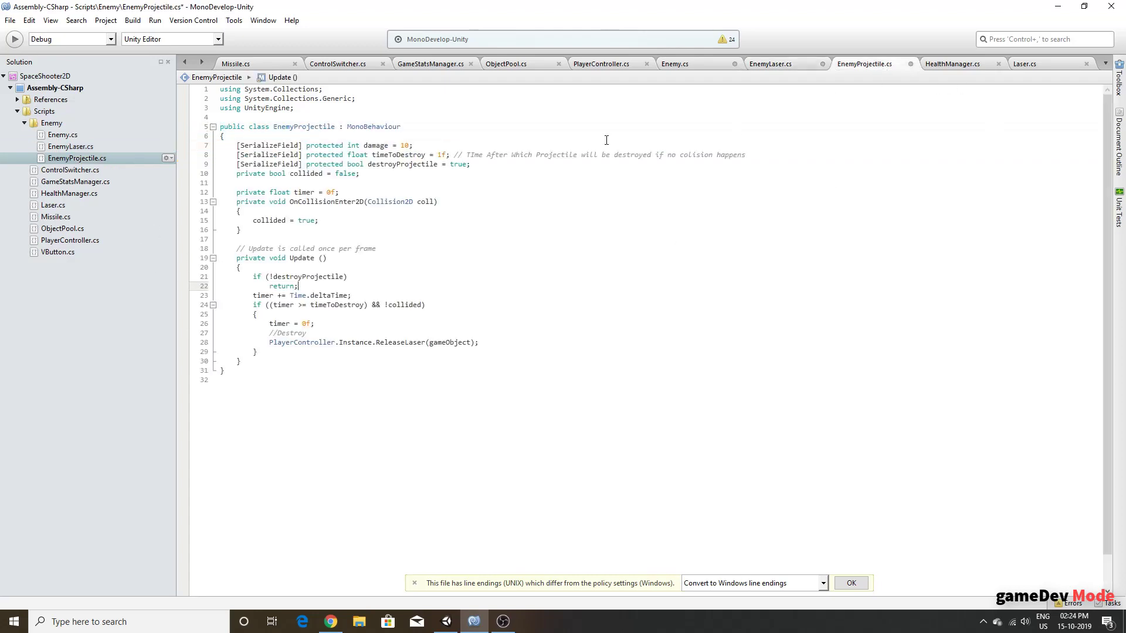
key("Up")
key("Up")
key("Up")
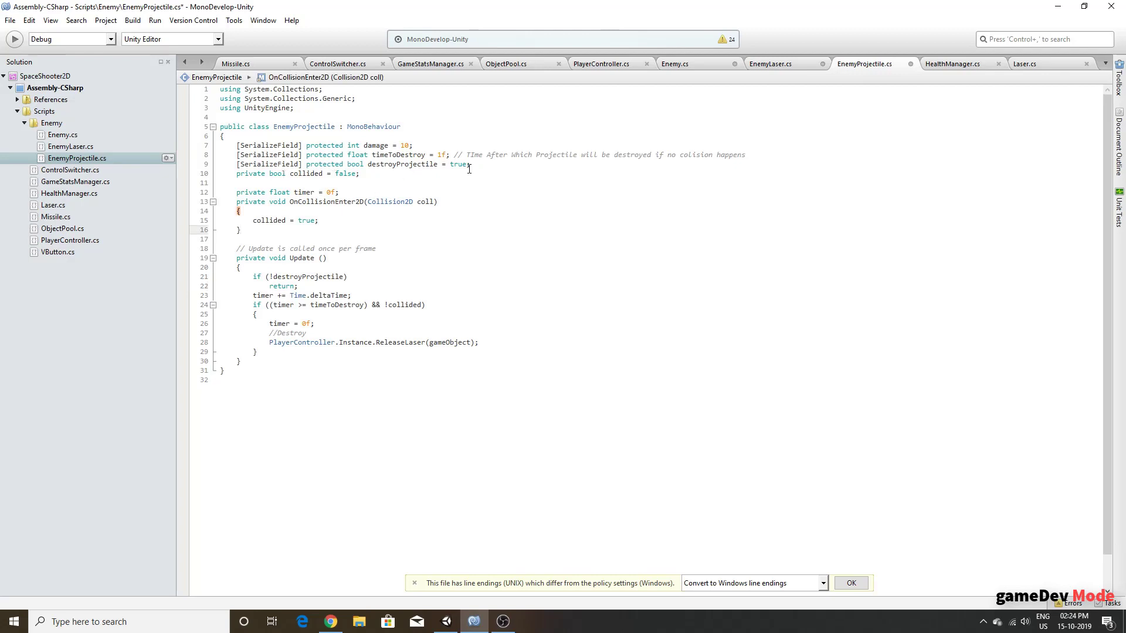
left_click(469, 166)
left_click(356, 157)
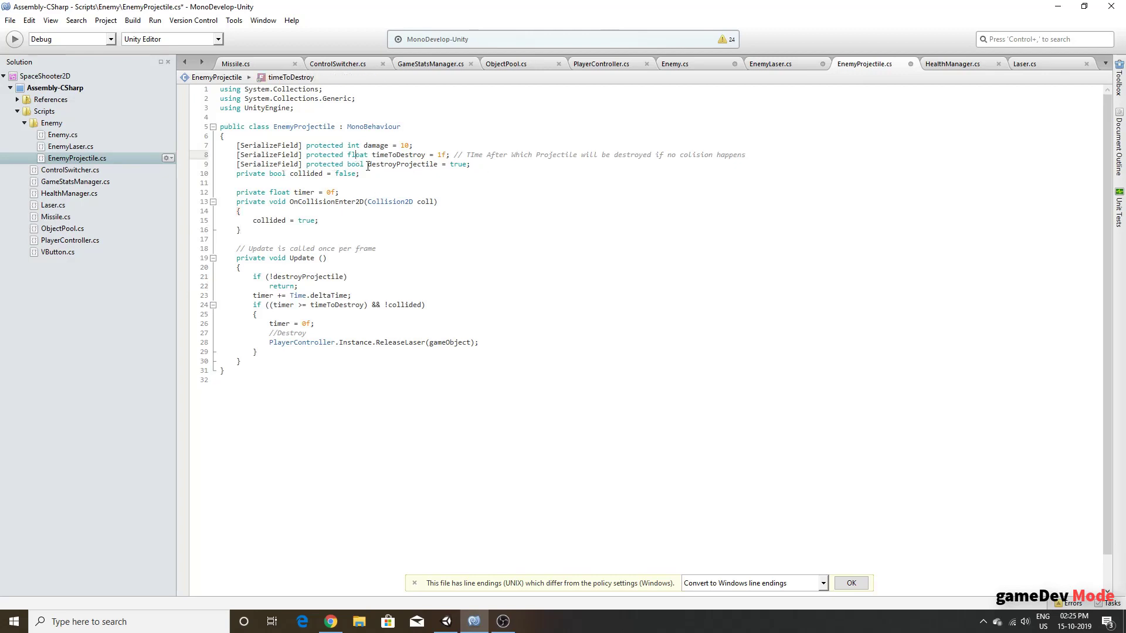
left_click(340, 154)
key("F7")
Step: Add an empty private void Fire() method to Enemy.cs below the fields
left_click(692, 65)
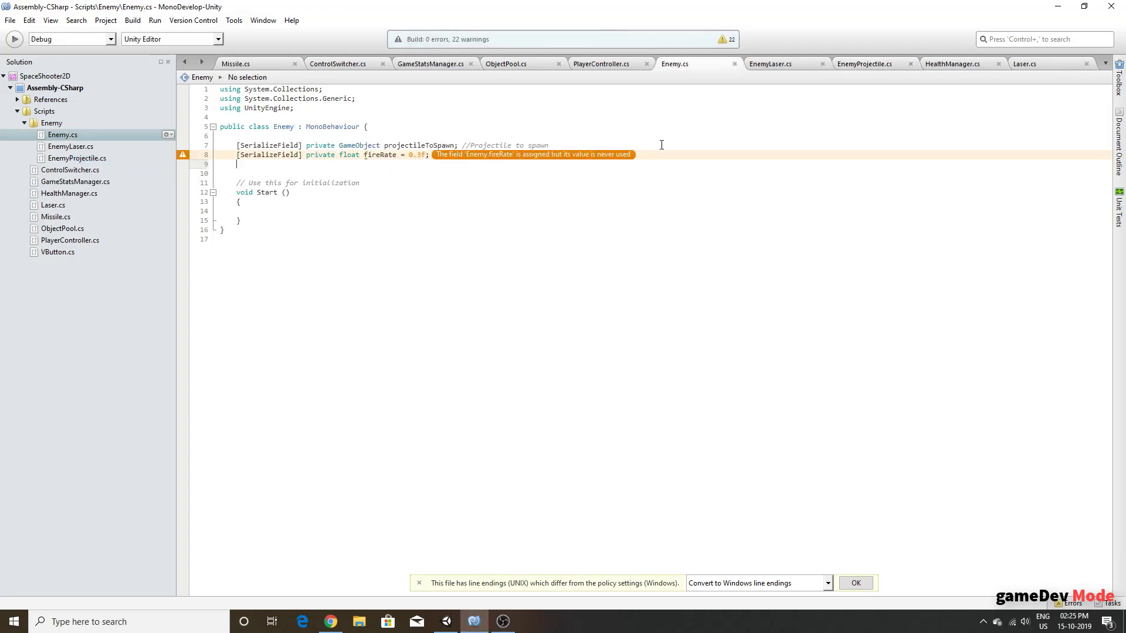
left_click(374, 155)
left_click(270, 204)
left_click(271, 212)
left_click(262, 173)
key("Return")
type("pr")
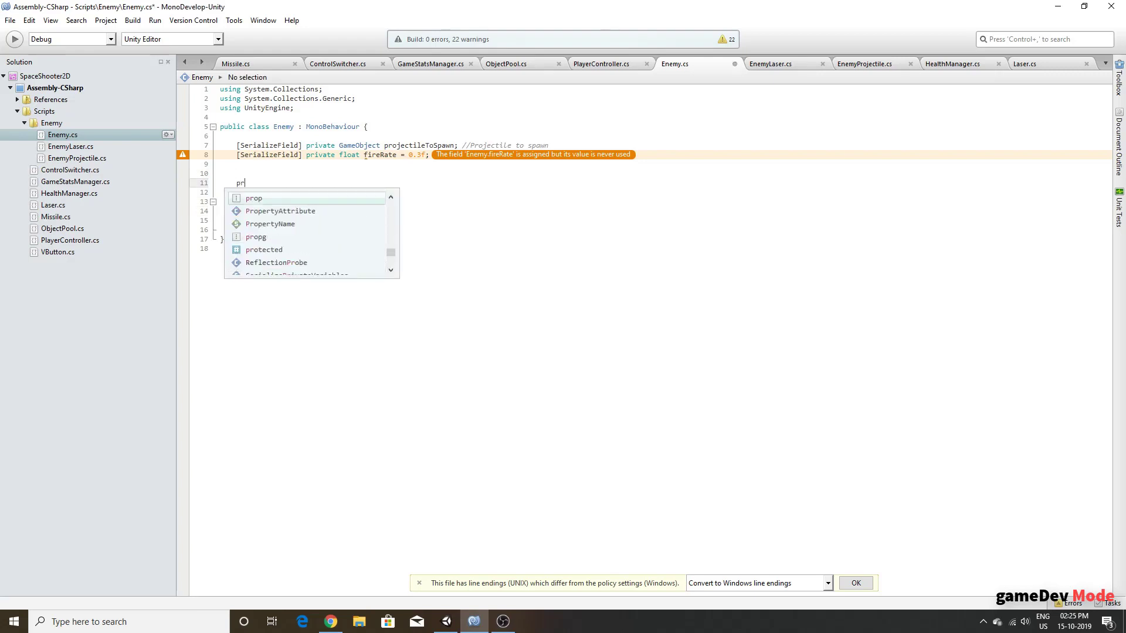
type("ivate void")
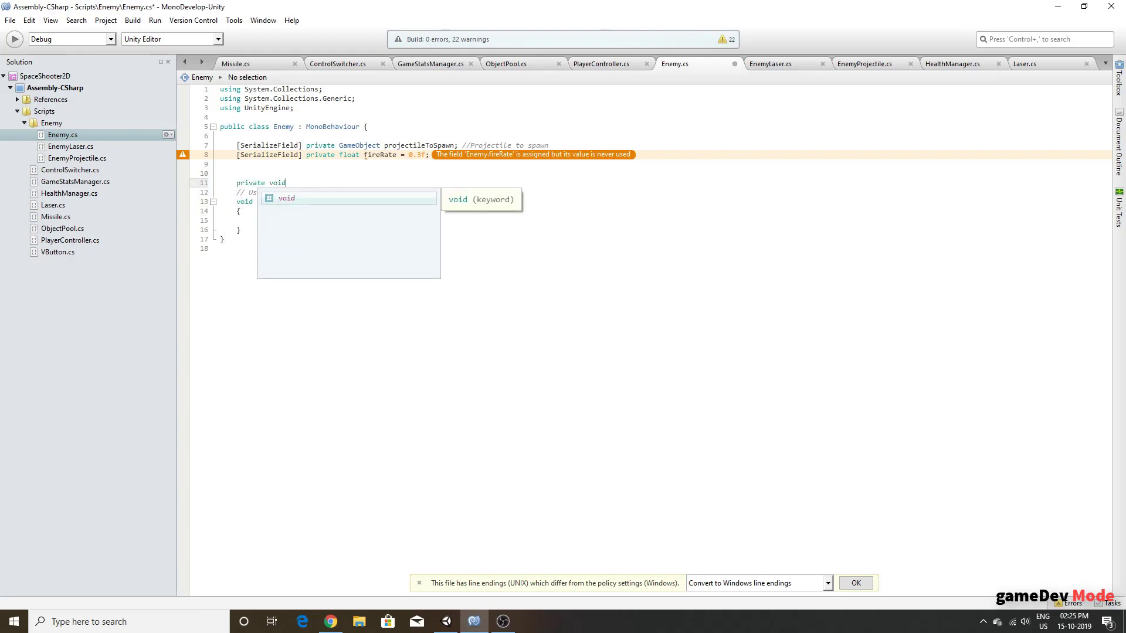
type(" Fire()")
key("Return")
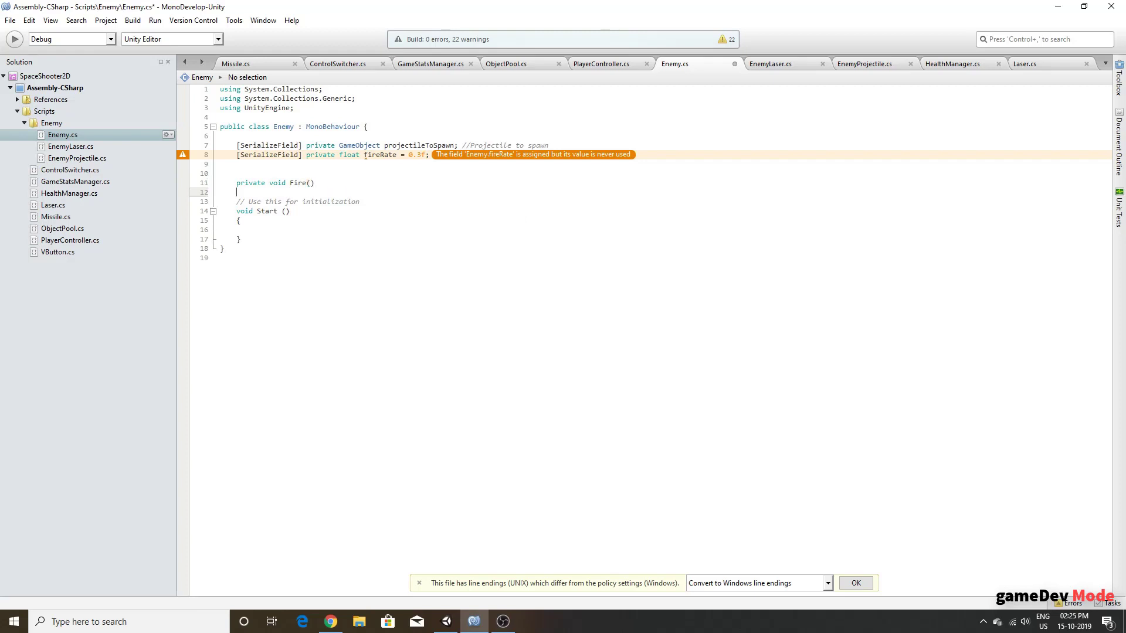
type("{")
key("Return")
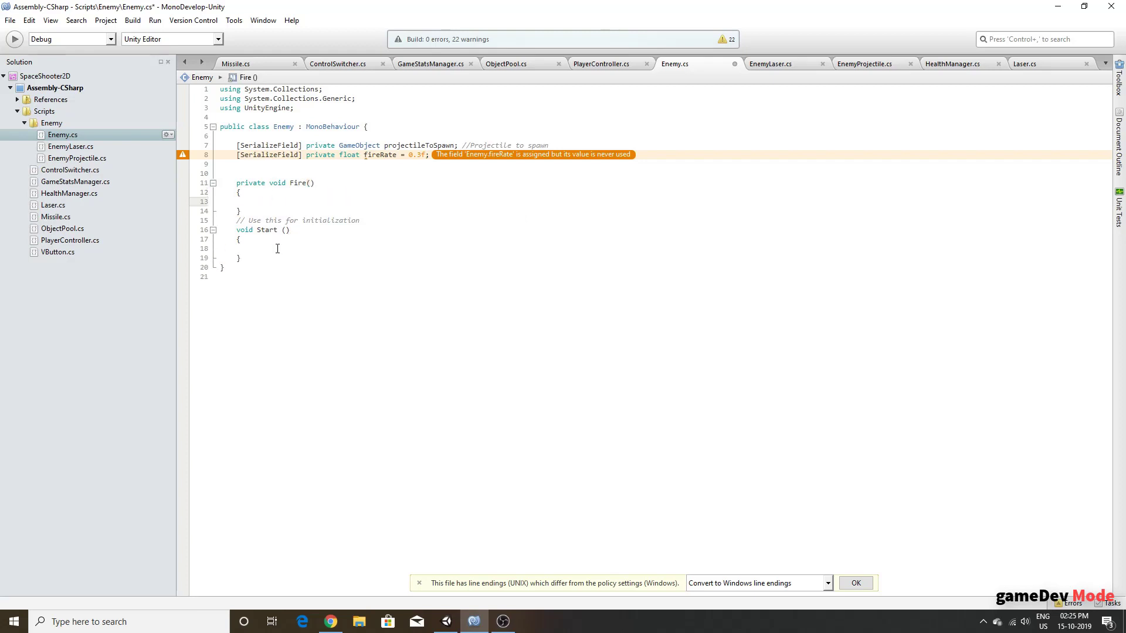
Step: In Start, call InvokeRepeating("Fire", 0.01f, fireRate) when projectileToSpawn != null
left_click(278, 248)
type("if(")
type(")pro")
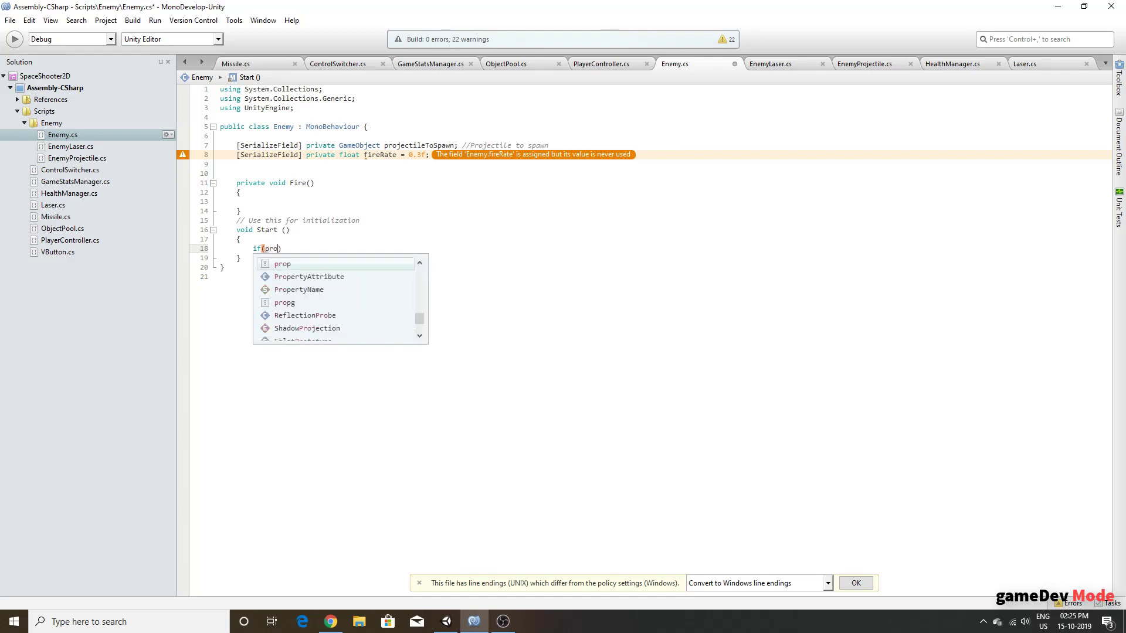
key("Return")
type("!=")
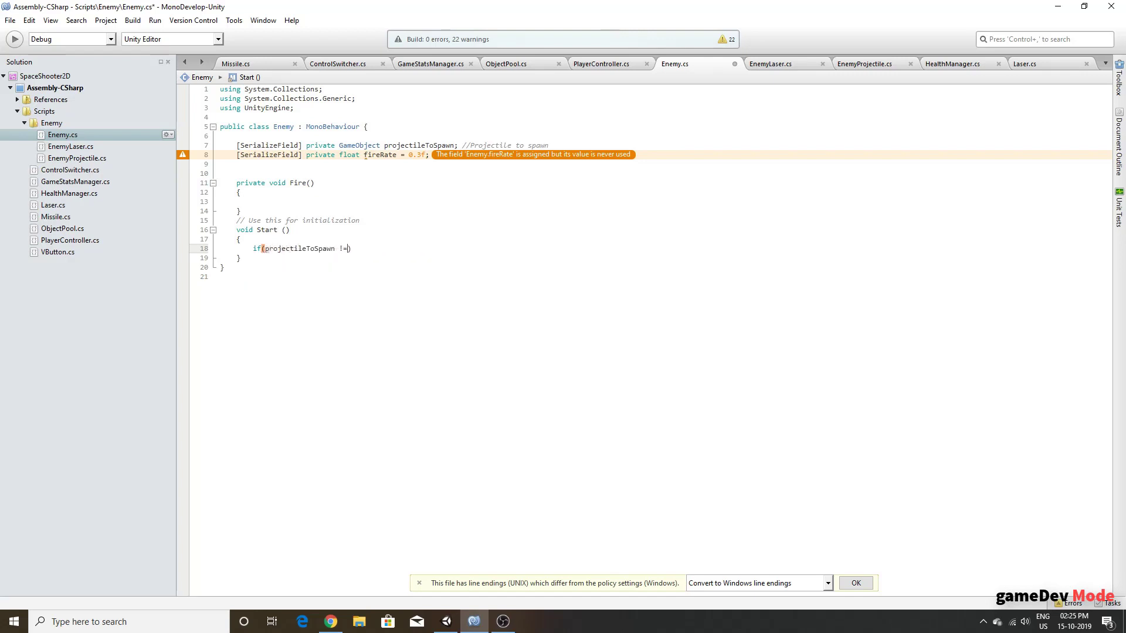
type(" null")
key("Return")
type("InvokeR")
key("Return")
type("()")
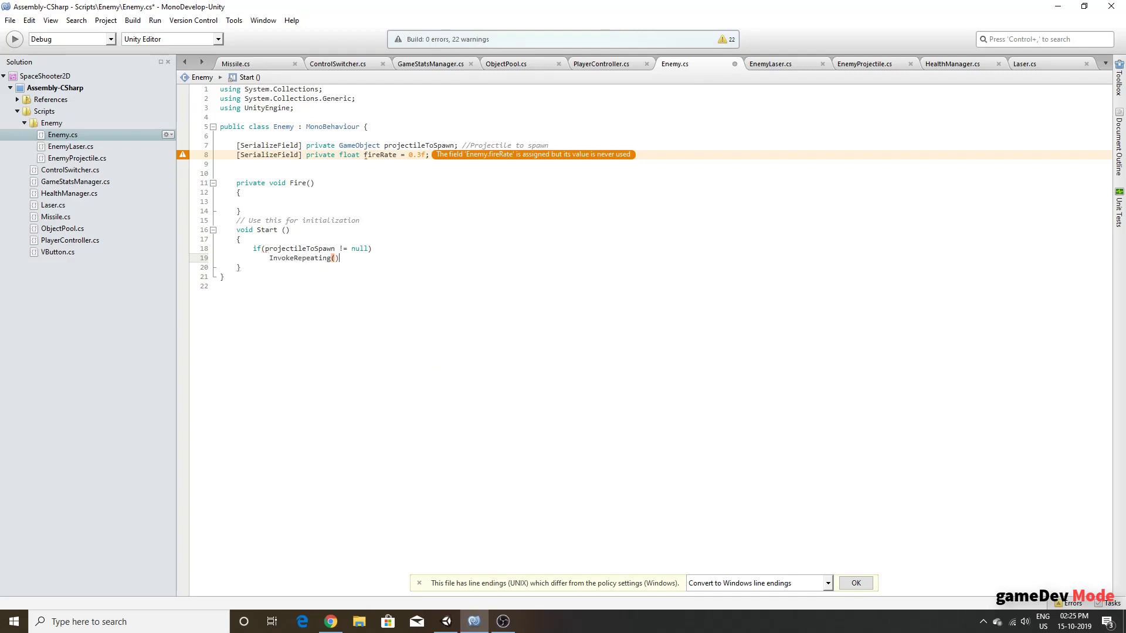
type("\"Fire\"")
type(", ")
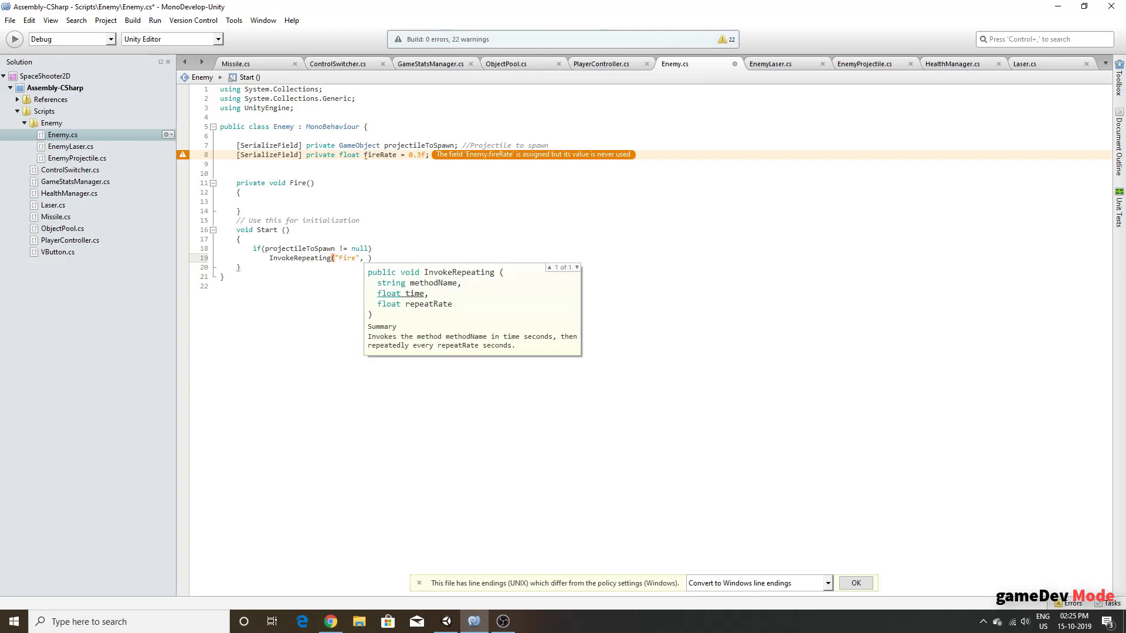
type("0.0")
type("1")
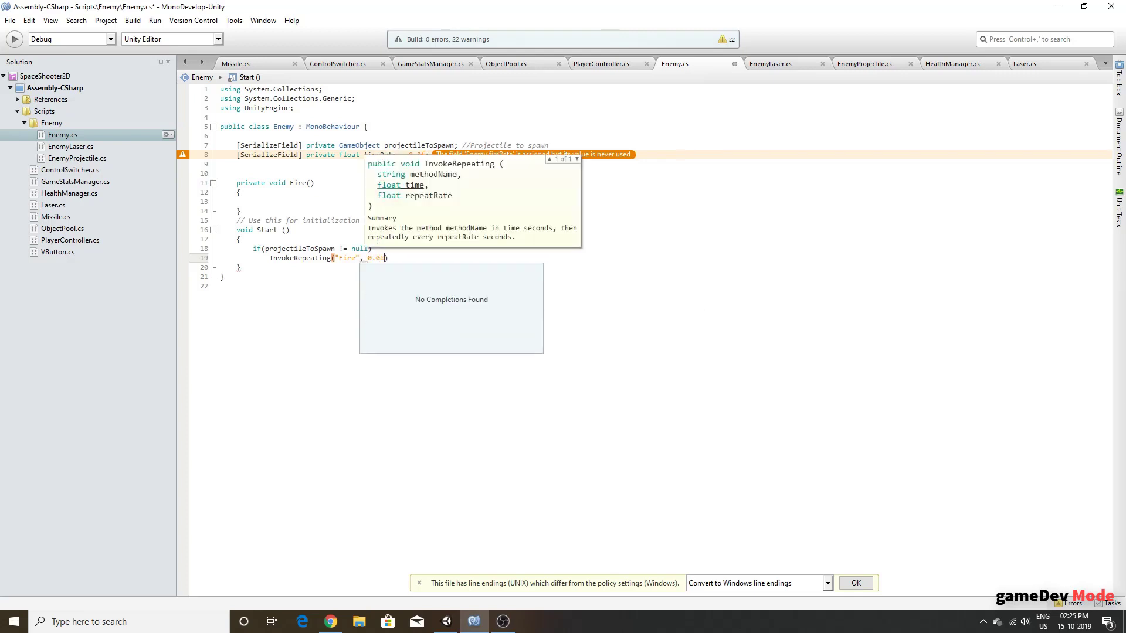
type("f, ")
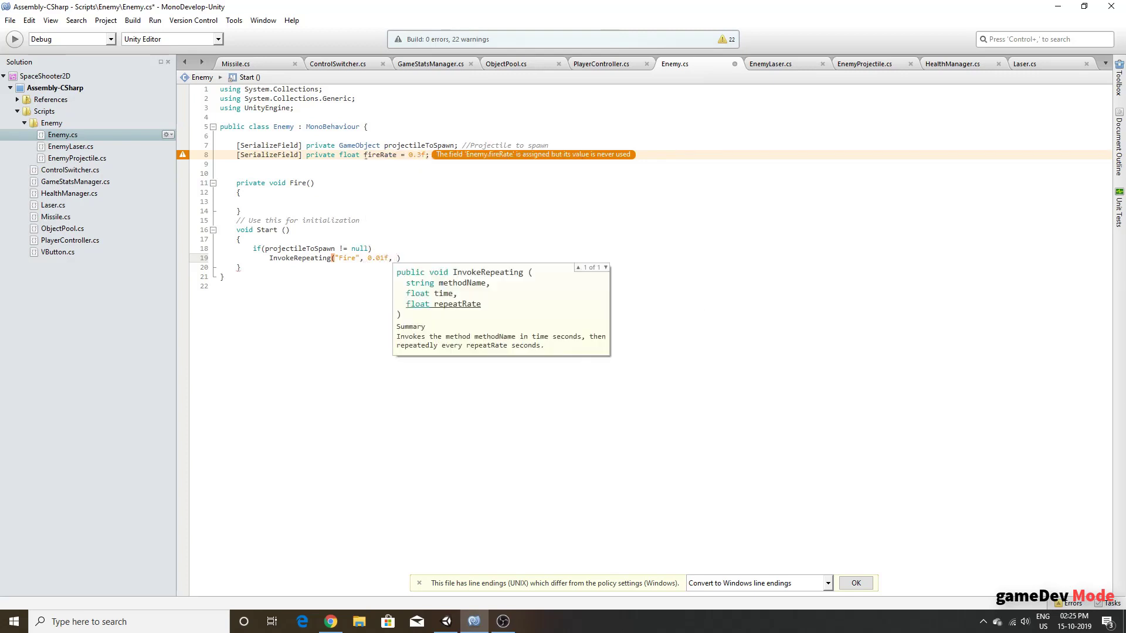
type("fire")
key("Return")
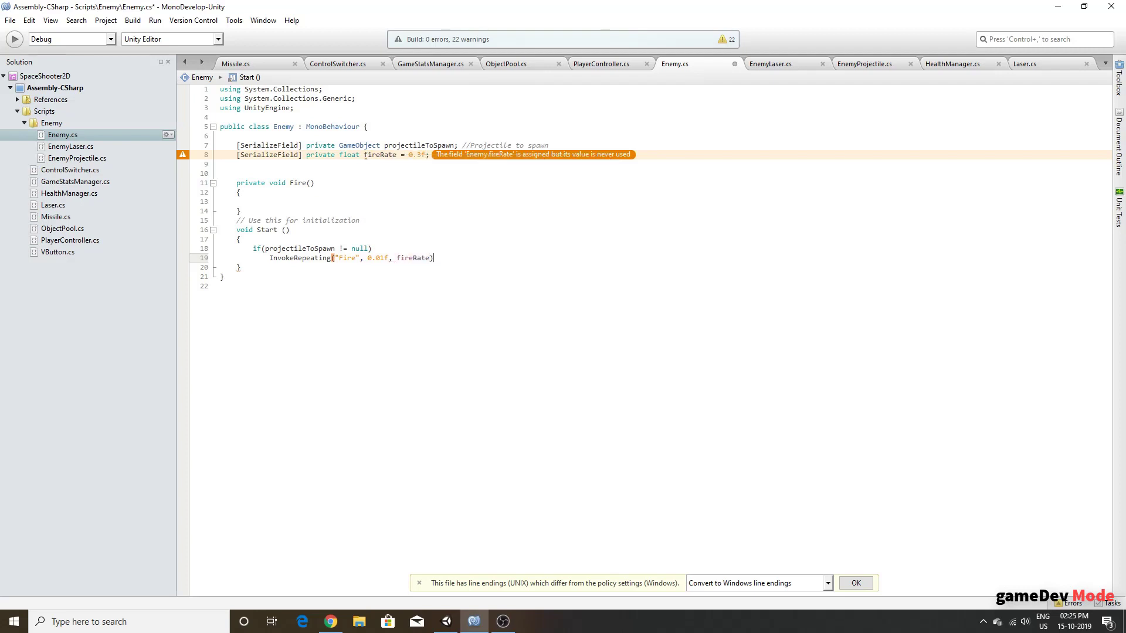
type(";")
left_click(292, 200)
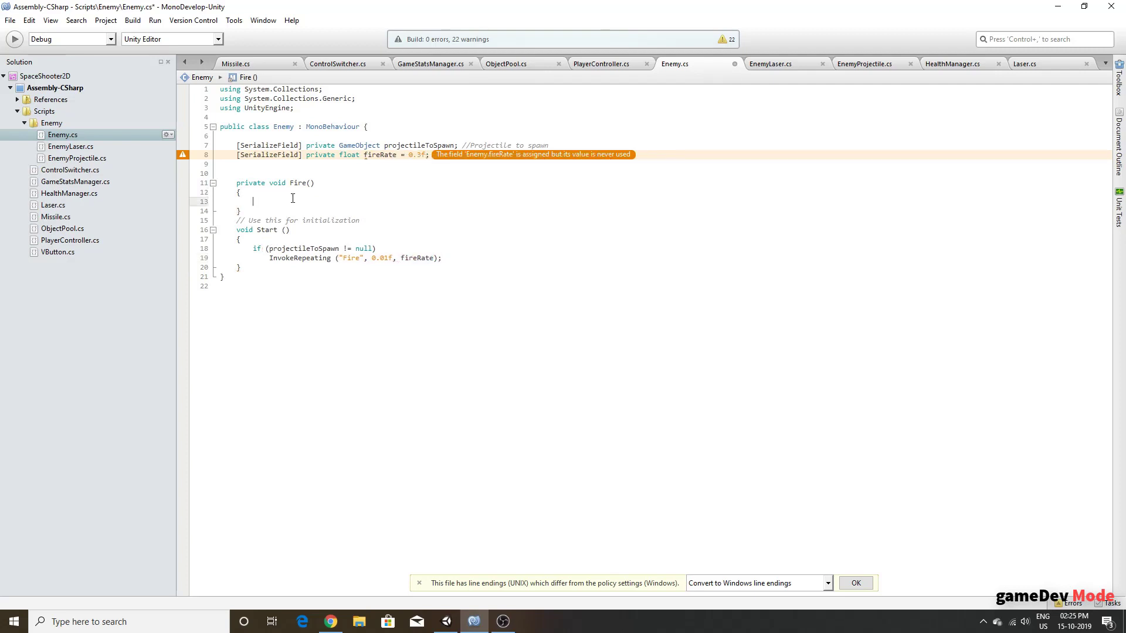
key("Down")
key("Return")
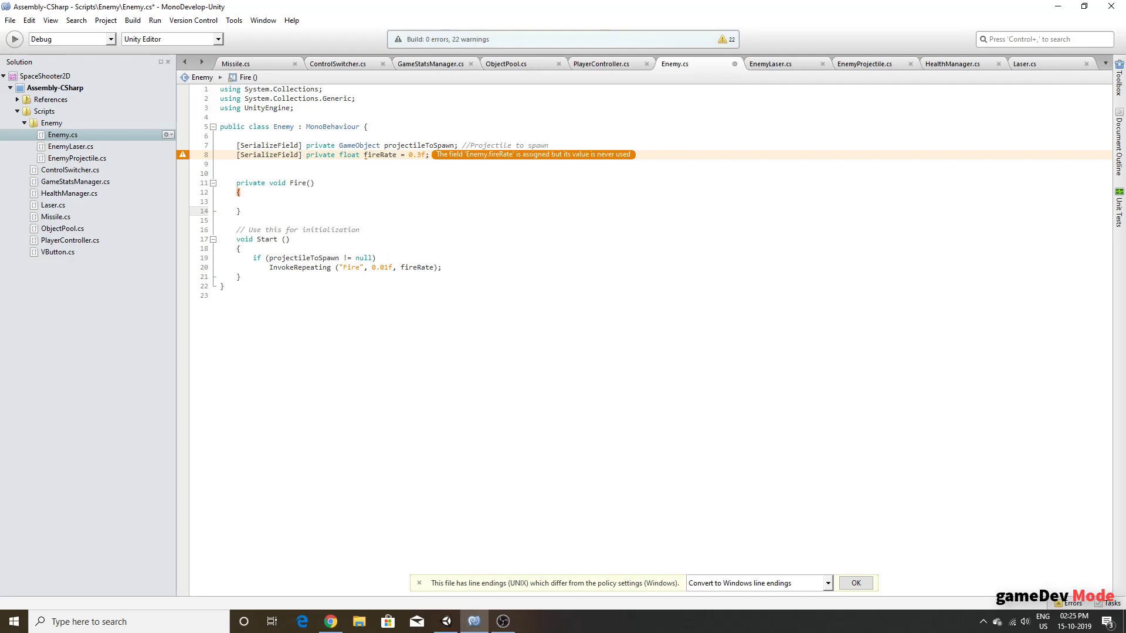
Step: Declare private Vector2 projectileSpawnOffset = new Vector2(0f, -1.3f)
left_click(275, 170)
key("Up")
type("{}")
key("BackSpace")
key("BackSpace")
type("private ")
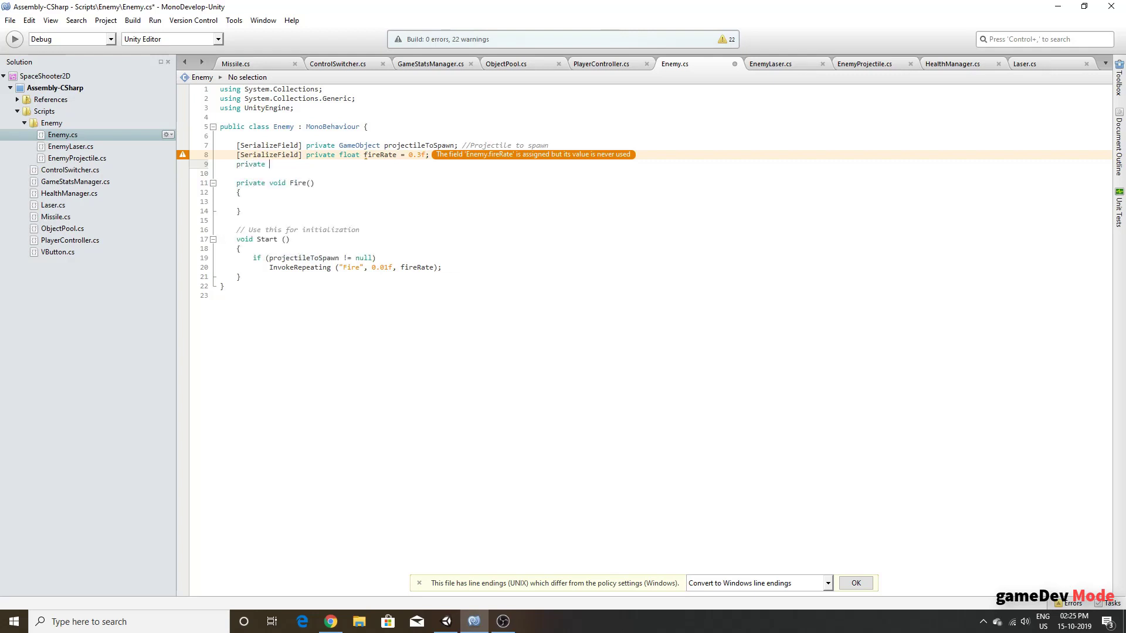
type("Vector2 ")
type("projecti")
type("leSpa")
type("wnOffs")
type("et = new")
key("Return")
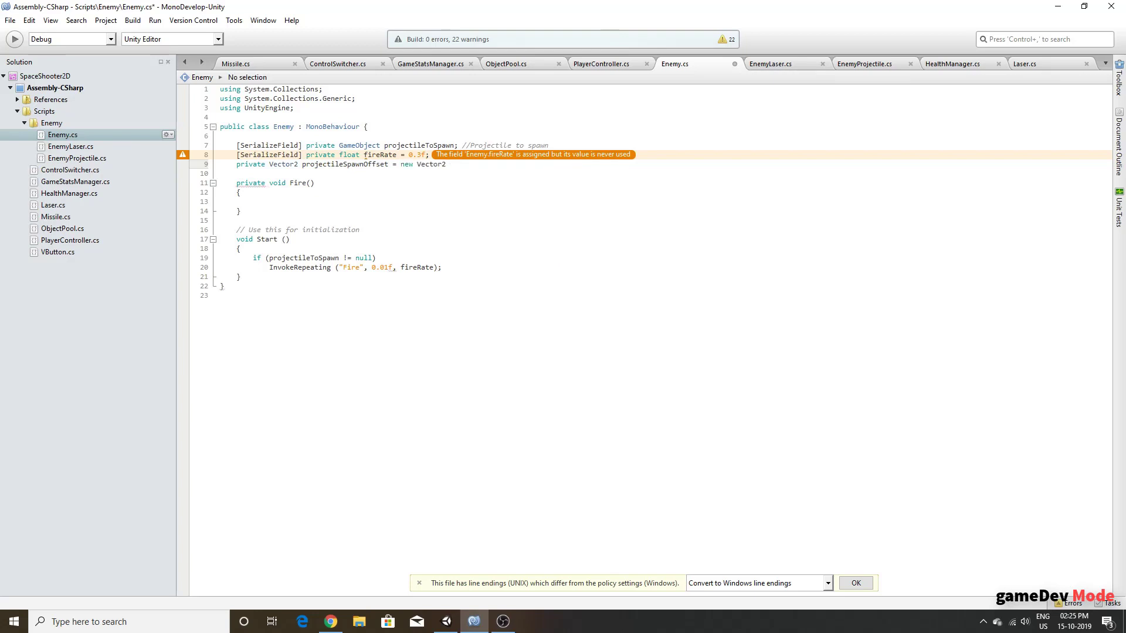
type("()")
type("0f, ")
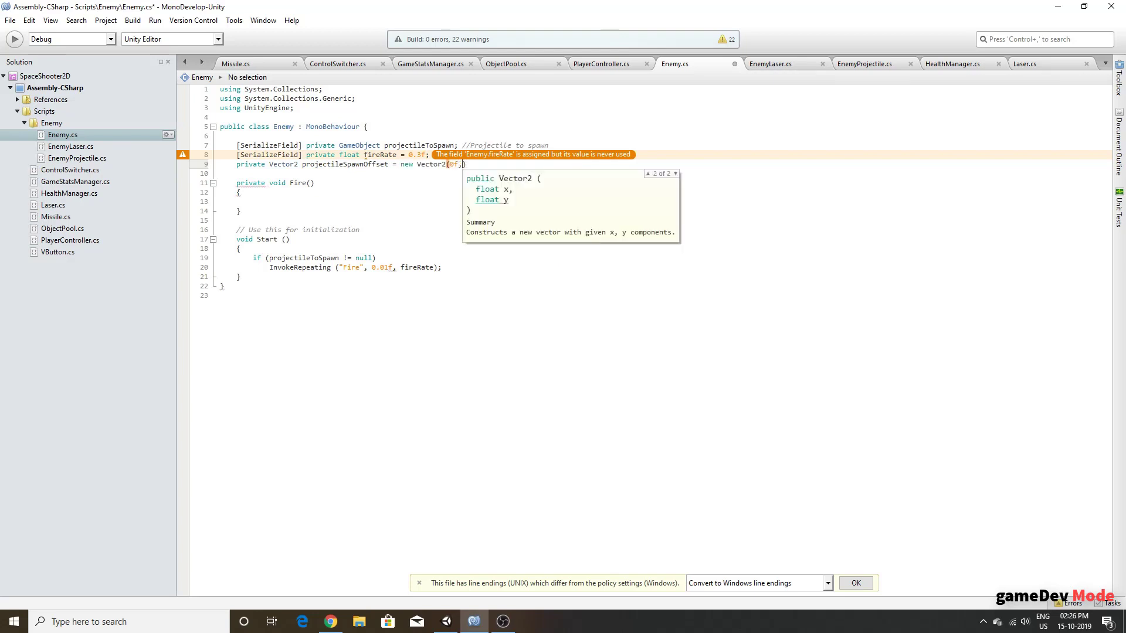
type("-1")
type(".3f")
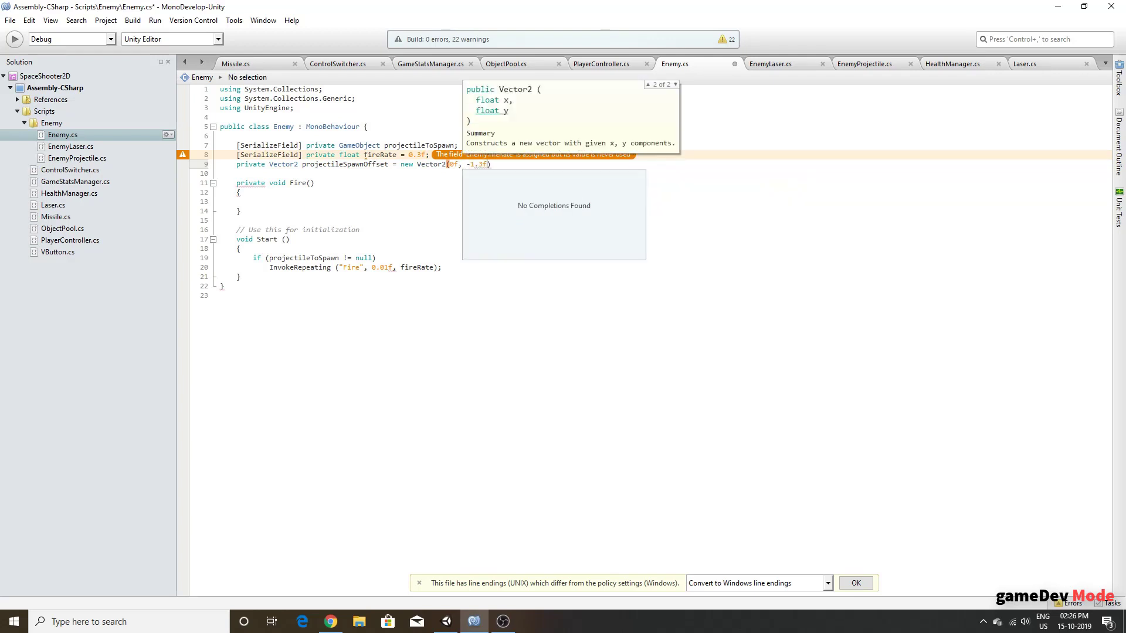
type(")")
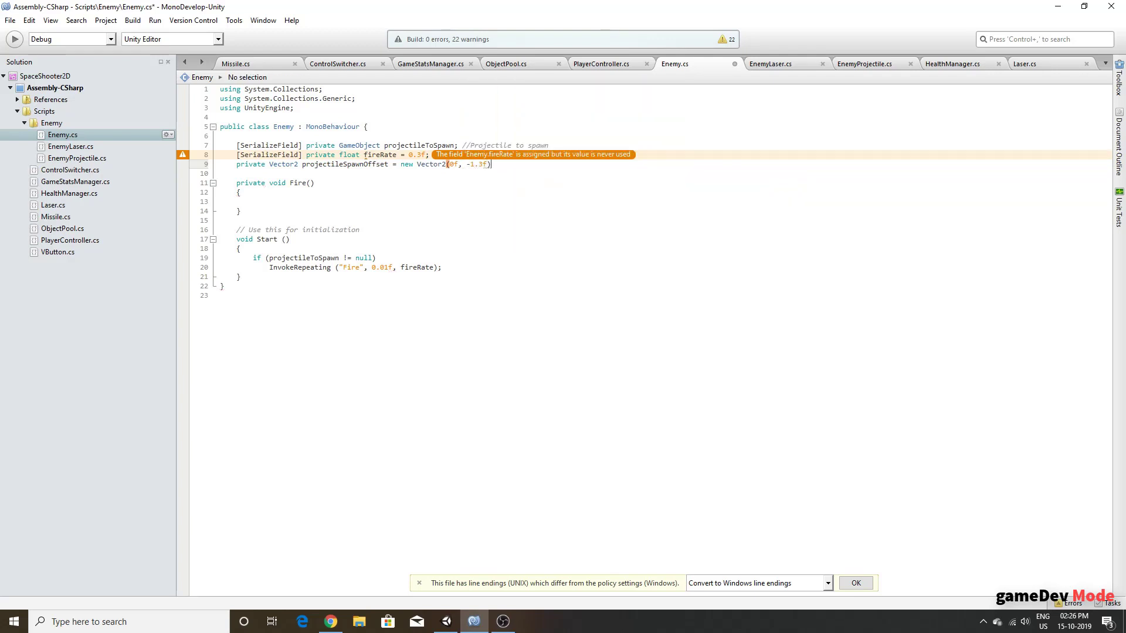
type(";")
Step: Add a projectileSpeed Vector2 field of (0f, -1f) and mark the fields [SerializeField]
key("Return")
type("private")
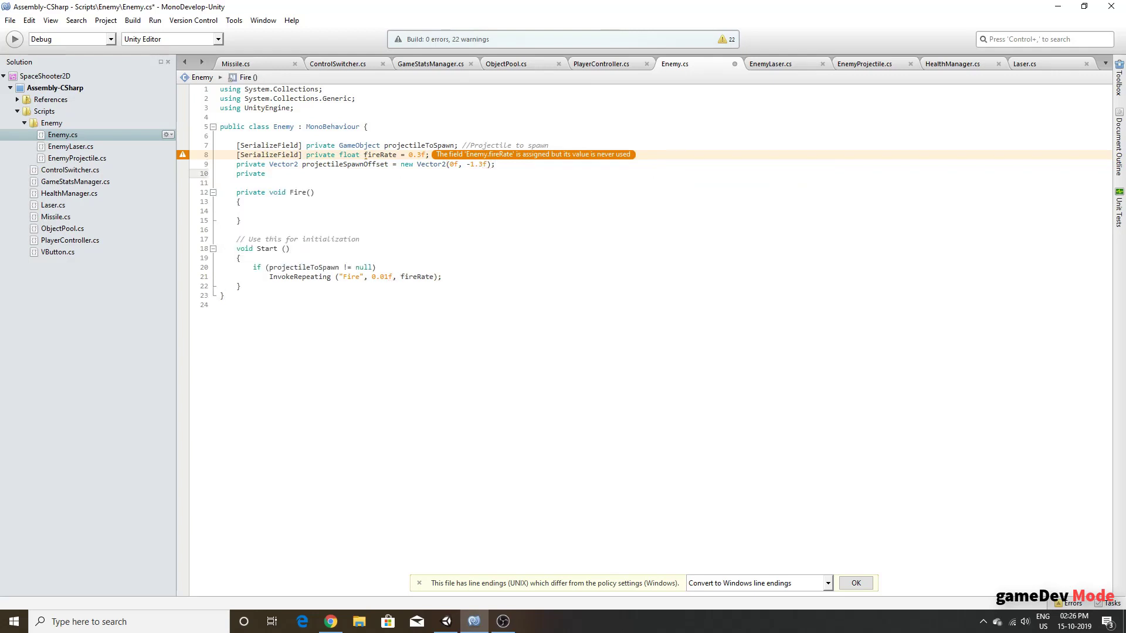
type(" Vector2")
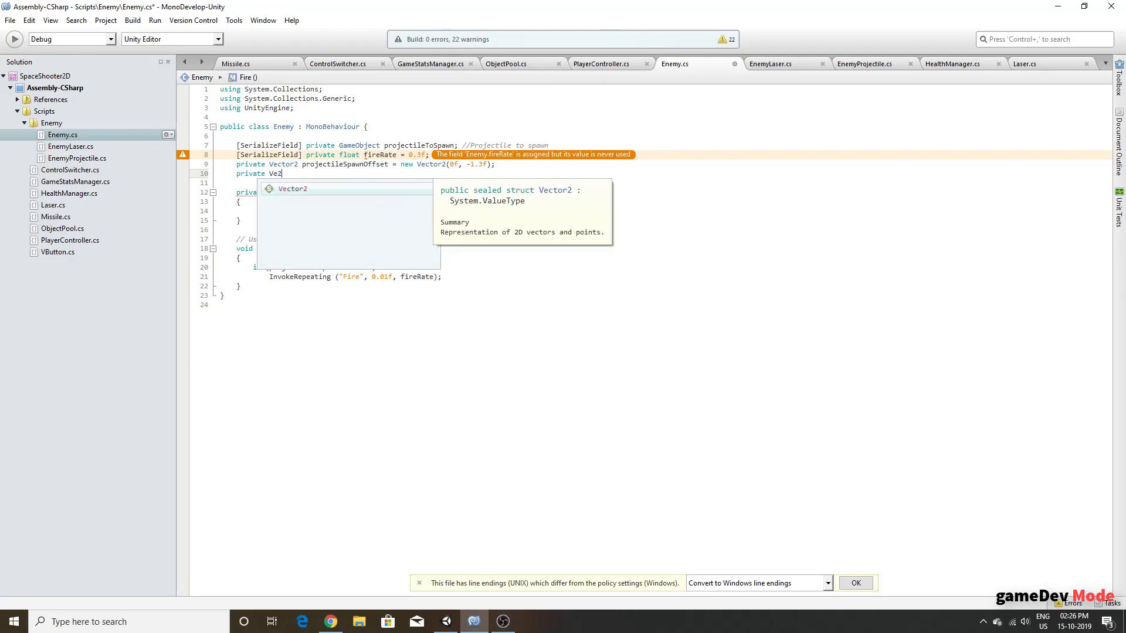
type(" pro")
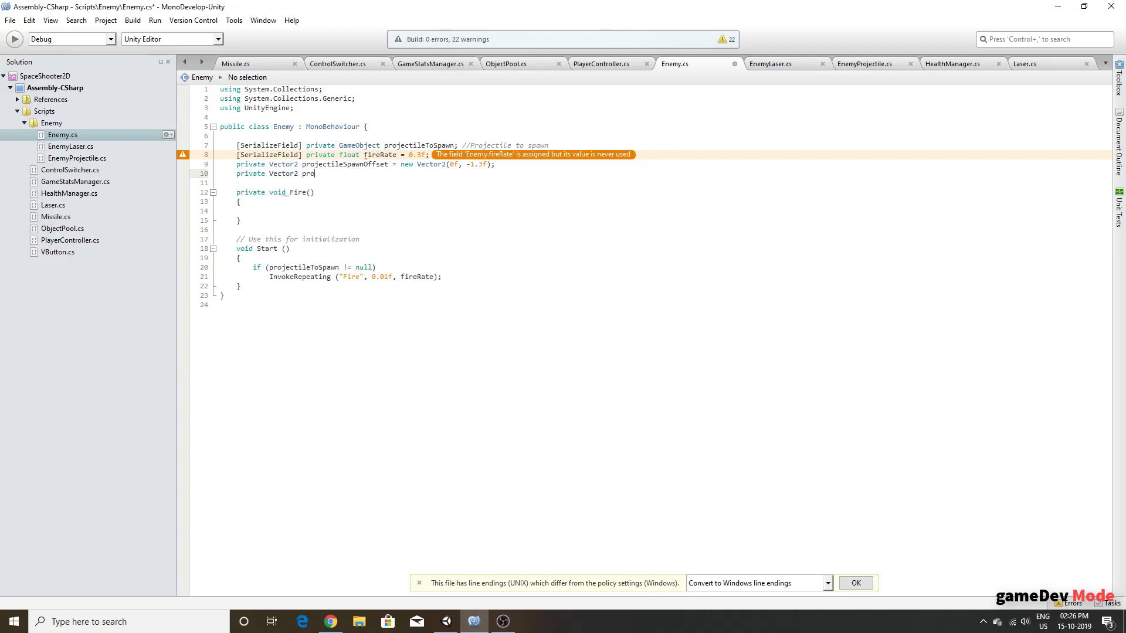
type("jectile")
type("SPe")
key("BackSpace")
key("BackSpace")
key("BackSpace")
key("BackSpace")
type("[e")
key("Escape")
type("eSpeed = ")
type("new Vector2")
type("()")
type("0")
type("f, ")
type("-1f")
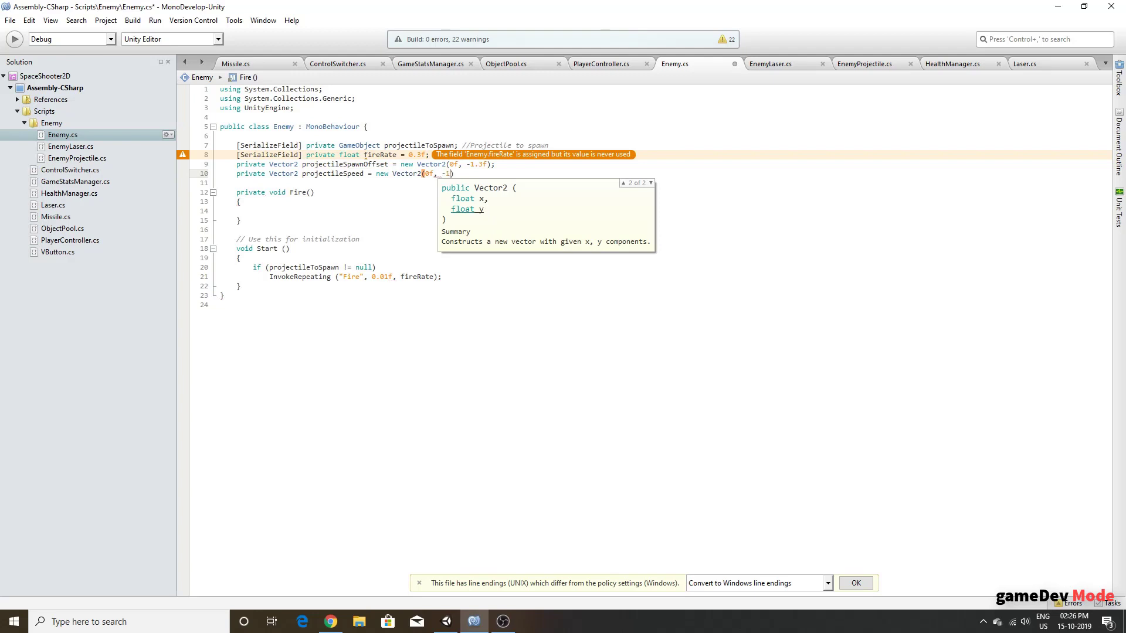
type(");")
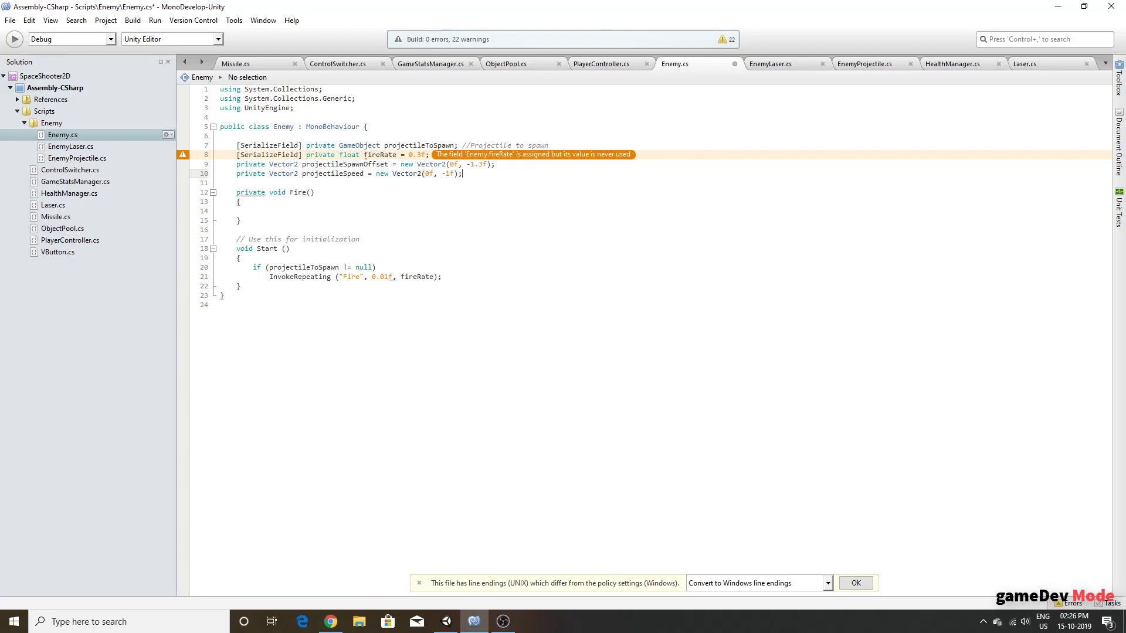
left_click(237, 165)
type("[SerializeField")
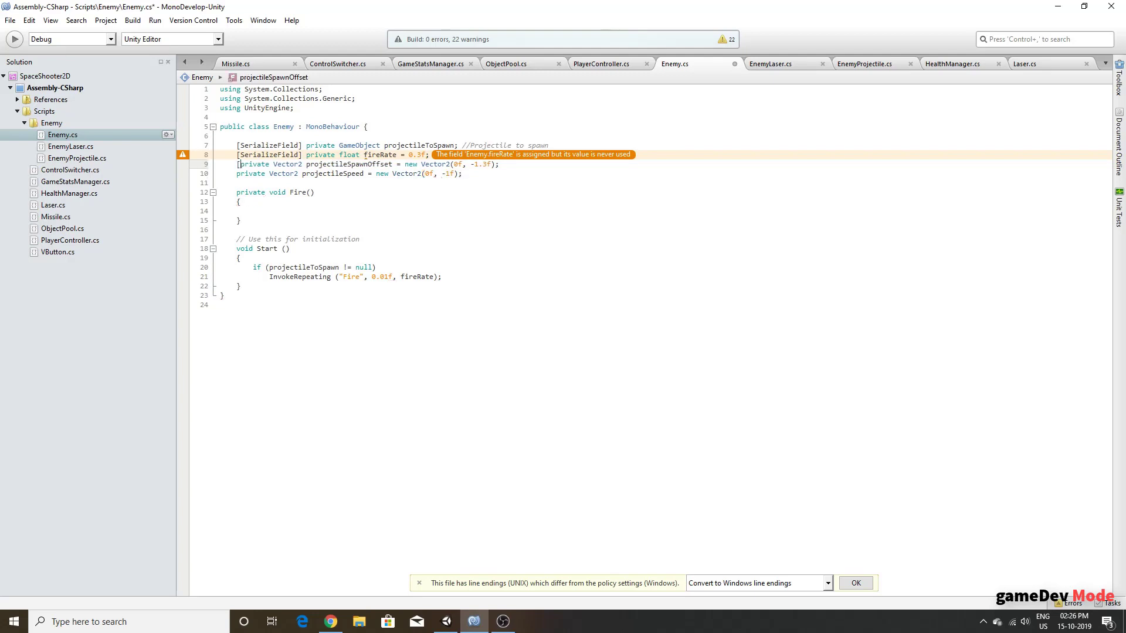
type("]")
key("Down")
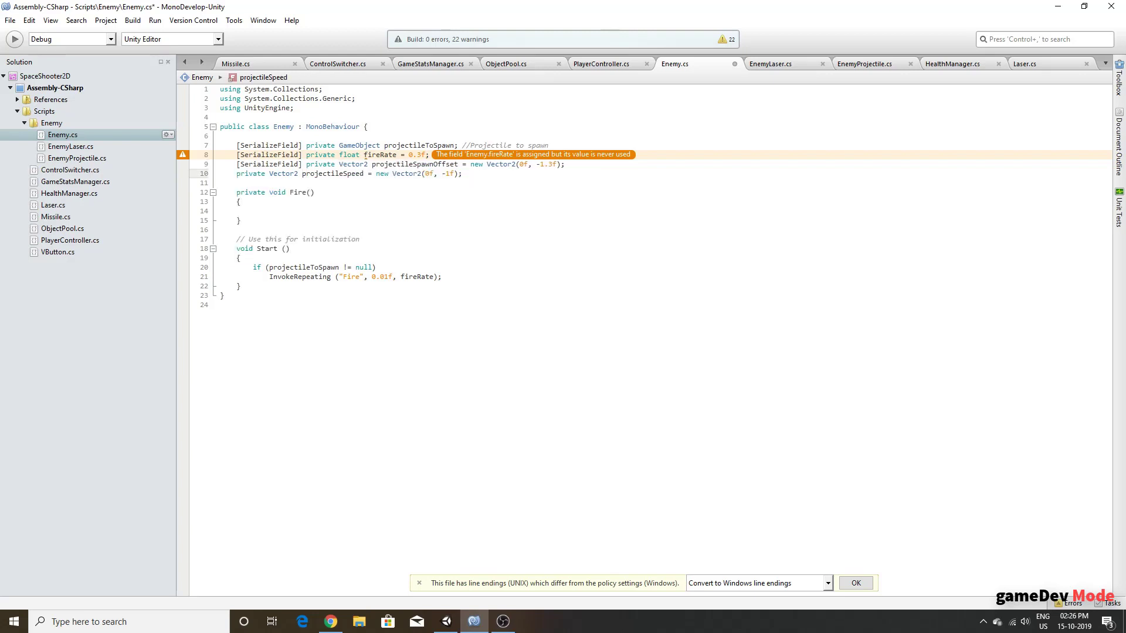
type("[SerializeField]")
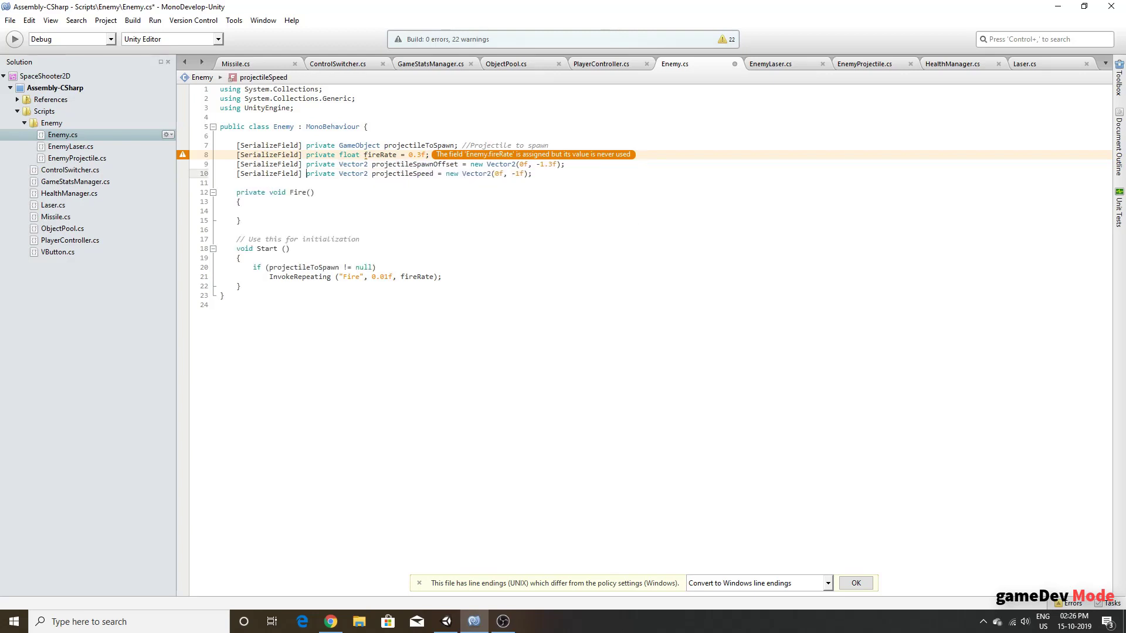
left_click(267, 210)
Step: Write GameObject proj = Instantiate(projectileToSpawn, targetPos, projectileToSpawn.transform.rotation, transform) as GameObject;
type("Game")
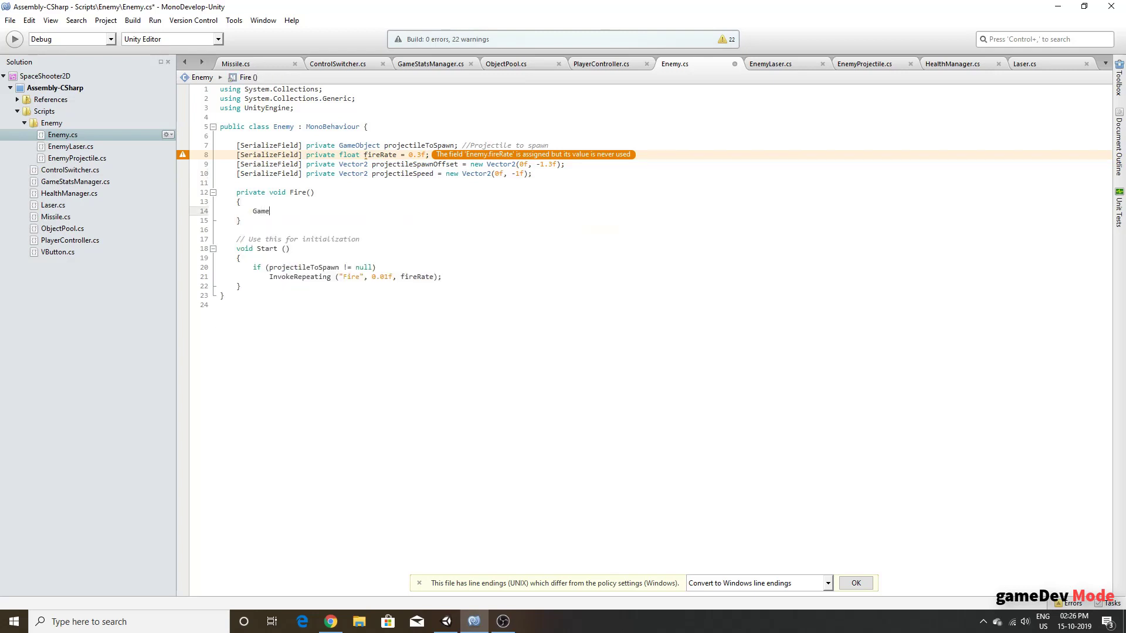
type("Object pr")
type("oj = ")
type("Inst")
key("Return")
type("(pro")
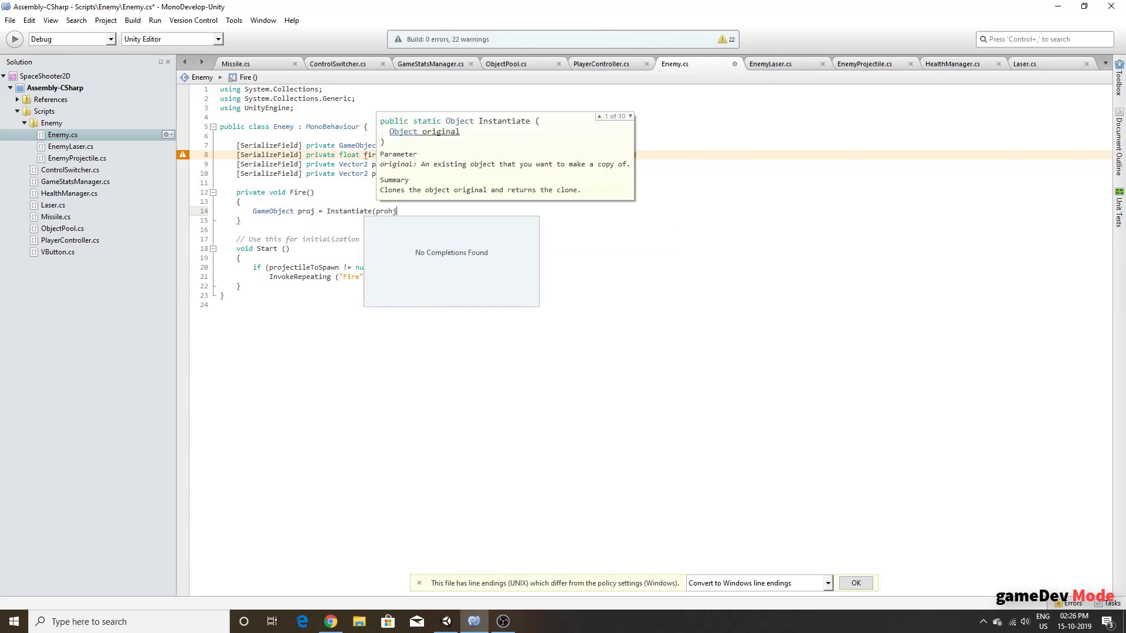
key("Up")
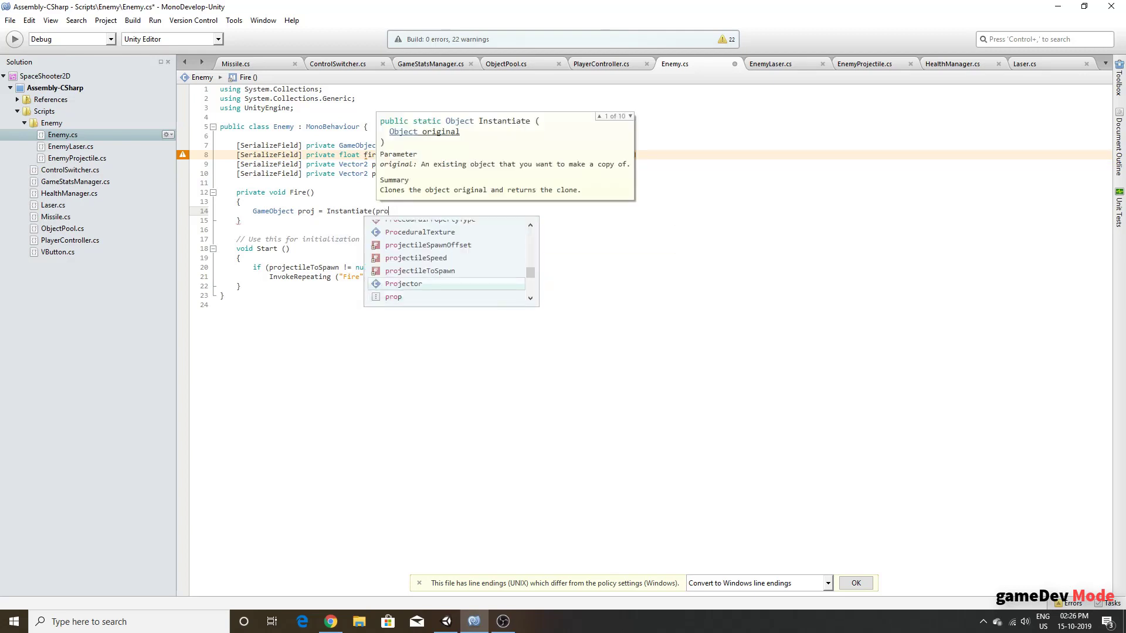
key("Up")
key("Return")
type(", ")
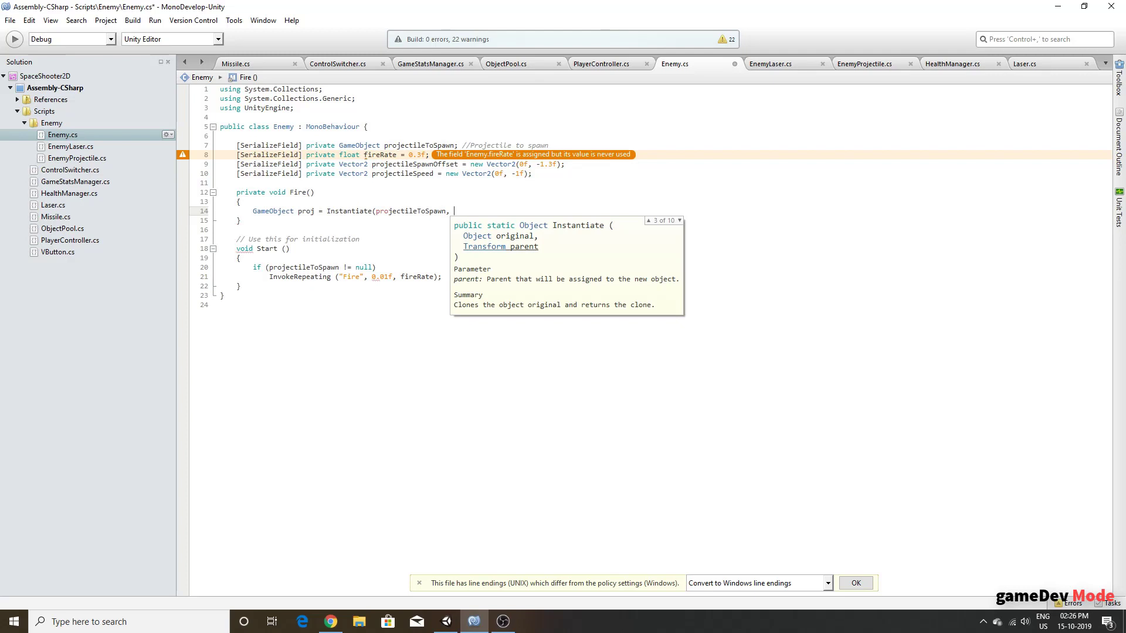
type("targ")
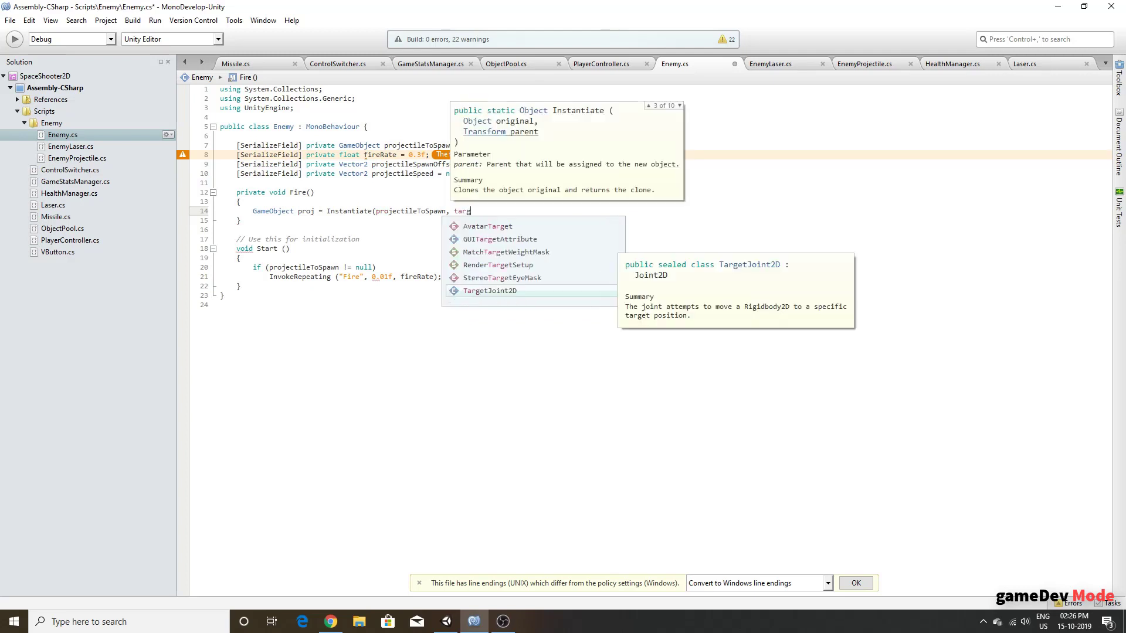
type("etPos, ")
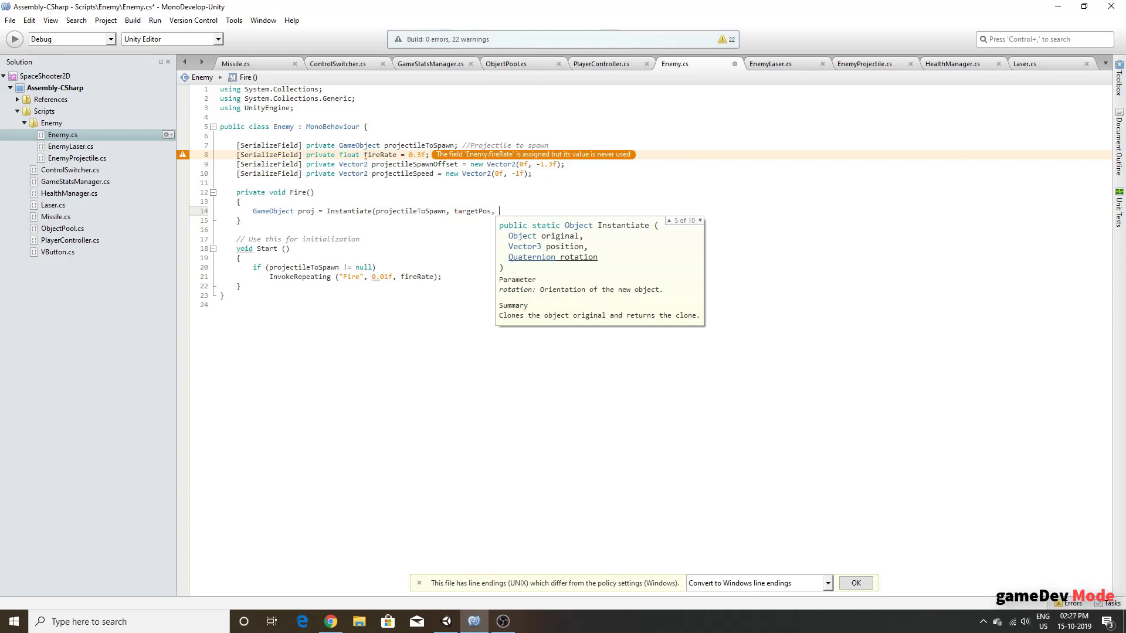
type("pr")
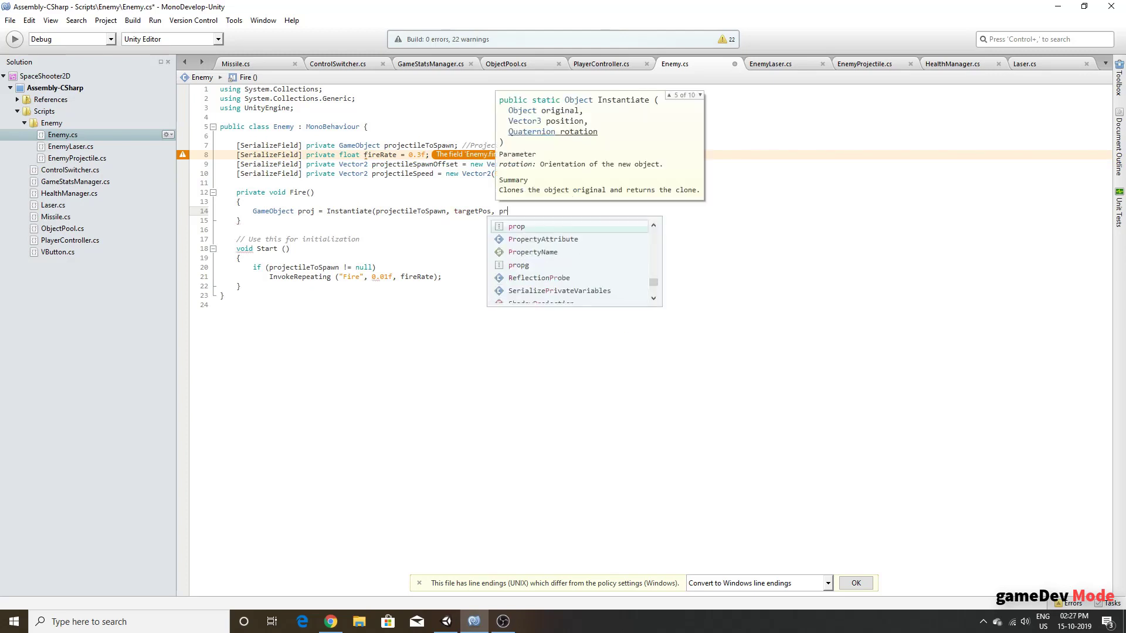
type("oj")
key("Down")
key("Return")
type(".transform")
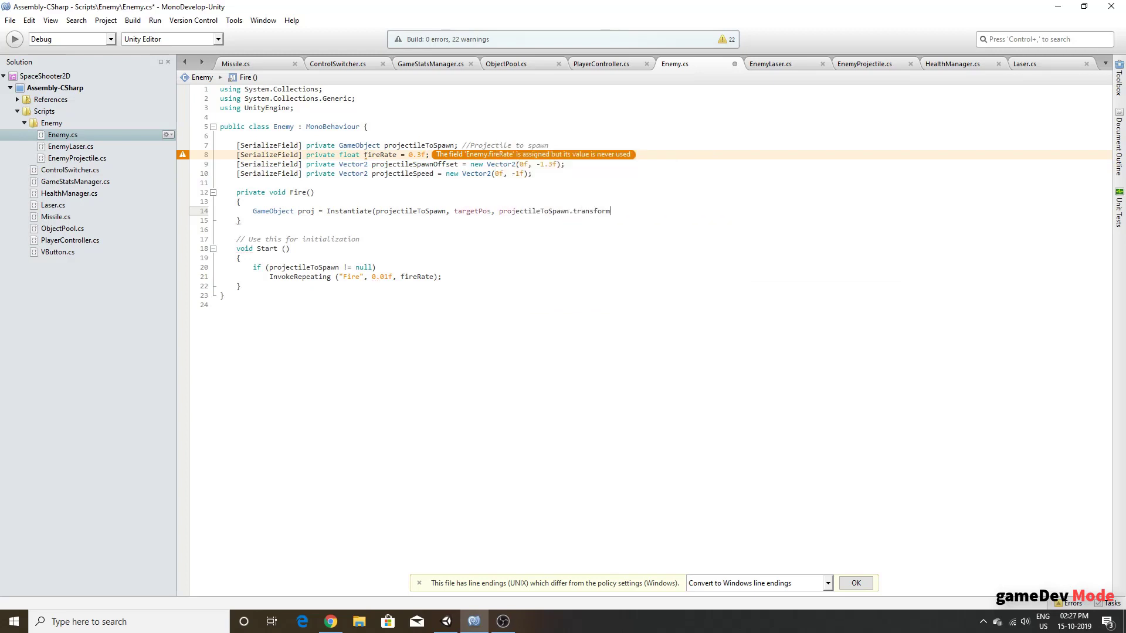
type(".rotat")
key("Return")
type(",")
type(" tr")
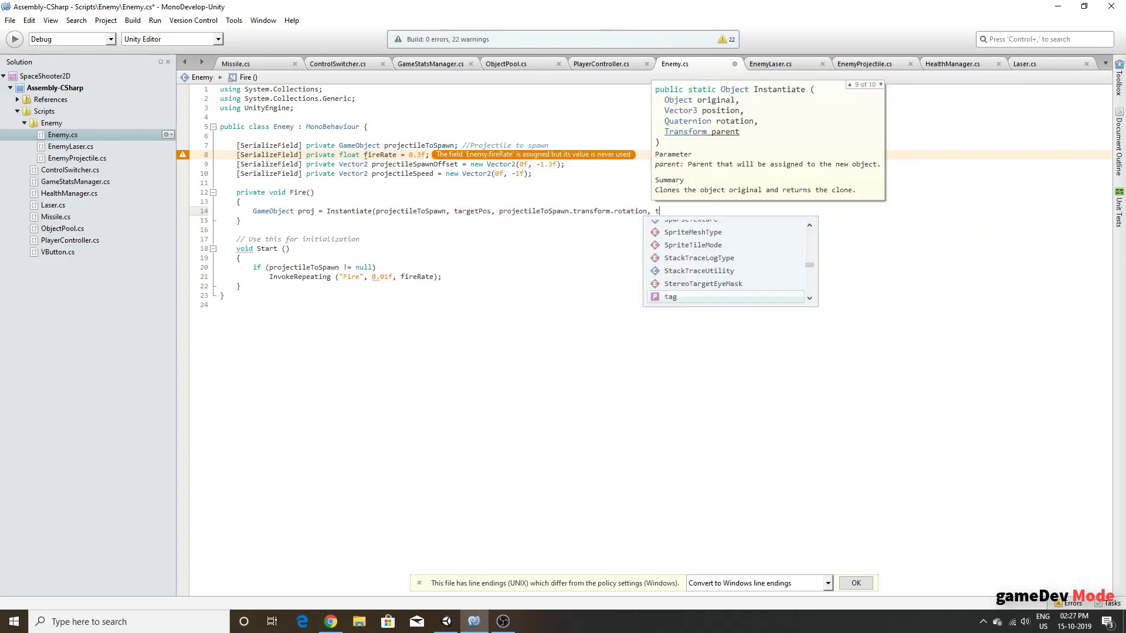
type("ans")
key("Return")
type(")")
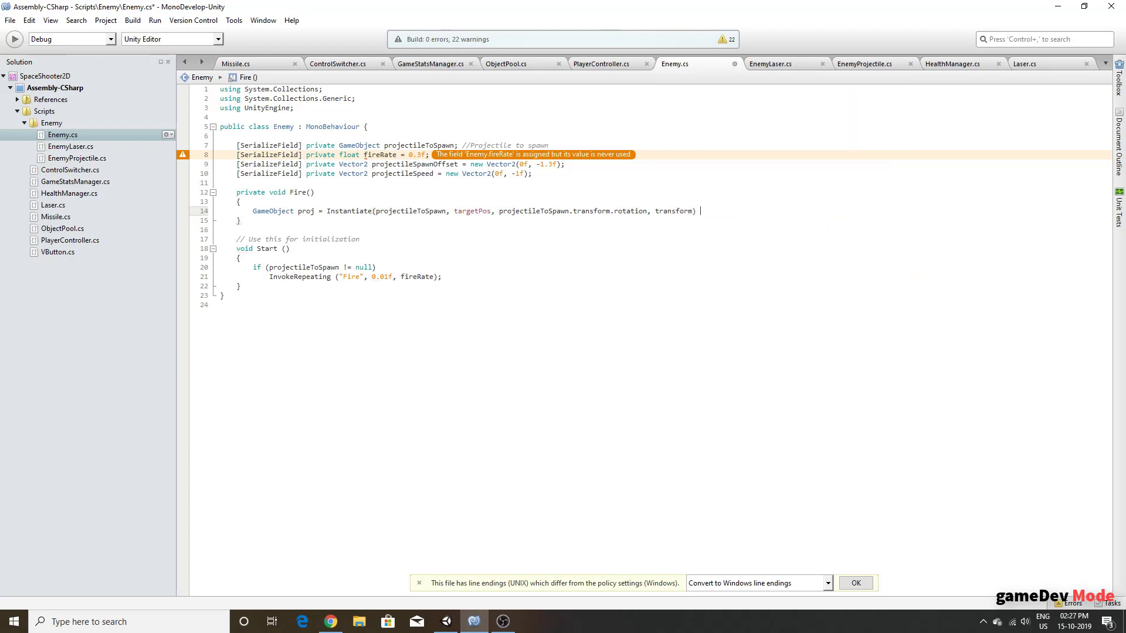
type(" as H")
key("BackSpace")
type("Ga")
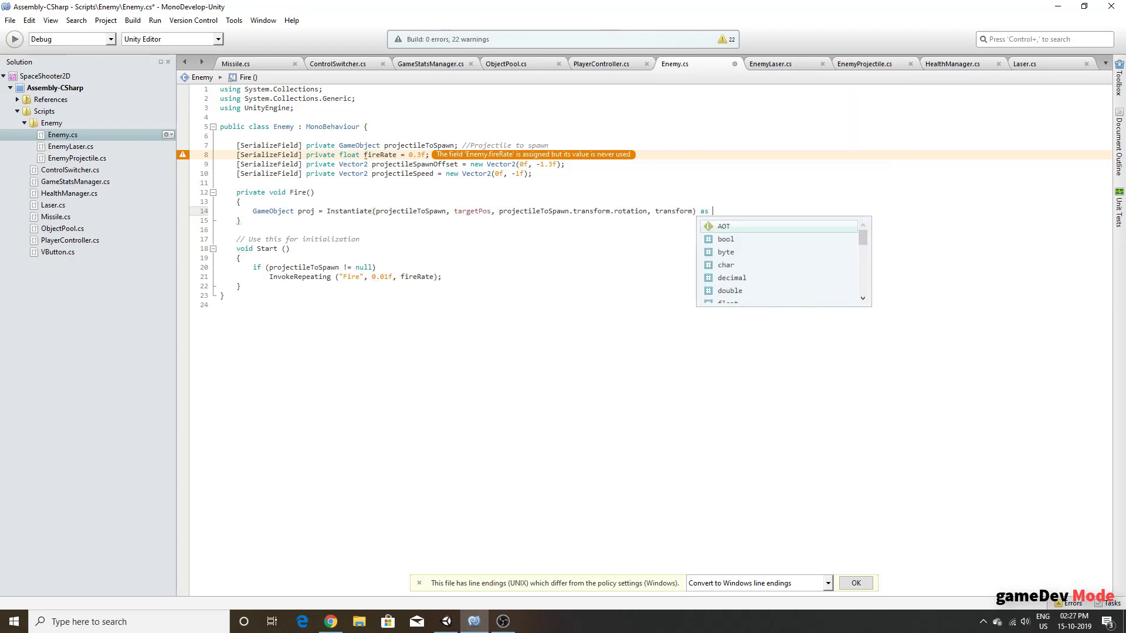
key("Return")
type(";")
Step: Above it, declare Vector2 targetPos as transform.position plus projectileSpawnOffset on x and y
key("ctrl+Return")
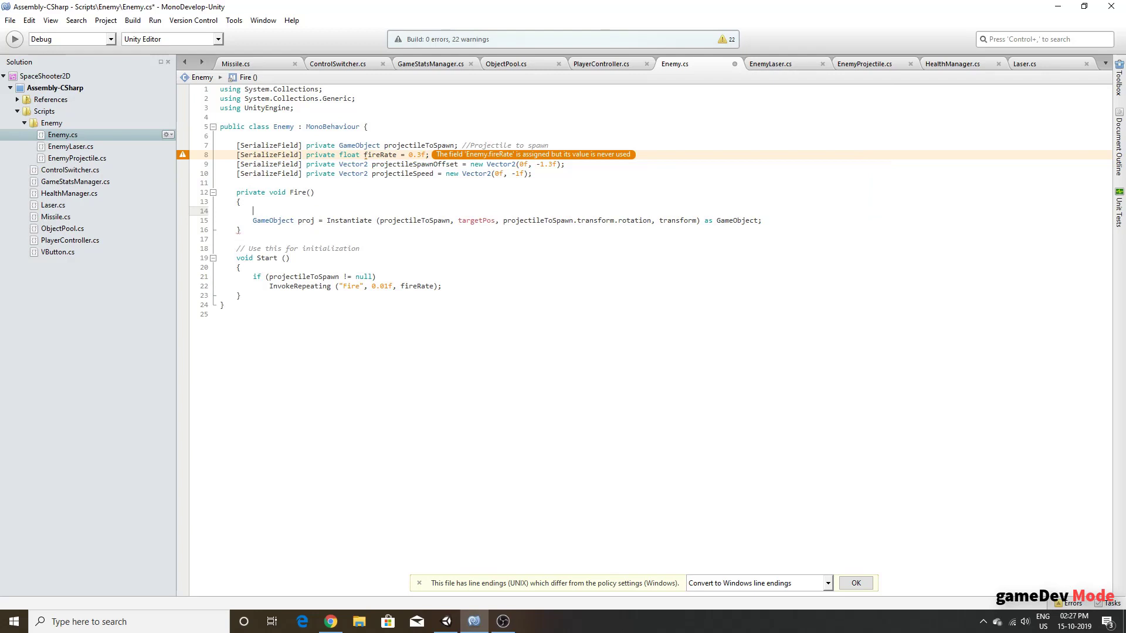
type("Vector2 ")
type("targetPo")
type("s = new")
key("Return")
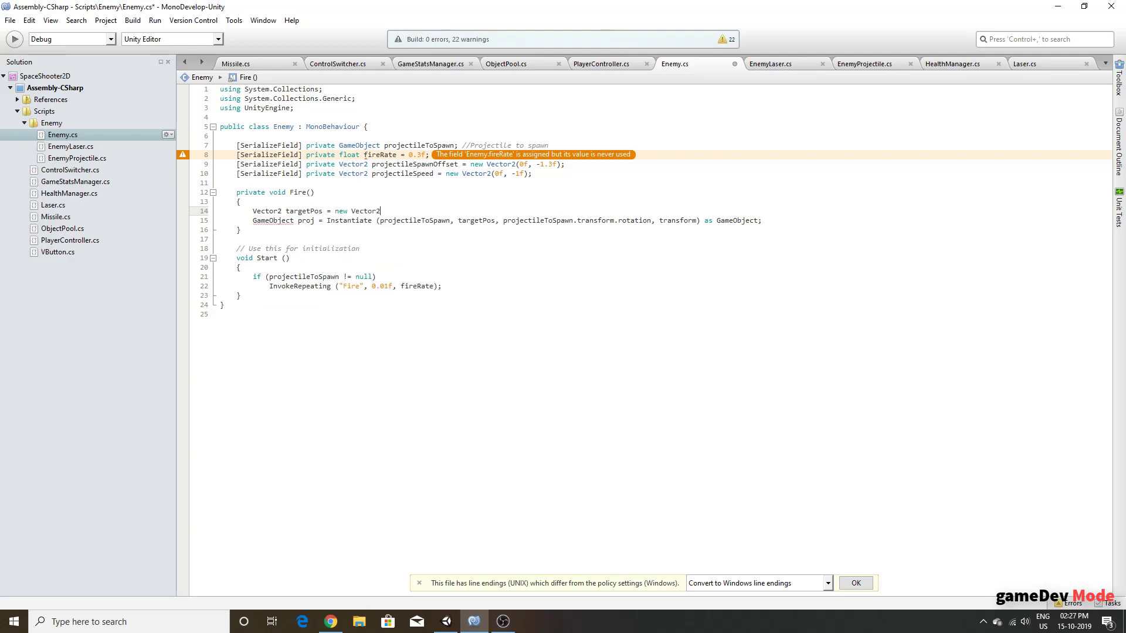
type("(transform")
type(".position.x ")
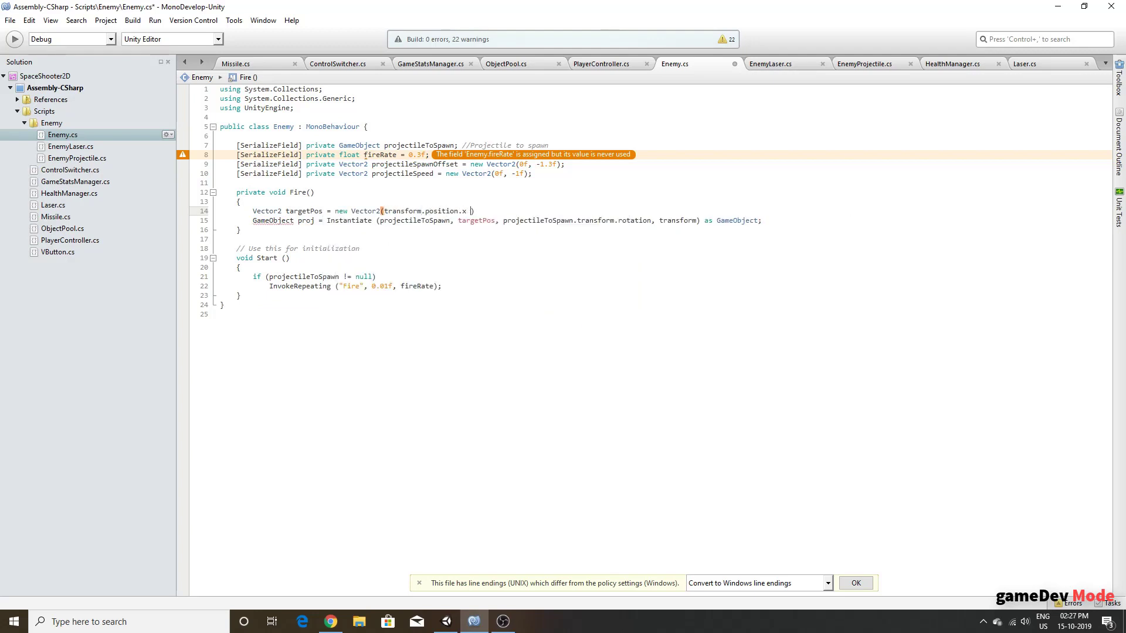
type("+ pa")
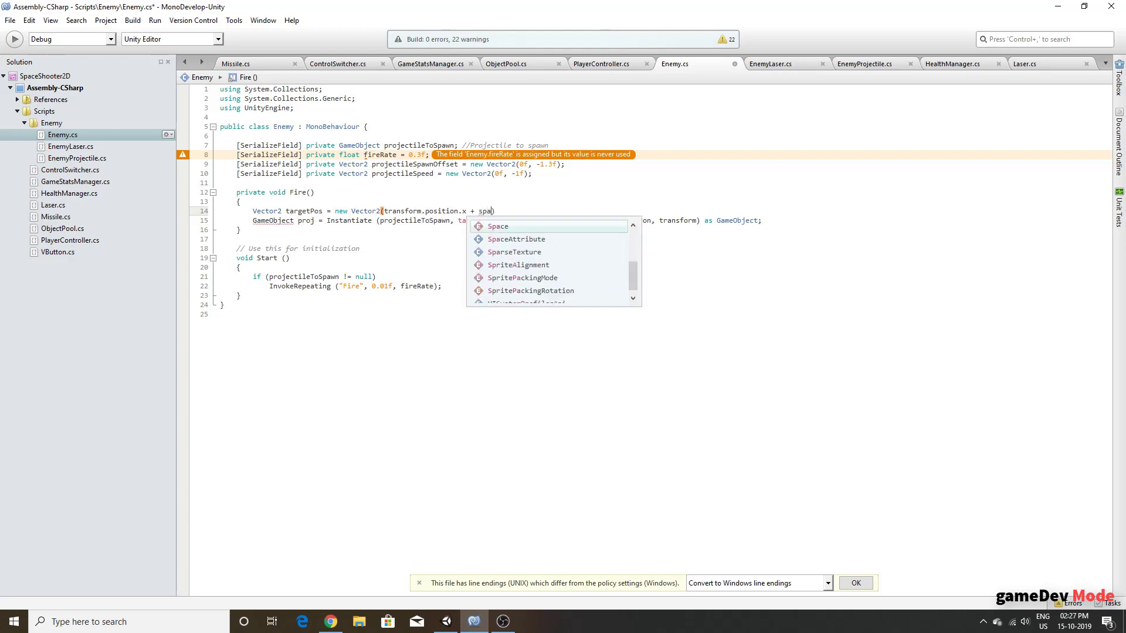
type("roj")
key("Return")
type(".")
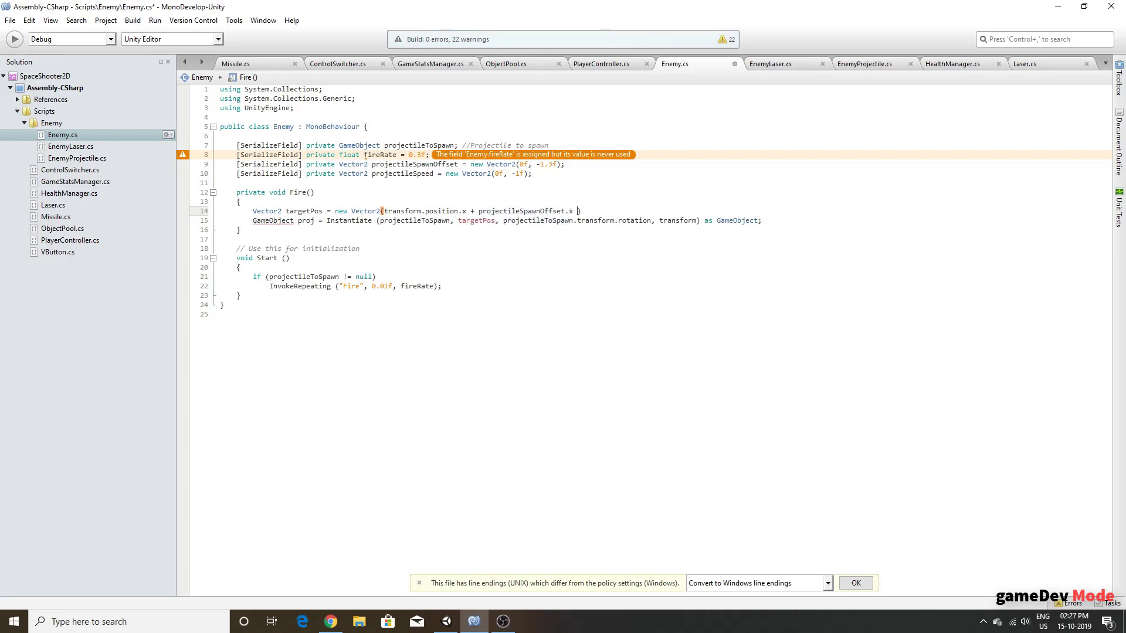
type("x, ")
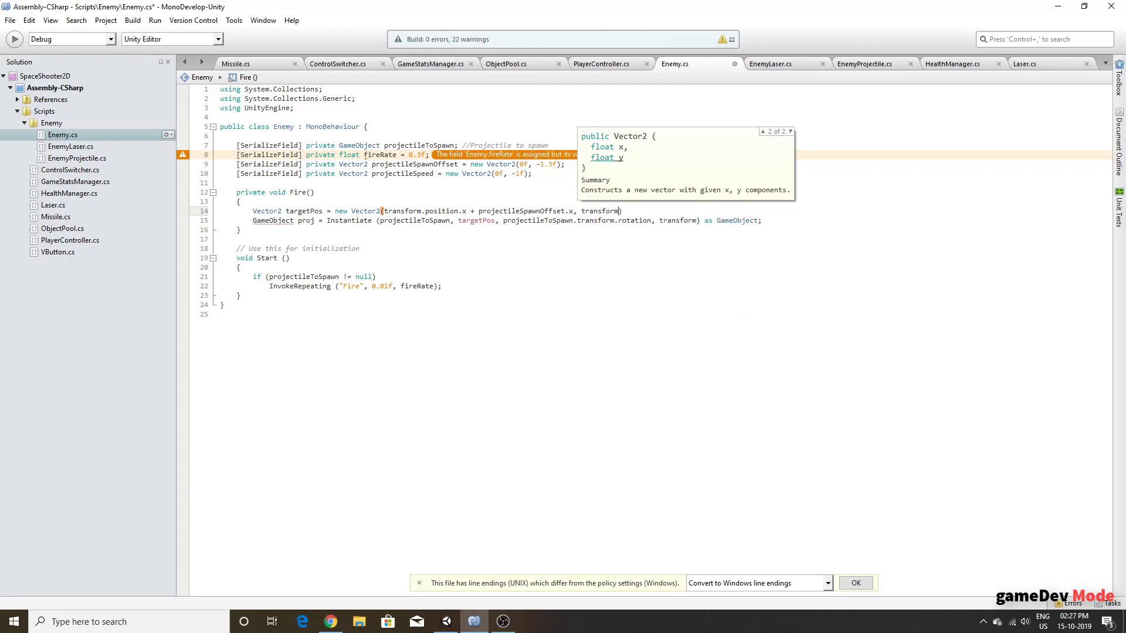
type("transform.position.y")
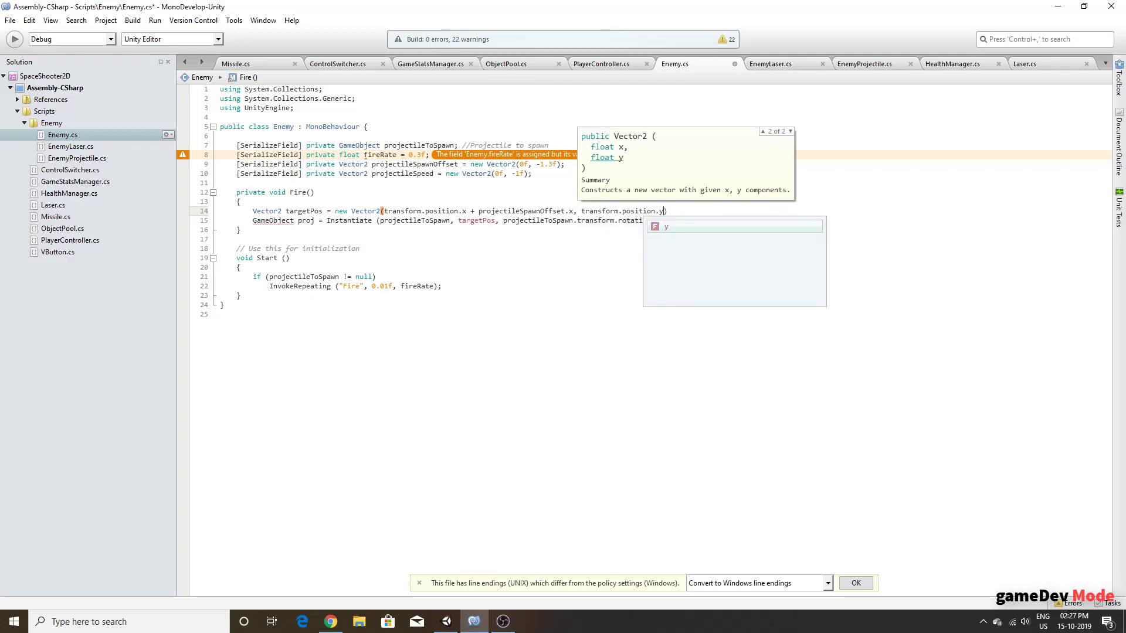
type(" + s")
key("BackSpace")
type("projectile")
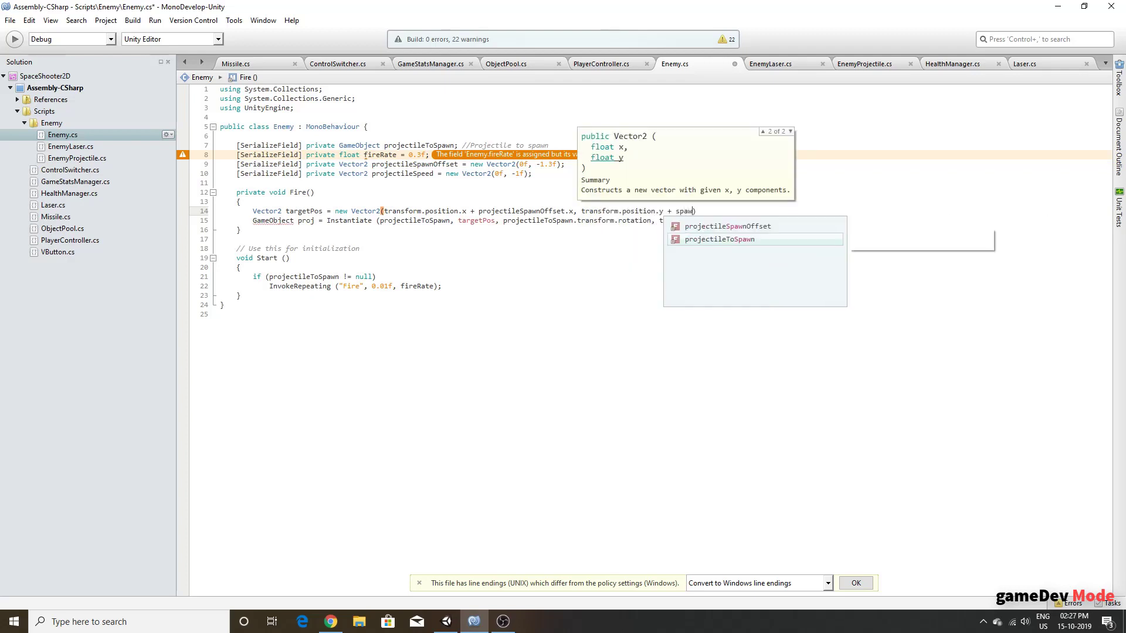
type("ToSpaw")
key("BackSpace")
key("BackSpace")
key("BackSpace")
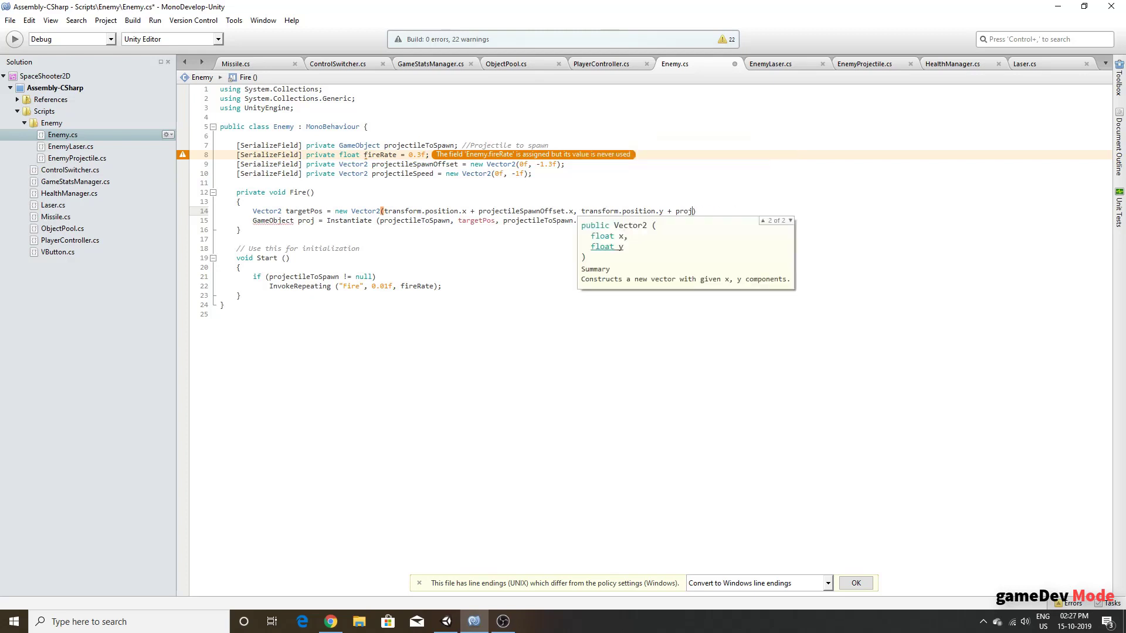
key("BackSpace")
key("BackSpace")
key("Up")
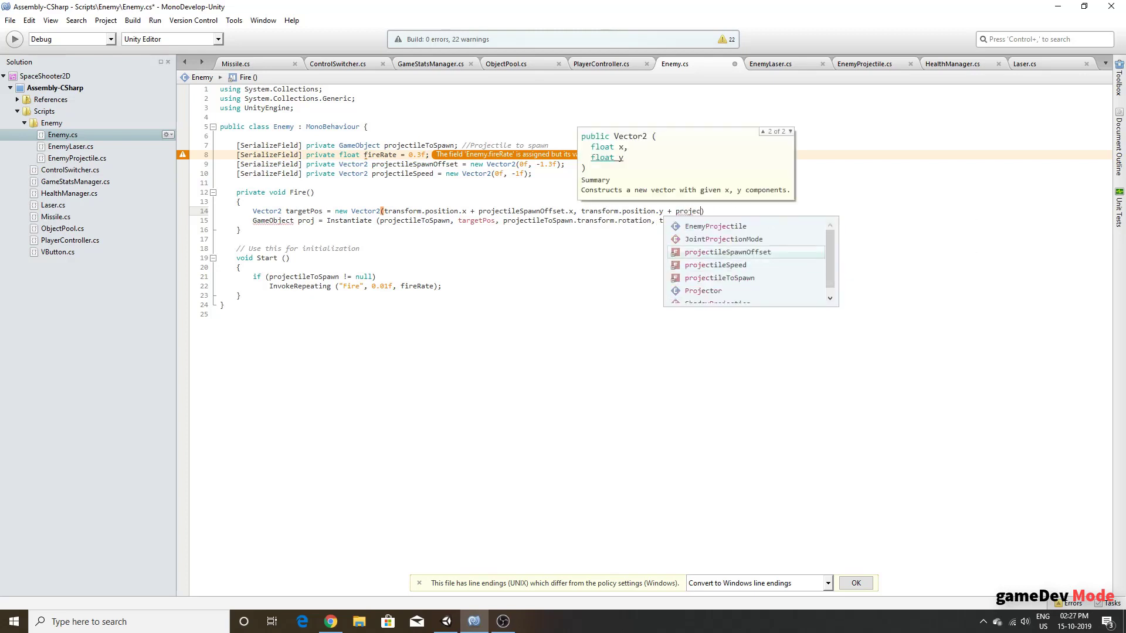
key("Return")
type(".y);")
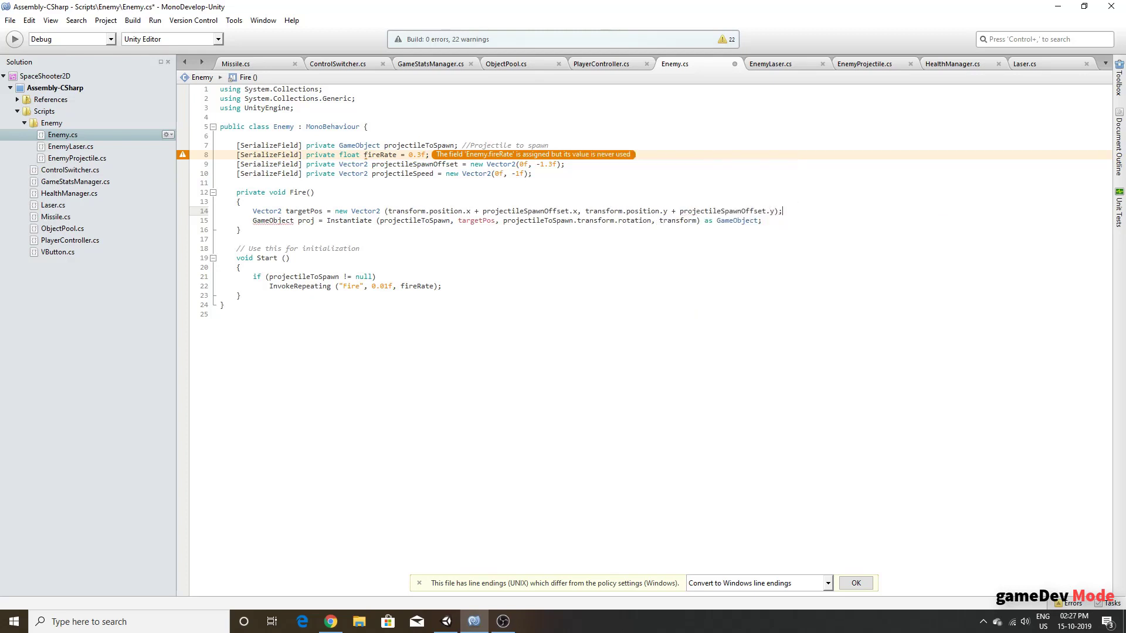
key("Down")
key("Return")
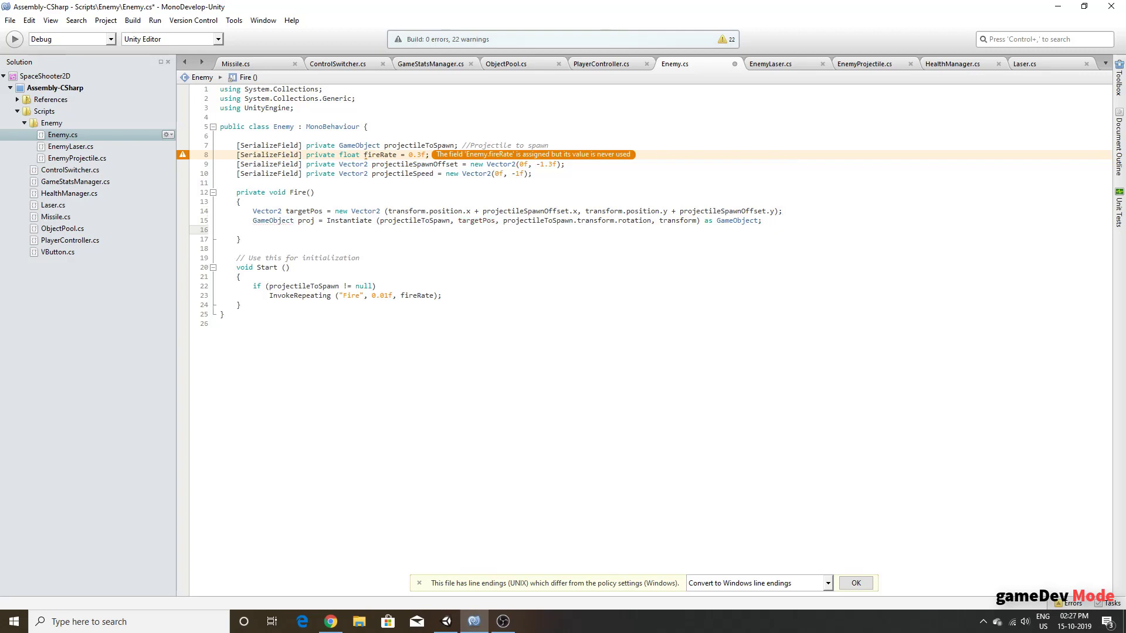
Step: Add an if check for proj.GetComponent<Rigidbody2D>()
type("if")
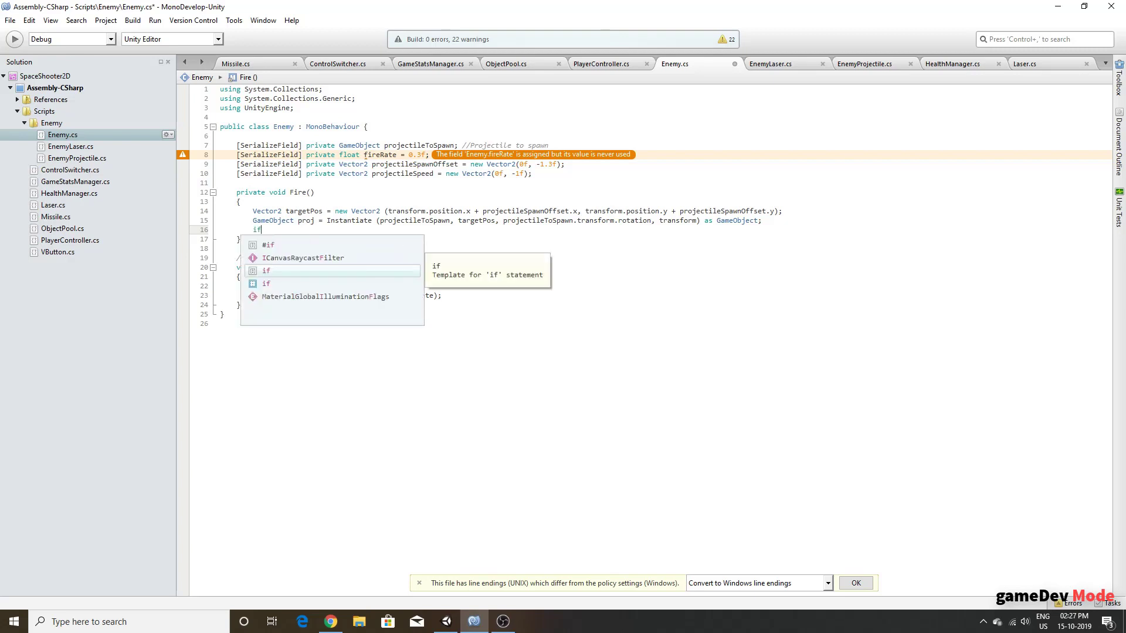
type("()")
type("pr")
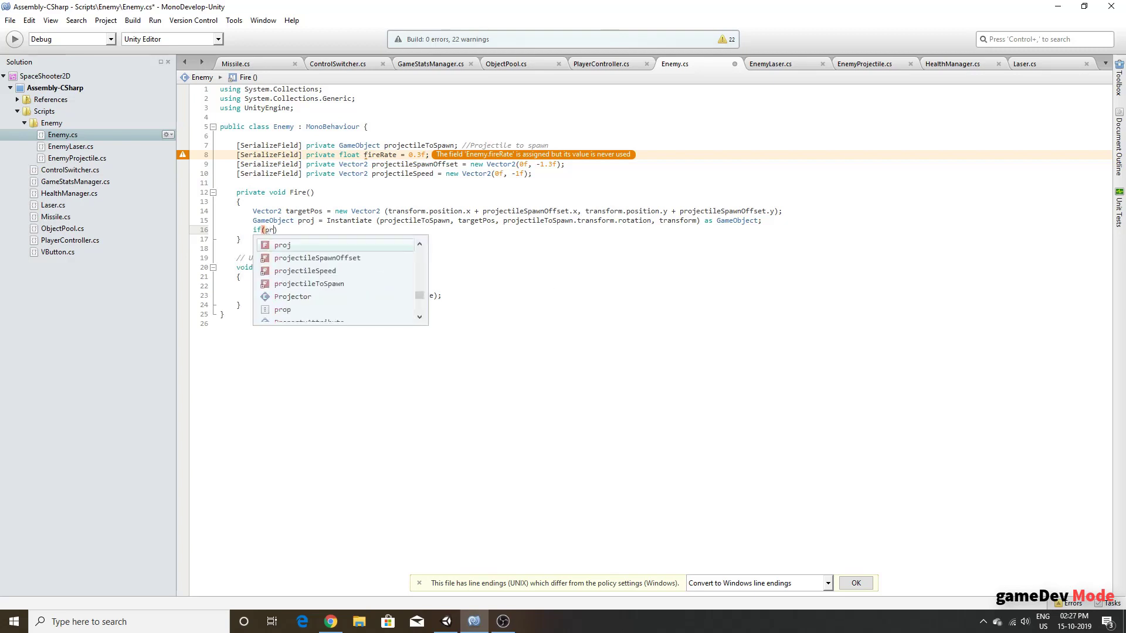
type("oj")
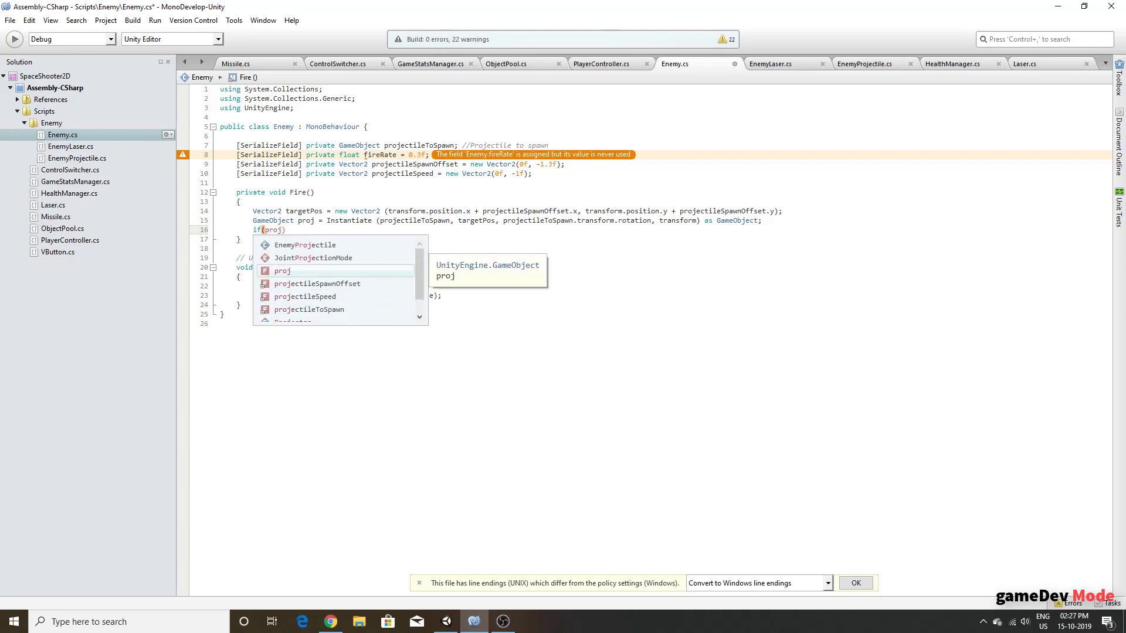
type(".Getc")
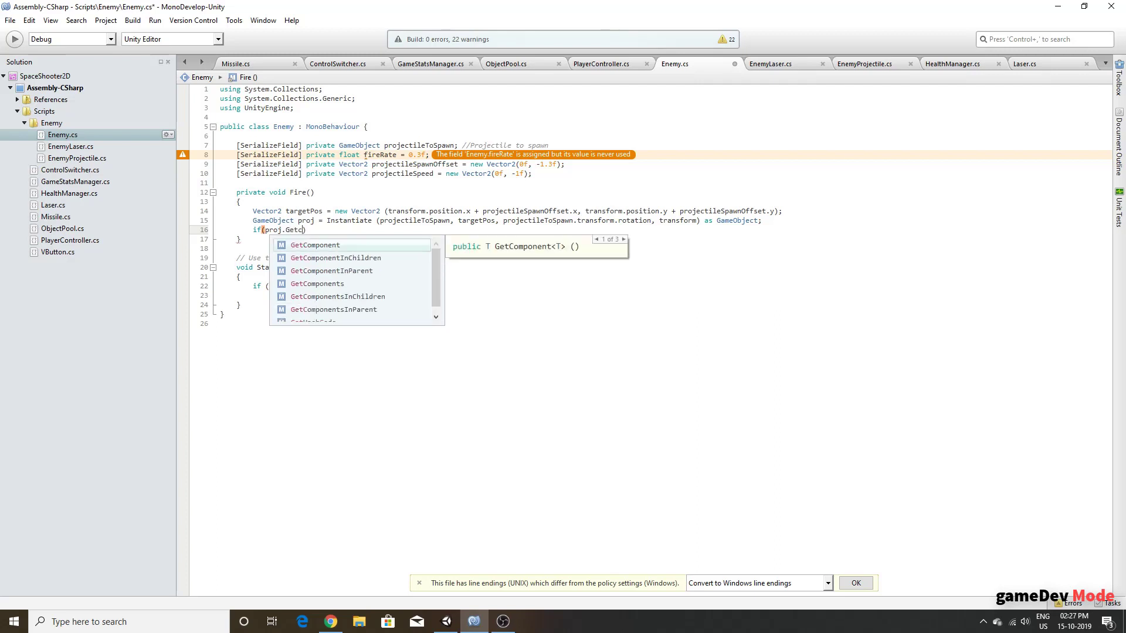
key("Return")
type("<Rigid>")
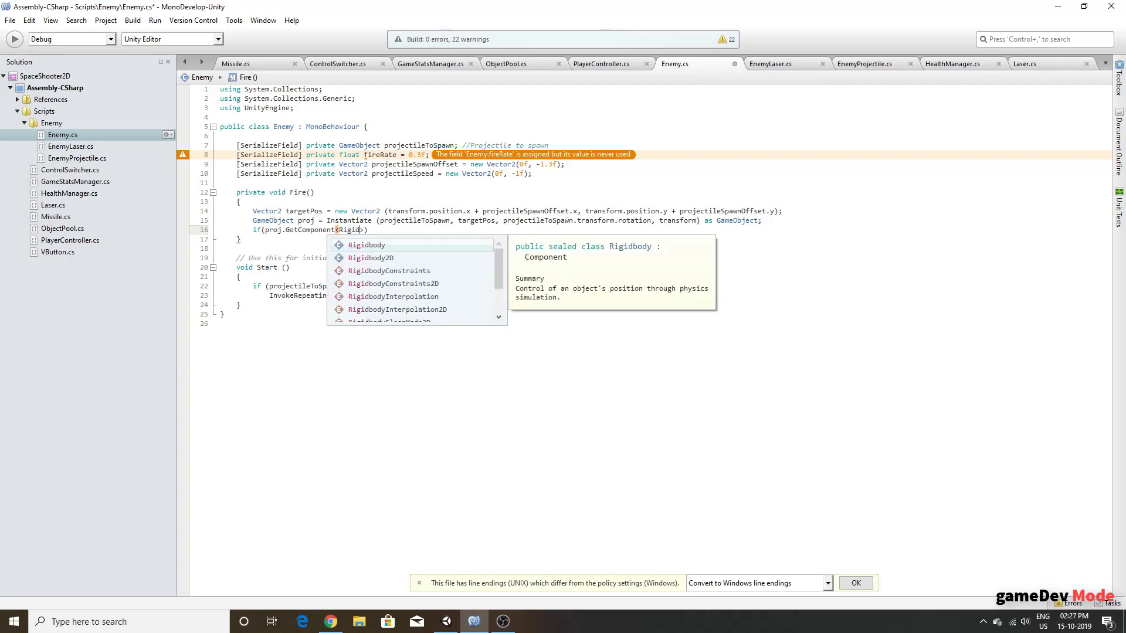
key("Down")
key("Return")
type("()")
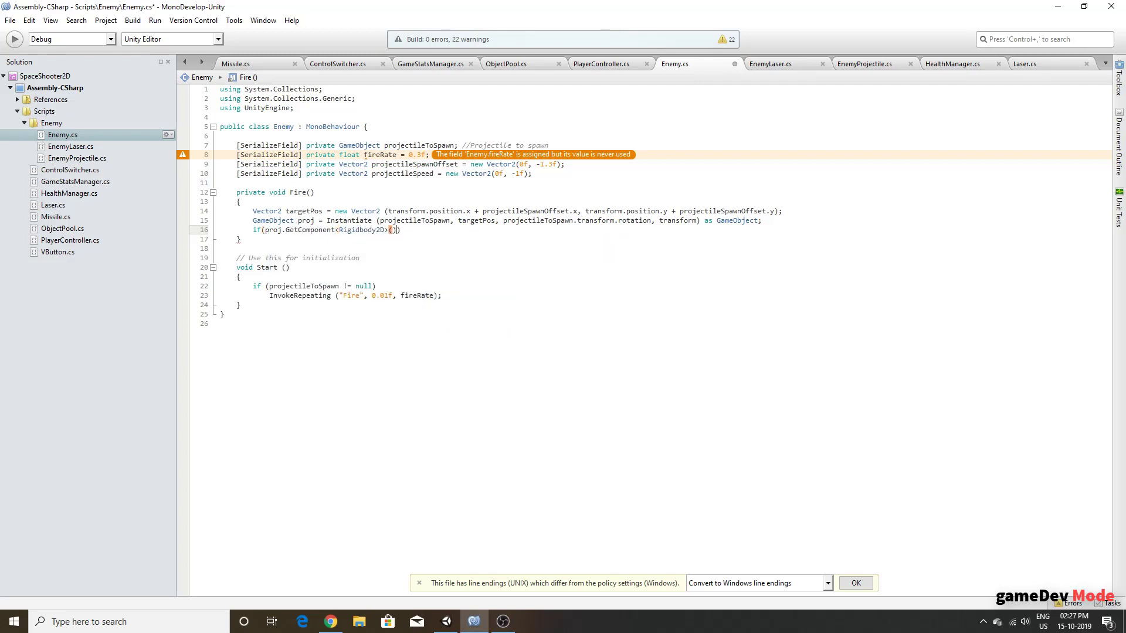
key("Return")
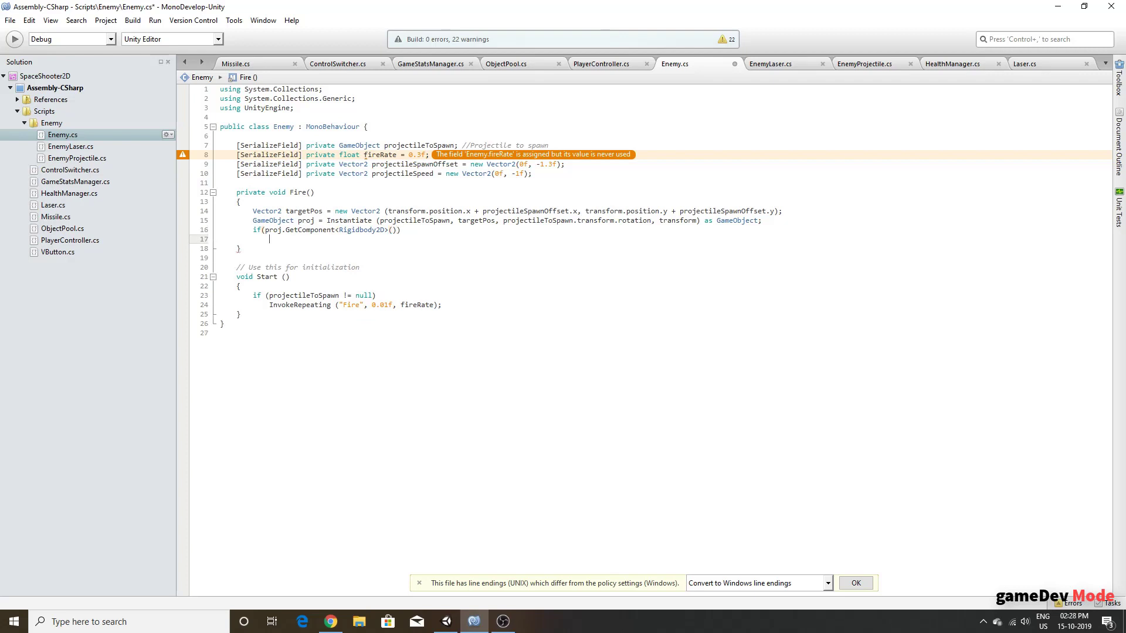
Step: In the if body, call AddForce(projectileSpeed, ForceMode2D.Impulse) on the projectile's Rigidbody2D
left_click_drag(265, 230, 396, 231)
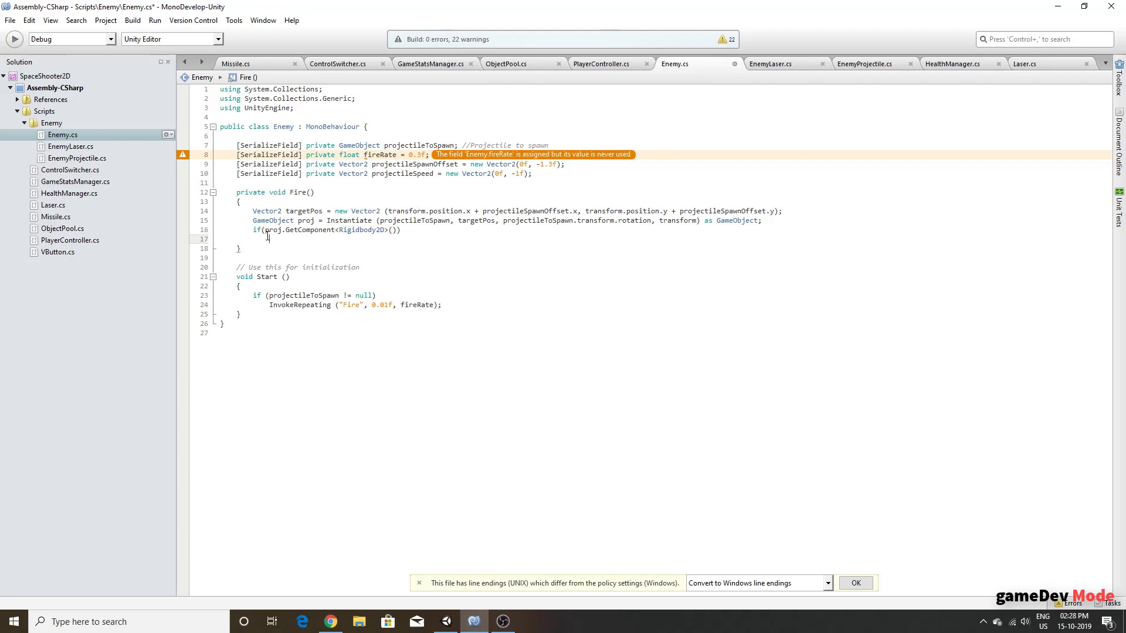
key("ctrl+c")
left_click(359, 239)
key("ctrl+v")
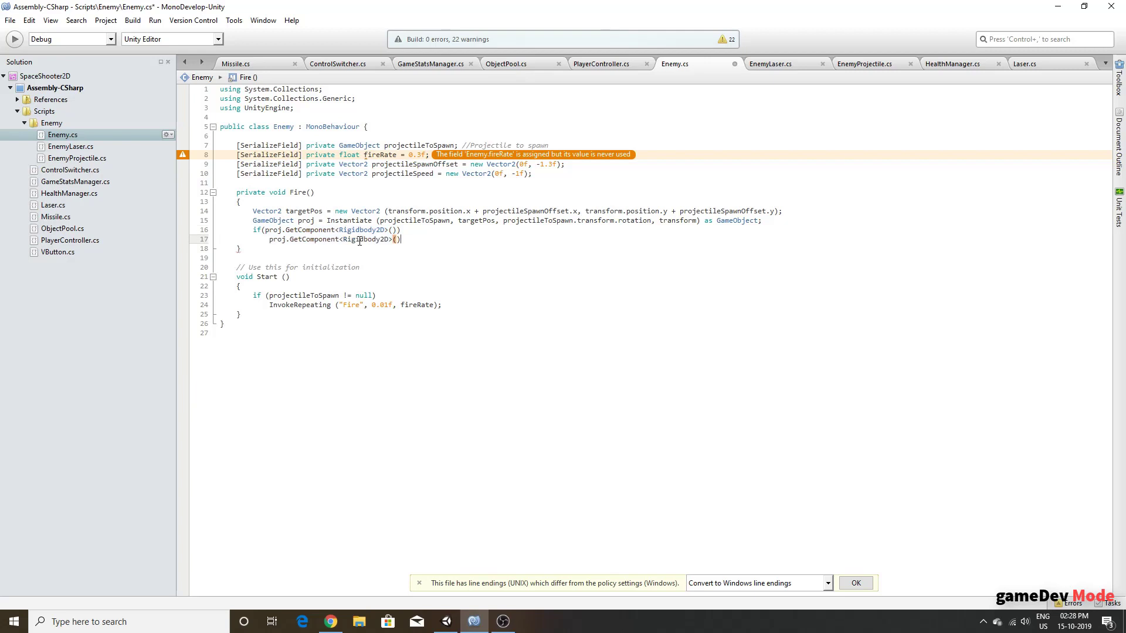
type(".Add")
key("Return")
type("(proje")
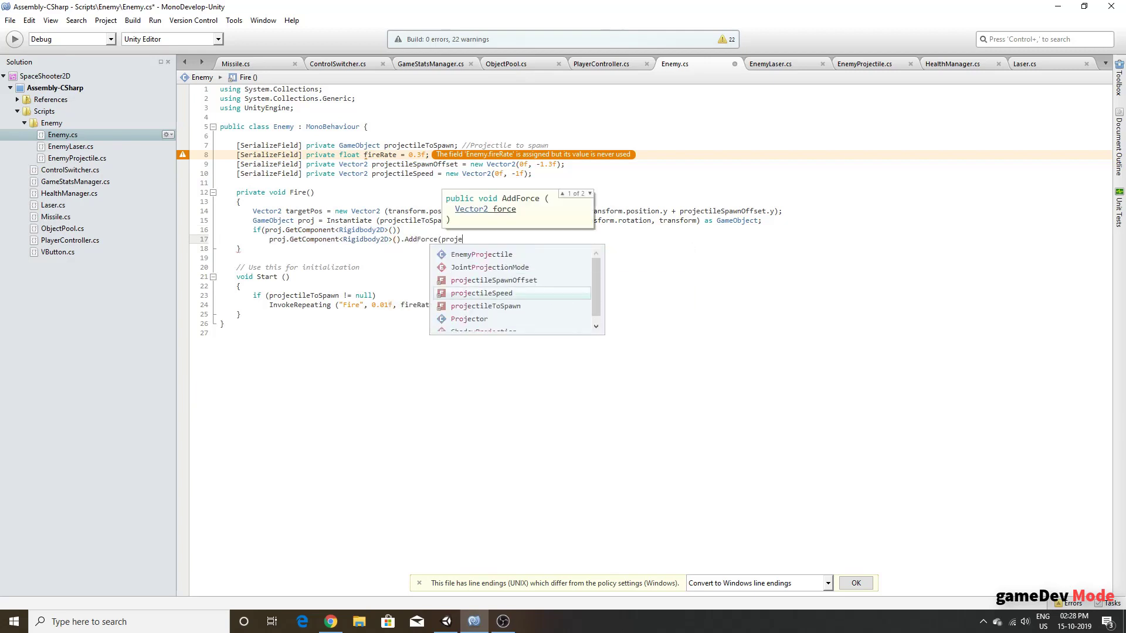
key("Return")
type(", Forc")
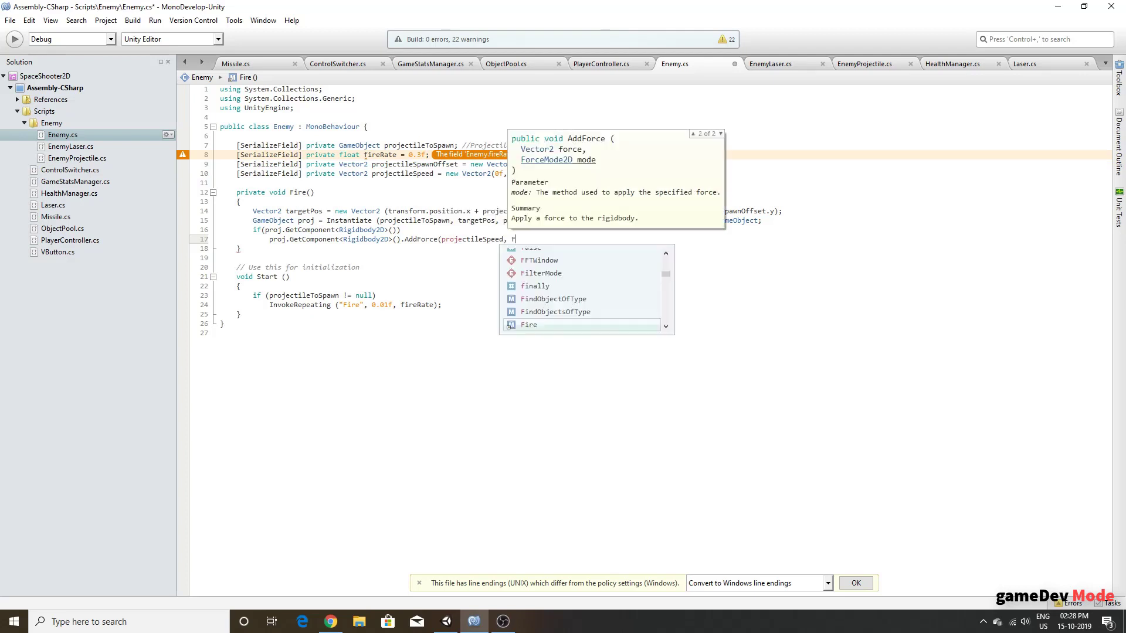
key("Down")
key("Down")
key("Down")
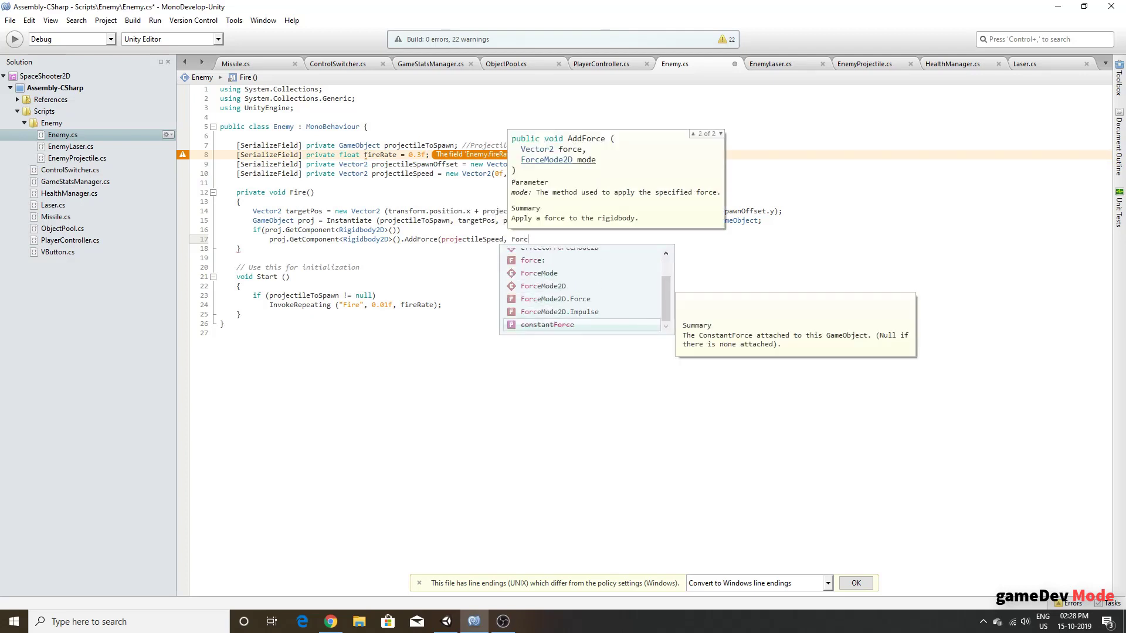
key("Up")
key("Up")
key("Down")
key("Down")
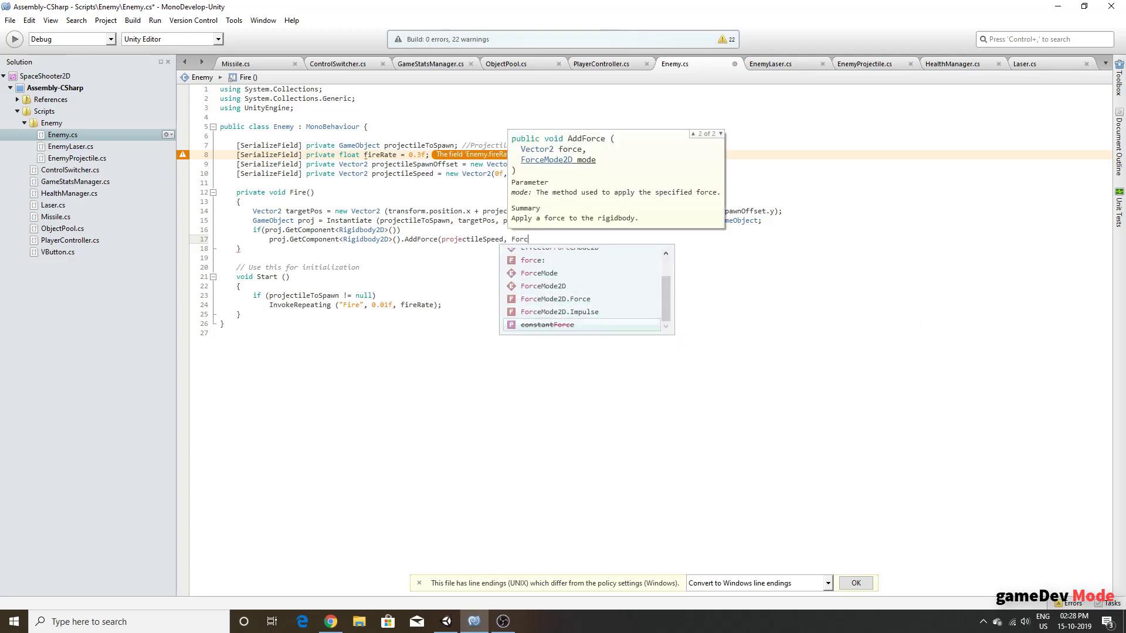
key("Up")
key("Return")
key("Down")
key("Up")
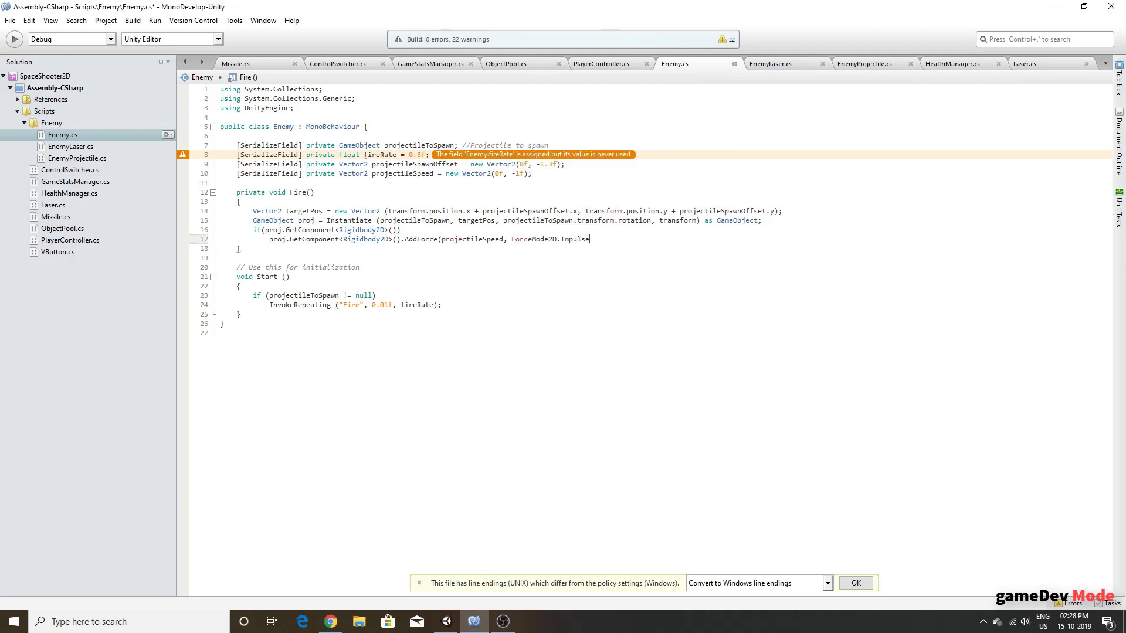
key("End")
type(");")
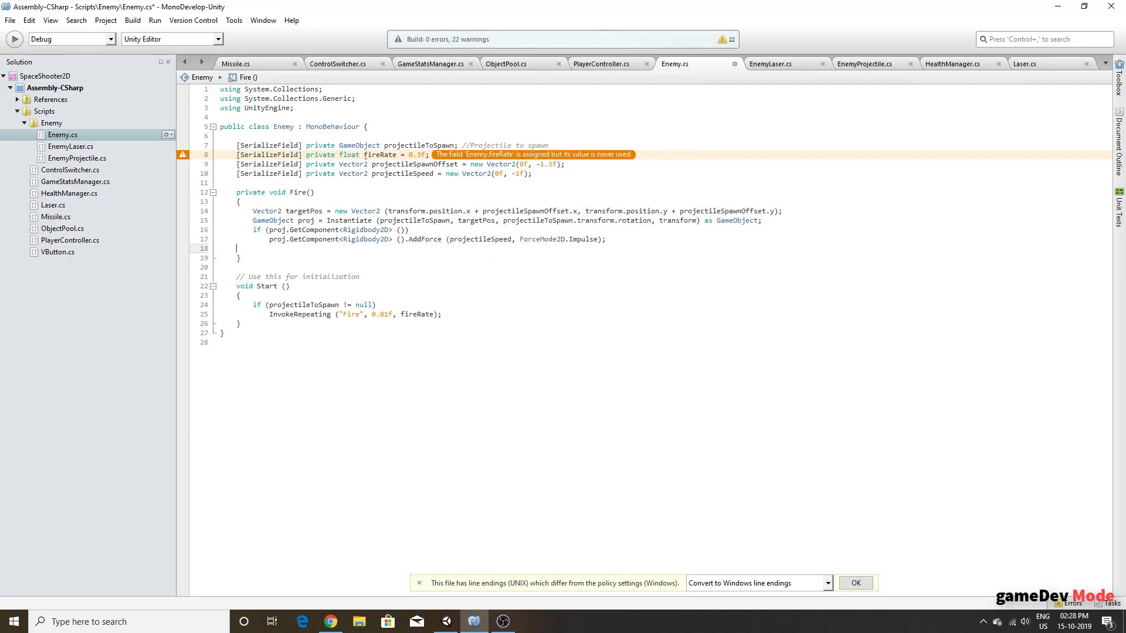
Step: Save Enemy.cs, look over the EnemyLaser and EnemyProjectile scripts, and return to Unity
key("ctrl+s")
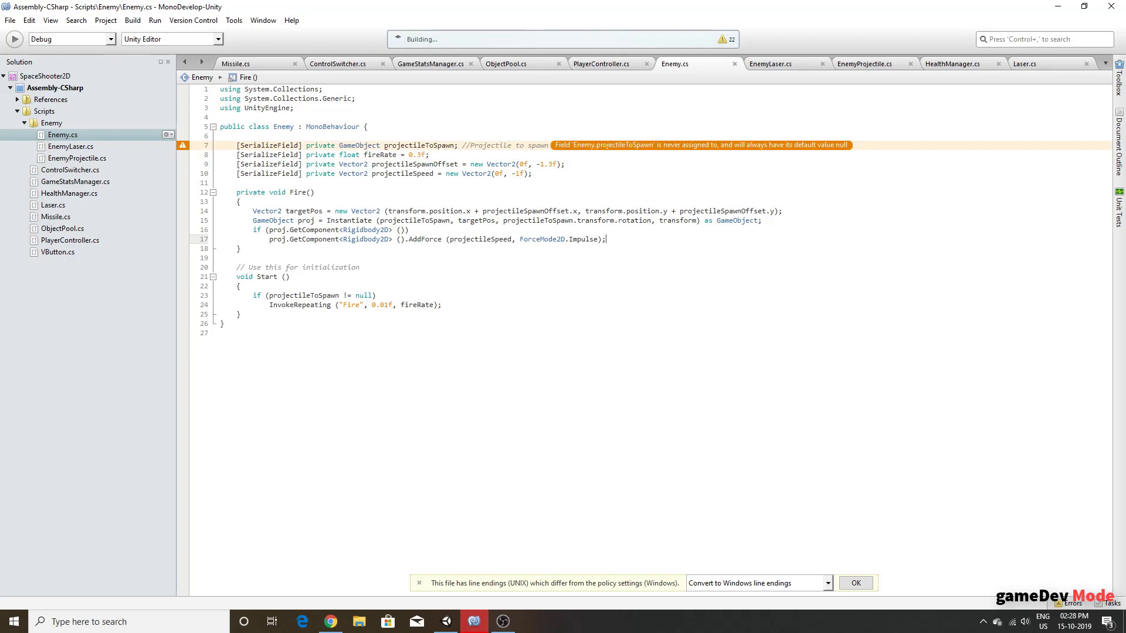
left_click(781, 70)
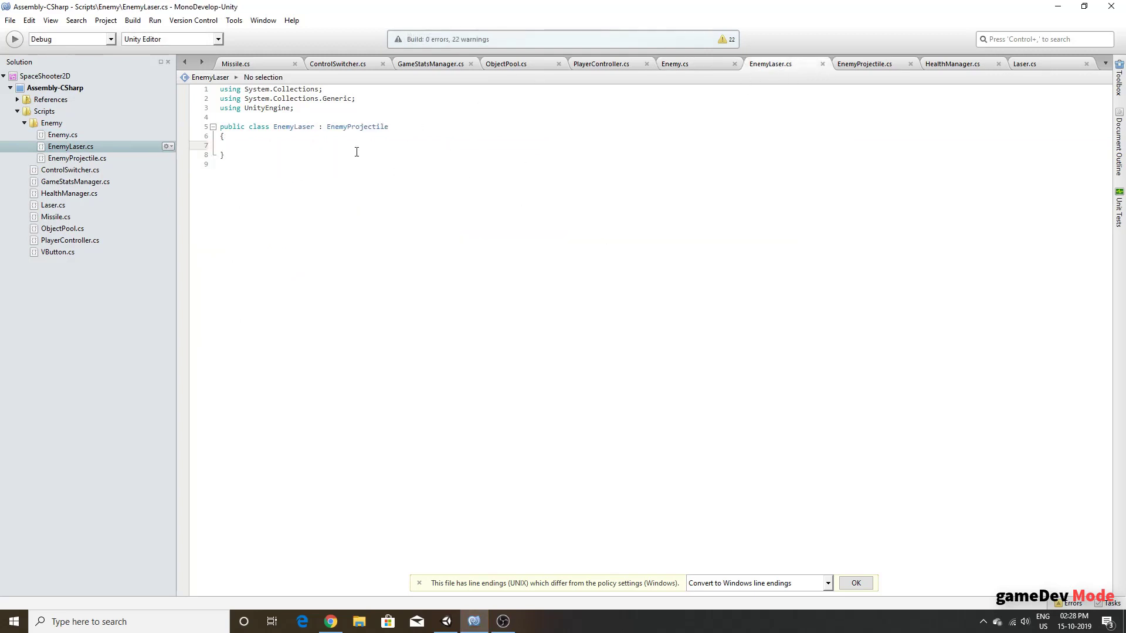
left_click(866, 64)
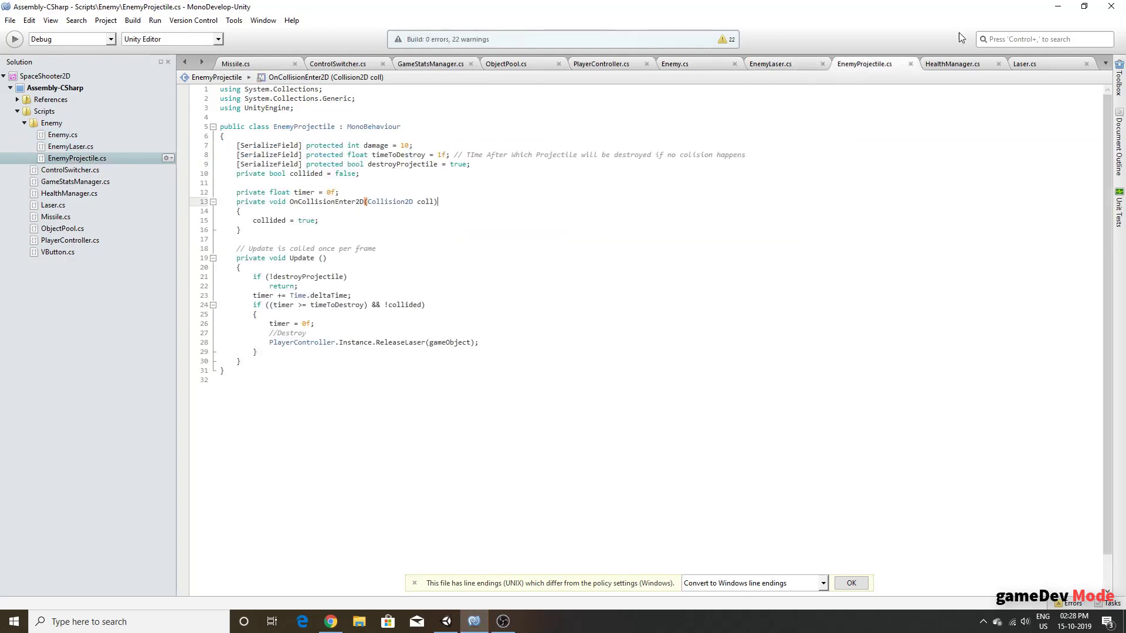
left_click(1058, 6)
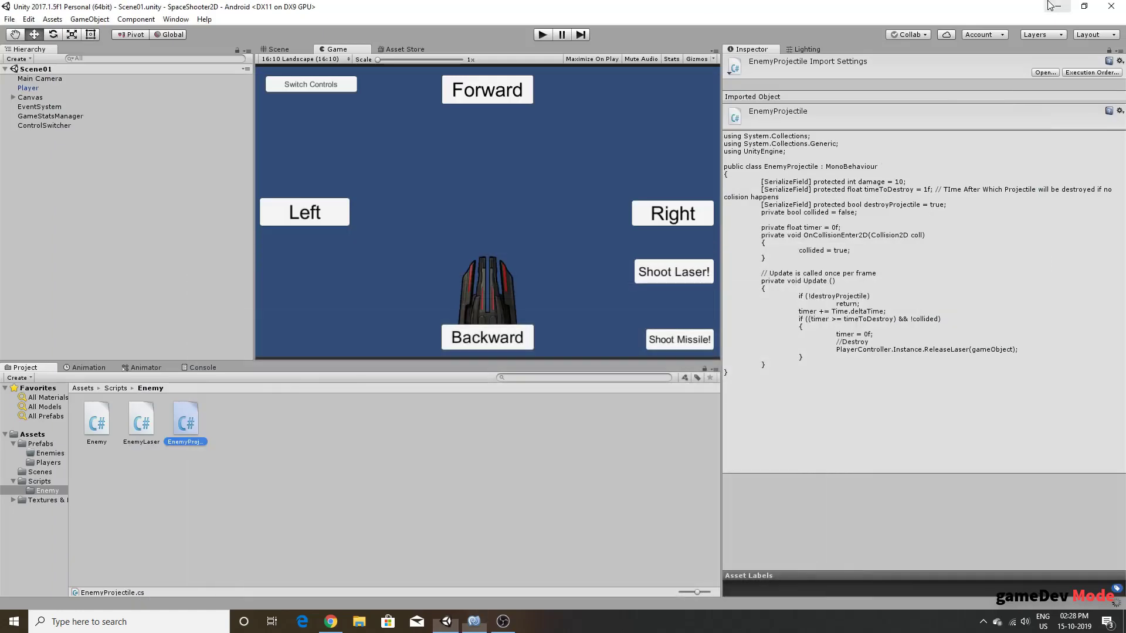
Step: Place the bgbattleship sprite from Assets/Textures & Materials into the scene
left_click(116, 202)
left_click(114, 388)
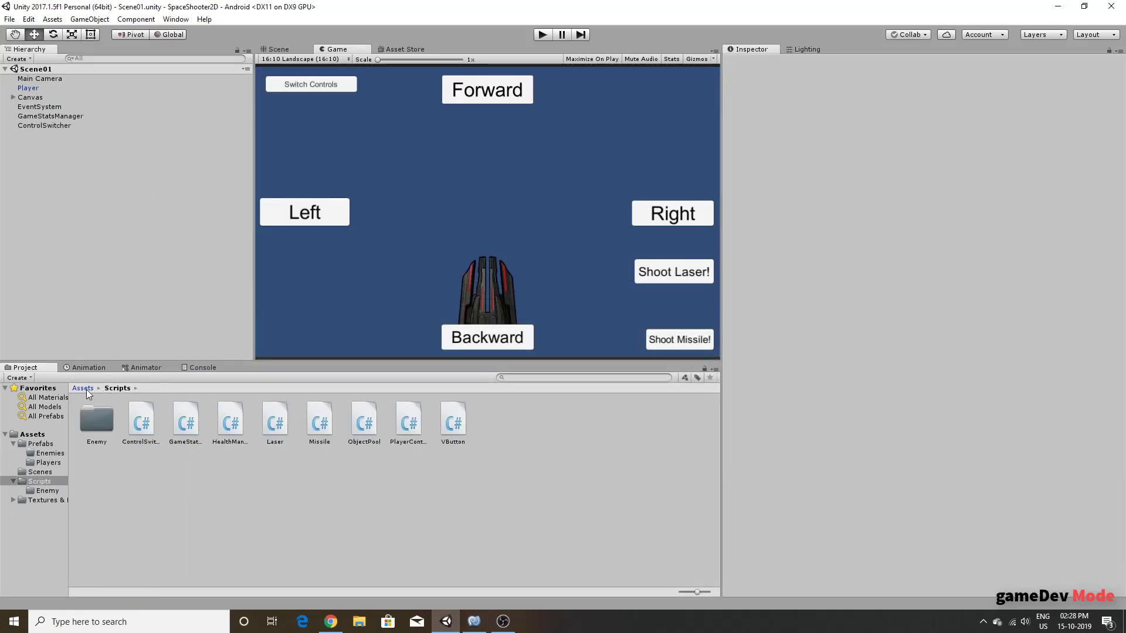
left_click(83, 388)
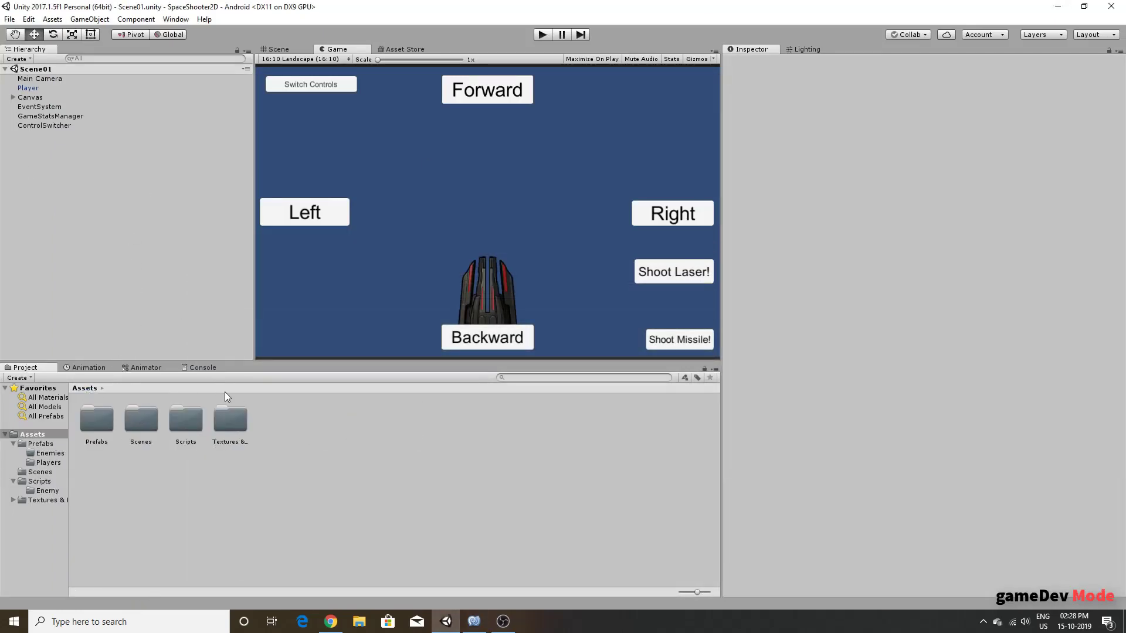
double_click(231, 419)
left_click(238, 441)
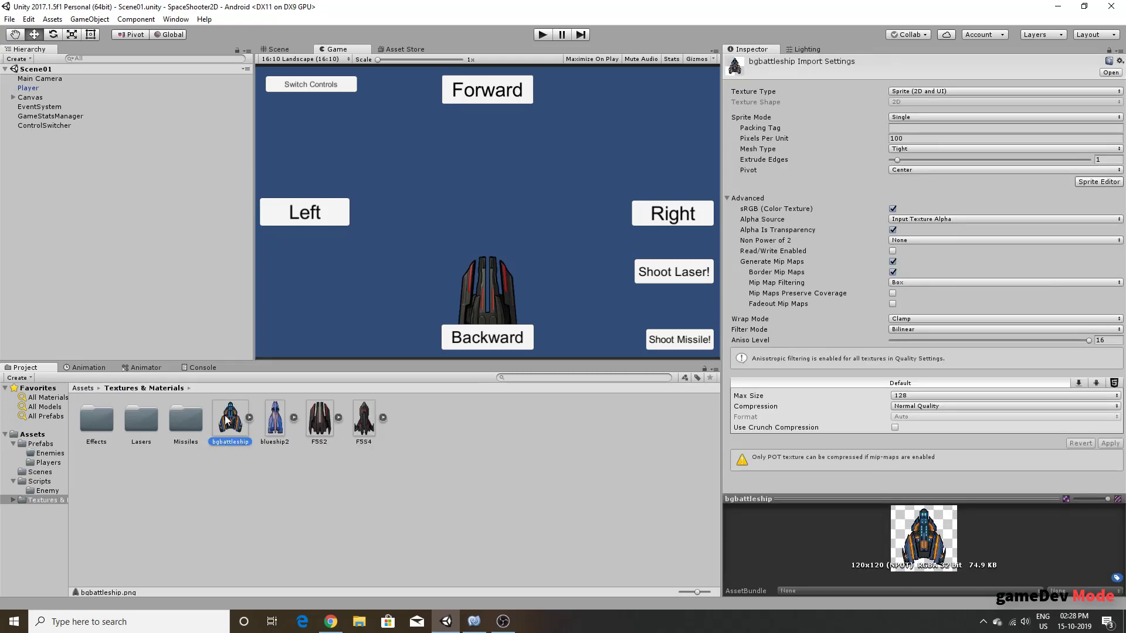
left_click(279, 47)
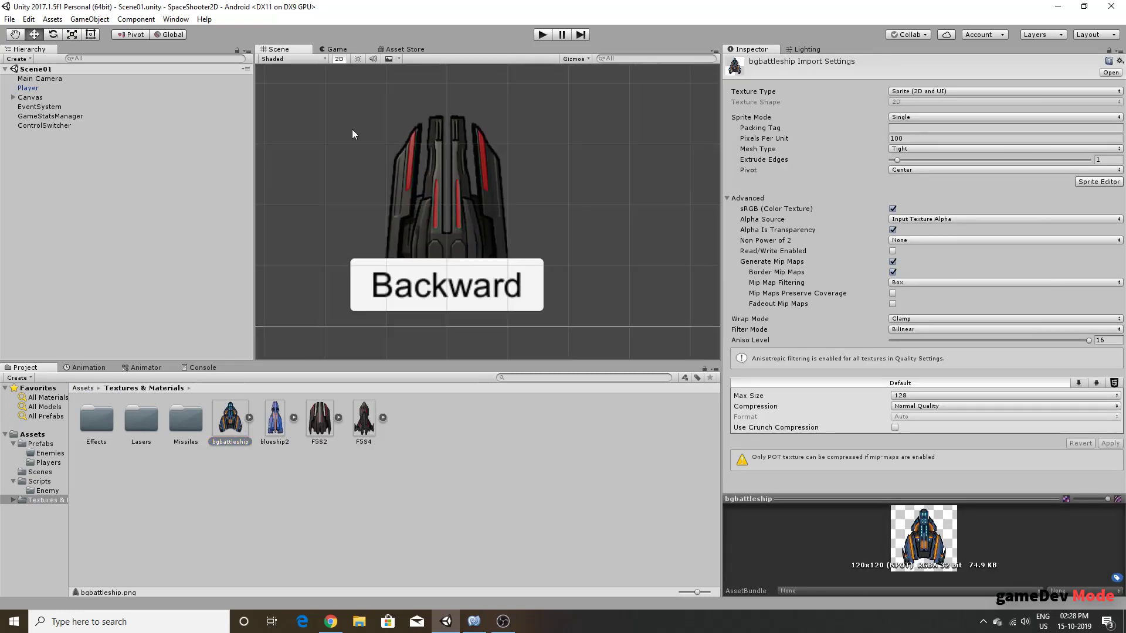
scroll(355, 141, "down", 3)
scroll(355, 138, "down", 2)
scroll(368, 143, "down", 2)
scroll(377, 206, "down", 2)
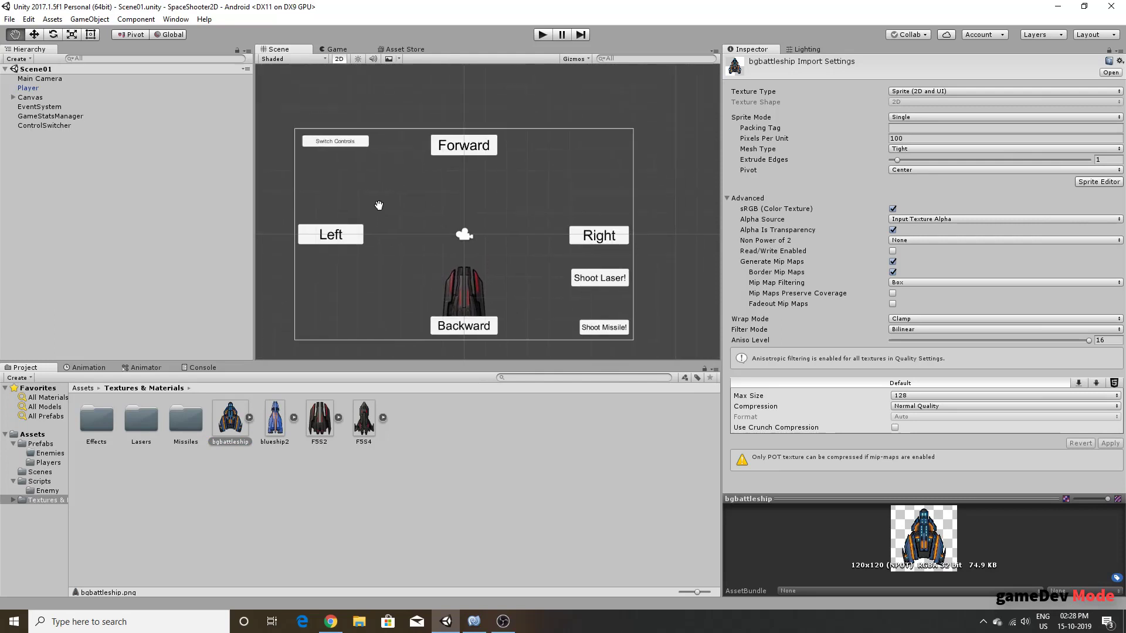
left_click_drag(240, 420, 463, 171)
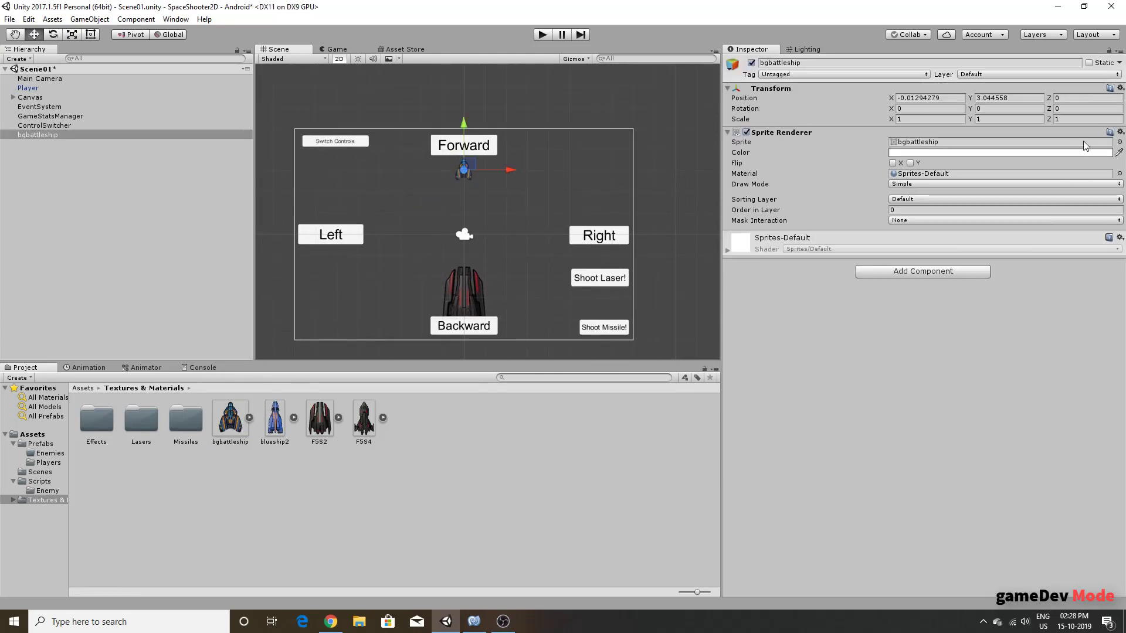
Step: Rotate the ship 180 on Z and scale it to 1.5 on X and Y
left_click(1068, 110)
type("180")
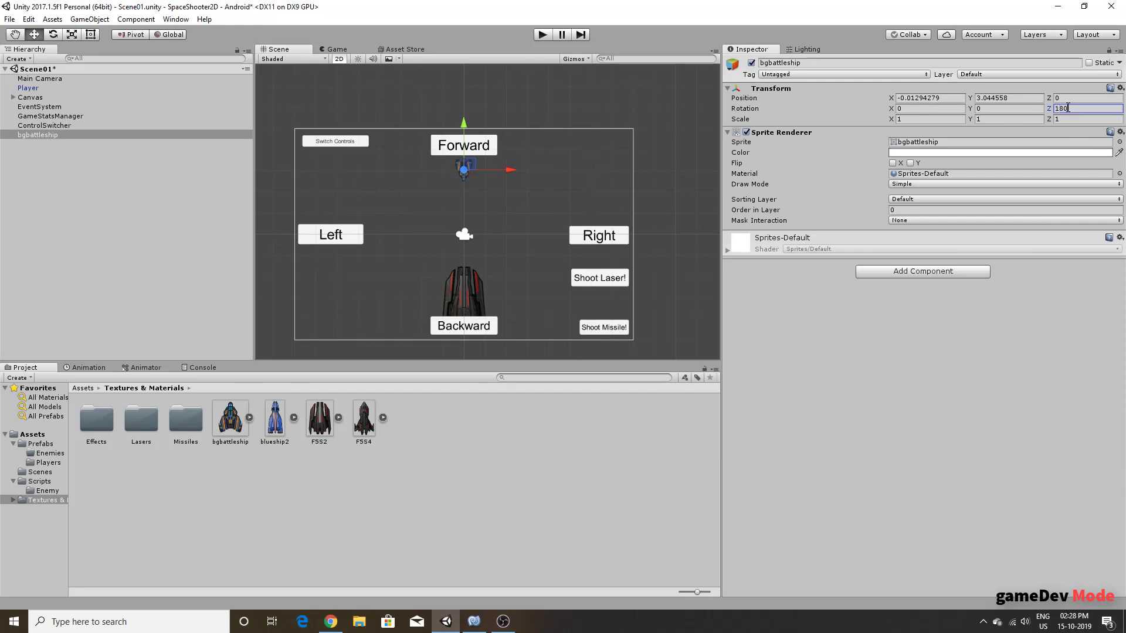
key("Tab")
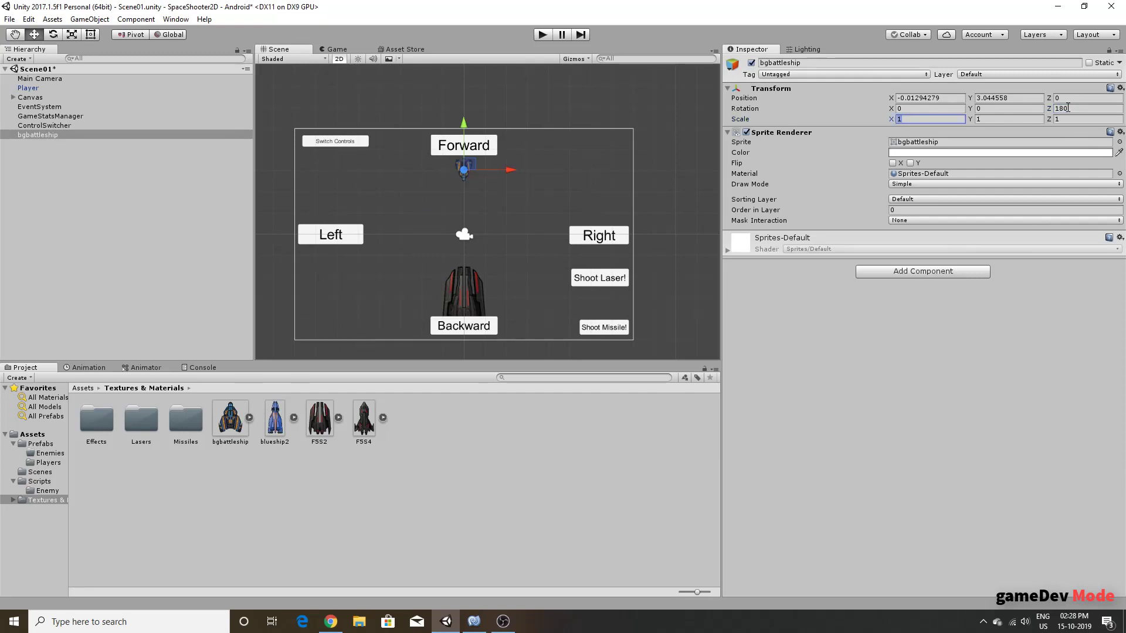
type("1.54")
key("Tab")
type("1.5")
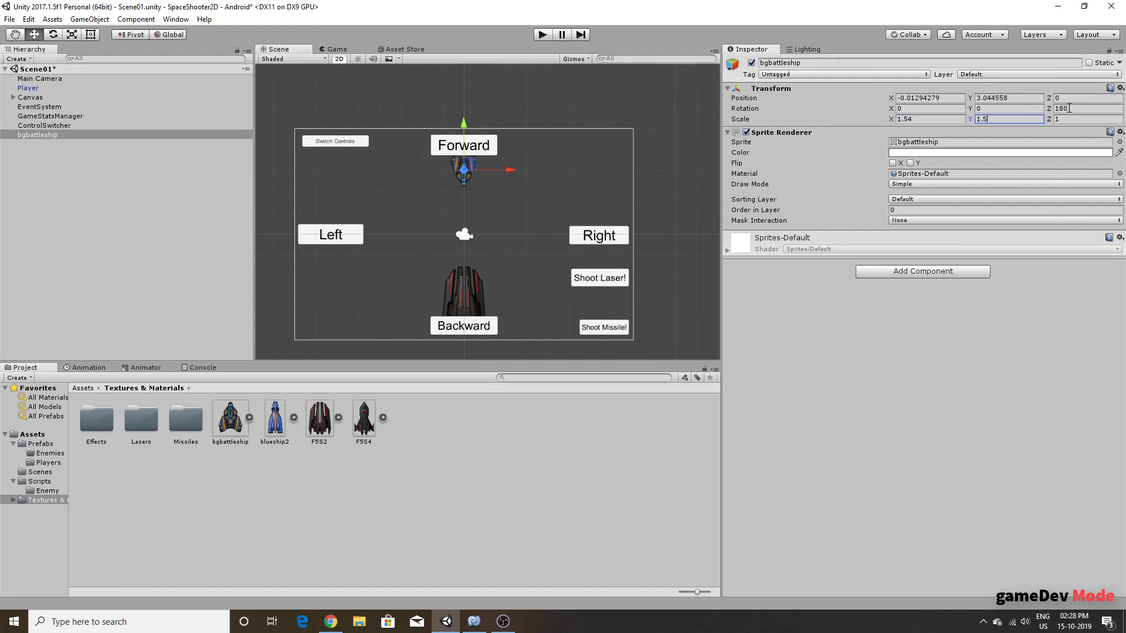
left_click(935, 119)
Step: Add the Enemy and Health Manager scripts to bgbattleship, keeping Fire Rate 0.3 and Max Health 100
left_click(886, 277)
type("E")
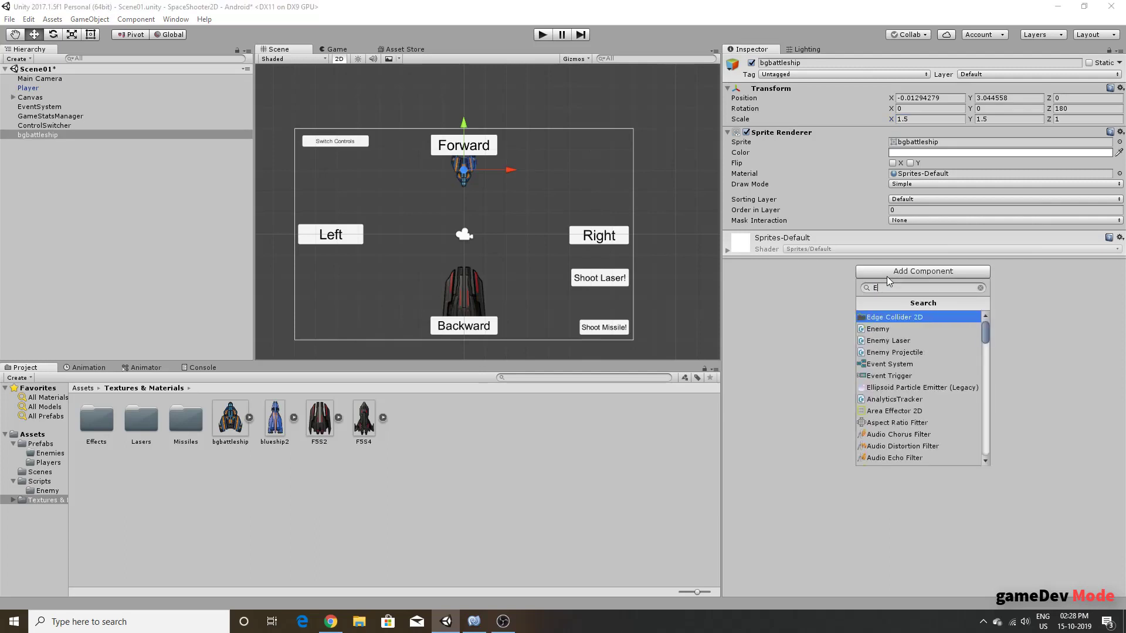
key("Down")
key("Return")
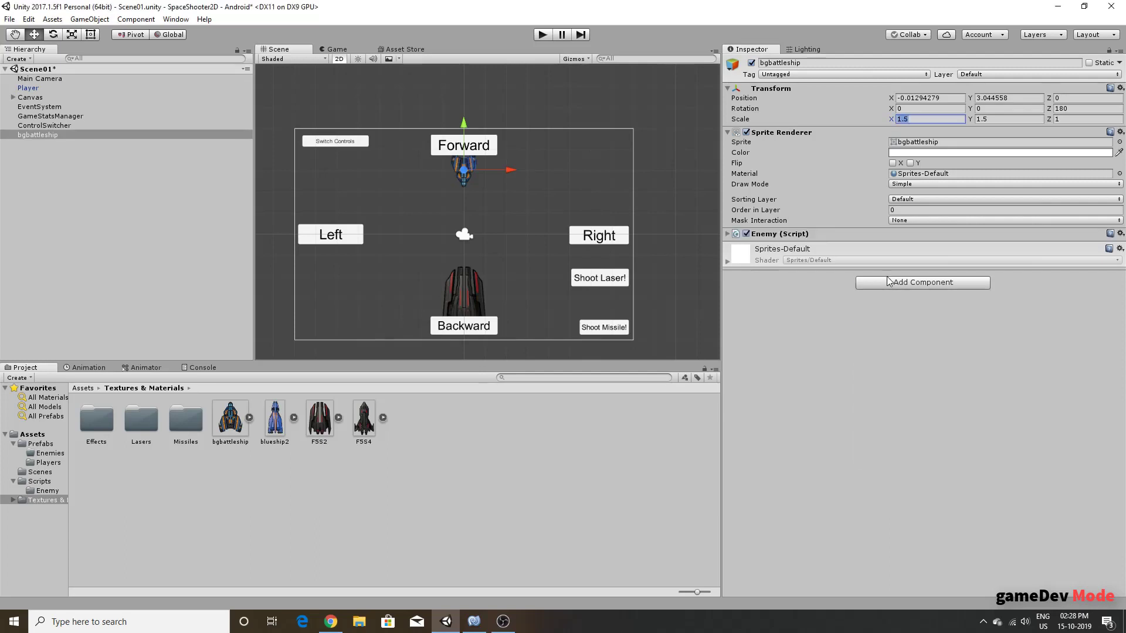
left_click(900, 287)
type("Health")
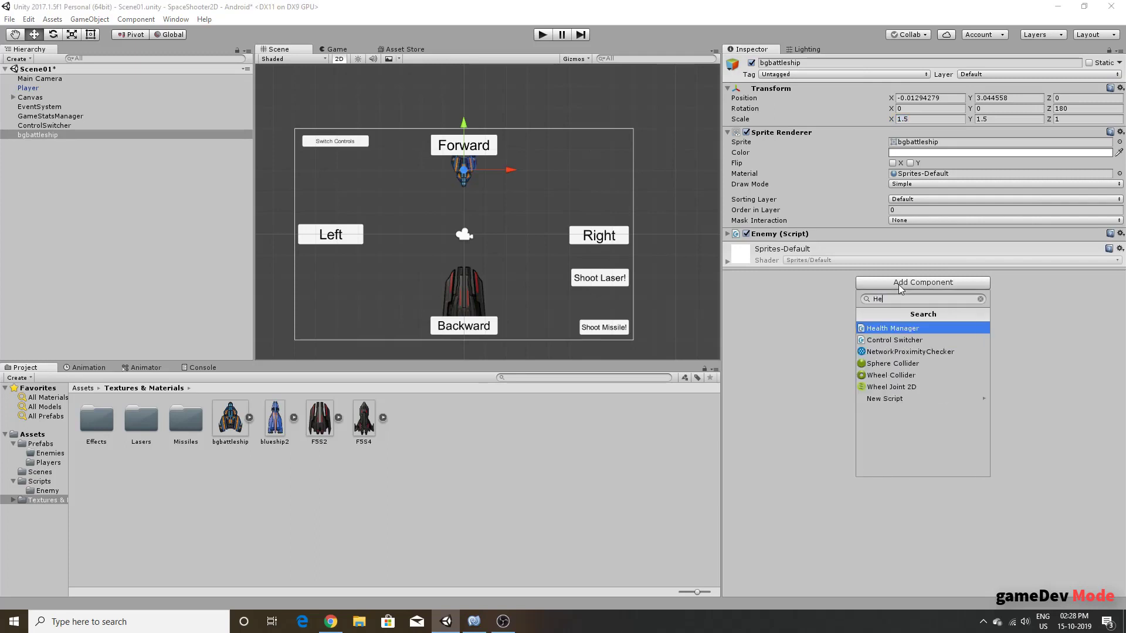
key("Return")
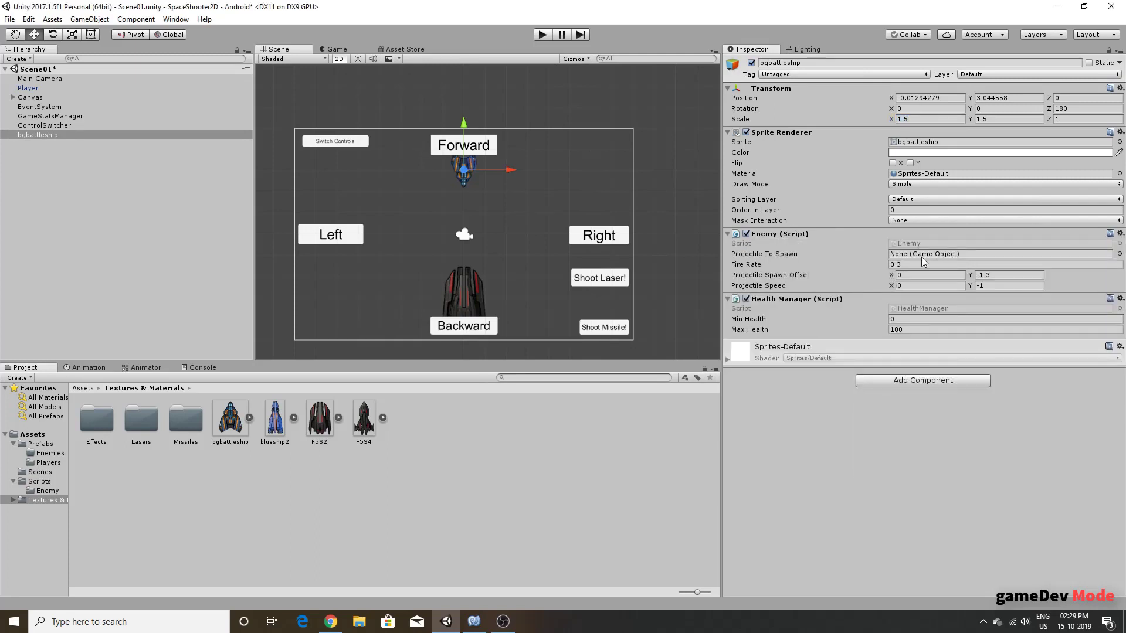
left_click(914, 264)
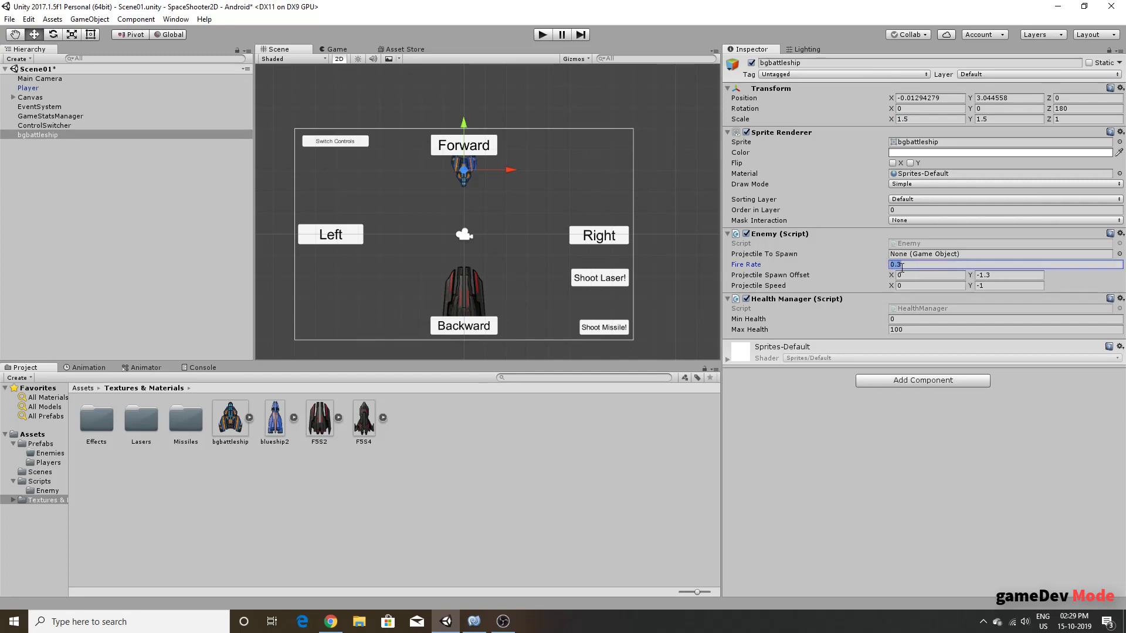
left_click(173, 206)
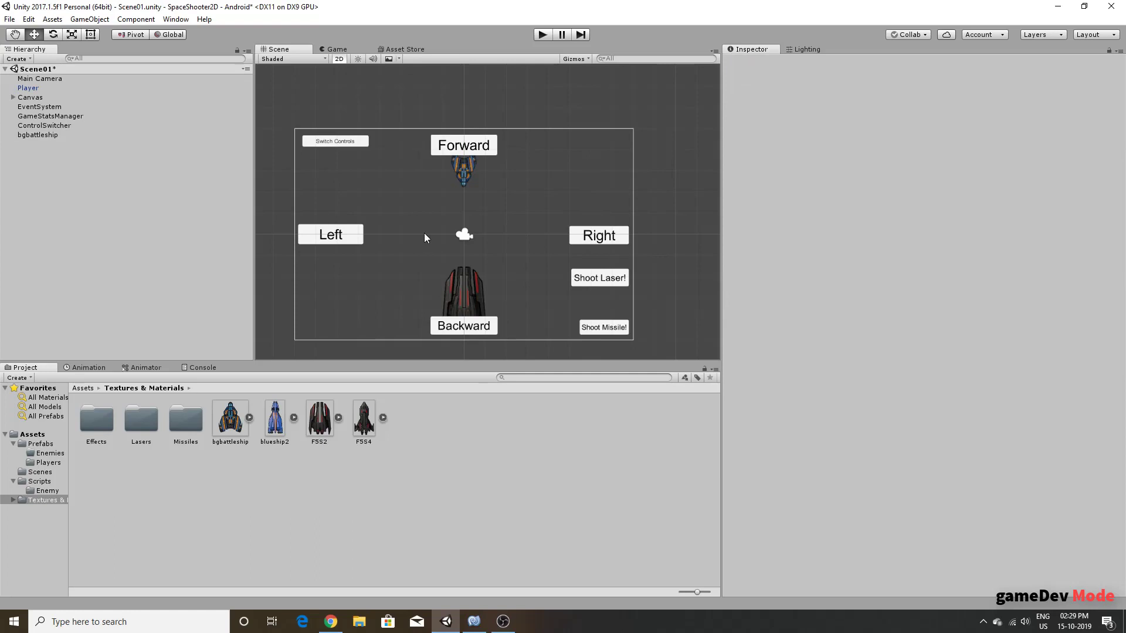
Step: Duplicate the PlayerLaser1 prefab into Prefabs/Enemies and rename the copy EnemyLaser
left_click(85, 389)
double_click(100, 421)
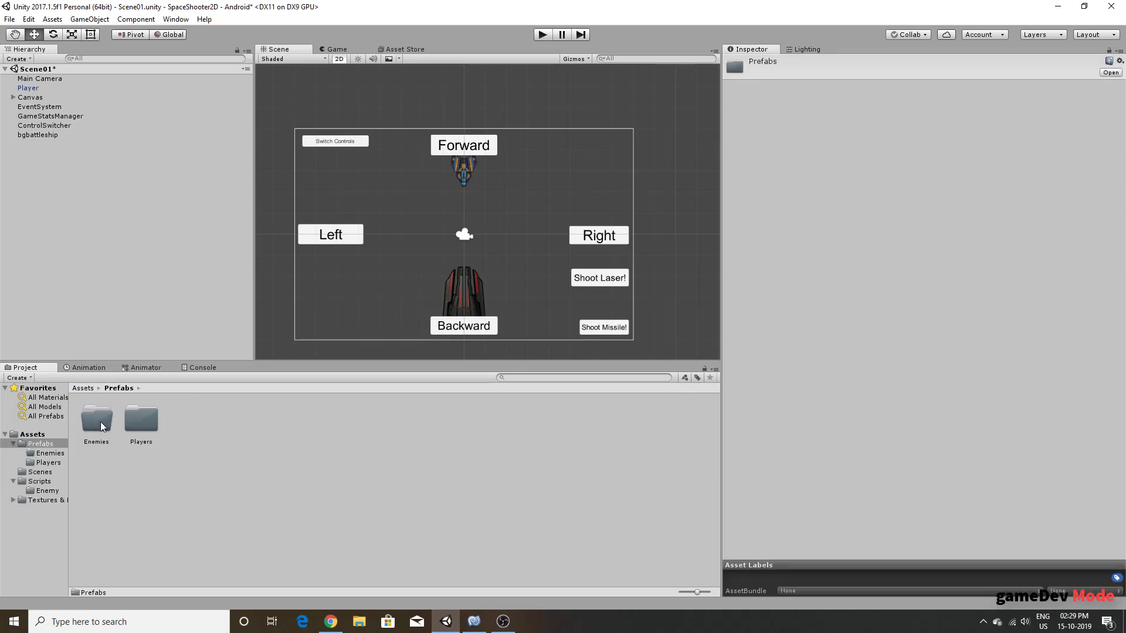
double_click(132, 419)
left_click(153, 426)
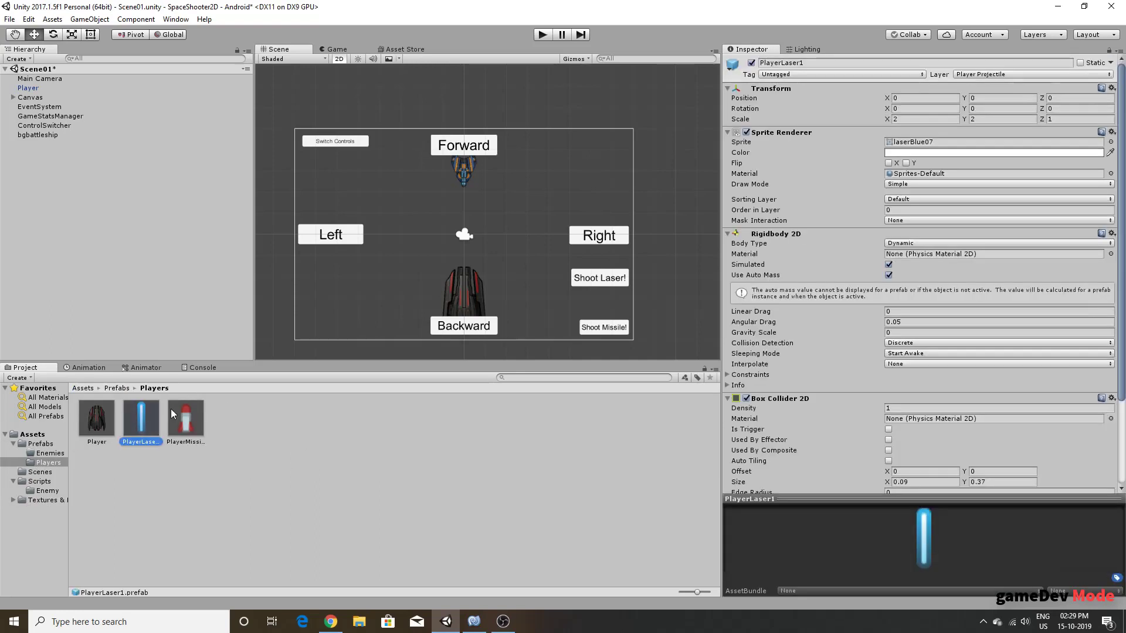
key("ctrl+d")
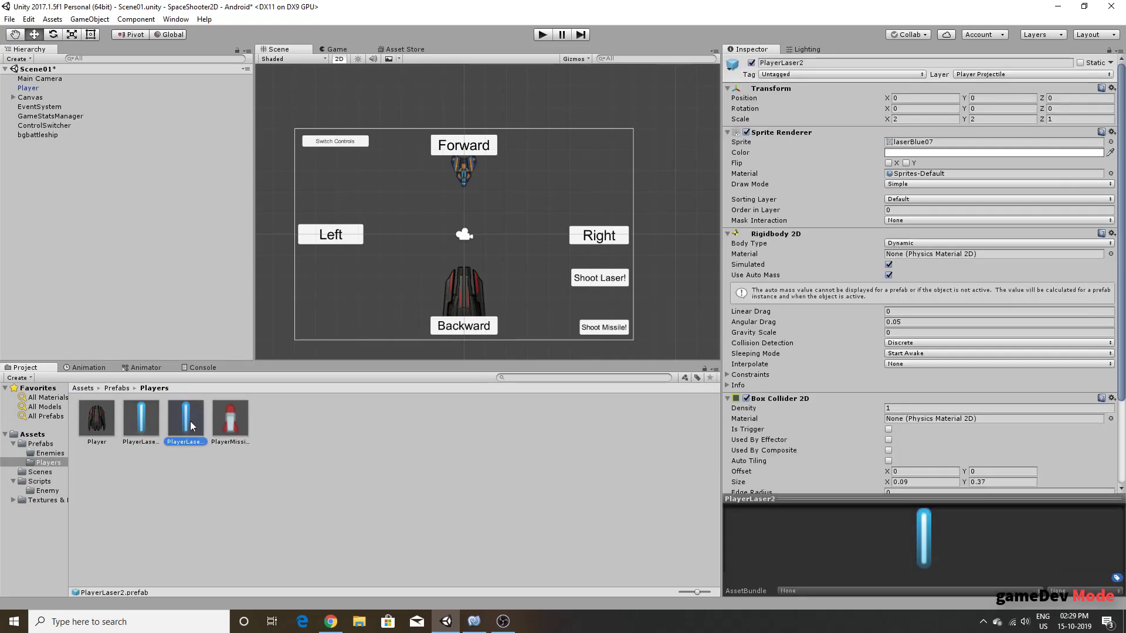
left_click_drag(191, 426, 58, 455)
left_click(50, 454)
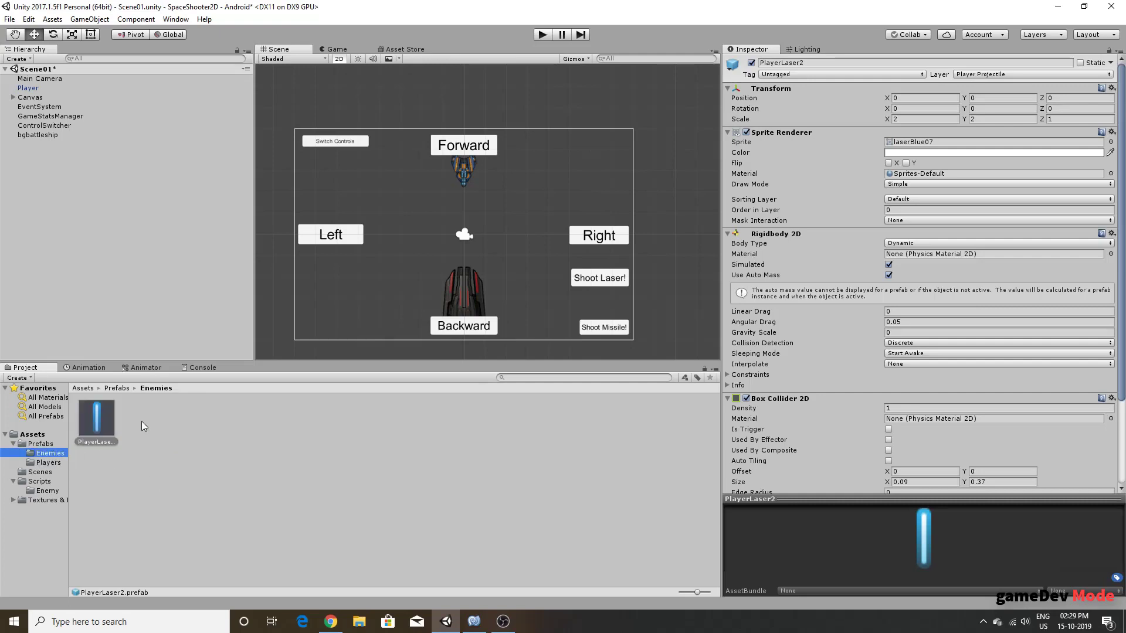
key("F2")
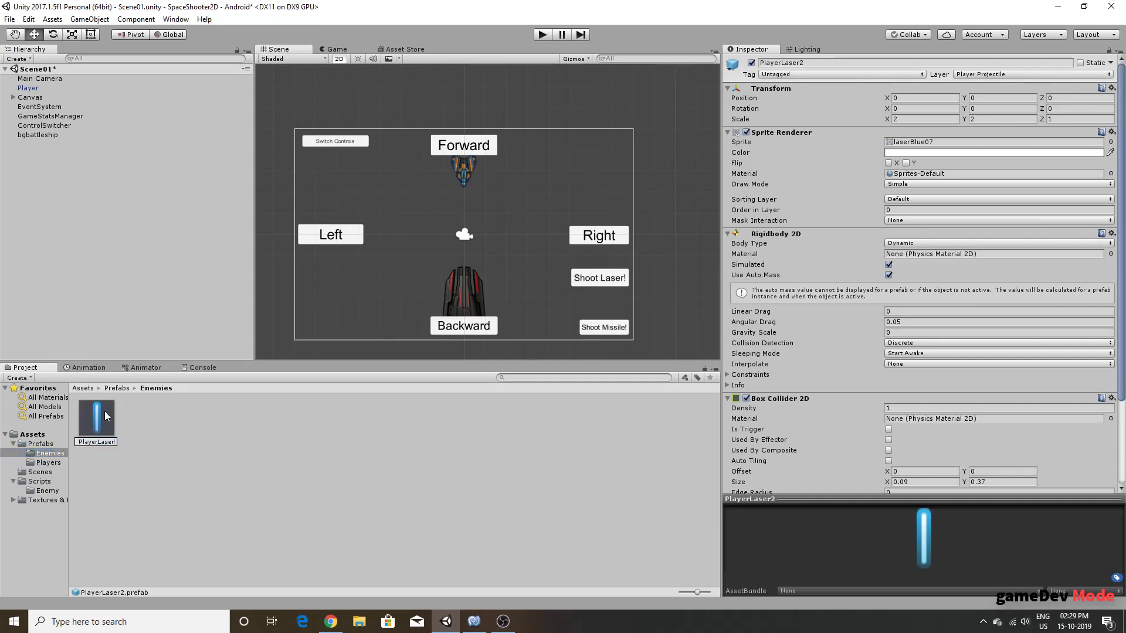
key("BackSpace")
key("BackSpace")
key("BackSpace")
key("BackSpace")
key("BackSpace")
type("my")
key("Return")
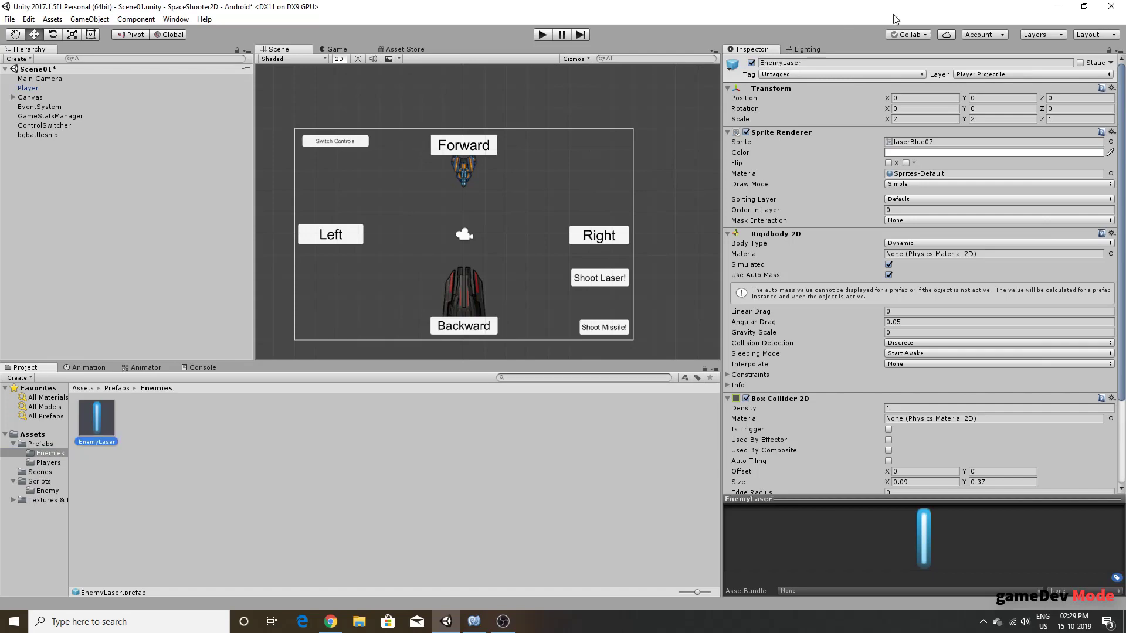
Step: Change EnemyLaser's sprite to the red laserRed03
left_click(1111, 142)
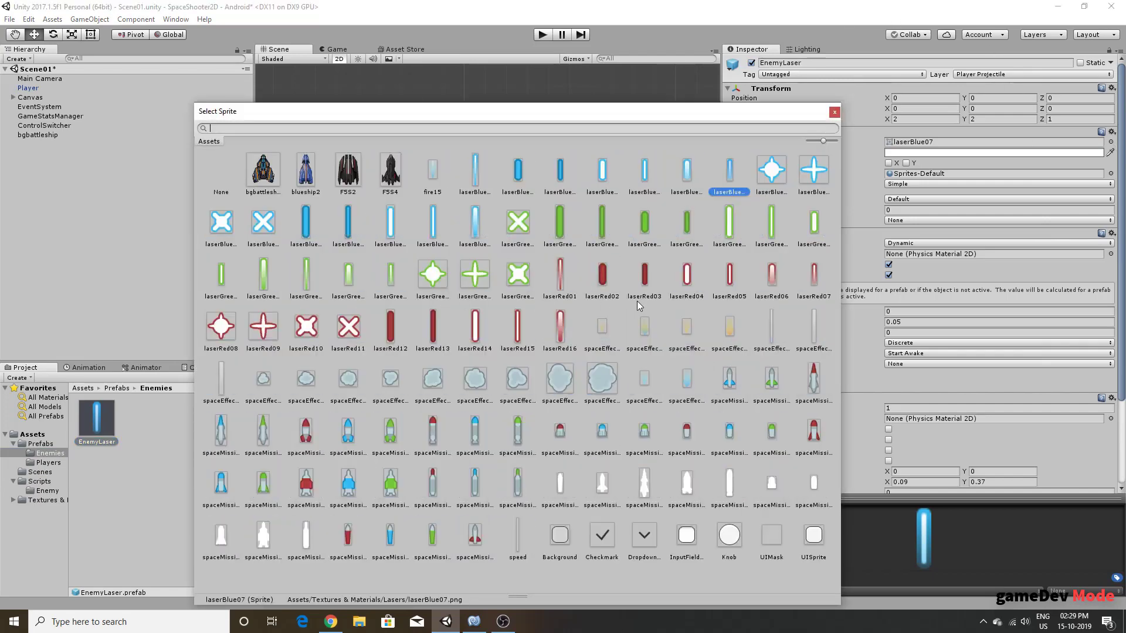
left_click(834, 111)
scroll(890, 203, "down", 3)
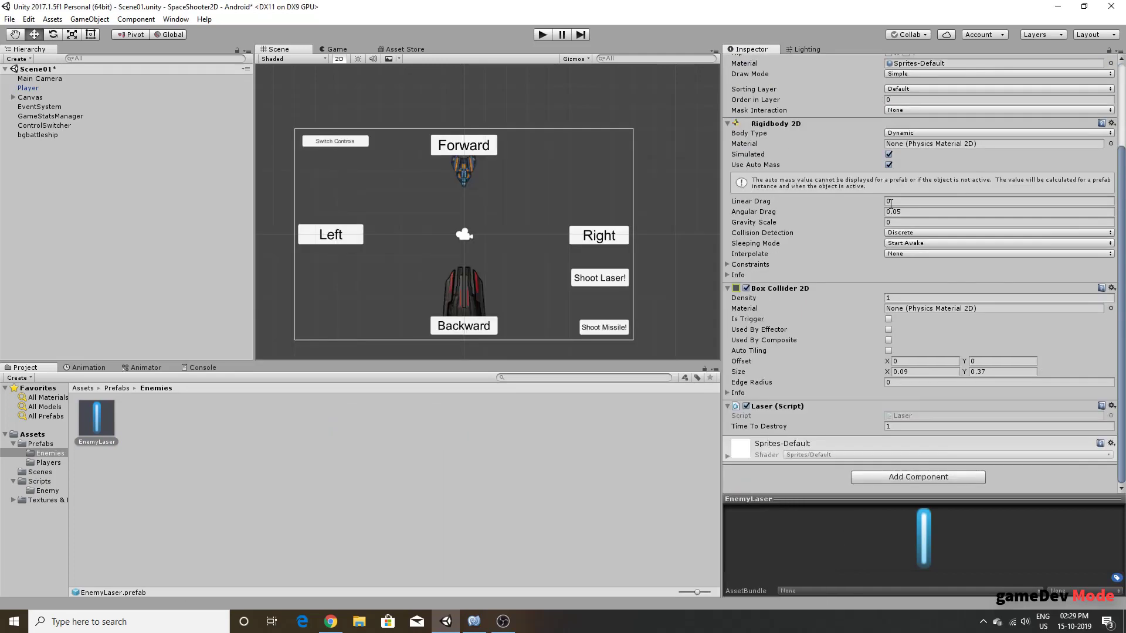
scroll(890, 202, "up", 3)
Step: Place an EnemyLaser instance in the scene beneath the battleship
left_click(276, 445)
left_click(97, 419)
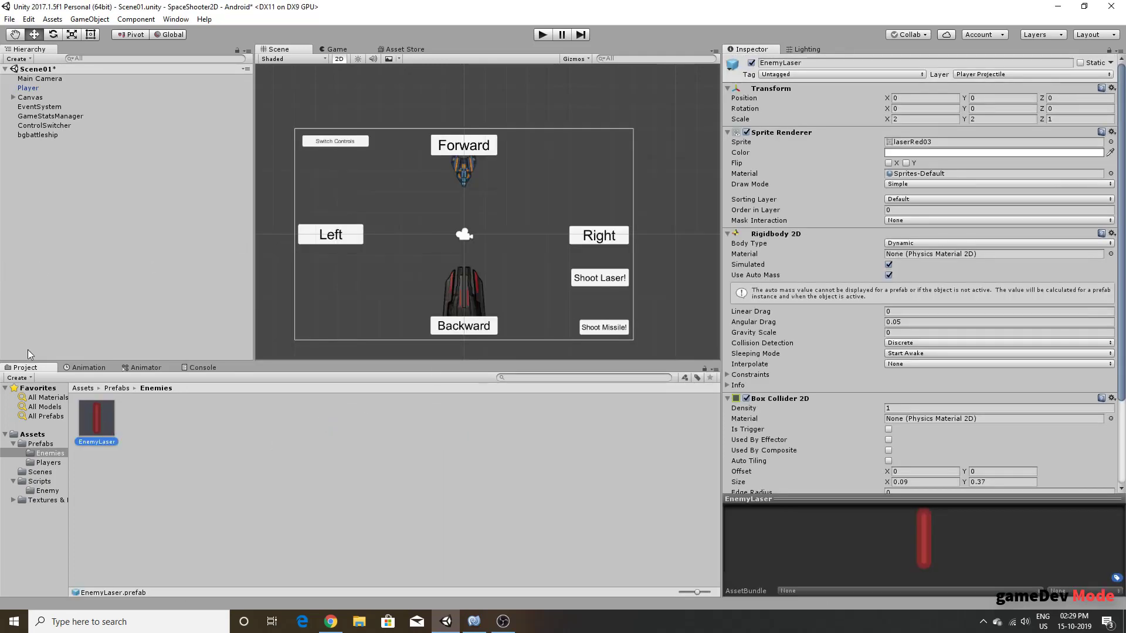
mouse_move(94, 419)
left_mouse_down()
mouse_move(458, 203)
mouse_move(473, 223)
left_mouse_up()
scroll(460, 202, "up", 6)
key("w")
left_click(68, 91)
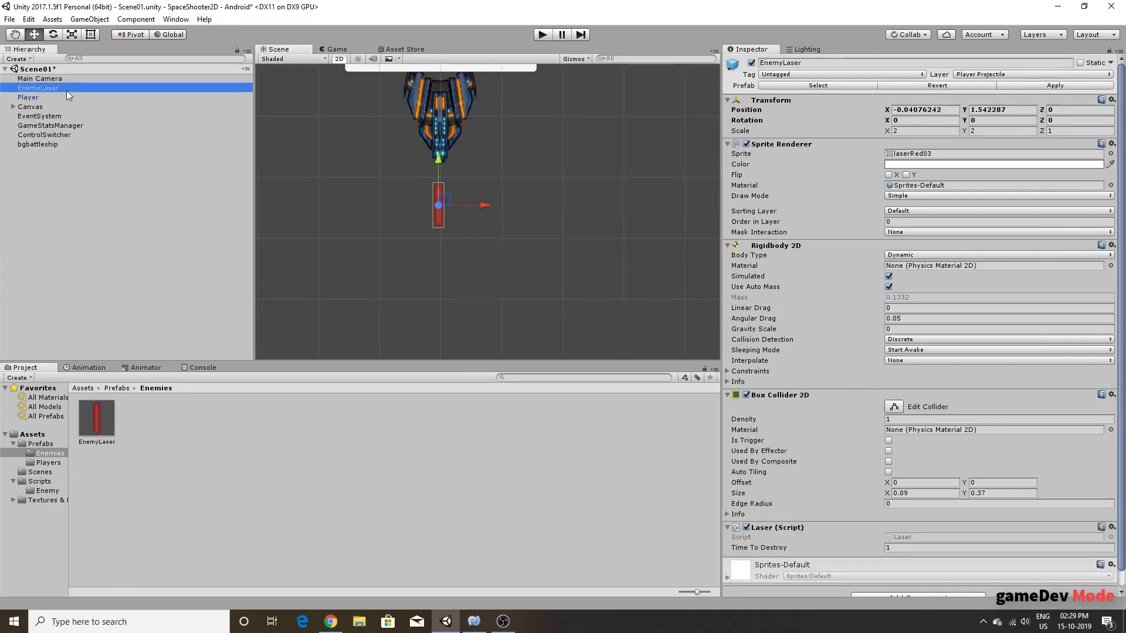
Step: Delete the scene instance and replace the prefab's Laser script with the Enemy Laser script
key("Delete")
left_click(88, 425)
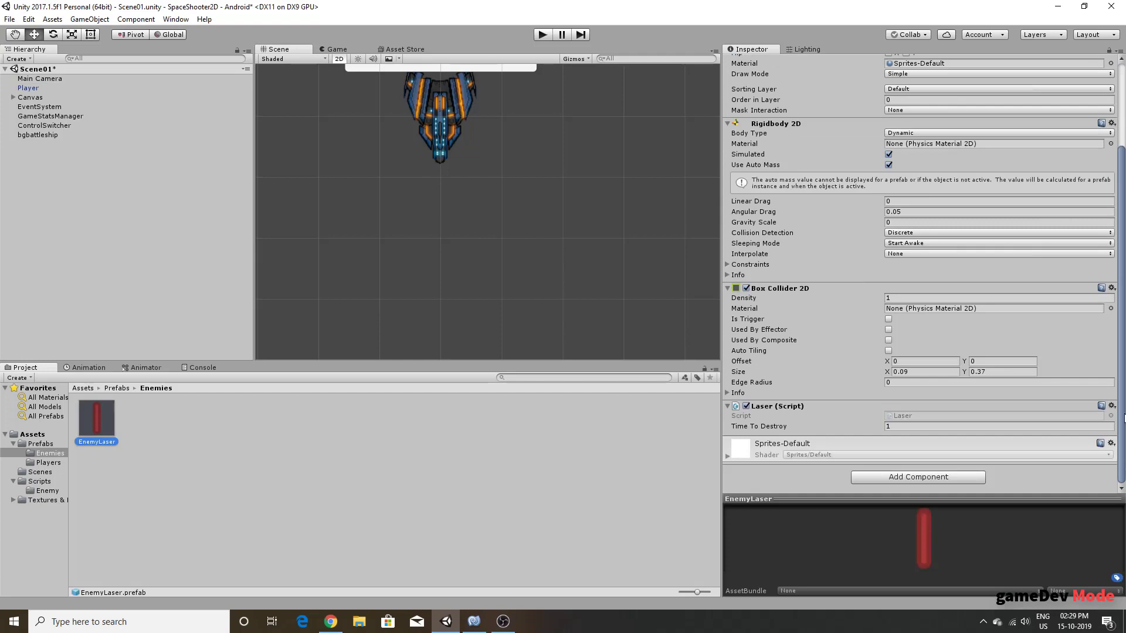
left_click(1111, 405)
left_click(1052, 433)
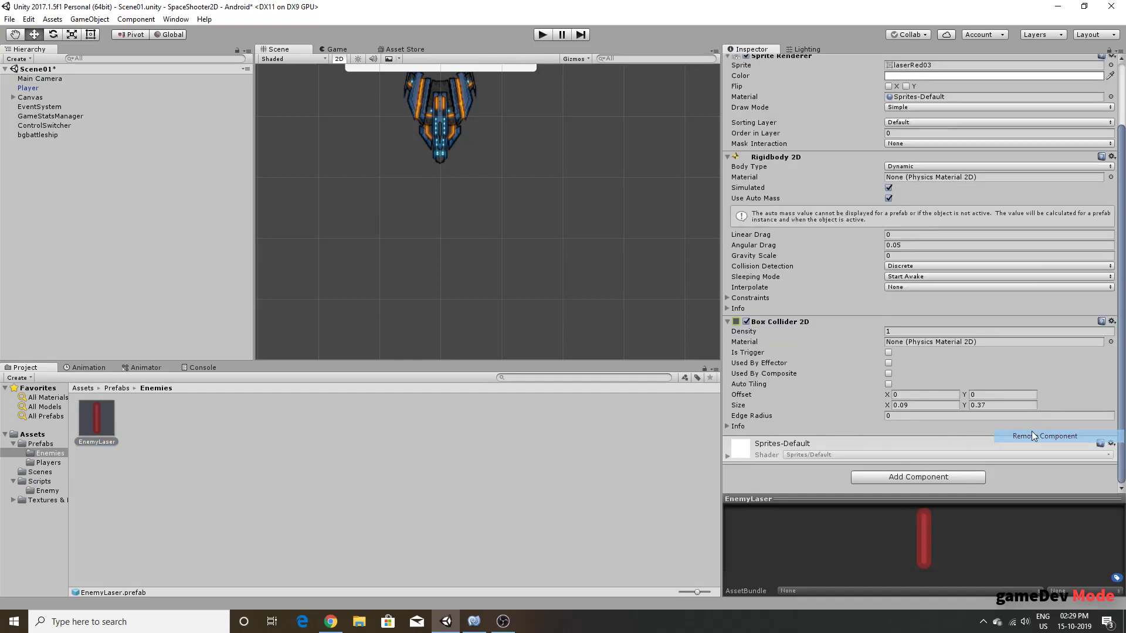
left_click(912, 476)
type("Enemy")
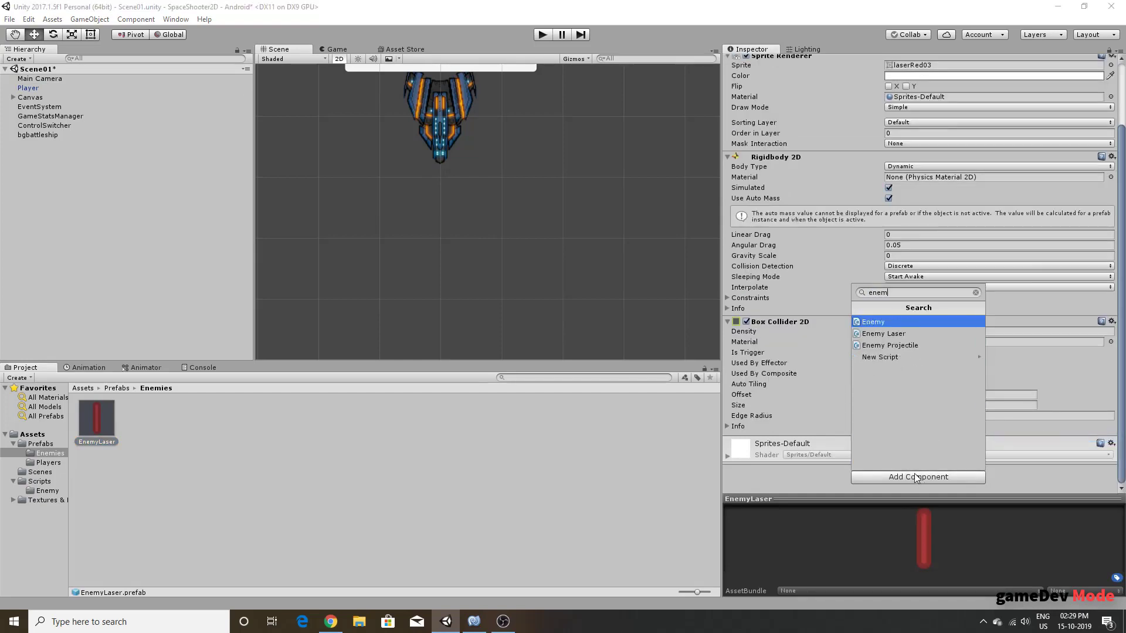
key("Down")
key("Return")
scroll(920, 480, "down", 3)
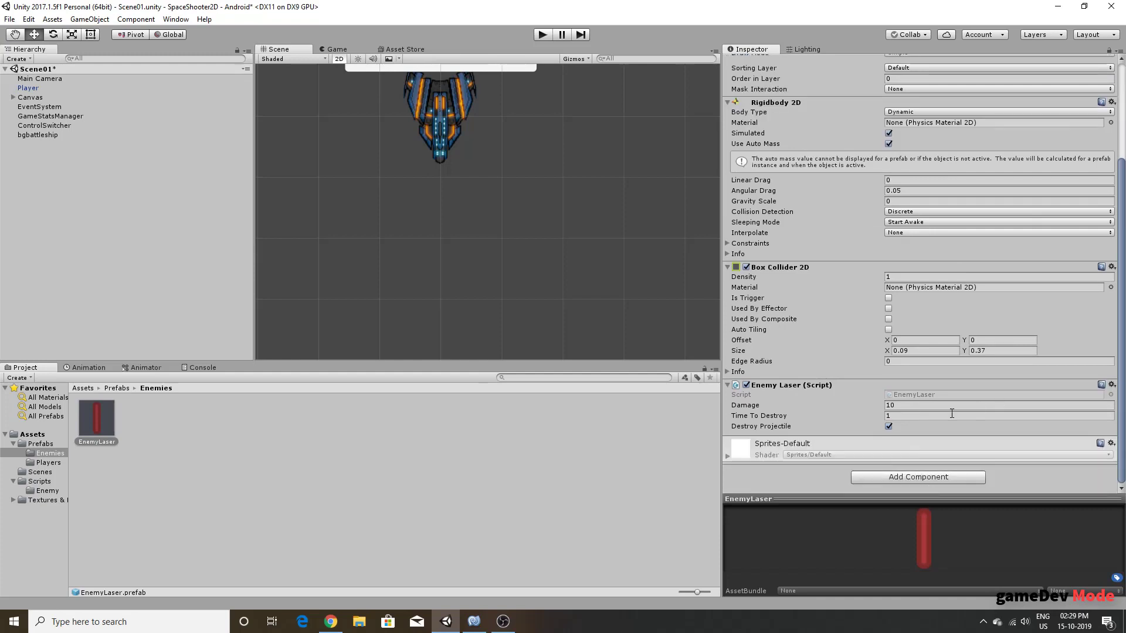
Step: Rename bgbattleship to Enemy and set EnemyLaser as its Projectile To Spawn
left_click(23, 87)
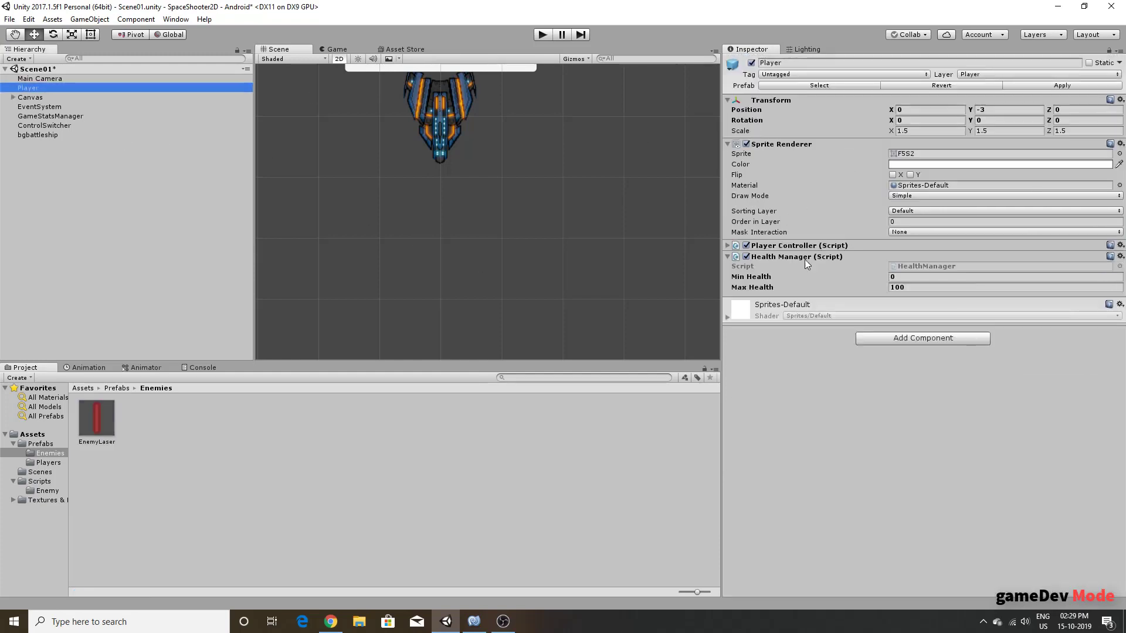
left_click(212, 136)
key("F2")
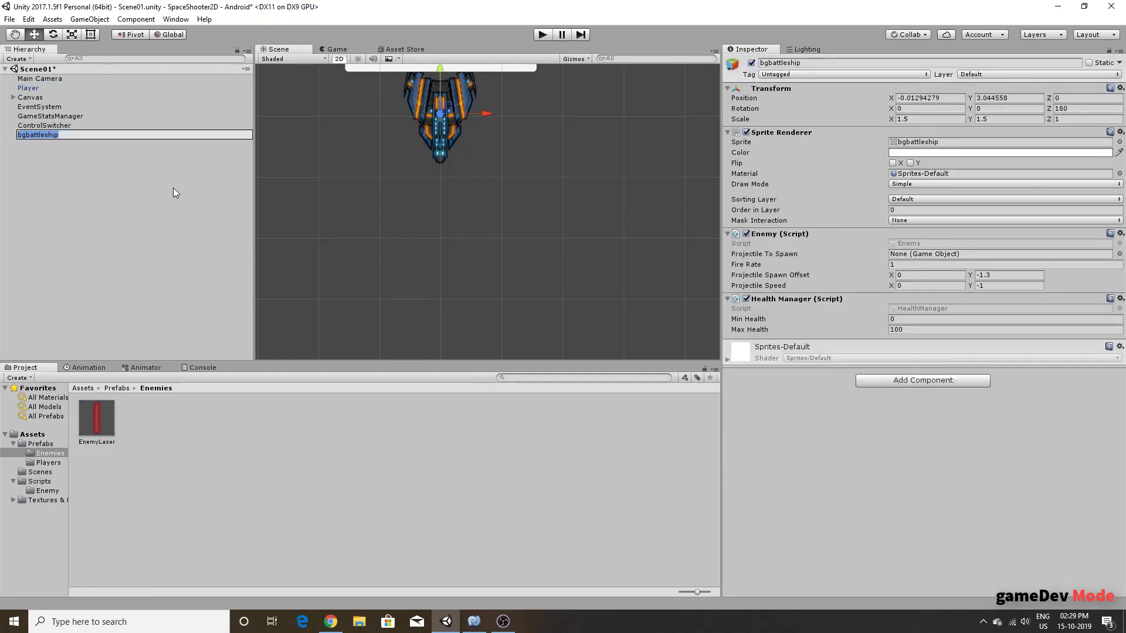
type("Enemy")
key("Return")
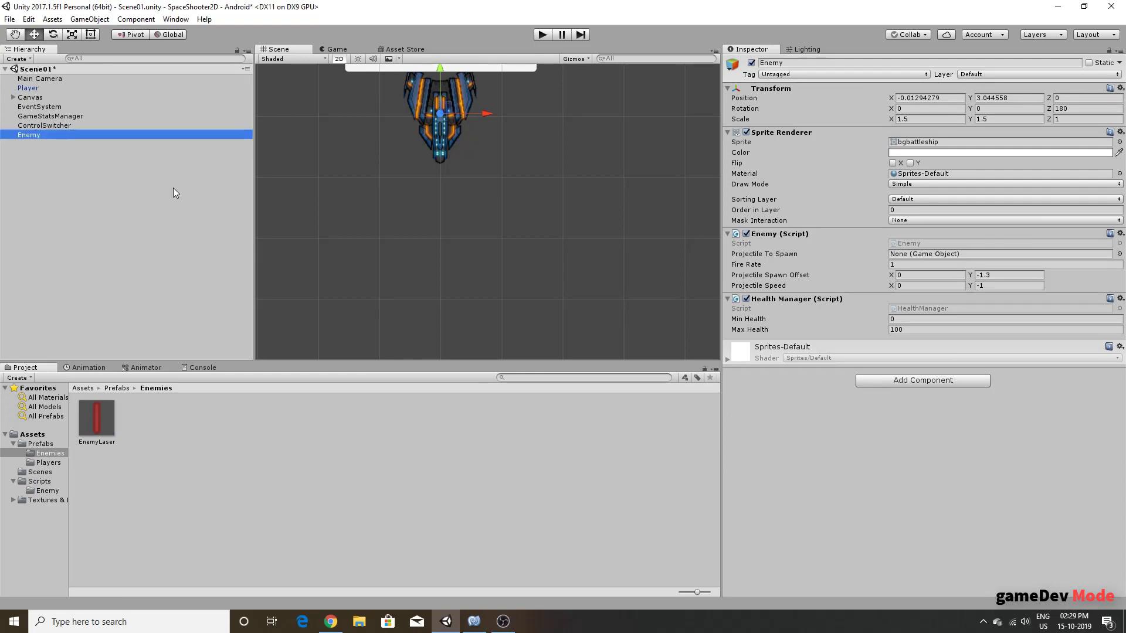
mouse_move(97, 417)
left_mouse_down()
mouse_move(955, 275)
mouse_move(997, 254)
left_mouse_up()
Step: Put the ship on the Enemy layer, EnemyLaser on Enemy Projectile, and save the scene
left_click(985, 74)
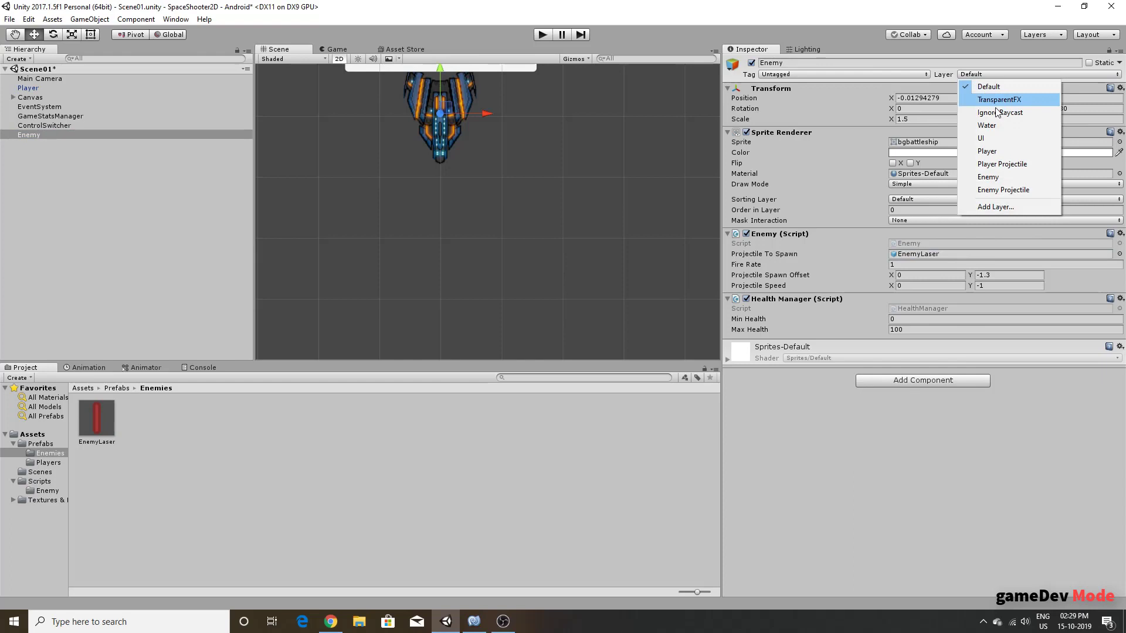
left_click(991, 178)
left_click(114, 421)
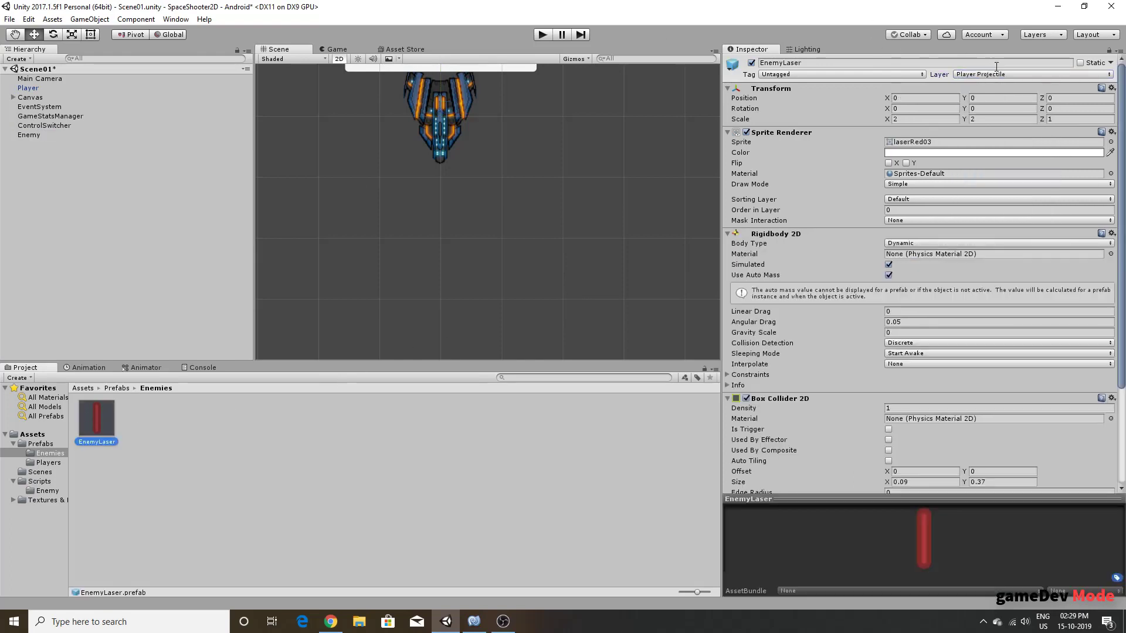
left_click(997, 73)
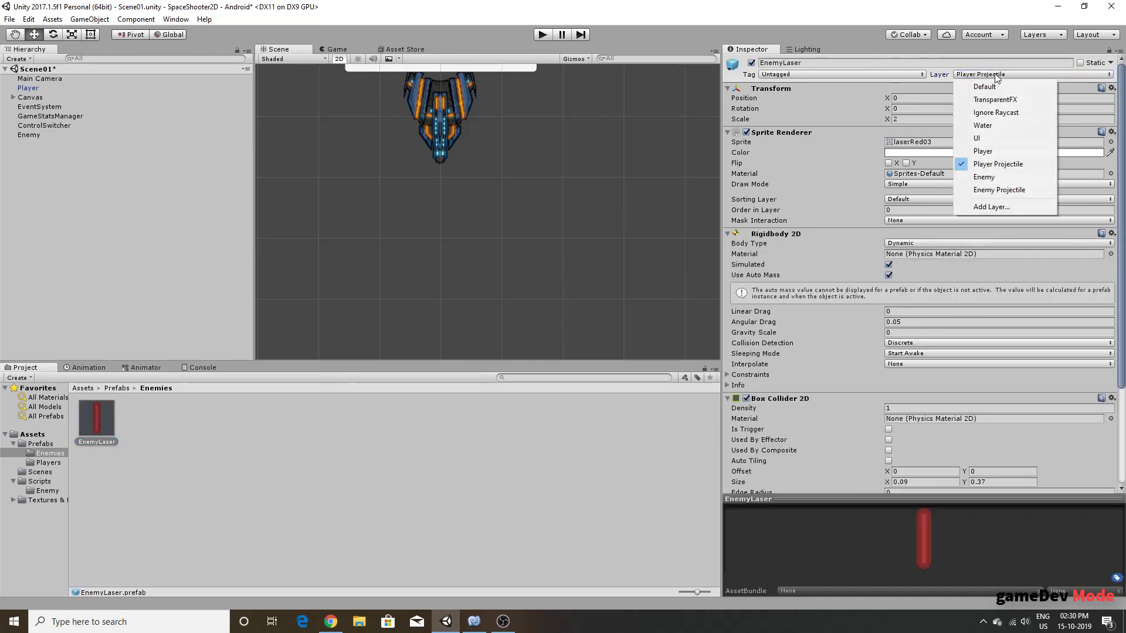
left_click(1004, 189)
left_click(62, 230)
key("ctrl+s")
left_click(322, 48)
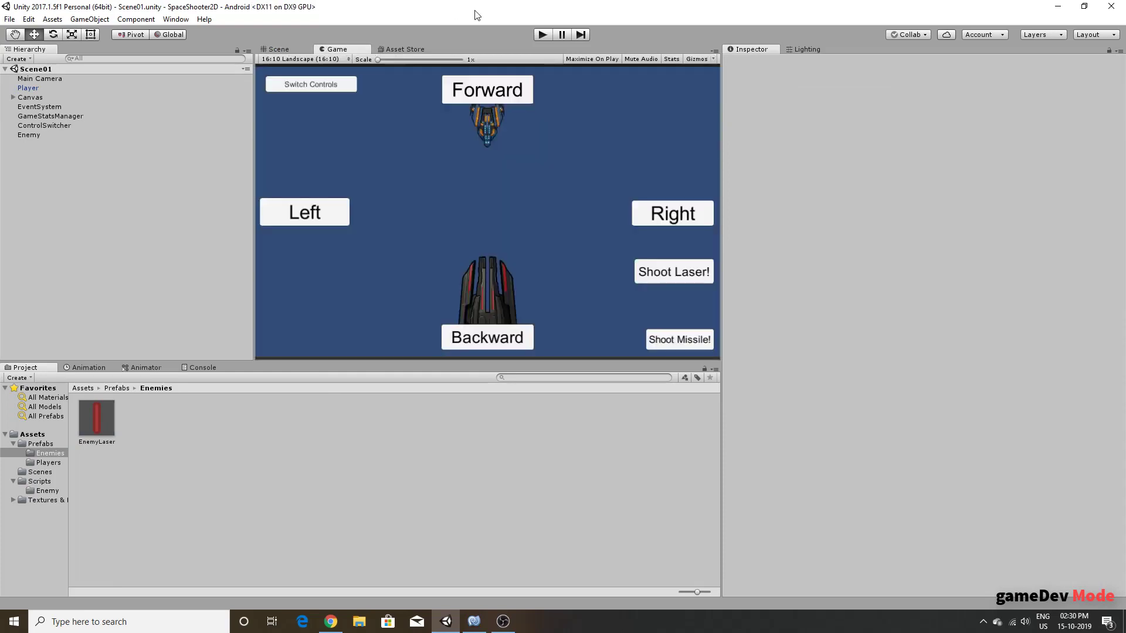
left_click(535, 35)
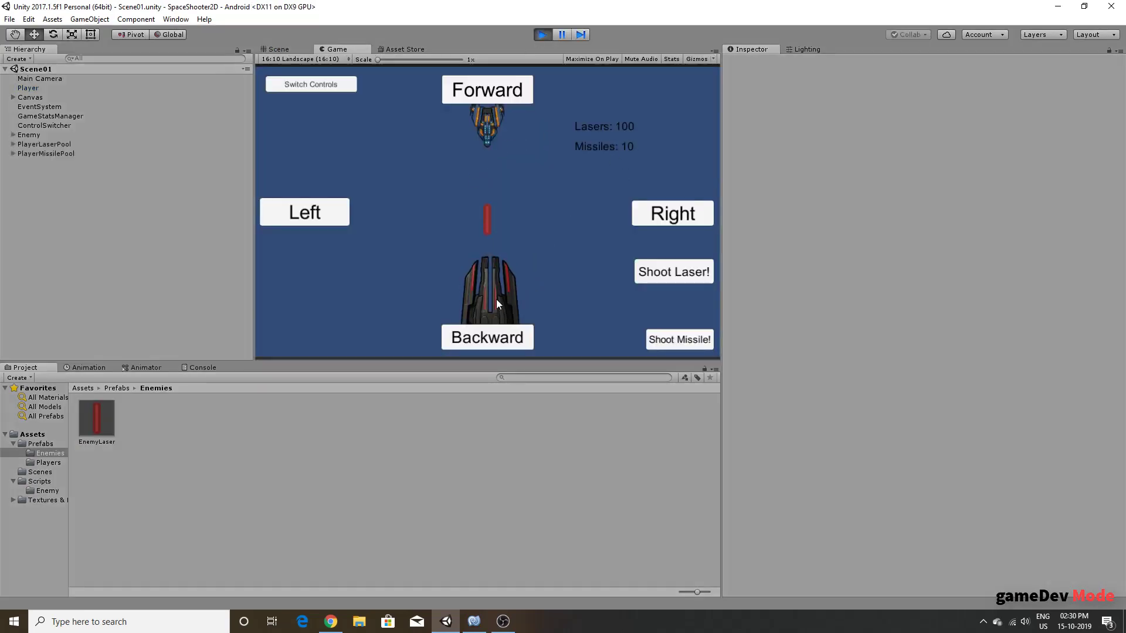
mouse_move(496, 299)
left_mouse_down()
mouse_move(638, 232)
mouse_move(387, 288)
left_mouse_up()
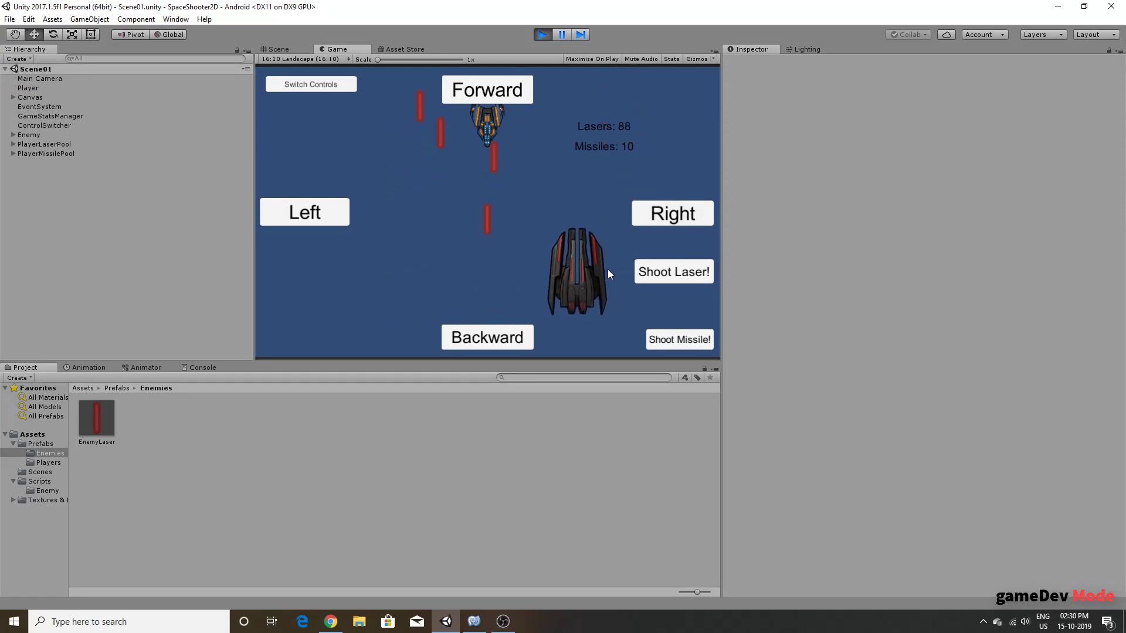
left_click_drag(387, 288, 608, 269)
mouse_move(528, 287)
left_mouse_down()
mouse_move(399, 280)
mouse_move(579, 244)
mouse_move(368, 261)
mouse_move(408, 264)
left_mouse_up()
left_click(540, 35)
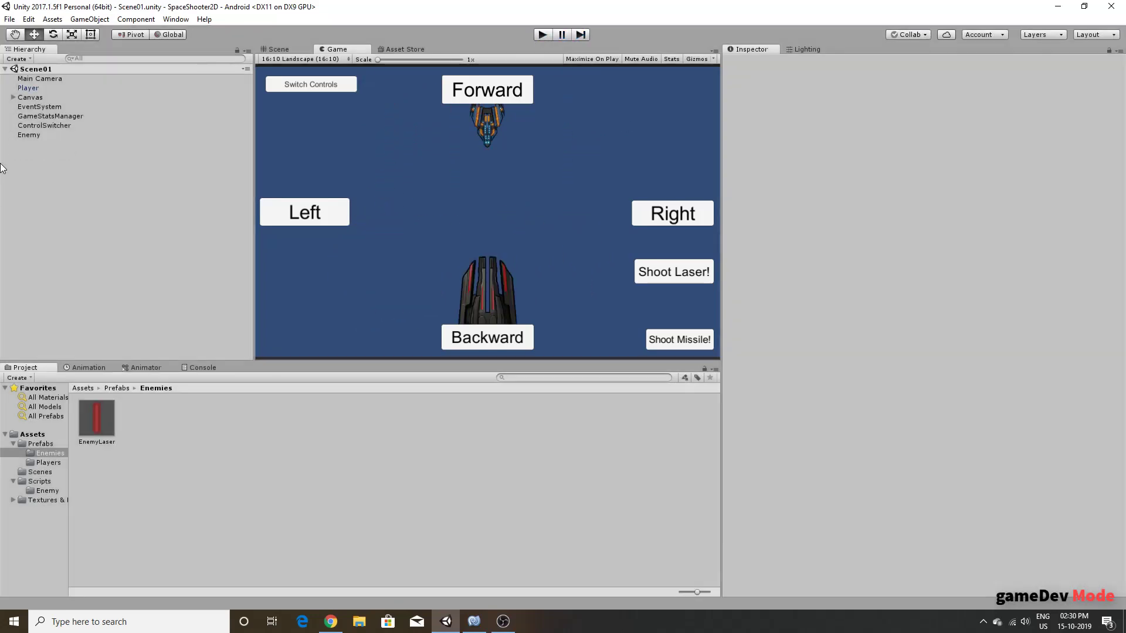
left_click(29, 88)
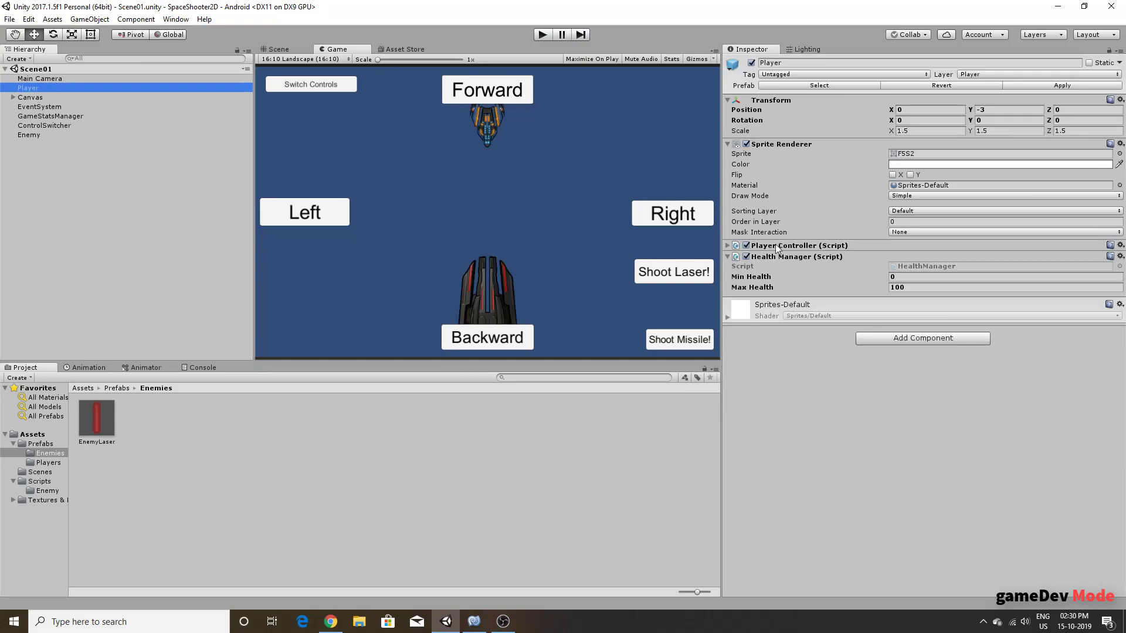
Step: Locate the player's missile and laser prefabs from the Player Controller's fields
left_click(815, 247)
scroll(819, 249, "down", 3)
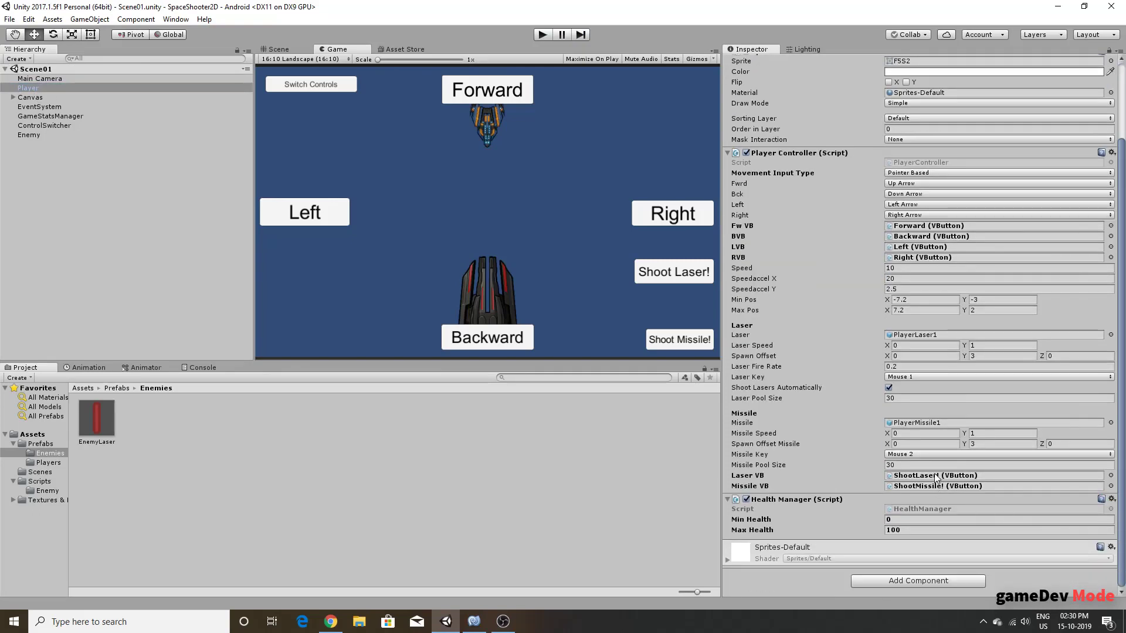
left_click(932, 424)
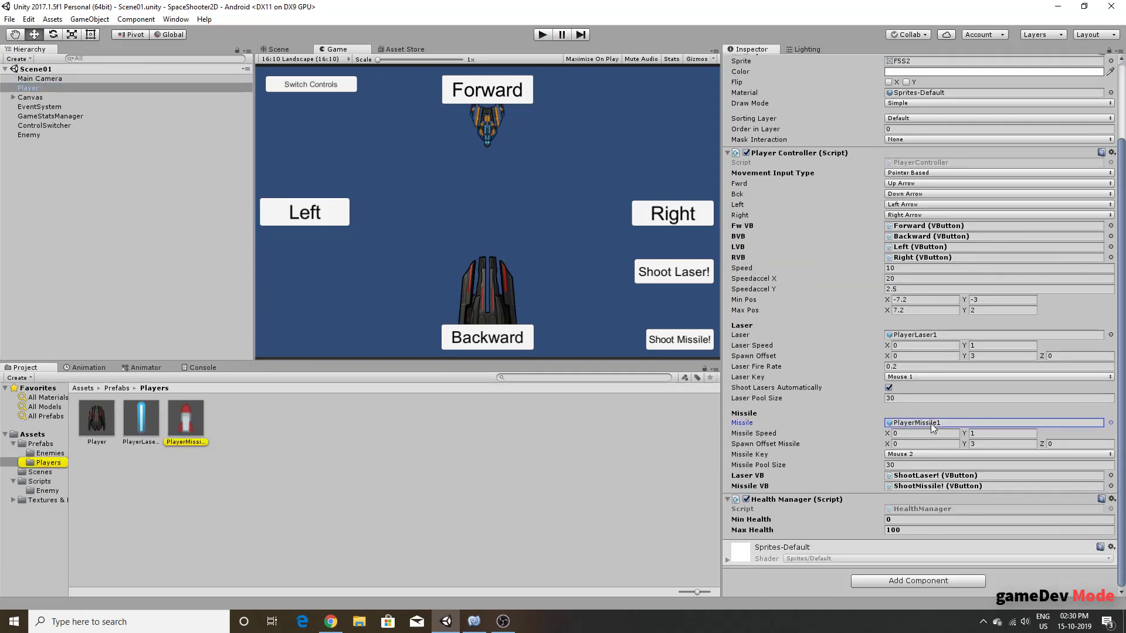
left_click(931, 335)
Step: Review PlayerLaser1's Rigidbody 2D and Box Collider 2D settings, then run the game
left_click(149, 431)
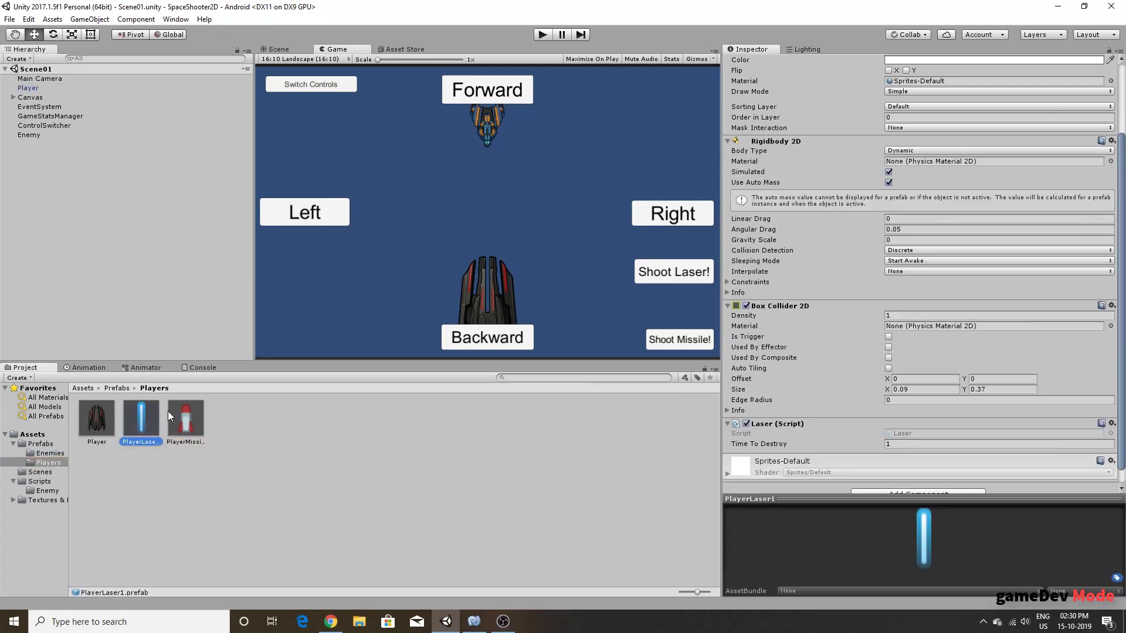
scroll(884, 396, "down", 1)
scroll(919, 426, "up", 3)
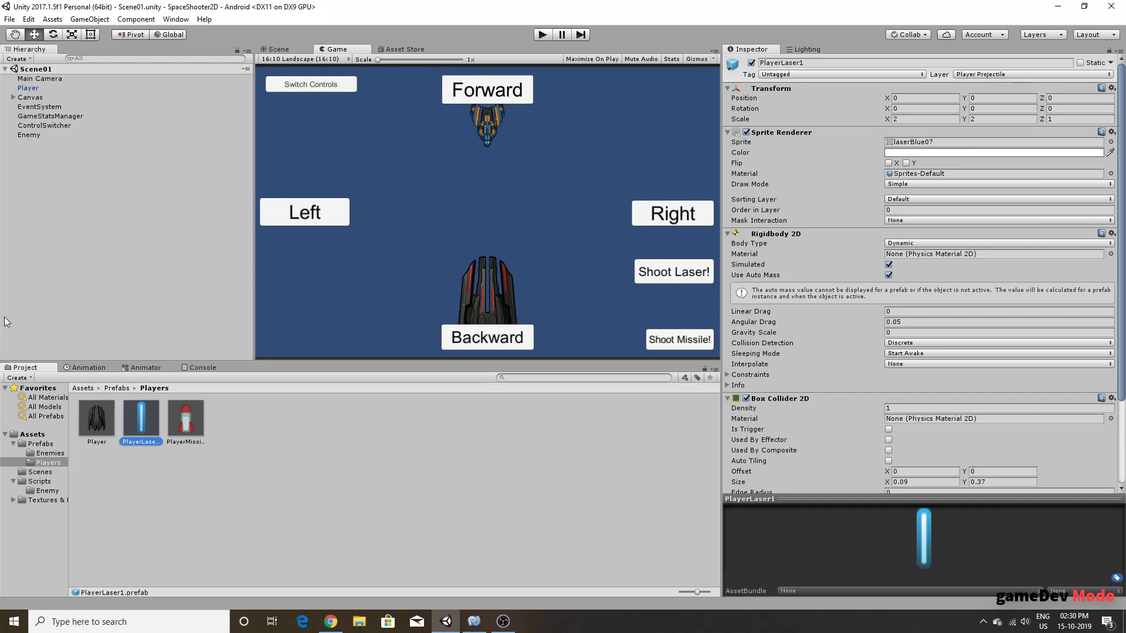
left_click(540, 34)
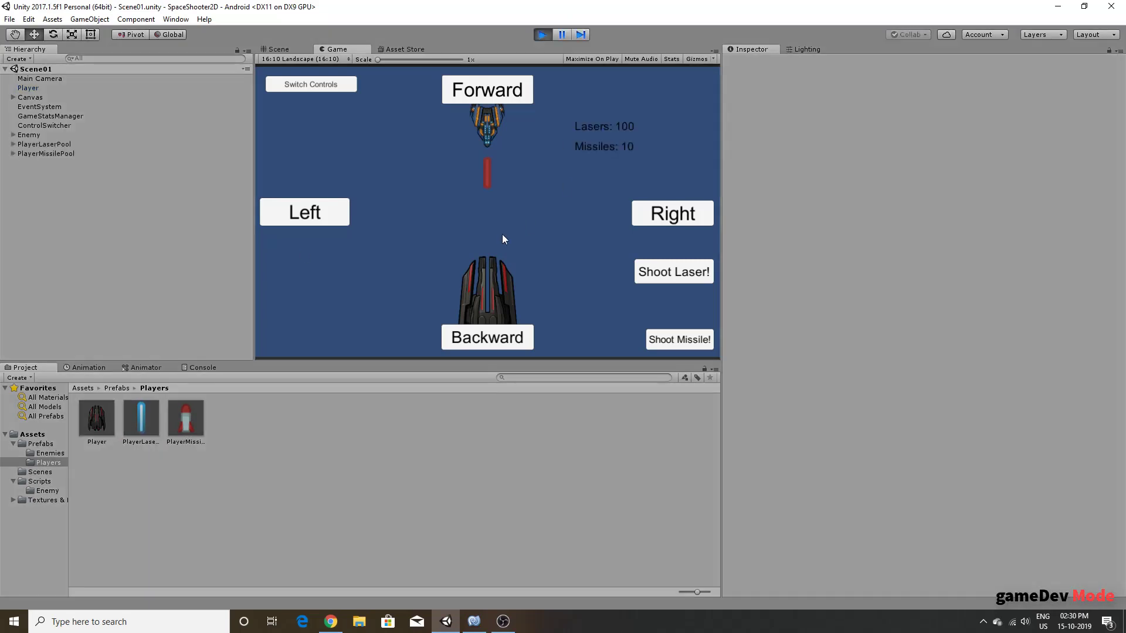
Step: Fly the player ship around the Game view while it auto-fires lasers, then stop the game
mouse_move(515, 280)
left_mouse_down()
mouse_move(593, 279)
mouse_move(576, 291)
mouse_move(562, 266)
mouse_move(379, 274)
mouse_move(567, 262)
mouse_move(373, 284)
left_mouse_up()
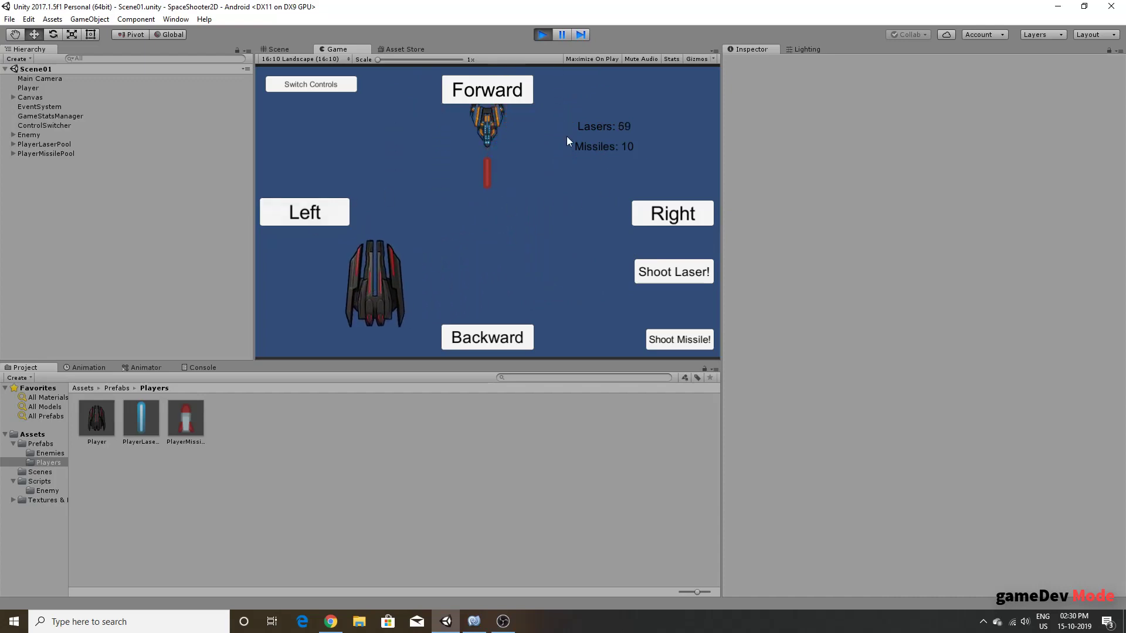
mouse_move(386, 265)
left_mouse_down()
mouse_move(416, 283)
mouse_move(393, 284)
left_mouse_up()
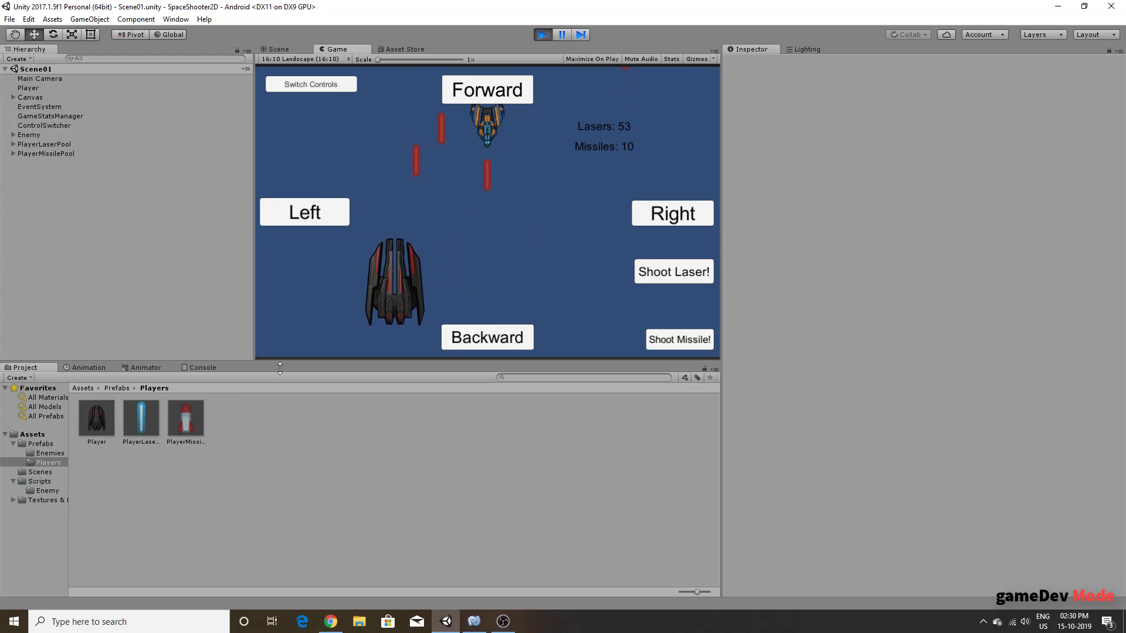
left_click(540, 36)
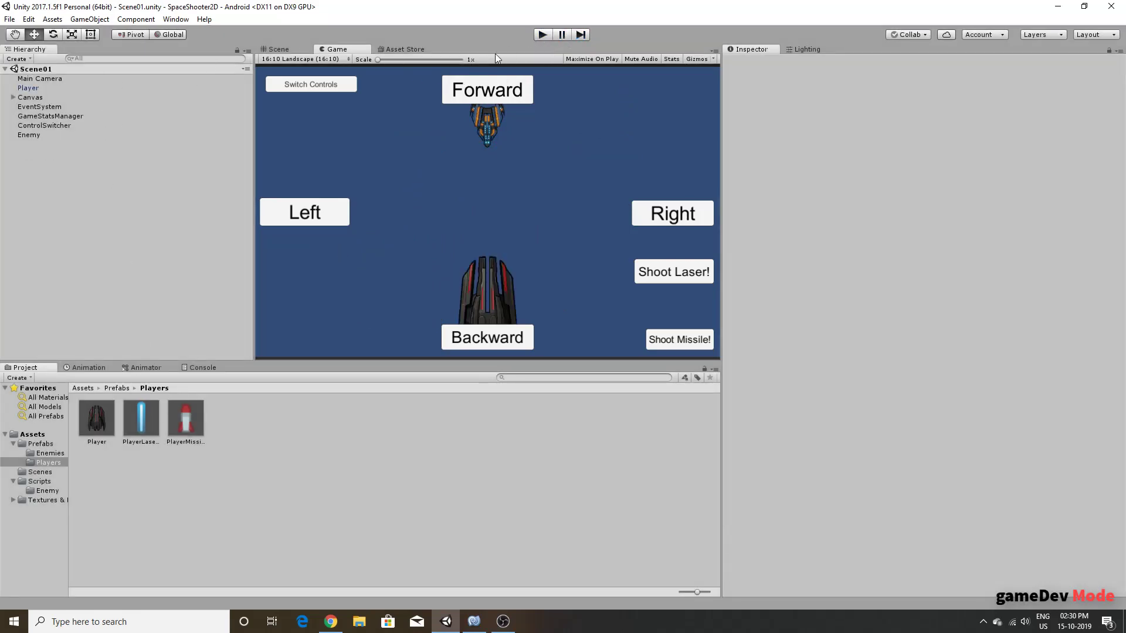
Step: Replay the game and inspect the pooled laser clones under PlayerLaserPool one by one
left_click(544, 33)
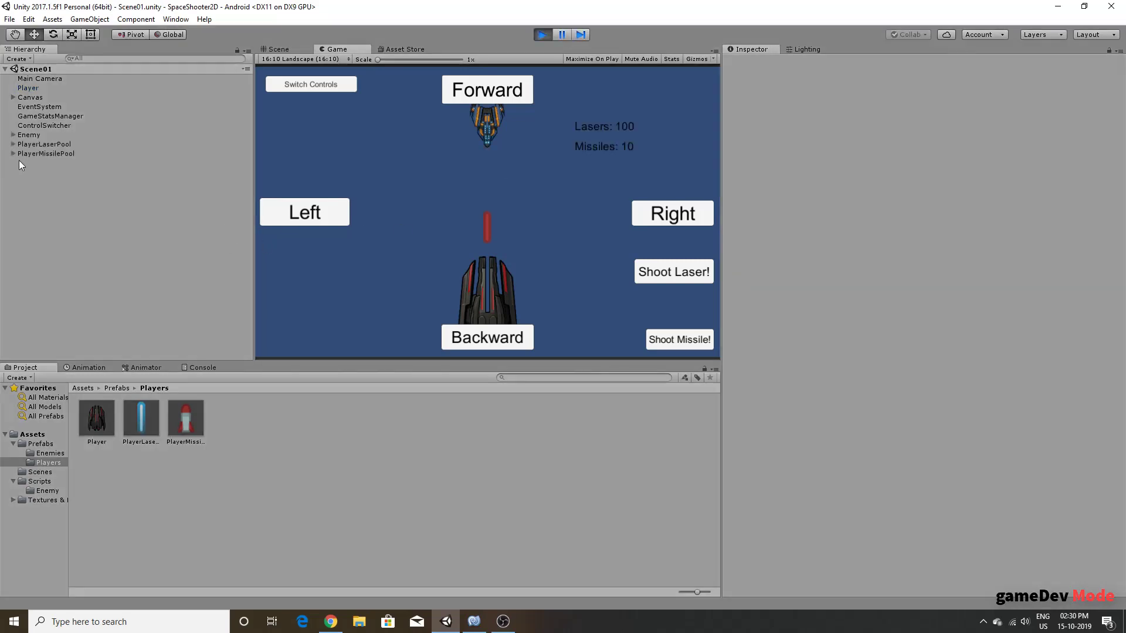
left_click(12, 144)
left_click(85, 162)
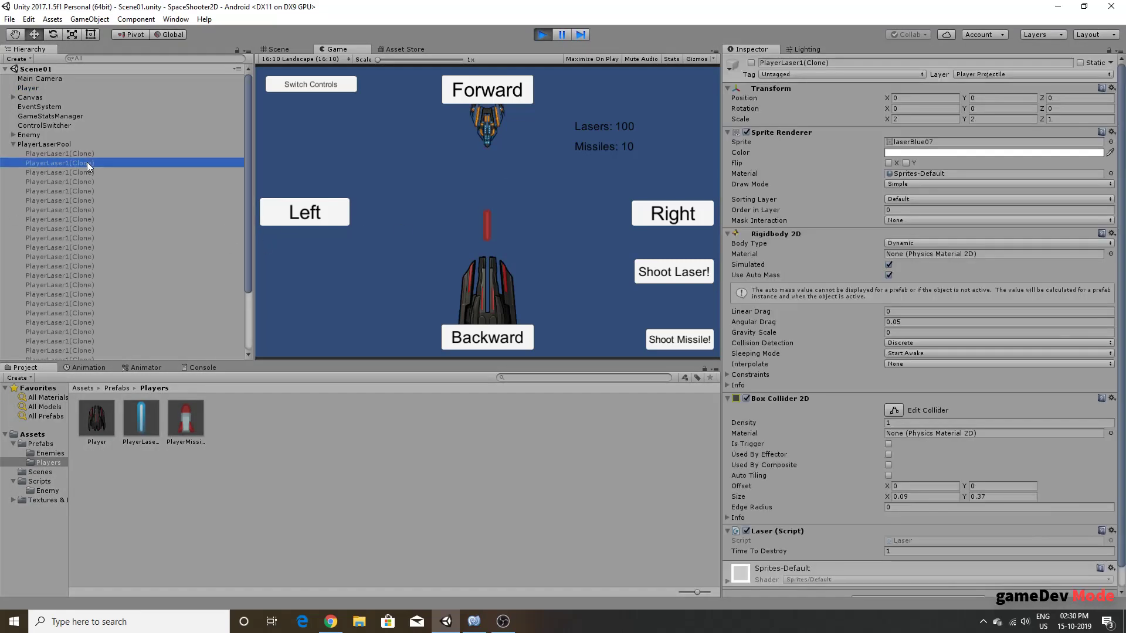
left_click(93, 184)
left_click(93, 228)
left_click(92, 274)
scroll(86, 252, "down", 3)
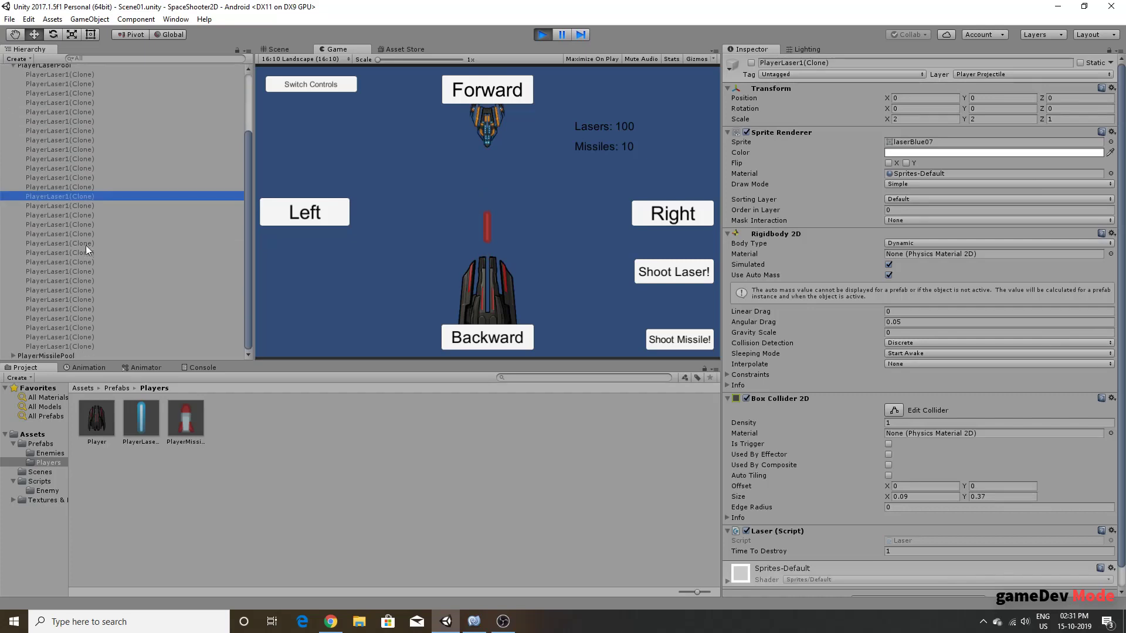
left_click(86, 234)
left_click(85, 291)
left_click(80, 337)
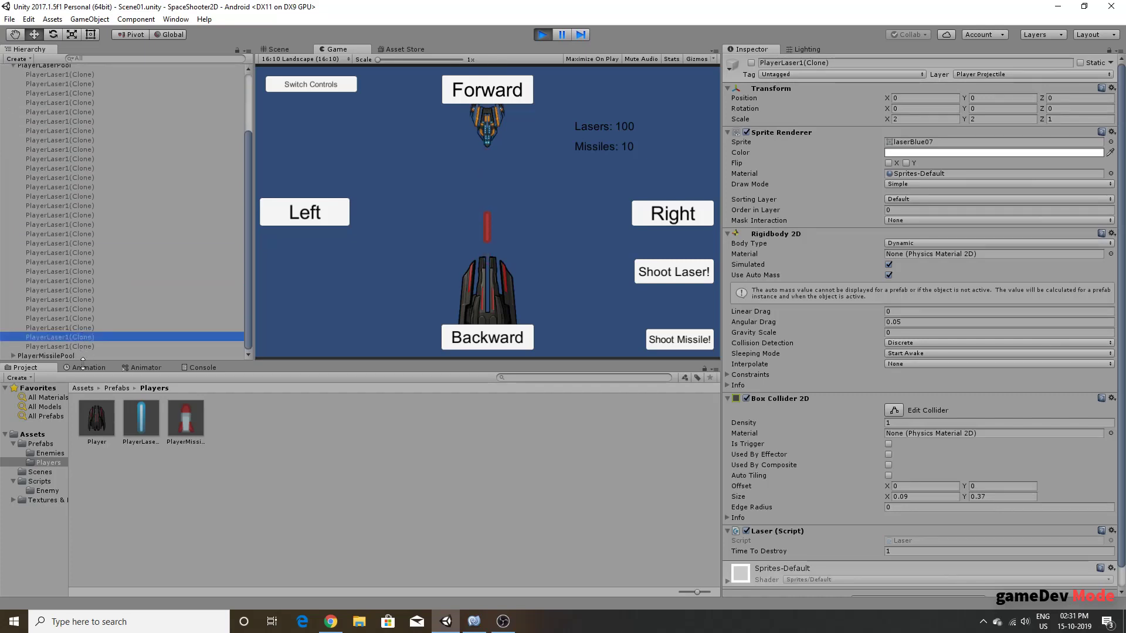
scroll(93, 332, "up", 3)
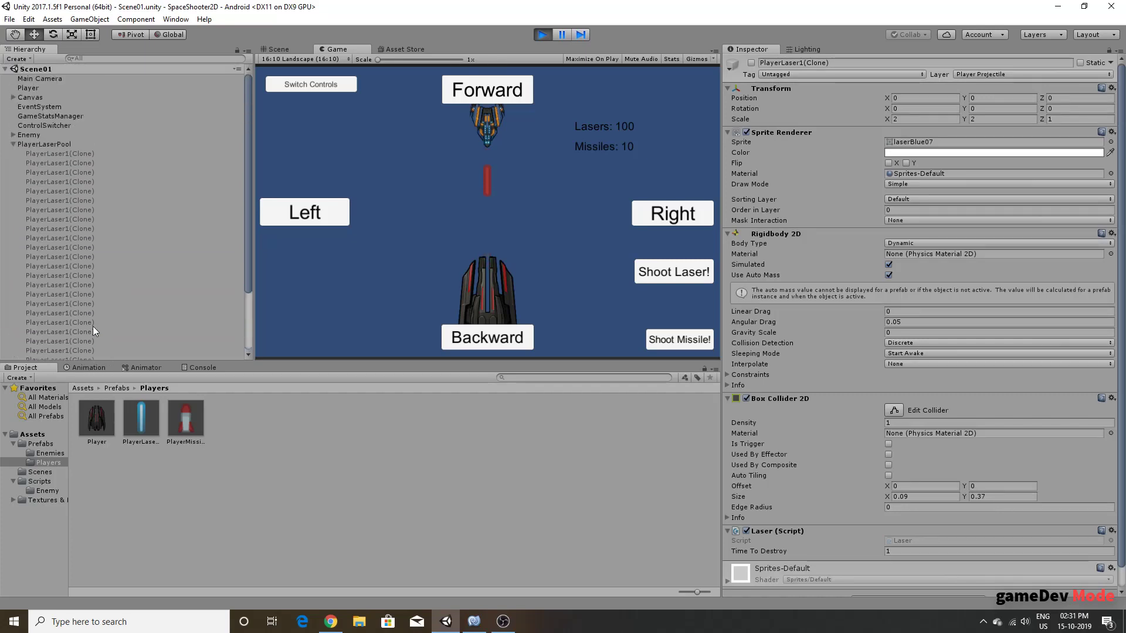
Step: Select all laser clones, locate their laserBlue07 sprite in the project, and collapse PlayerLaserPool
left_click(46, 157, "shift")
left_click(962, 141)
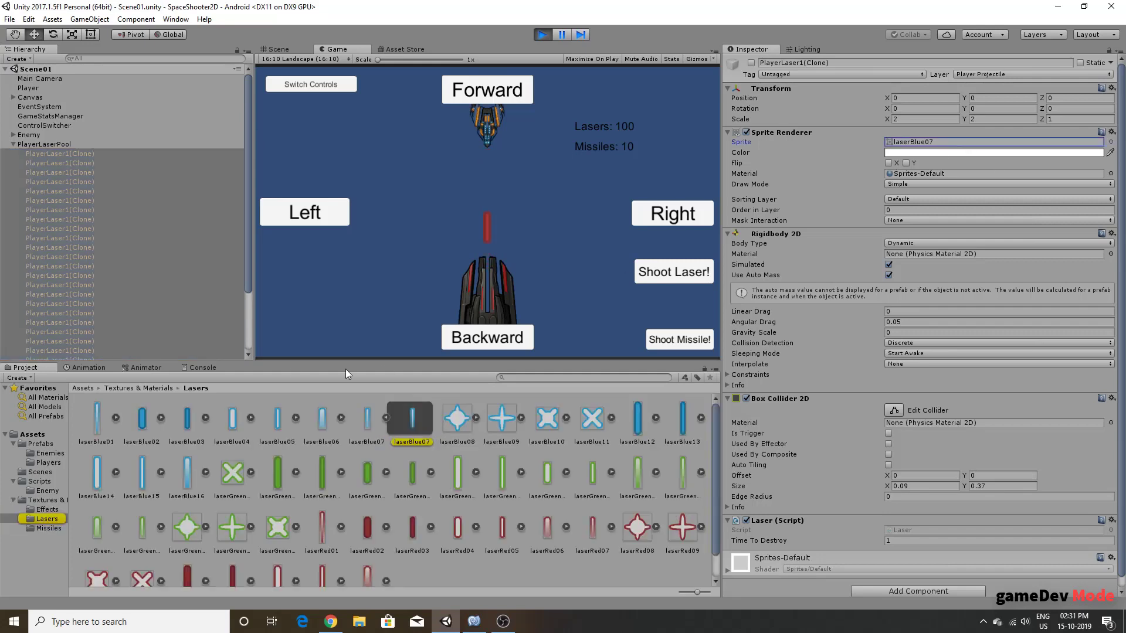
left_click(13, 144)
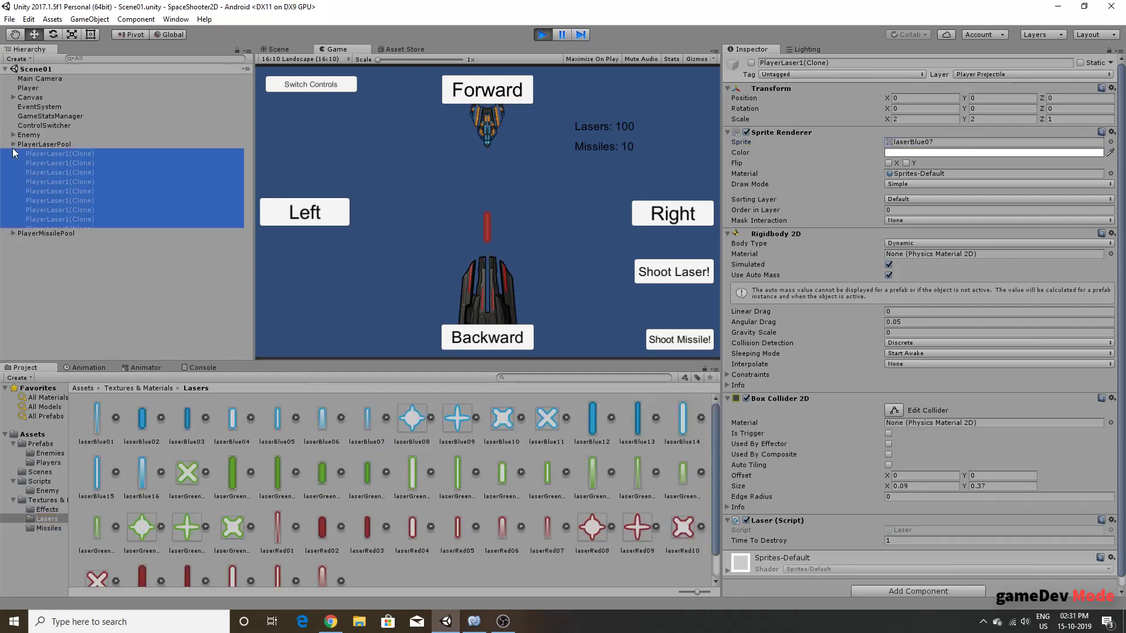
Step: Move the player ship around, fire a missile, and stop the game
mouse_move(498, 290)
left_mouse_down()
mouse_move(607, 290)
mouse_move(594, 289)
left_mouse_up()
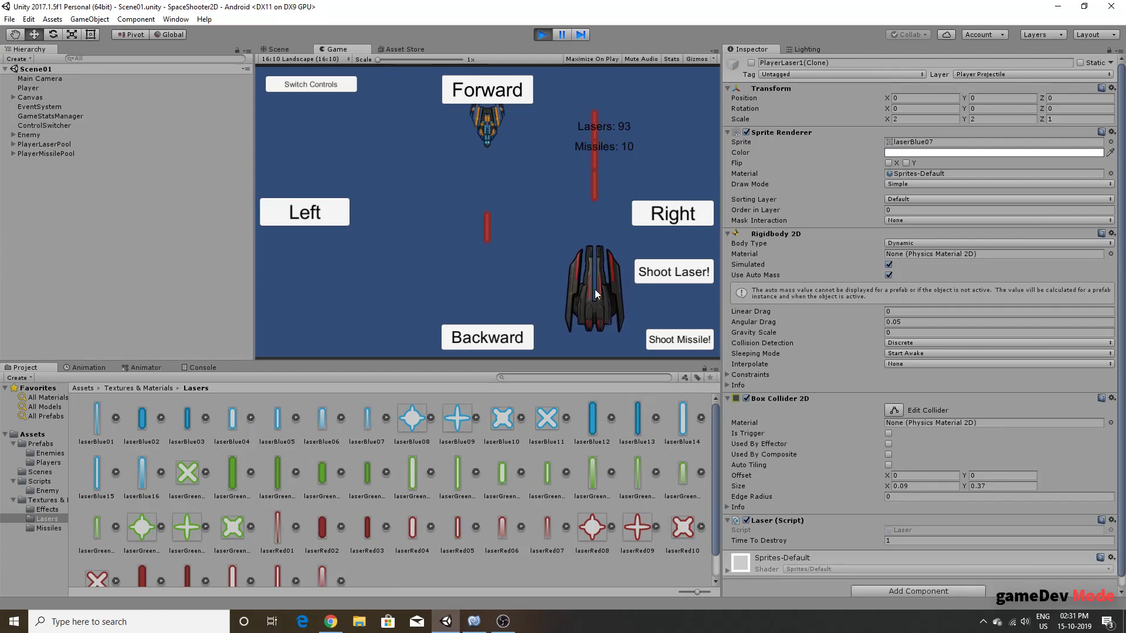
mouse_move(593, 287)
left_mouse_down()
mouse_move(560, 264)
mouse_move(680, 343)
left_mouse_up()
left_click(680, 342)
left_click_drag(653, 294, 392, 280)
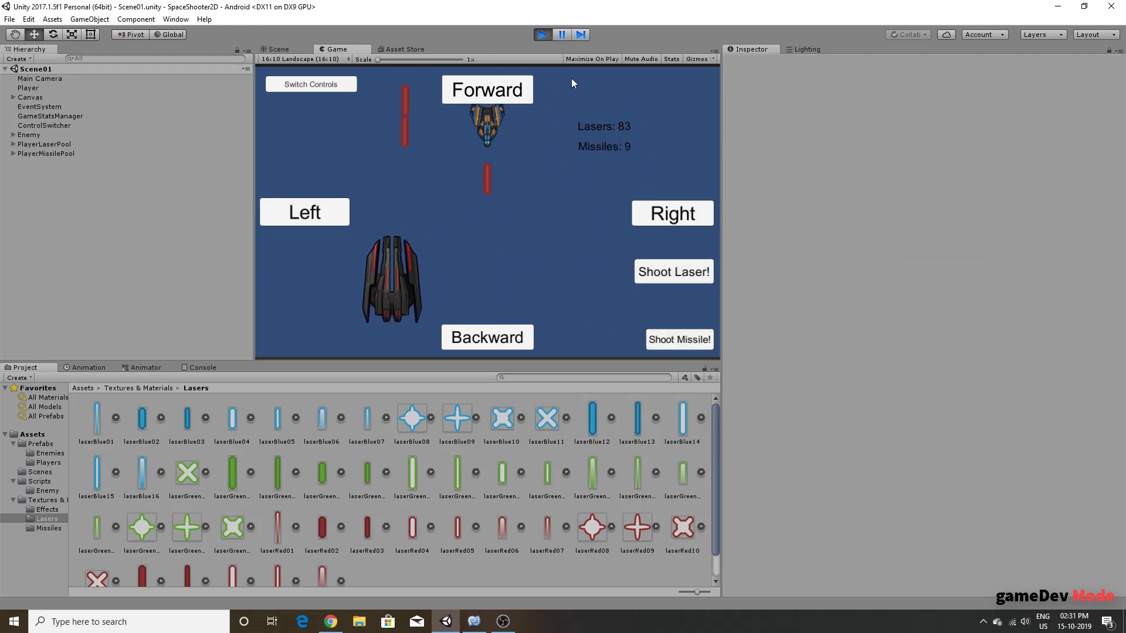
left_click(542, 34)
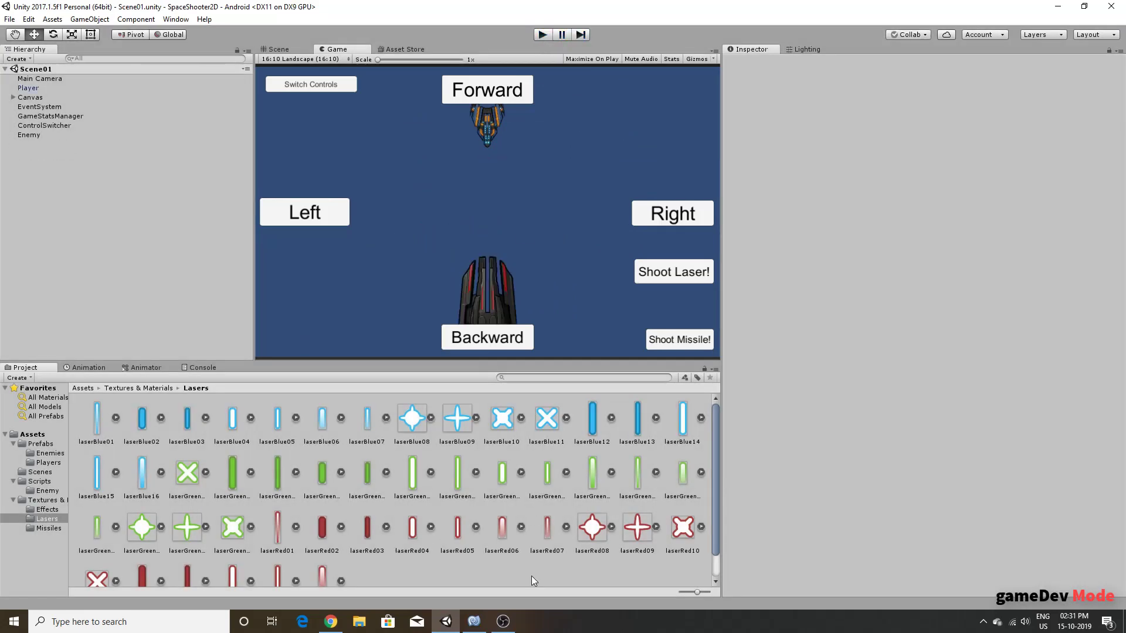
left_click(478, 625)
Step: Replace the pool-release statement on line 28 of EnemyProjectile.cs with Destroy(gameObject);
left_click(848, 146)
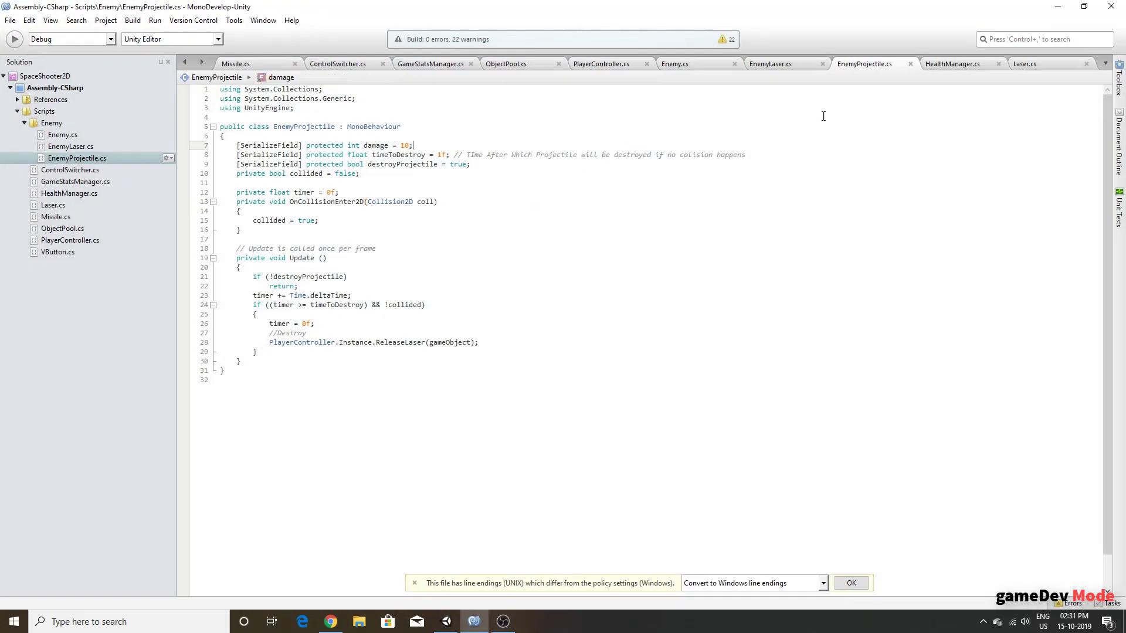
left_click_drag(484, 348, 270, 344)
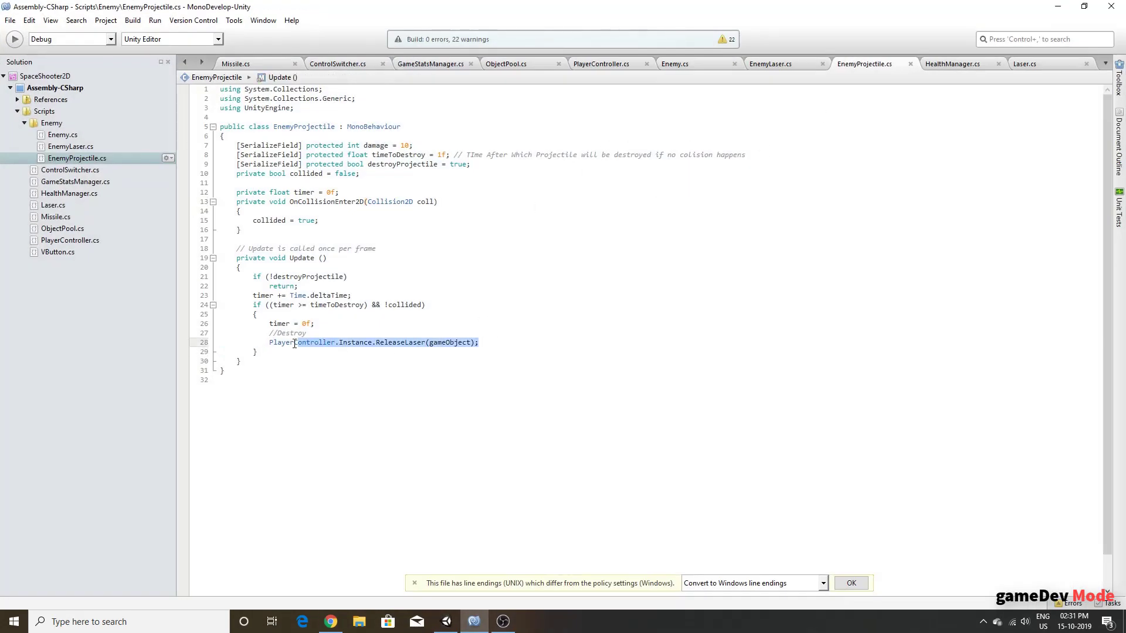
left_click(271, 344)
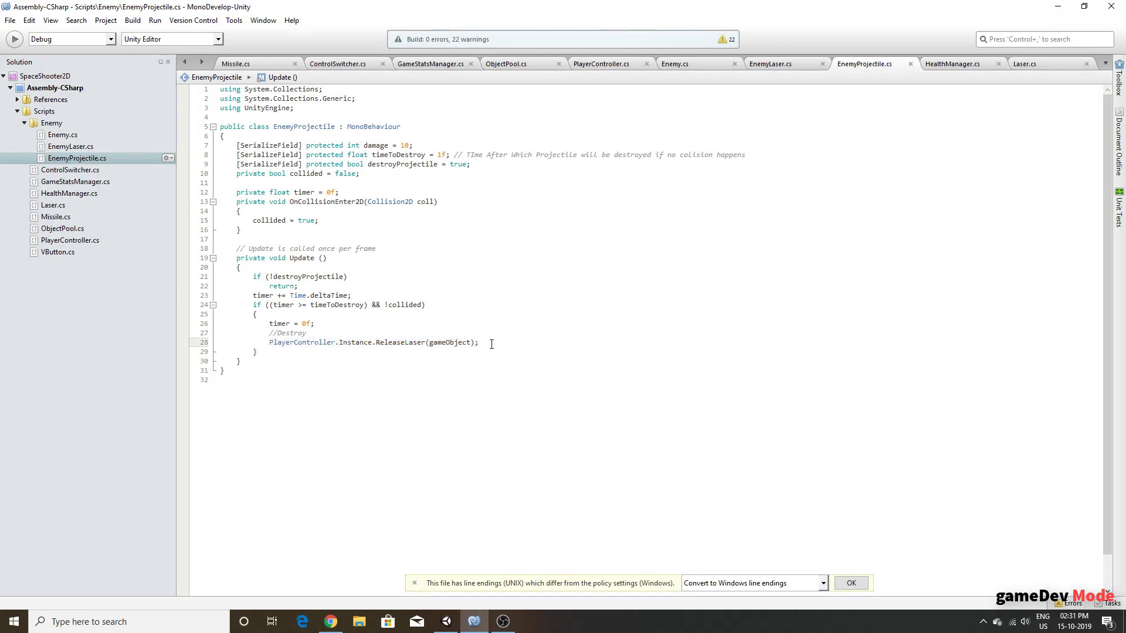
left_click_drag(491, 344, 269, 344)
type("Des")
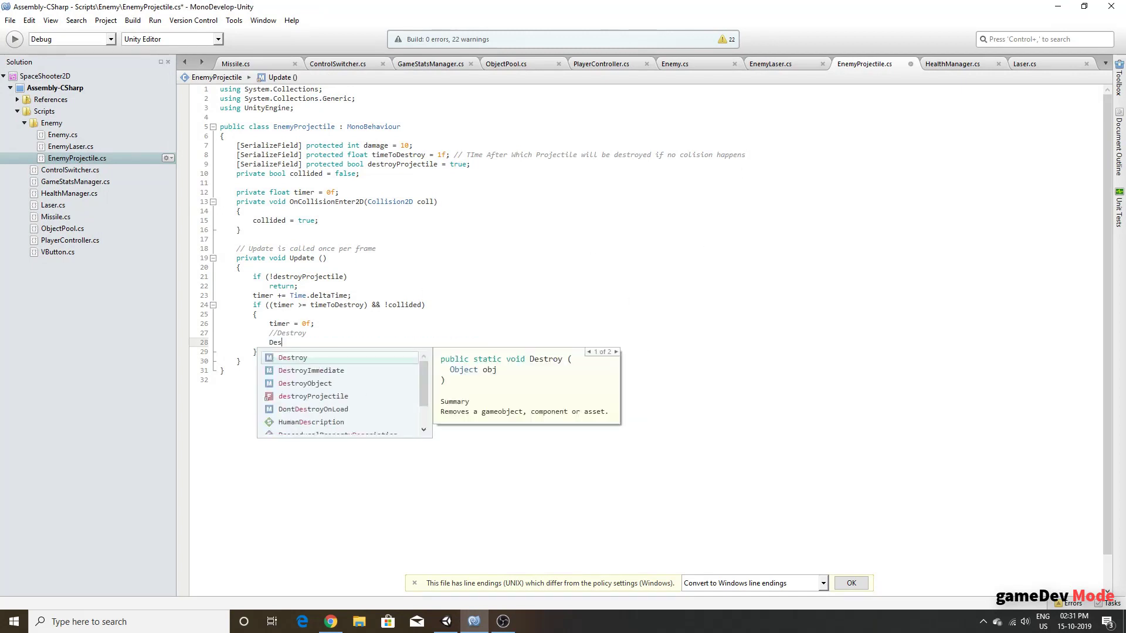
key("Return")
type("gam")
key("Return")
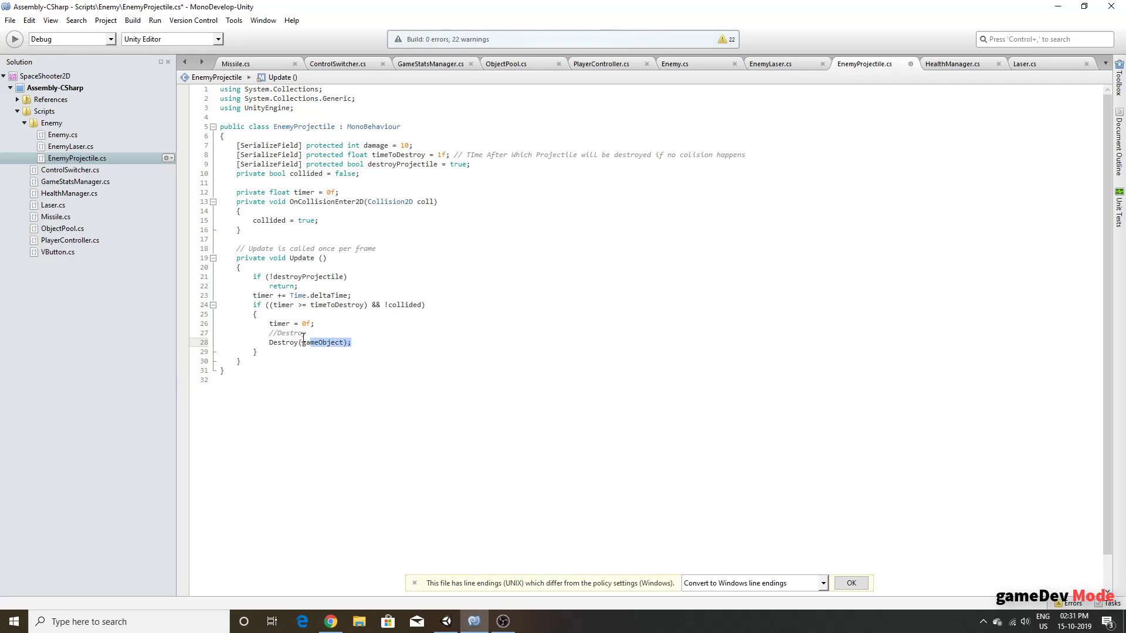
Step: Save and rebuild EnemyProjectile.cs, check the EnemyLaser script, and return to Unity
left_click_drag(361, 344, 270, 343)
left_click(270, 343)
key("F8")
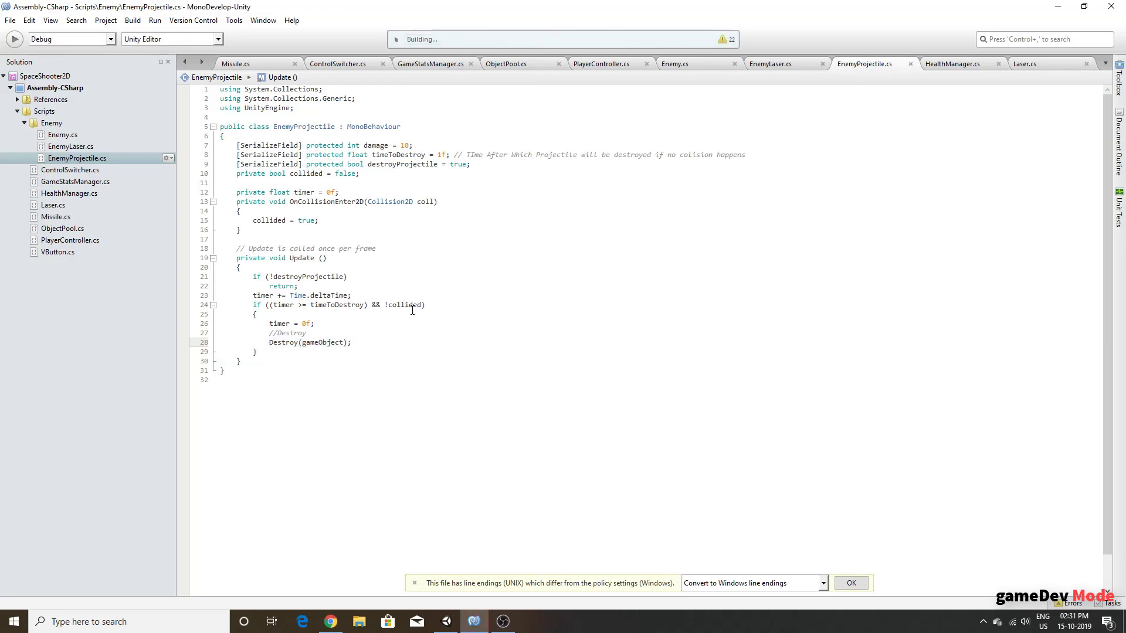
left_click(786, 68)
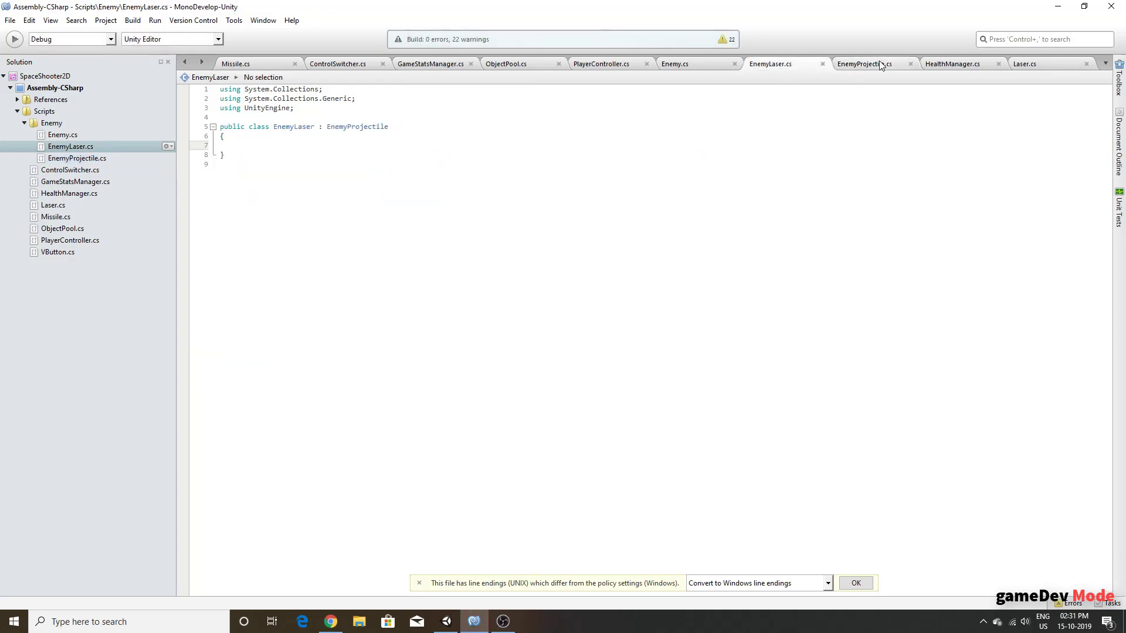
left_click(880, 64)
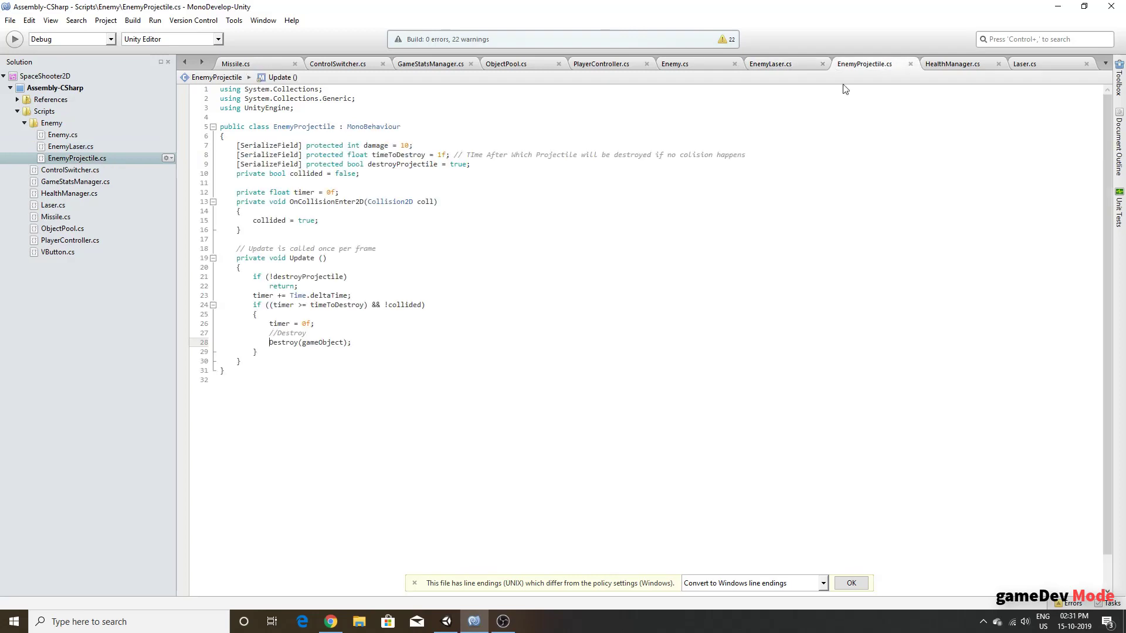
left_click(304, 121)
left_click(1055, 6)
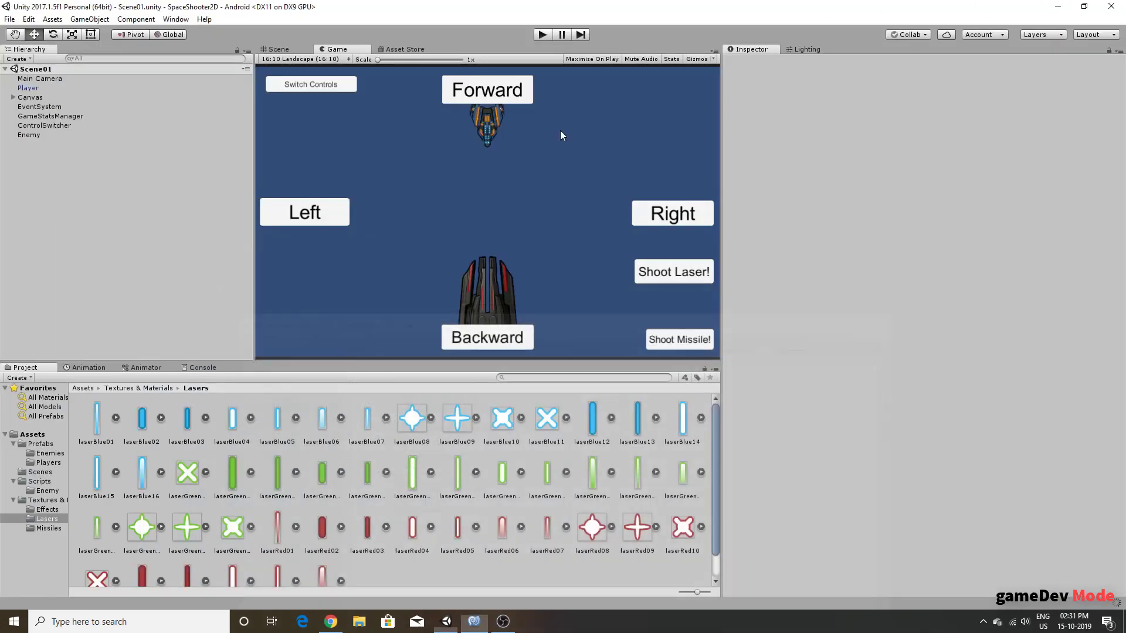
left_click(543, 36)
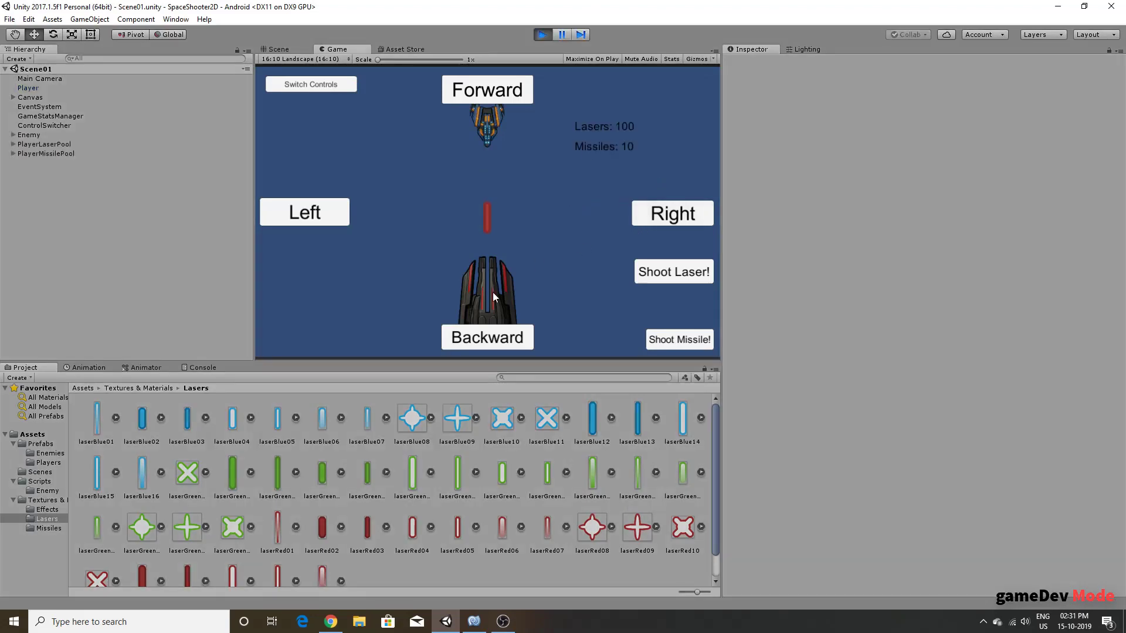
mouse_move(631, 301)
left_mouse_down()
mouse_move(624, 252)
mouse_move(569, 284)
mouse_move(500, 269)
mouse_move(544, 105)
left_mouse_up()
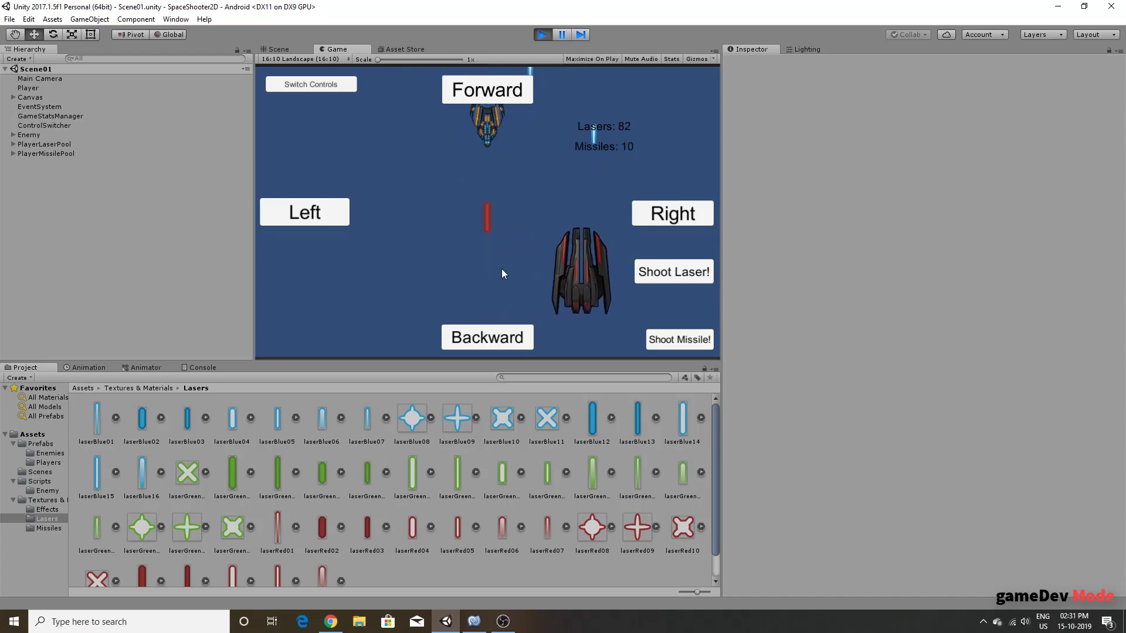
left_click(543, 34)
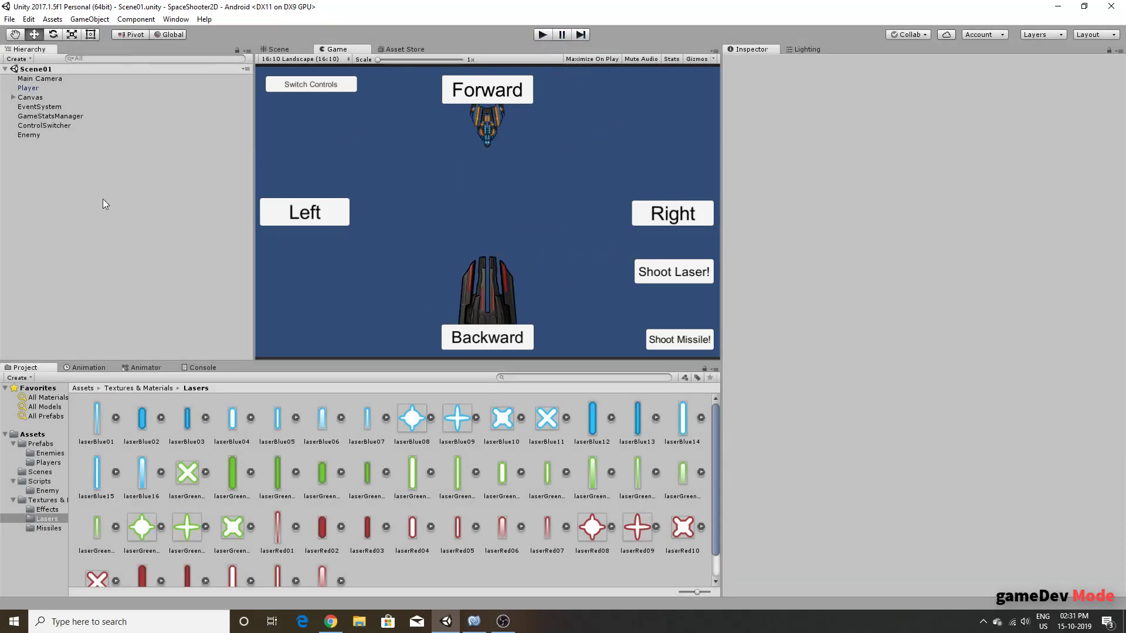
Step: Switch to the Scene view and return the Project panel to the Assets root folder
left_click(41, 88)
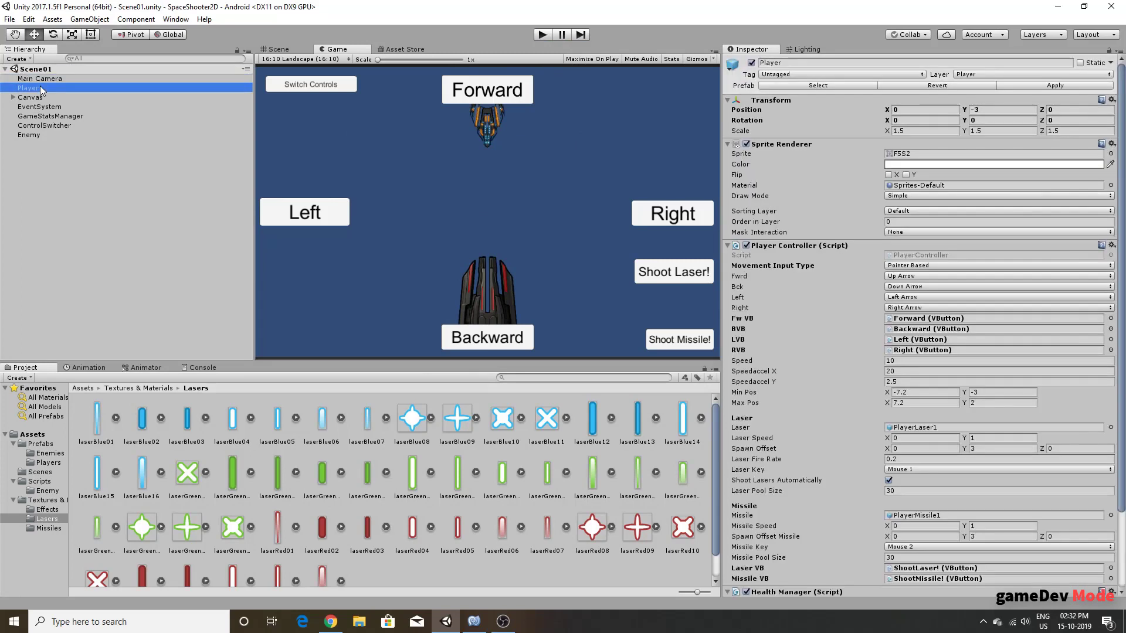
left_click(279, 51)
scroll(412, 187, "down", 3)
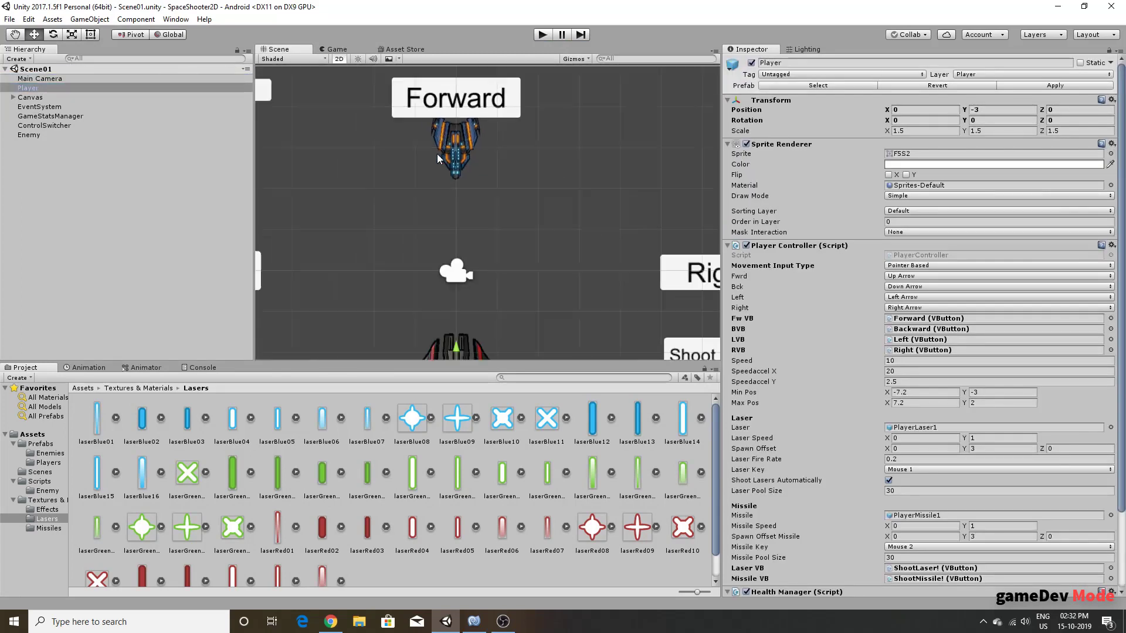
scroll(762, 328, "down", 4)
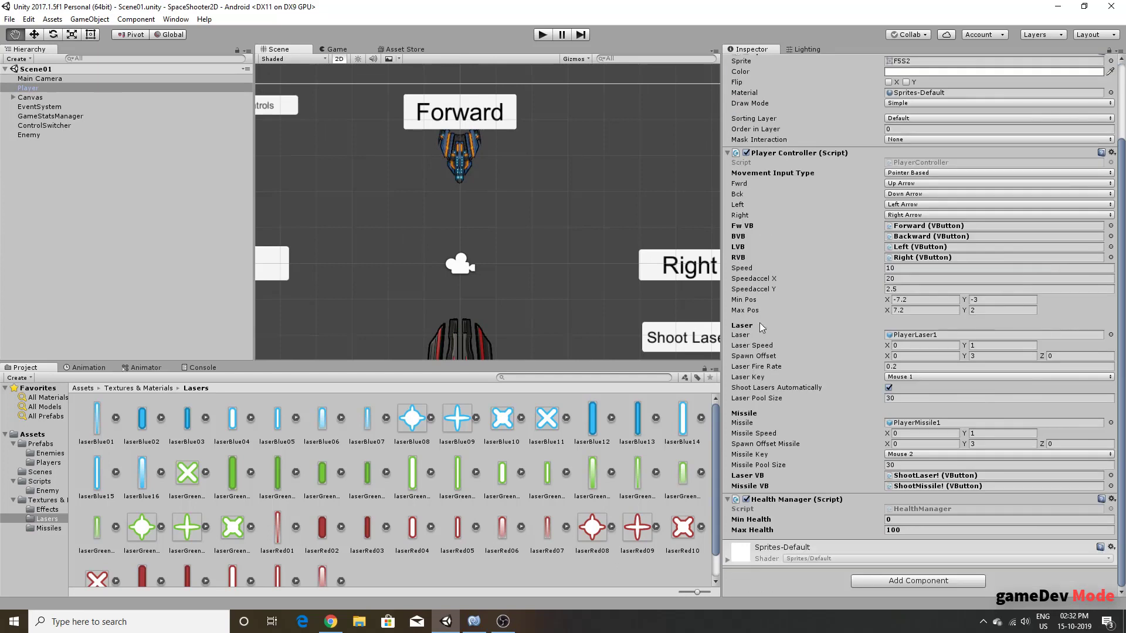
scroll(516, 259, "down", 2)
scroll(516, 201, "down", 2)
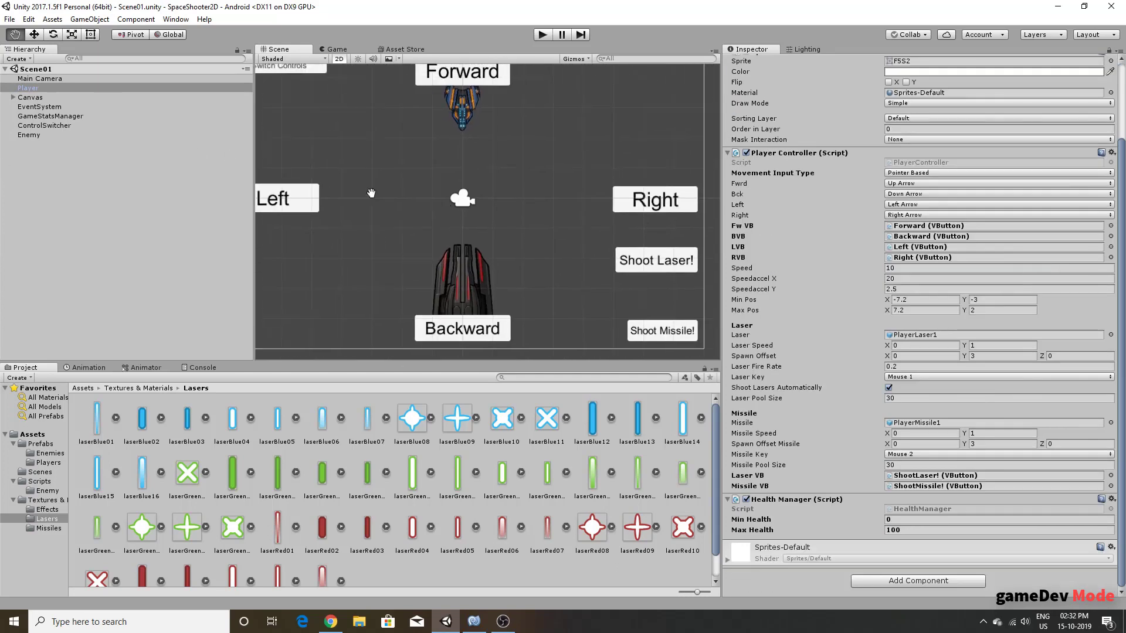
left_click(95, 205)
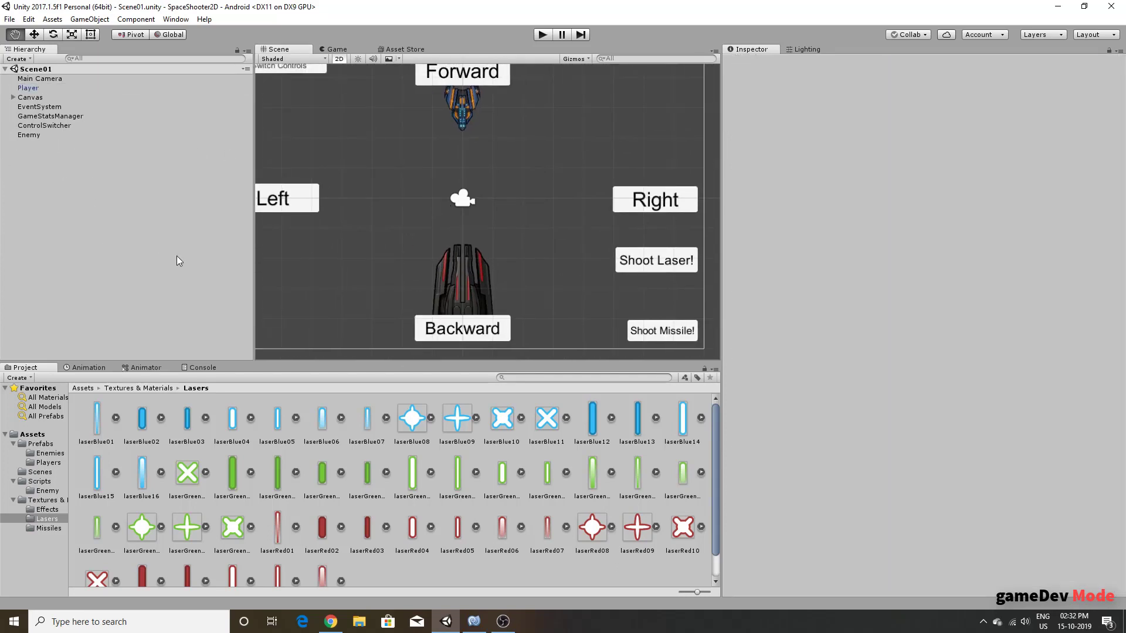
left_click(87, 387)
Step: Add a Rigidbody 2D and a Box Collider 2D to both Player and Enemy
left_click(35, 88)
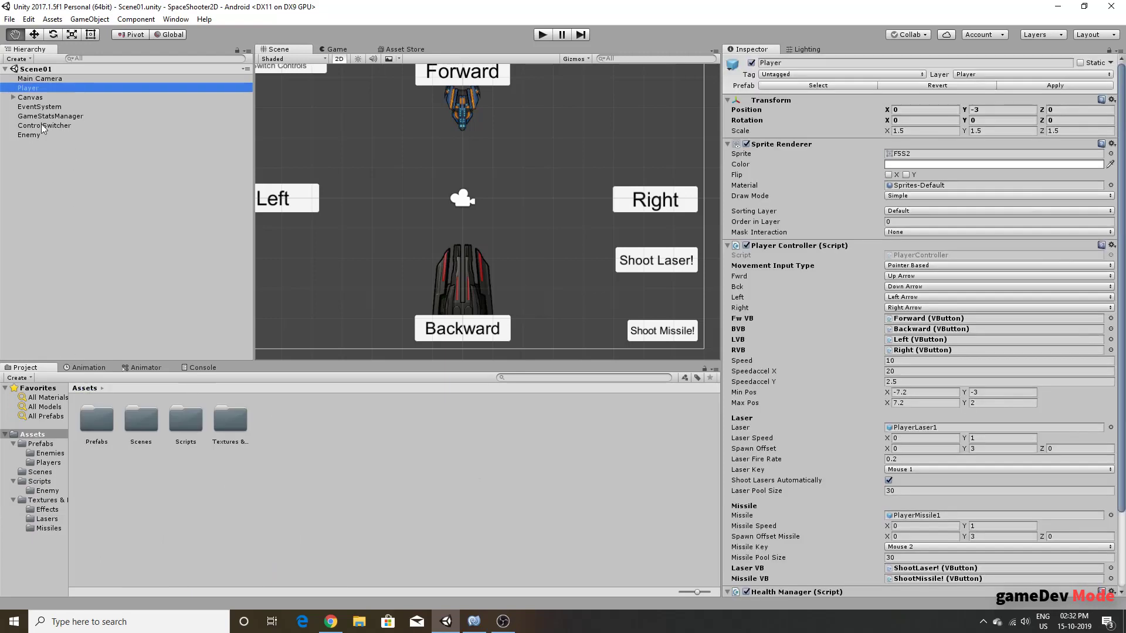
left_click(32, 136, "ctrl")
left_click(895, 345)
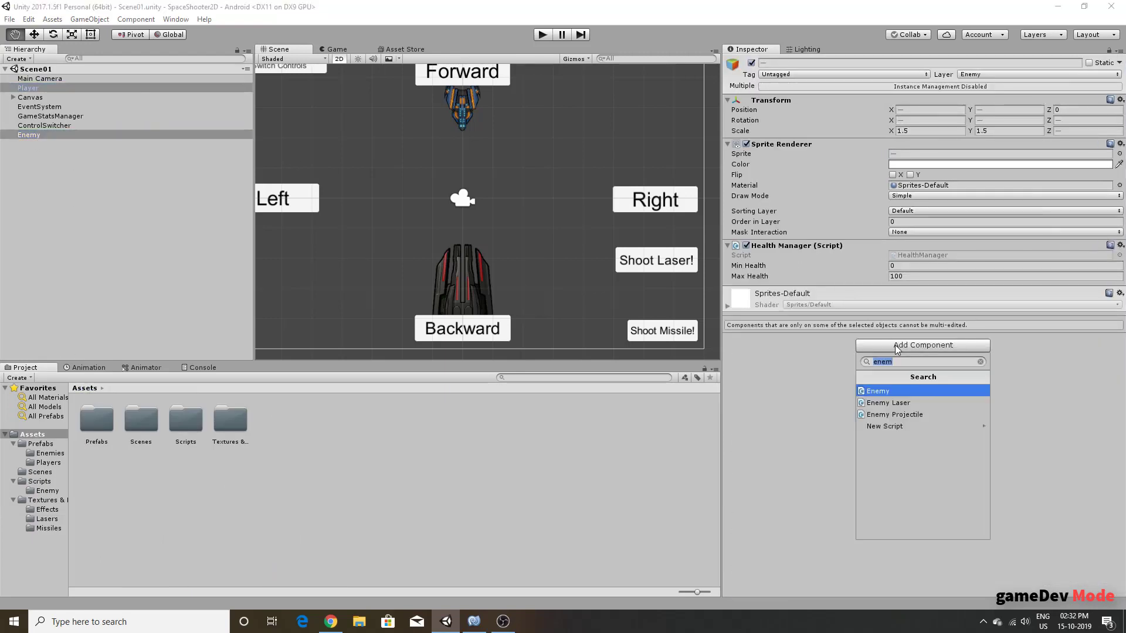
key("Down")
key("Return")
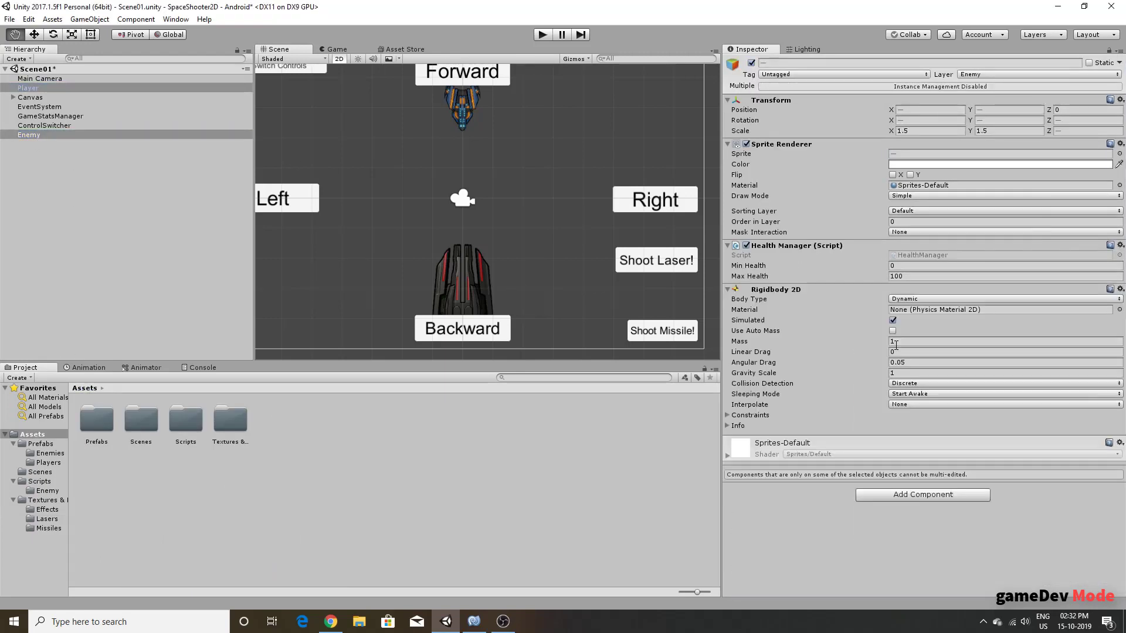
left_click(902, 494)
type("B")
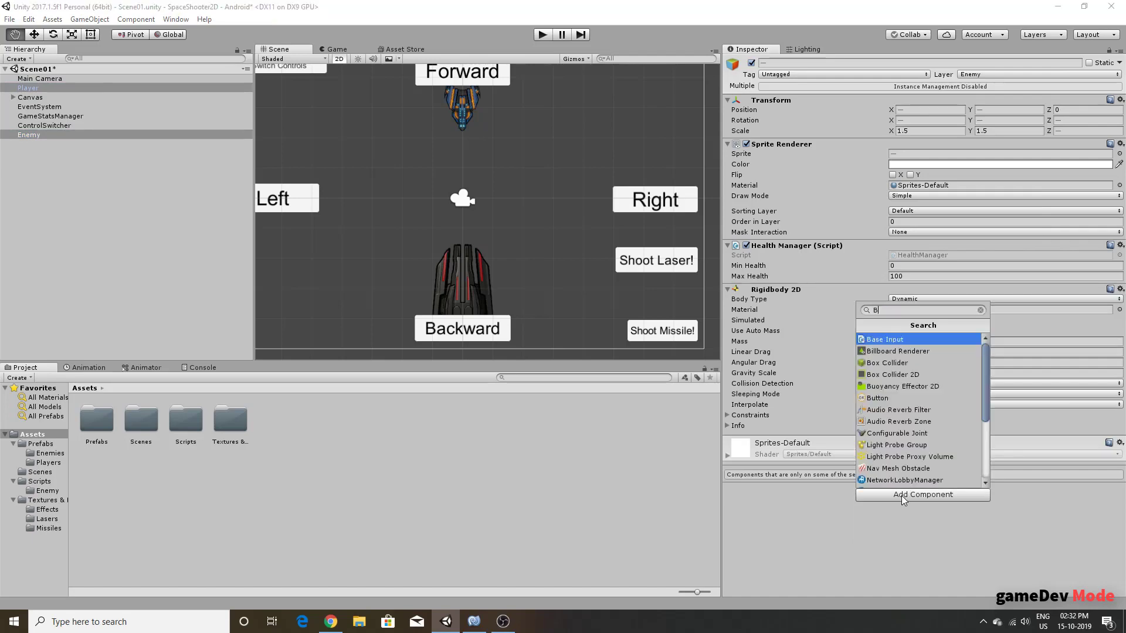
type("ox")
key("Down")
key("Return")
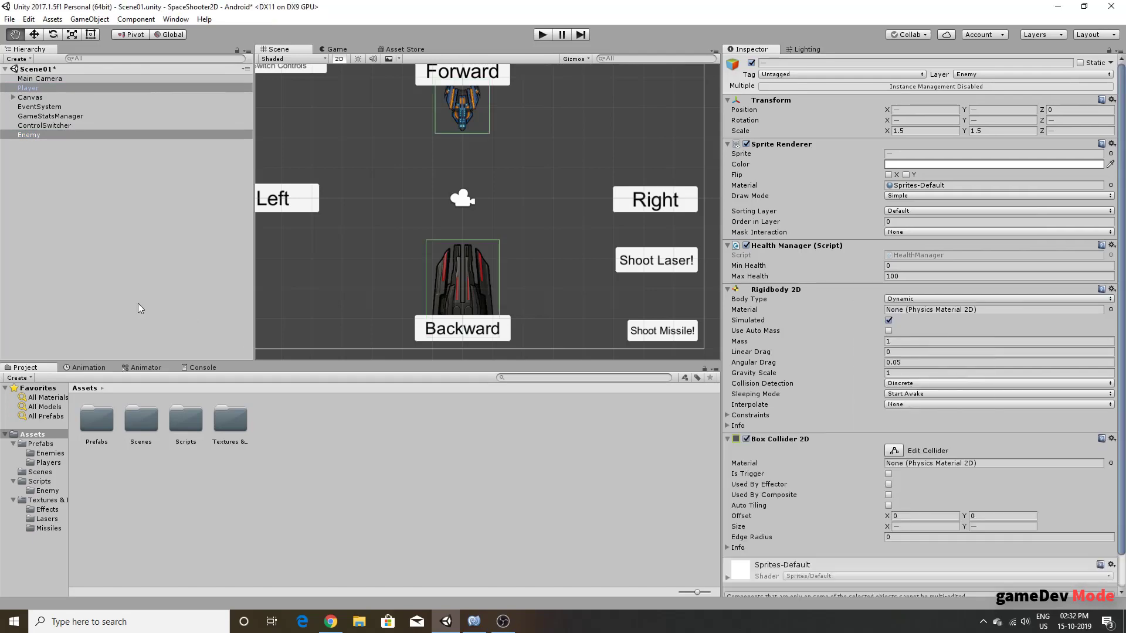
Step: Resize the Player's Box Collider 2D to 1.41 × 2.04
left_click(28, 88)
scroll(944, 491, "down", 5)
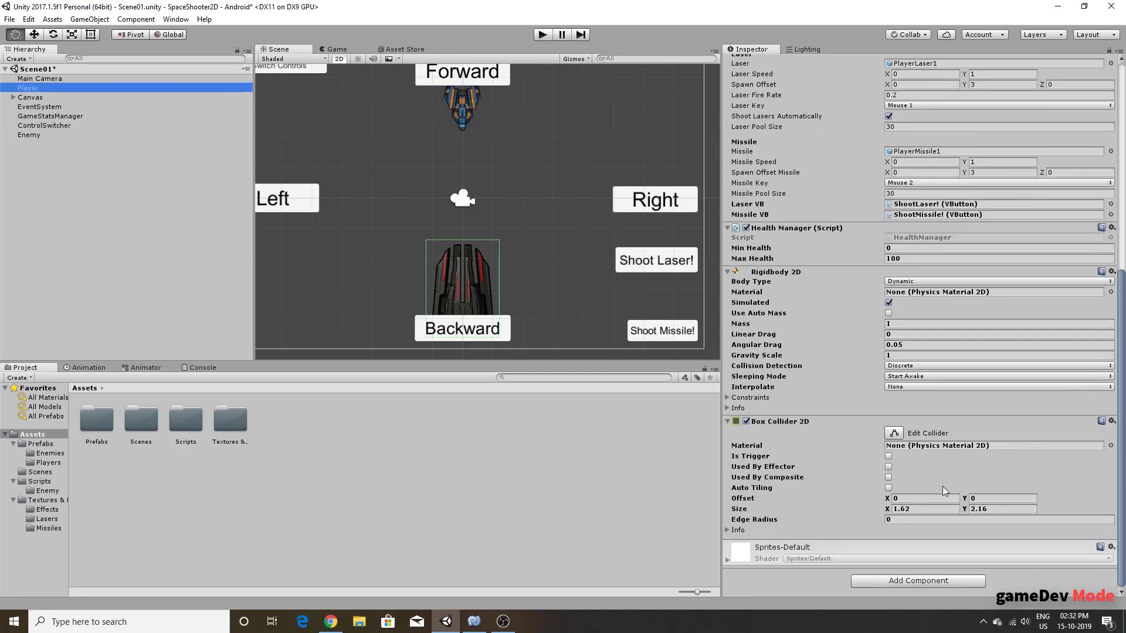
left_click_drag(892, 506, 884, 512)
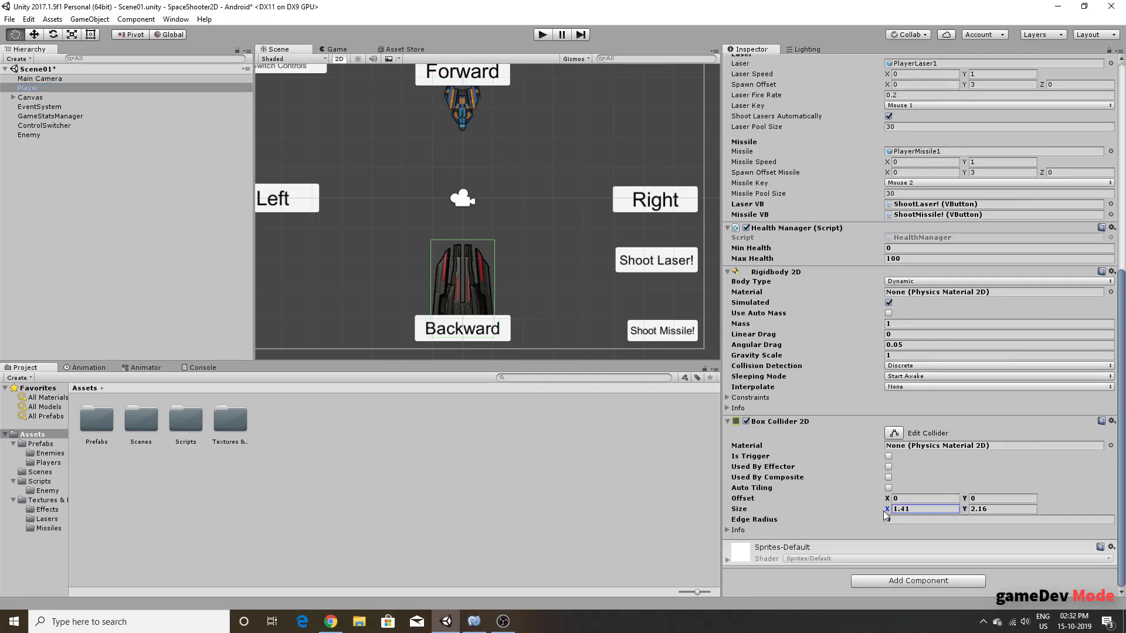
left_click_drag(967, 511, 961, 512)
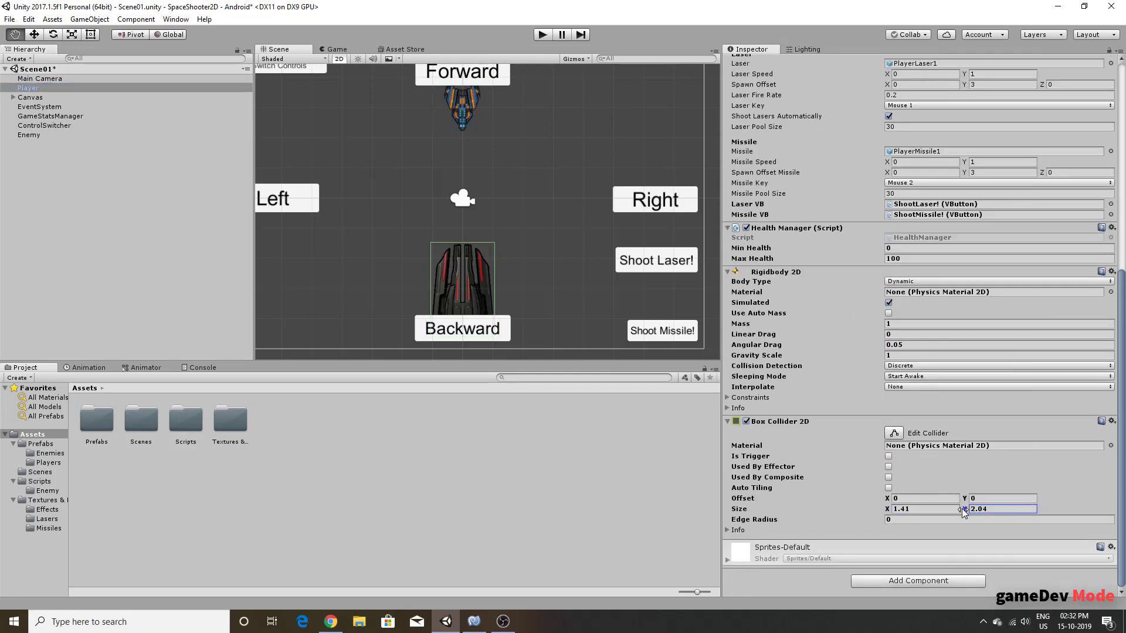
Step: Resize the Enemy's Box Collider 2D to 0.9 × 1.1 and set its Gravity Scale to 0
left_click(53, 136)
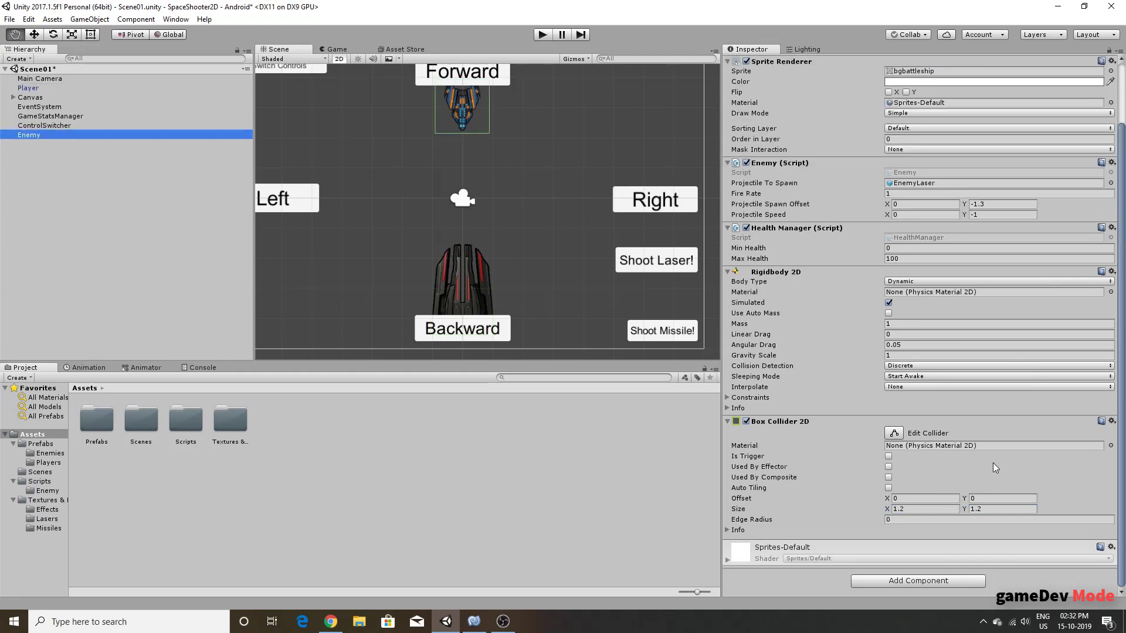
left_click_drag(887, 509, 886, 514)
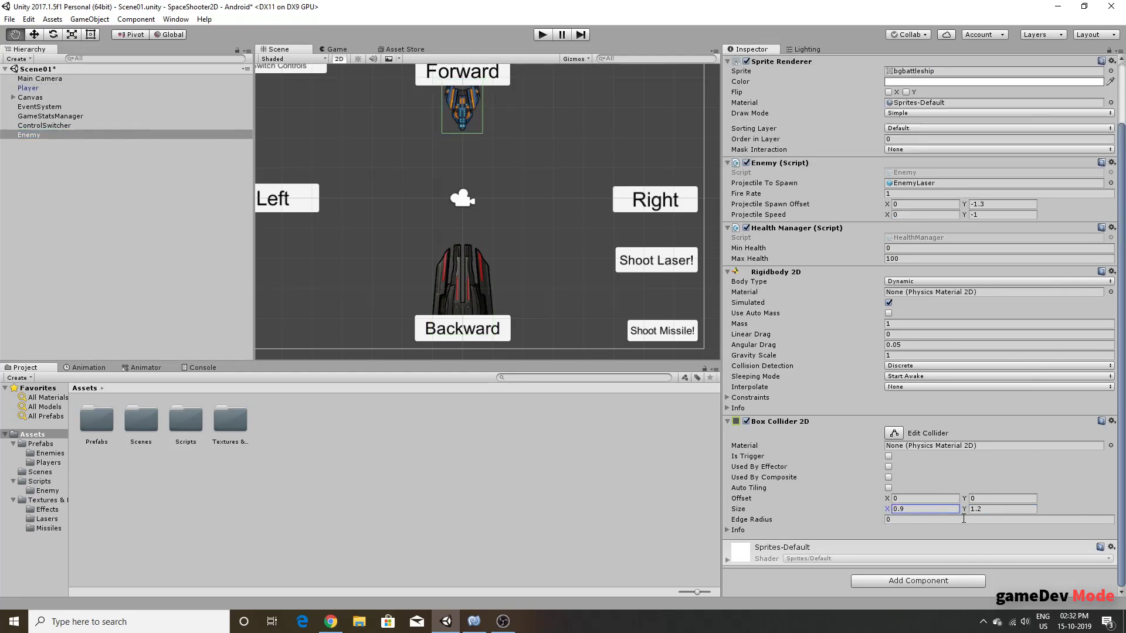
left_click_drag(963, 510, 961, 513)
left_click(902, 355)
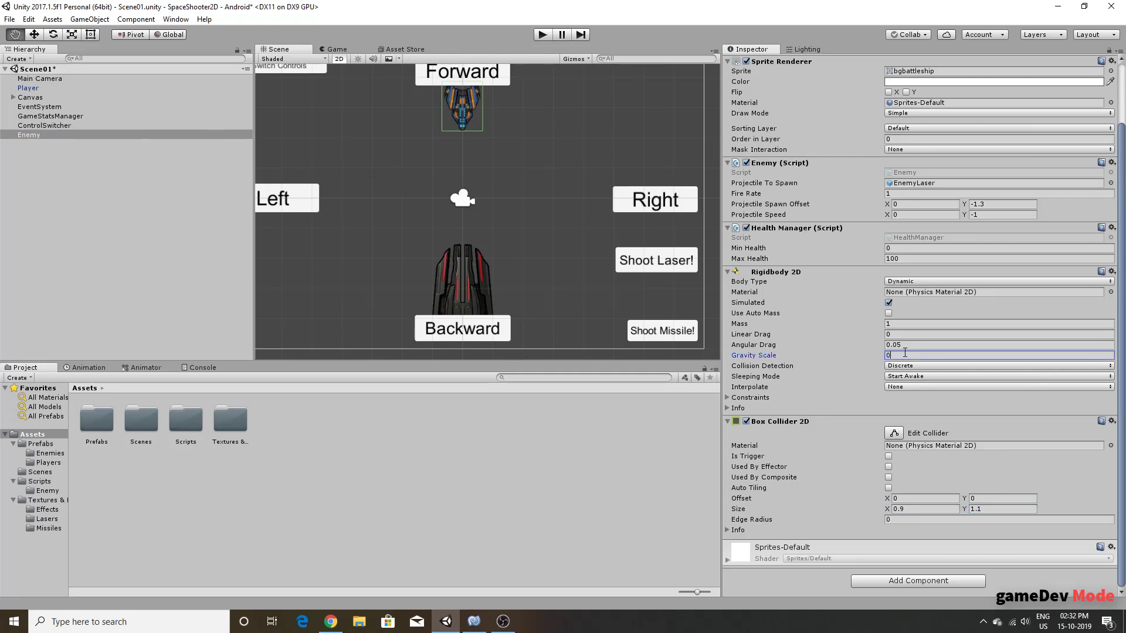
Step: Set the Player's Rigidbody 2D Gravity Scale to 0 and Body Type to Kinematic
left_click(54, 89)
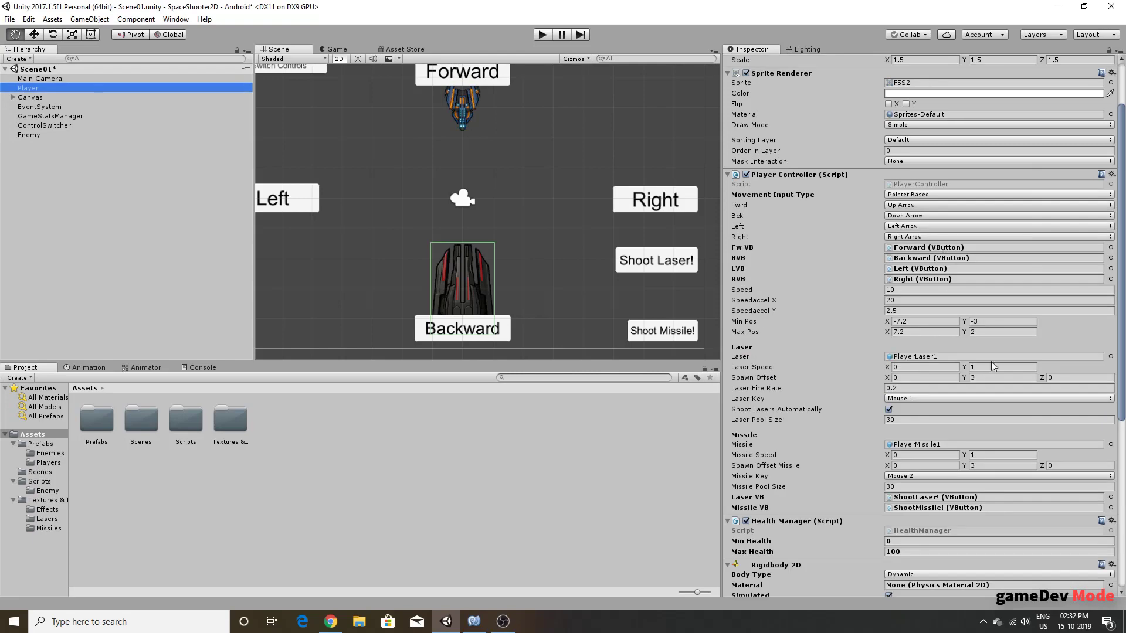
scroll(993, 366, "down", 5)
scroll(992, 366, "down", 3)
left_click(906, 354)
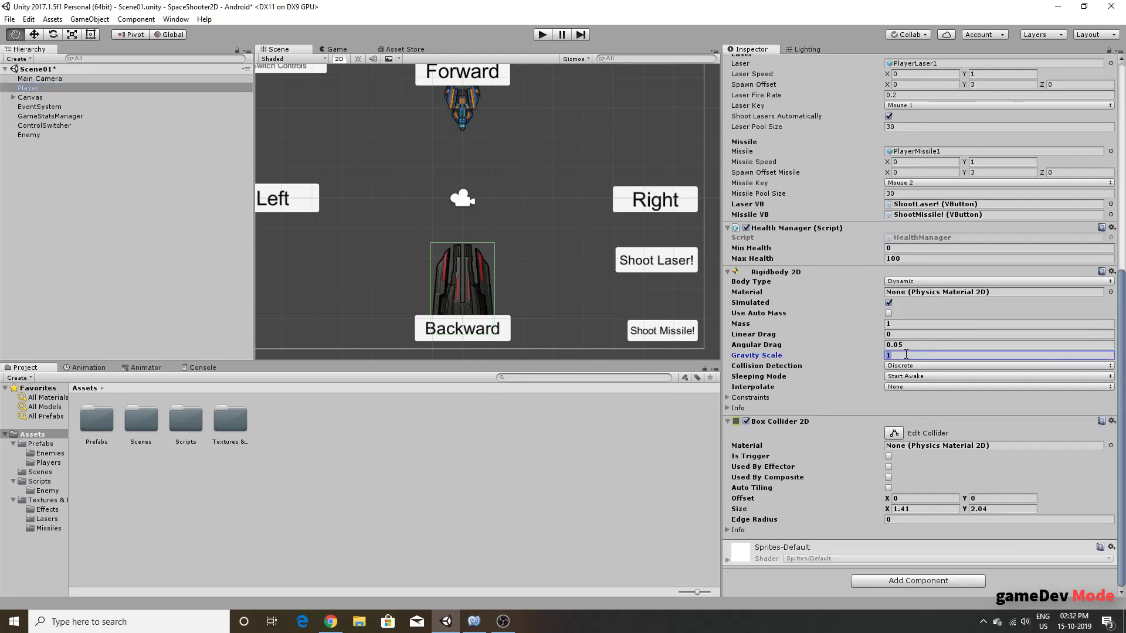
left_click(923, 282)
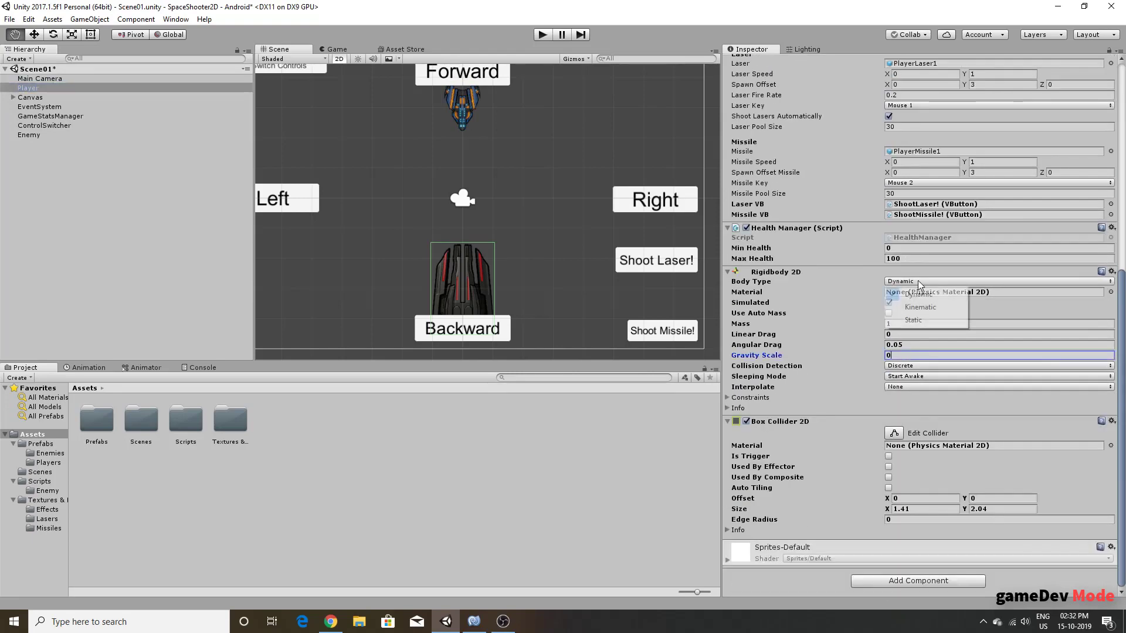
left_click(951, 315)
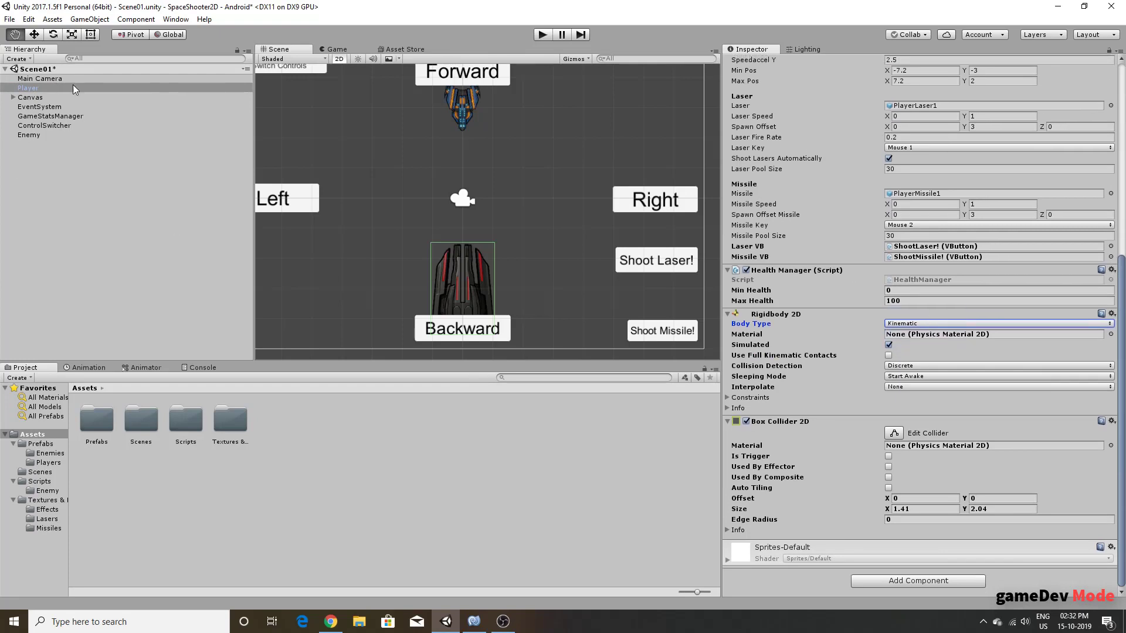
Step: Make the Enemy's Rigidbody 2D Kinematic and save the scene
left_click(43, 136)
left_click(897, 286)
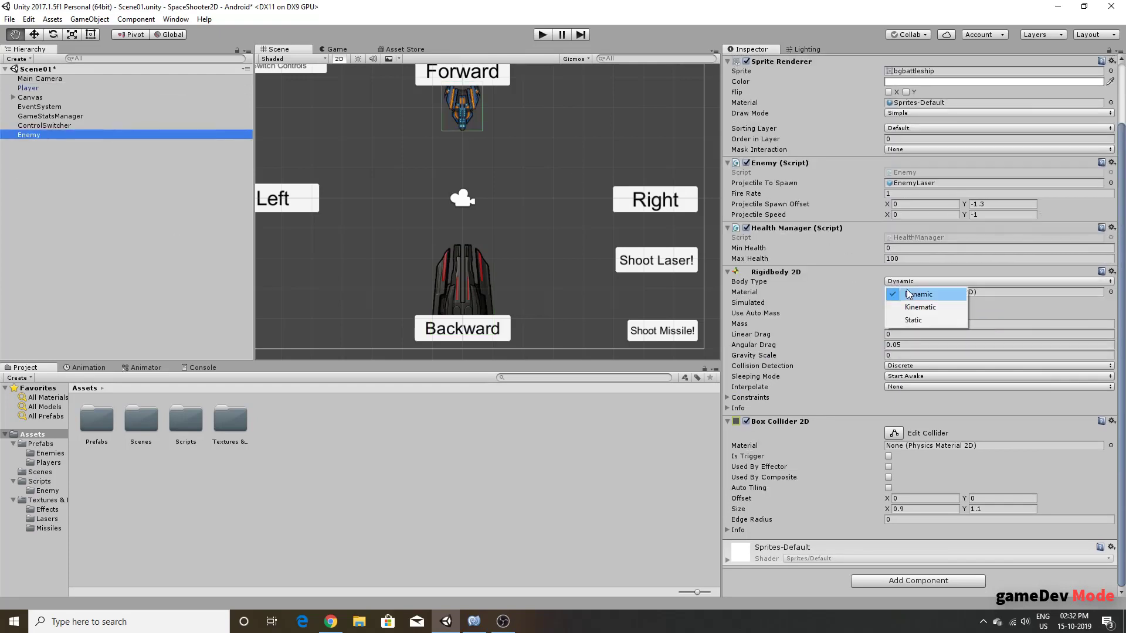
left_click(922, 307)
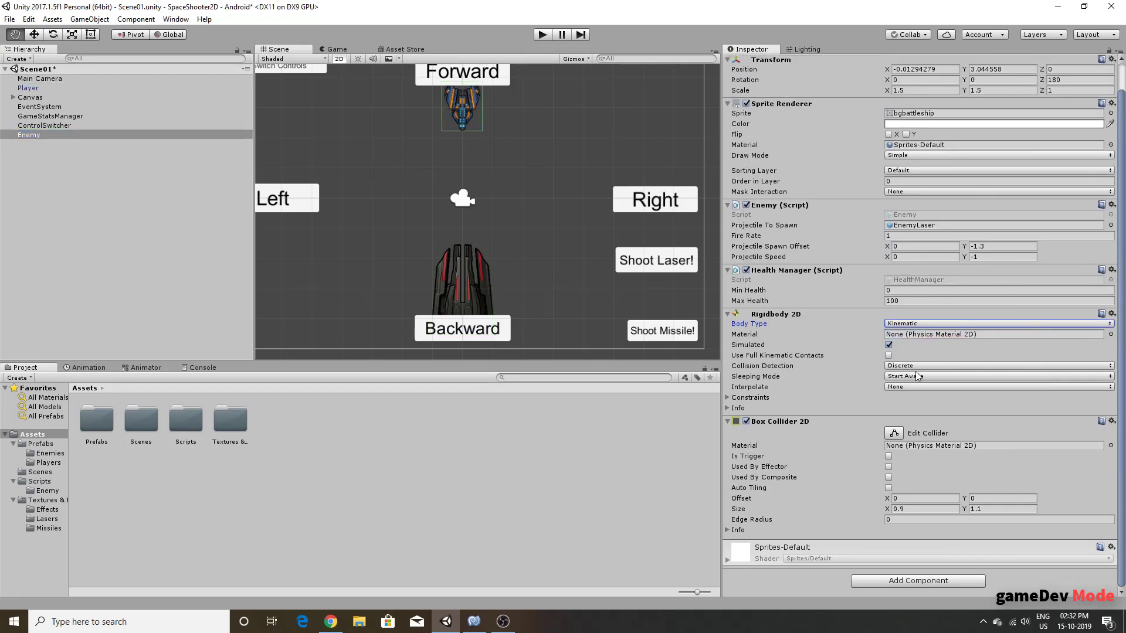
key("ctrl+s")
left_click(93, 170)
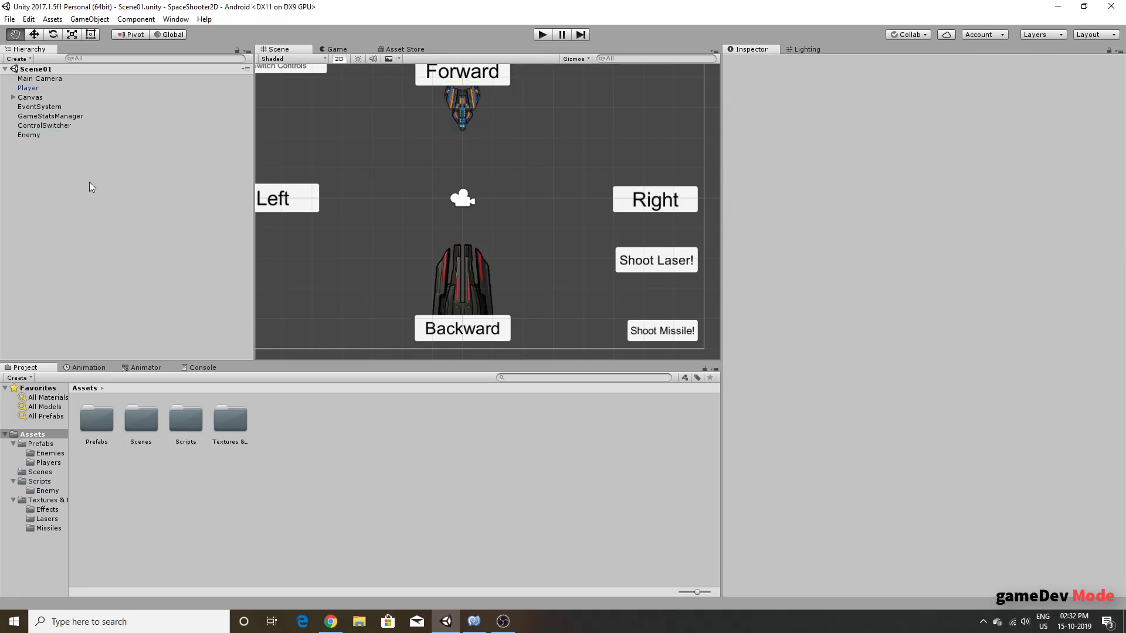
Step: Test-play the game in the Game view, moving the player ship while enemies fire, then stop
left_click(336, 49)
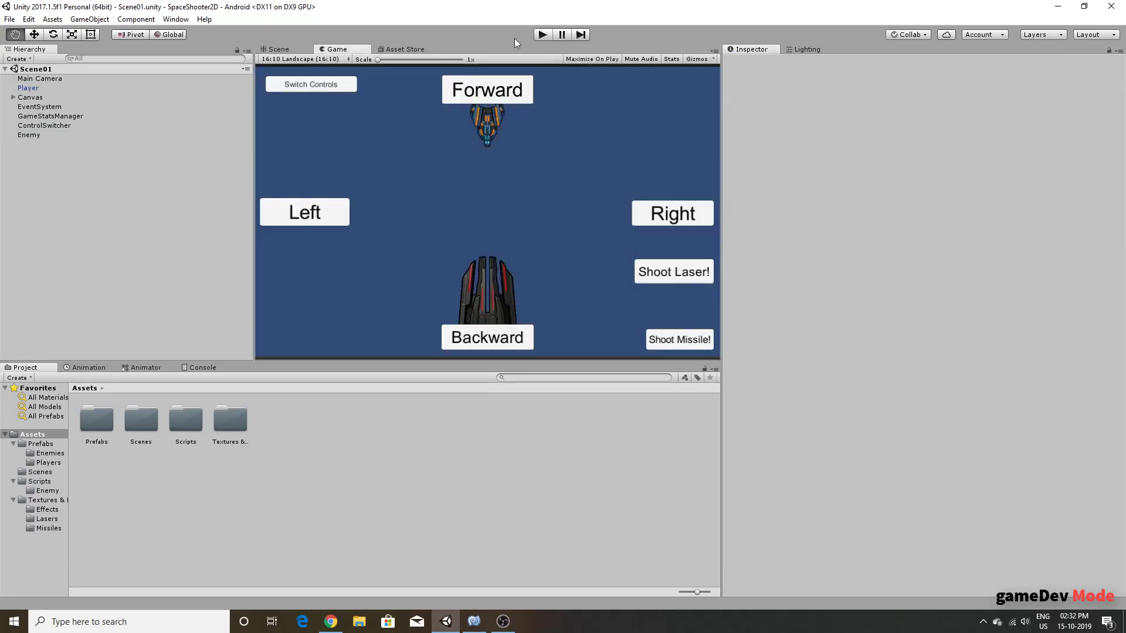
left_click(538, 36)
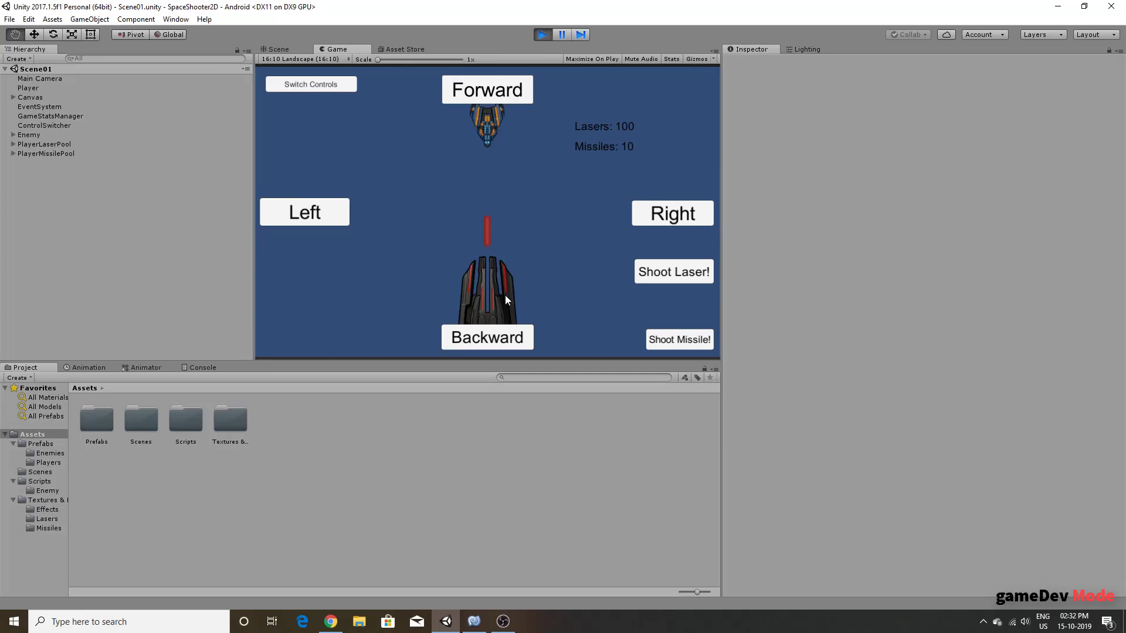
mouse_move(493, 297)
left_mouse_down()
mouse_move(543, 280)
mouse_move(488, 287)
mouse_move(513, 261)
mouse_move(382, 249)
mouse_move(572, 223)
mouse_move(448, 184)
mouse_move(393, 205)
mouse_move(535, 219)
mouse_move(515, 131)
mouse_move(420, 193)
mouse_move(480, 277)
mouse_move(494, 154)
mouse_move(462, 190)
mouse_move(511, 144)
mouse_move(511, 327)
mouse_move(478, 319)
mouse_move(537, 322)
mouse_move(484, 296)
mouse_move(530, 267)
mouse_move(516, 192)
mouse_move(466, 220)
mouse_move(450, 266)
left_mouse_up()
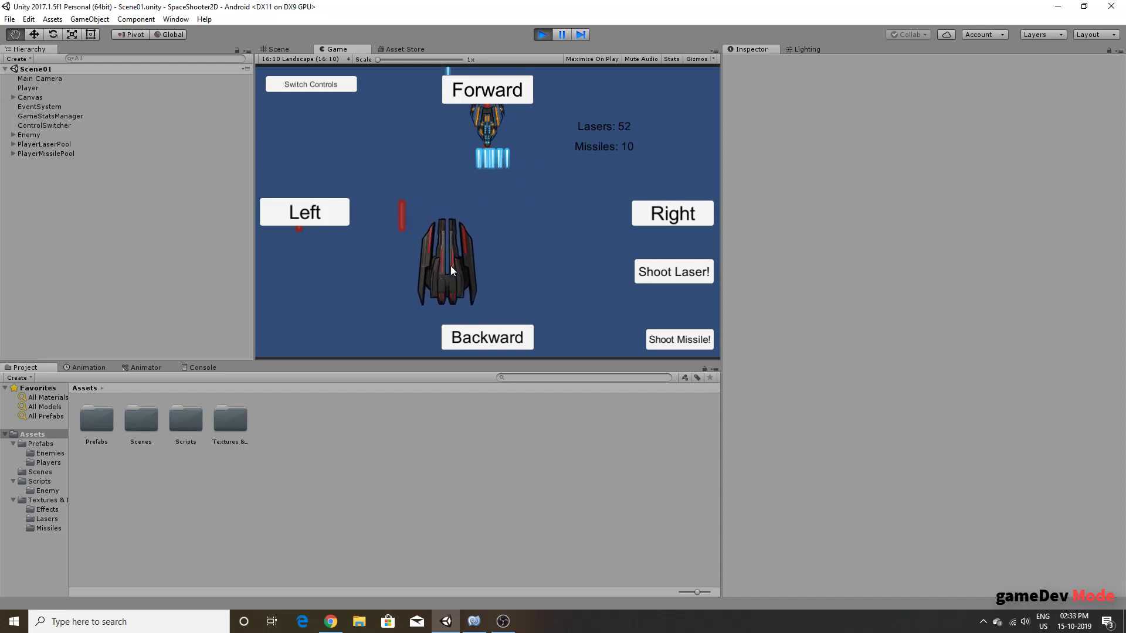
left_click(542, 34)
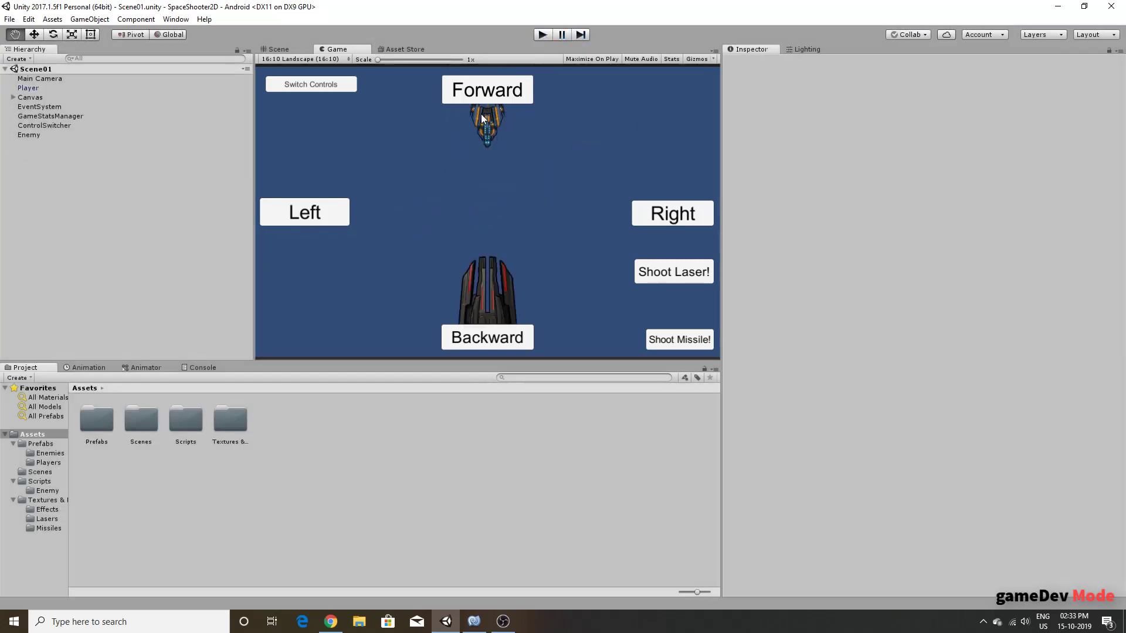
Step: Open the Physics 2D project settings to view the Layer Collision Matrix
left_click(28, 19)
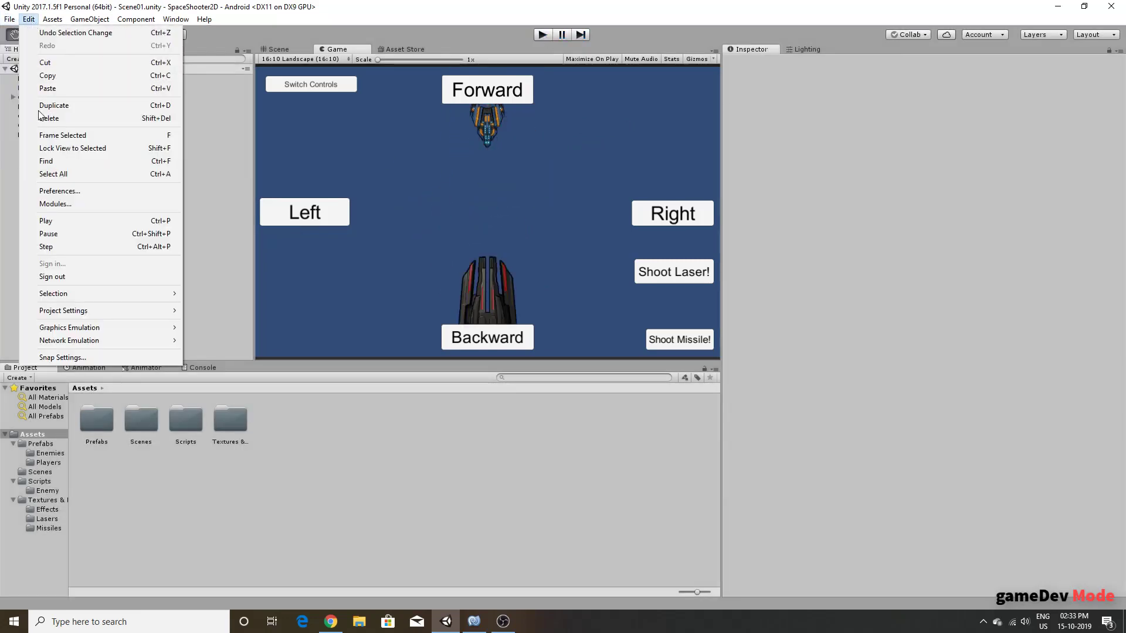
mouse_move(86, 318)
left_click(235, 384)
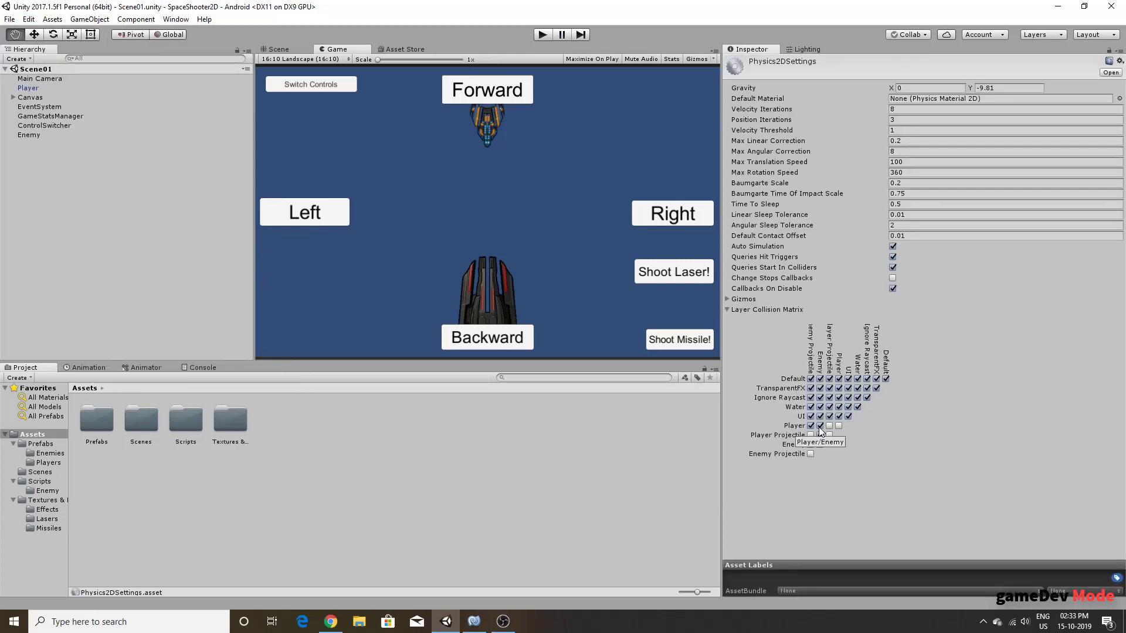
Step: Close the 2D physics settings and inspect the Enemy and Player components
left_click(139, 218)
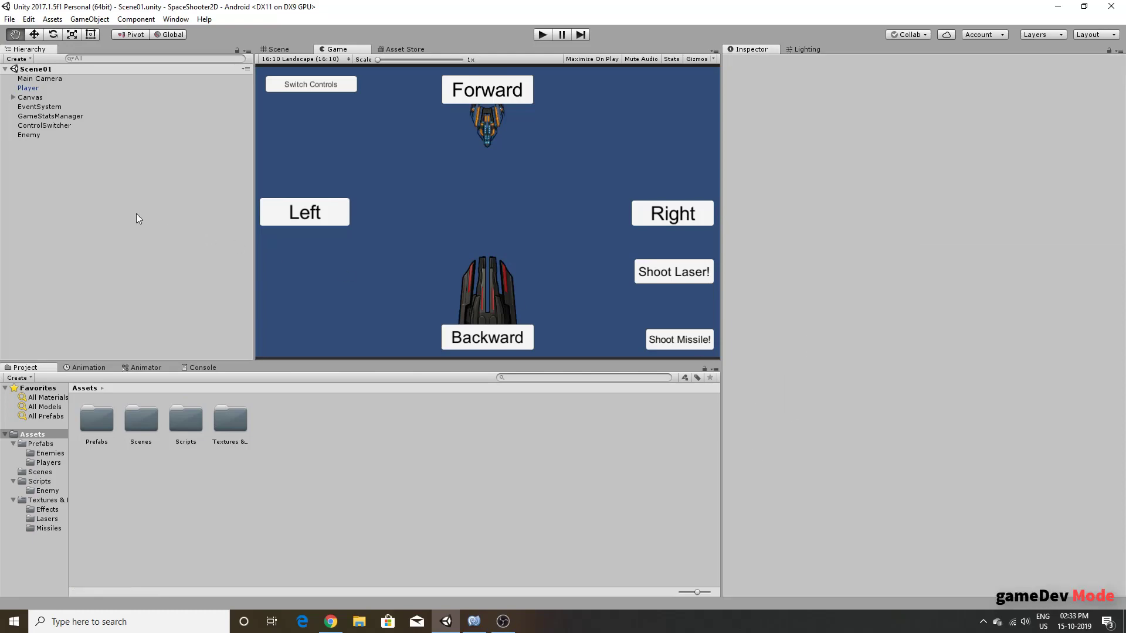
left_click(30, 135)
left_click(80, 89)
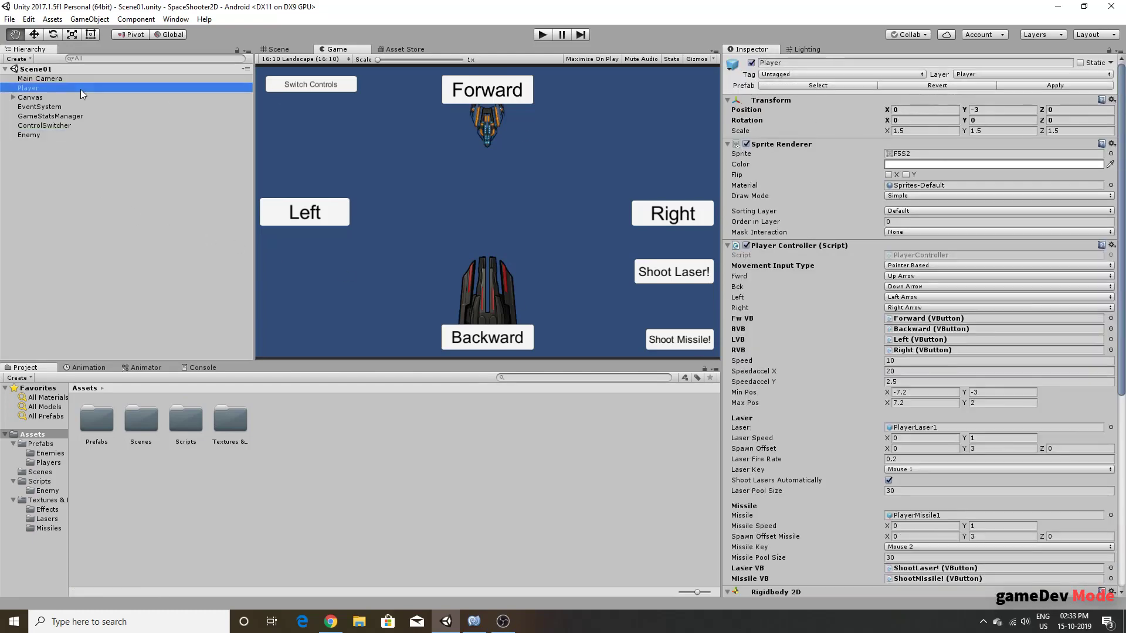
Step: Play-test the game, flying the player ship up while it fires lasers
left_click(72, 189)
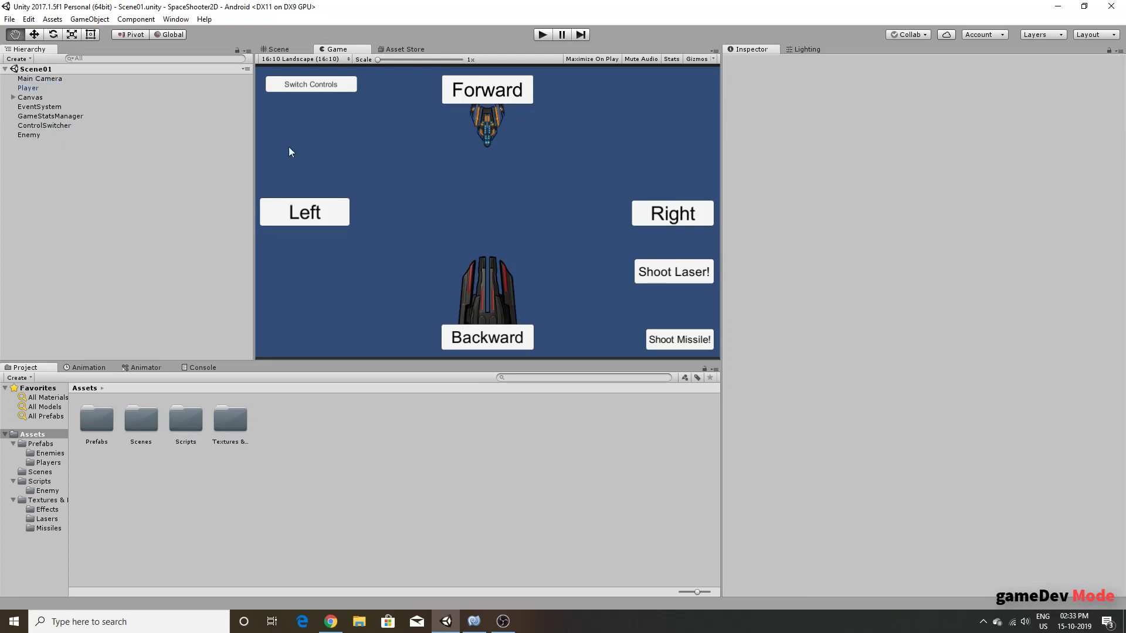
left_click(537, 37)
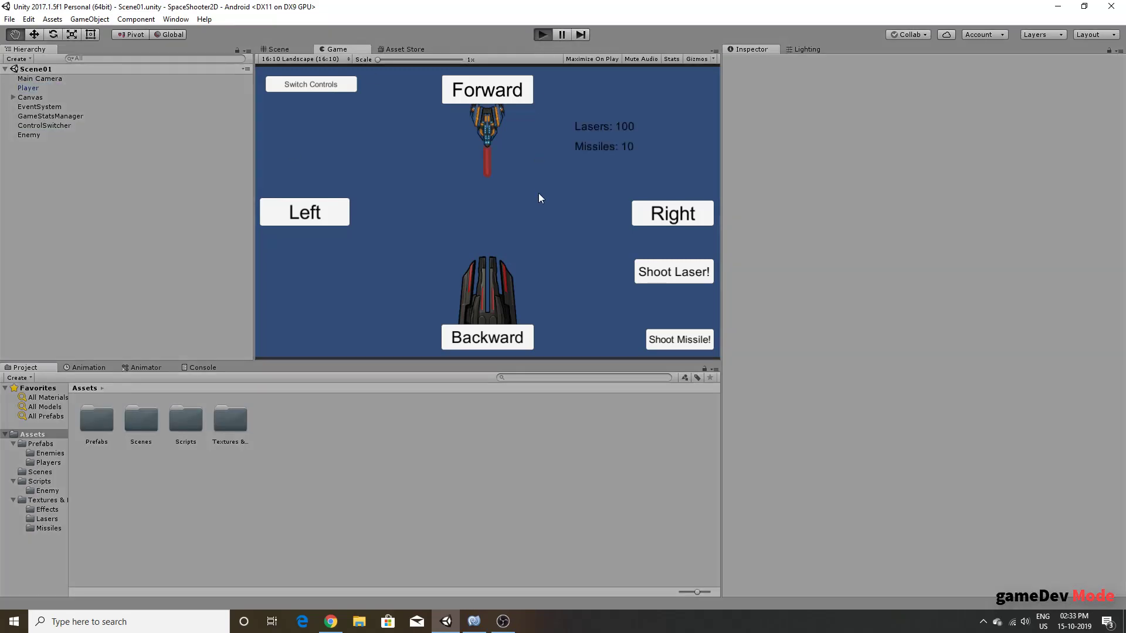
mouse_move(500, 291)
left_mouse_down()
mouse_move(605, 150)
mouse_move(419, 99)
mouse_move(626, 135)
mouse_move(386, 138)
mouse_move(398, 155)
mouse_move(435, 146)
mouse_move(410, 151)
left_mouse_up()
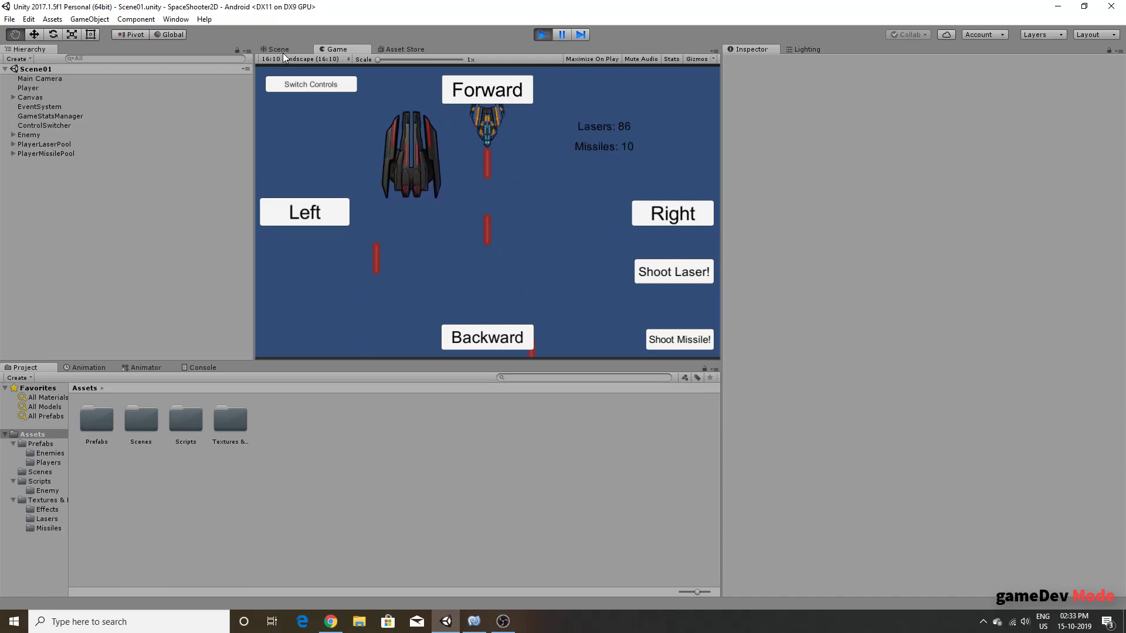
Step: Stop play mode and set the Enemy's Rigidbody 2D body type to Dynamic
left_click(543, 34)
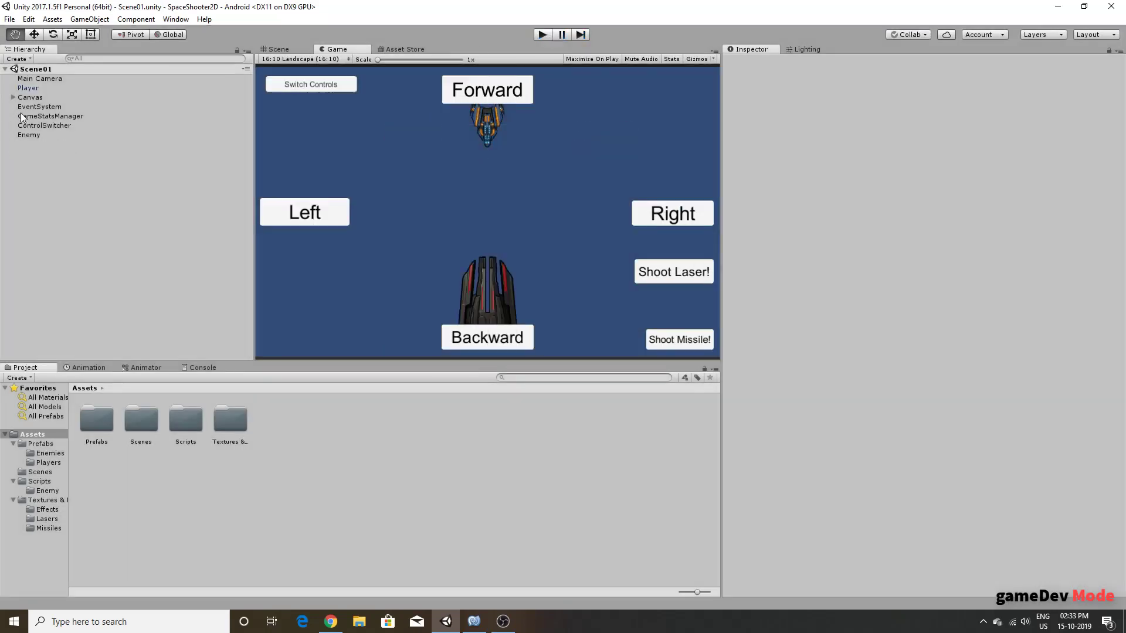
left_click(51, 86)
left_click(35, 134)
scroll(1026, 246, "down", 2)
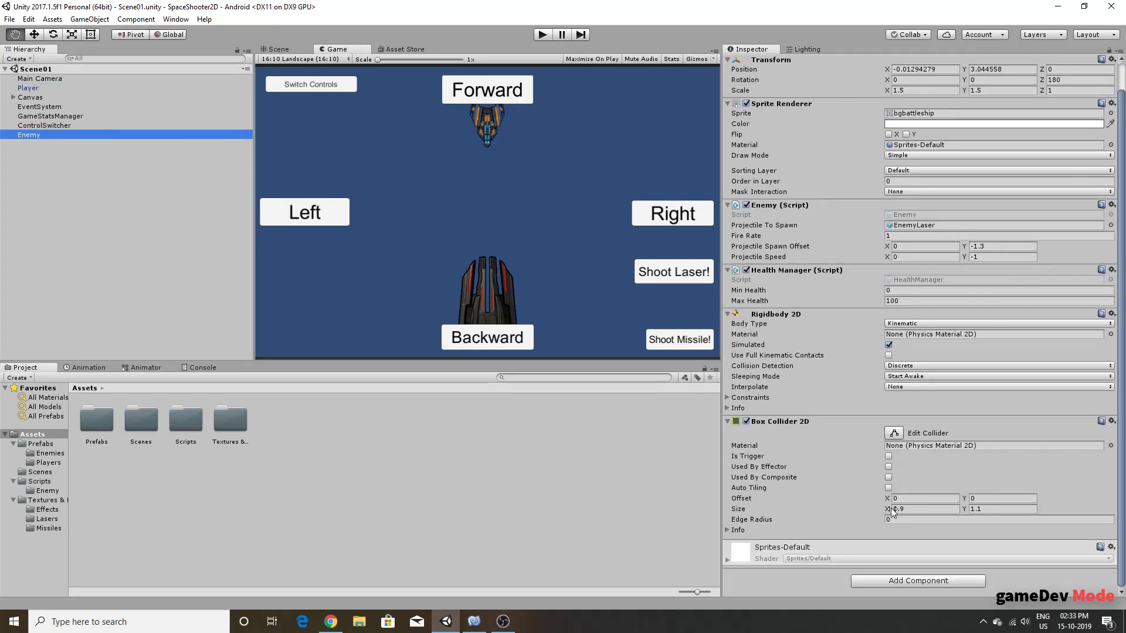
scroll(893, 394, "up", 2)
left_click(909, 352)
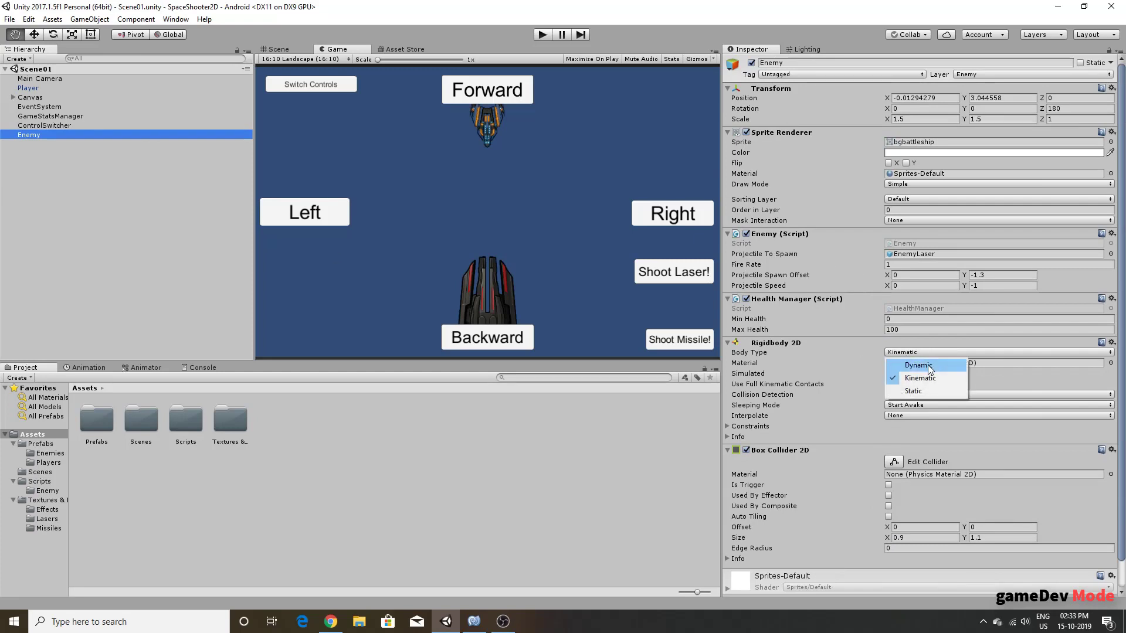
left_click(918, 364)
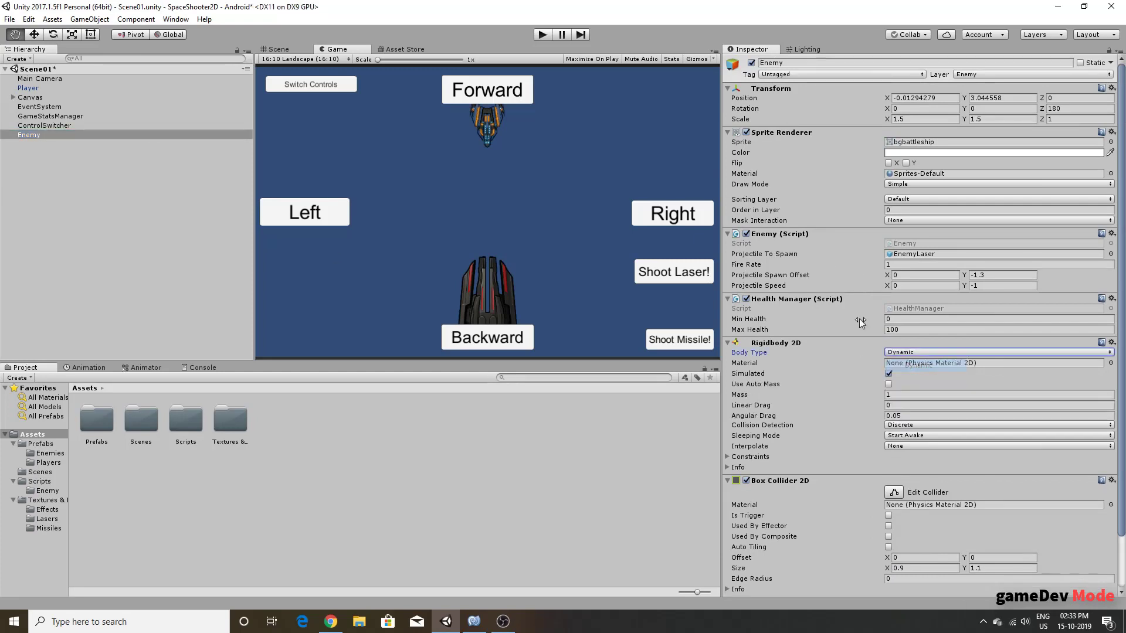
Step: Play-test with the Dynamic Enemy, then restore its body type to Kinematic
left_click(546, 37)
mouse_move(494, 290)
left_mouse_down()
mouse_move(288, 227)
mouse_move(364, 170)
mouse_move(463, 158)
left_mouse_up()
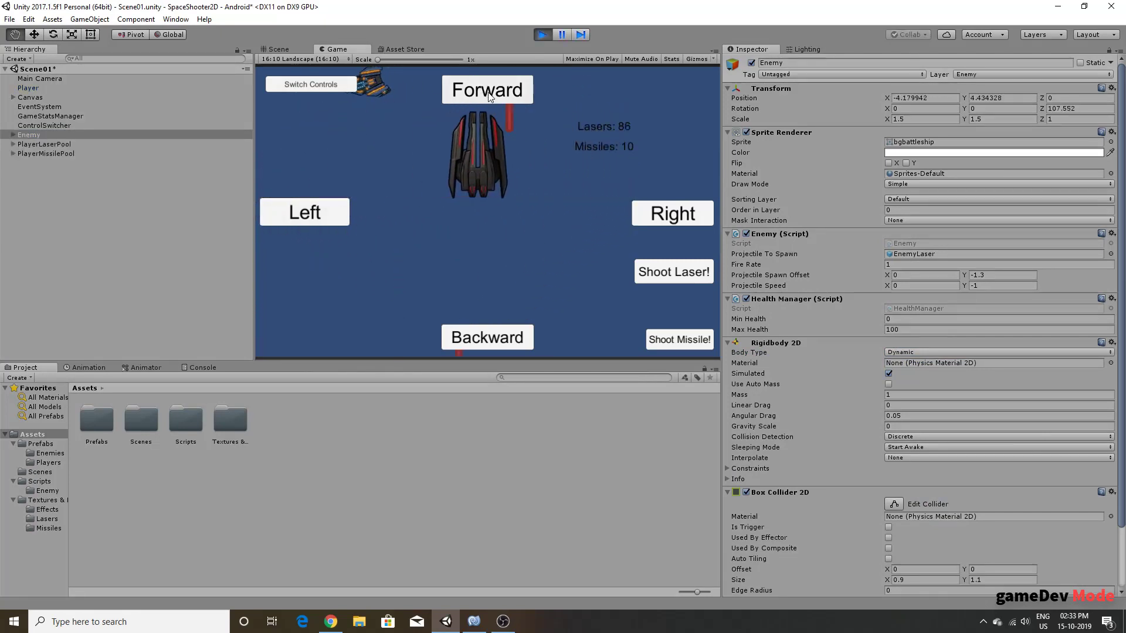
left_click(535, 37)
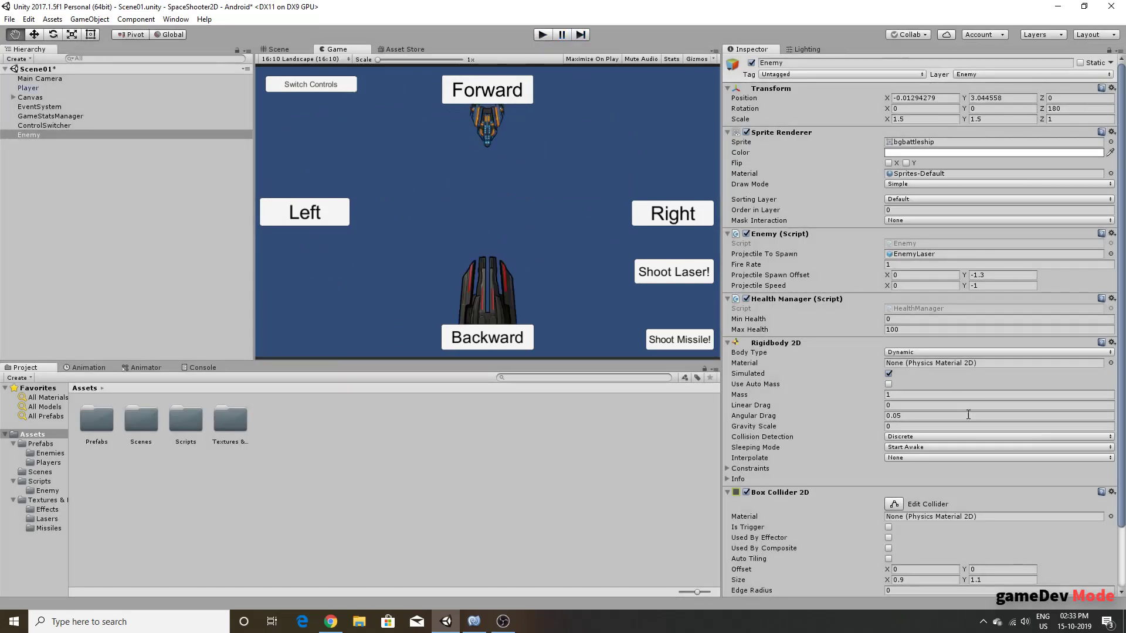
left_click(929, 353)
left_click(947, 380)
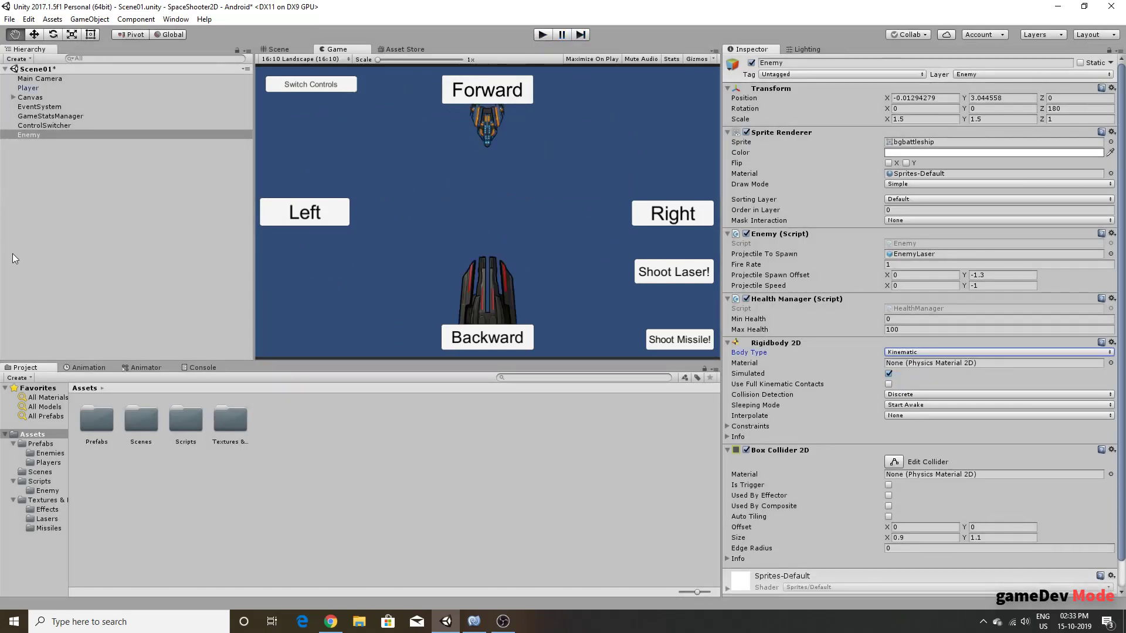
left_click(221, 237)
Step: In the Scene view, frame the ships, select the Enemy, and go to the code editor
left_click(287, 52)
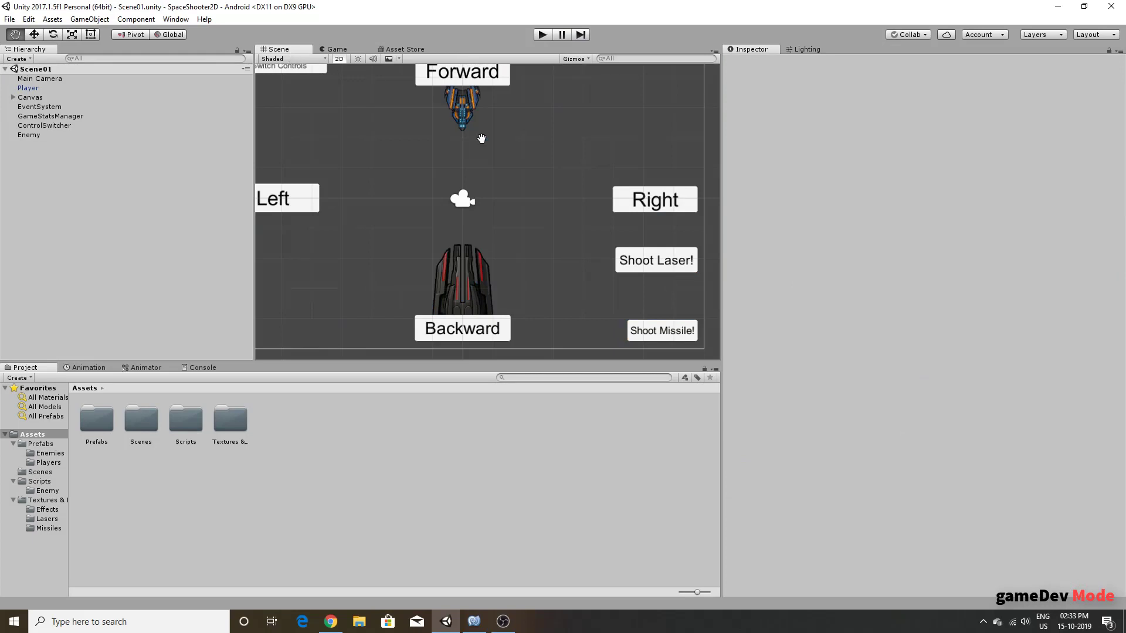
scroll(485, 148, "up", 1)
mouse_move(501, 249)
left_mouse_down()
mouse_move(519, 223)
mouse_move(496, 191)
left_mouse_up()
scroll(519, 224, "up", 1)
scroll(520, 224, "down", 1)
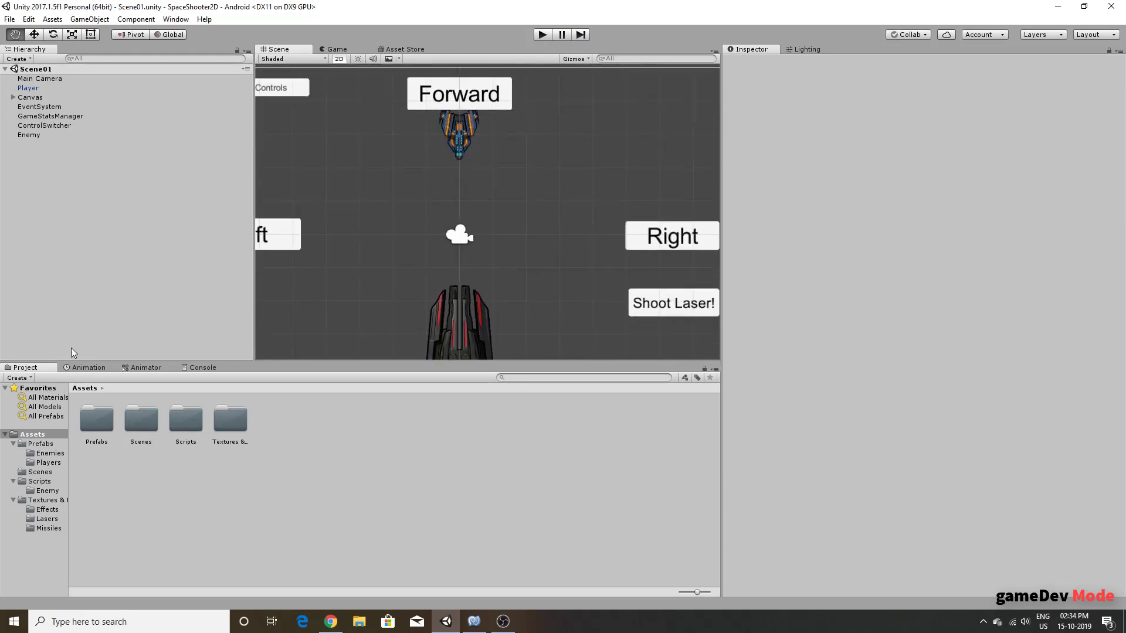
left_click(62, 136)
left_click(354, 218)
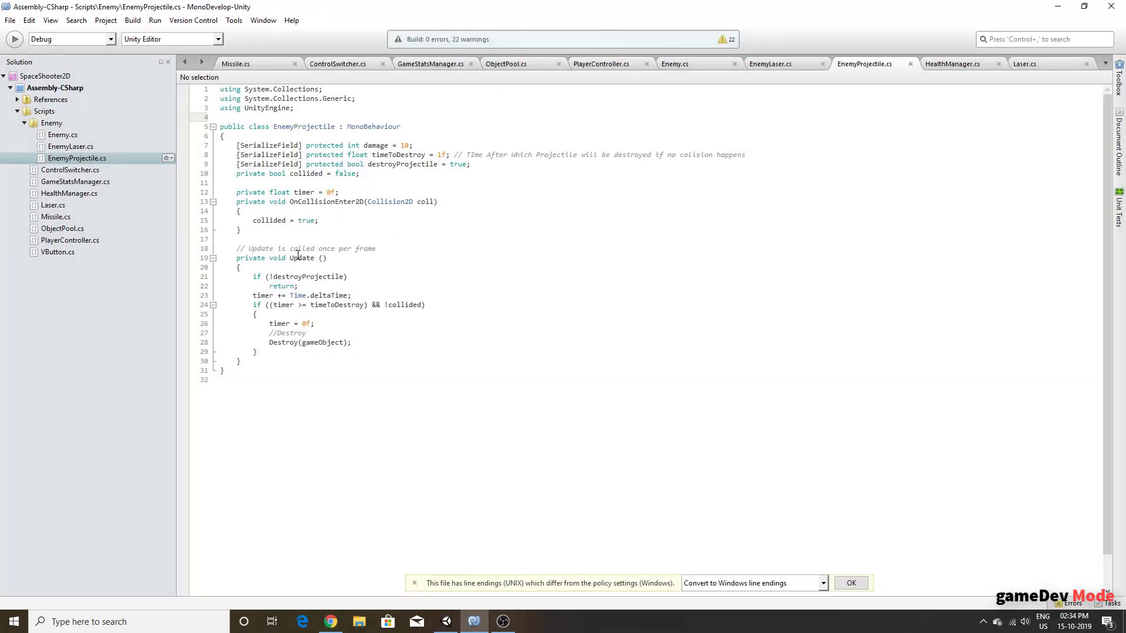
Step: Review the collided = true line, then bring up Laser.cs's collision handler
left_click(331, 221)
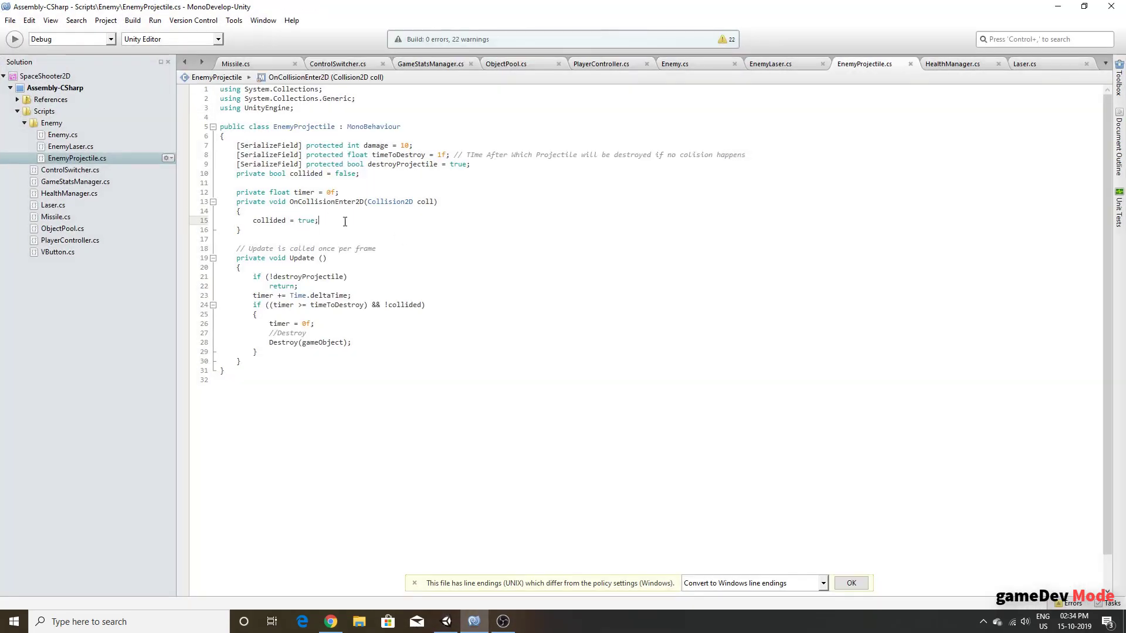
left_click_drag(345, 221, 263, 221)
left_click(361, 221)
left_click(1045, 64)
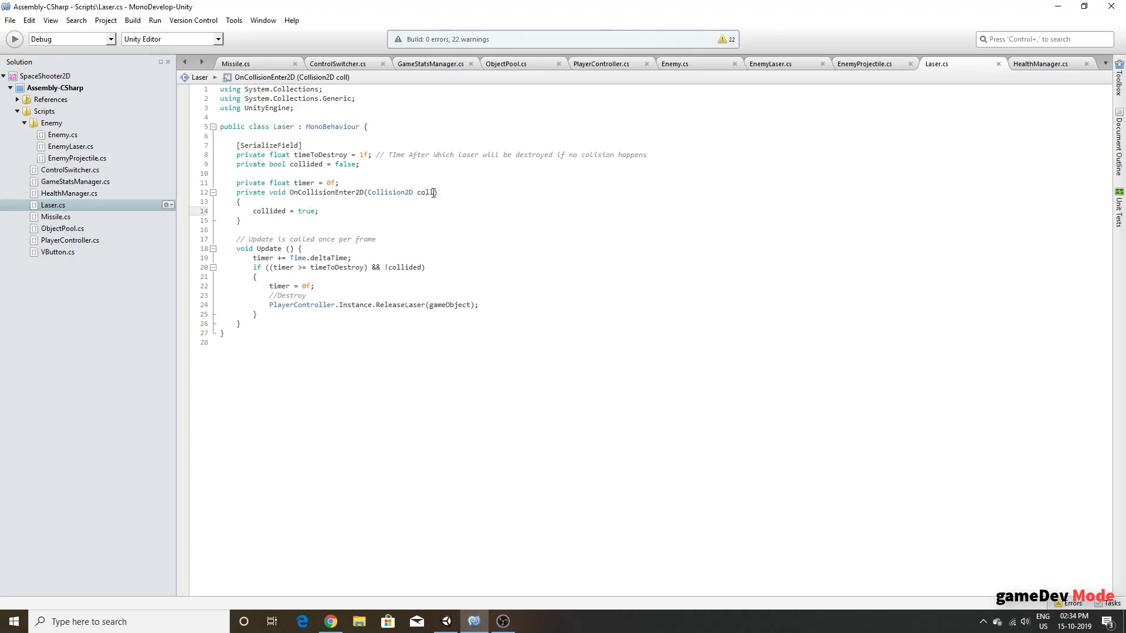
left_click(431, 191)
key("Down")
left_click(367, 209)
Step: Add a [SerializeField] private int damage = 25 field below timeToDestroy
left_click(696, 151)
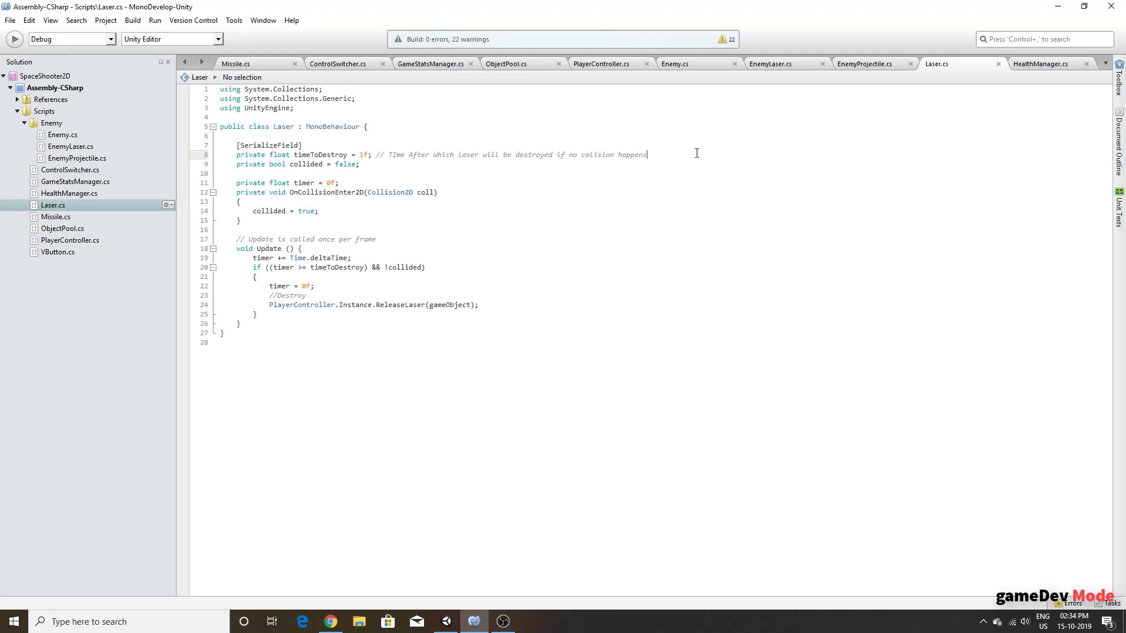
key("Return")
type("prop")
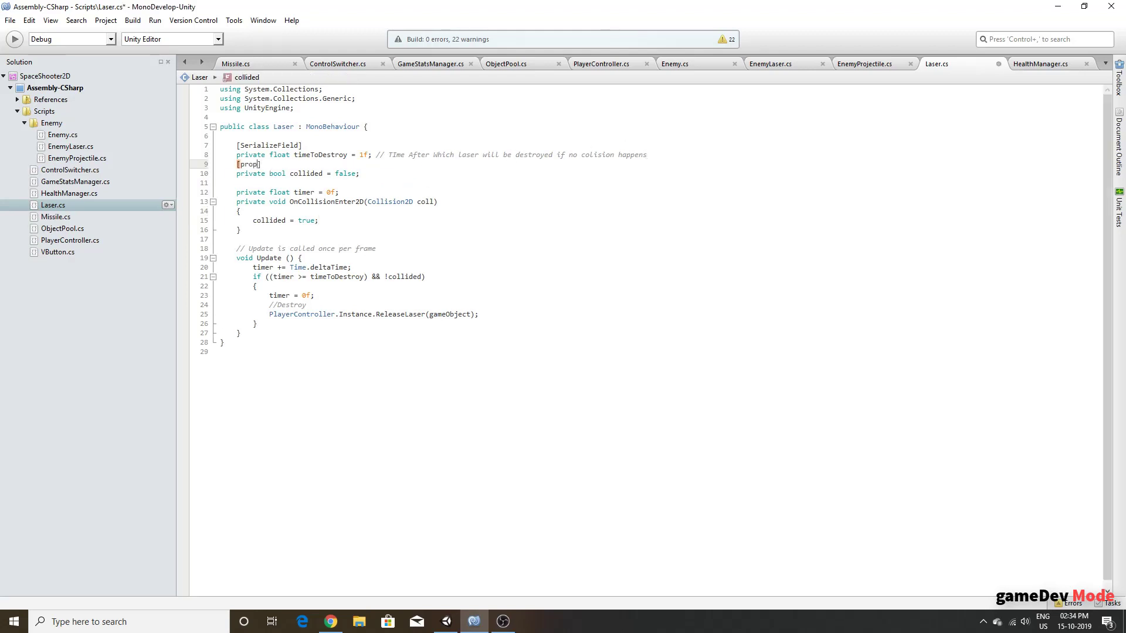
key("BackSpace")
key("BackSpace")
key("BackSpace")
type("Se")
key("Return")
type("privatre")
key("BackSpace")
key("BackSpace")
type("e")
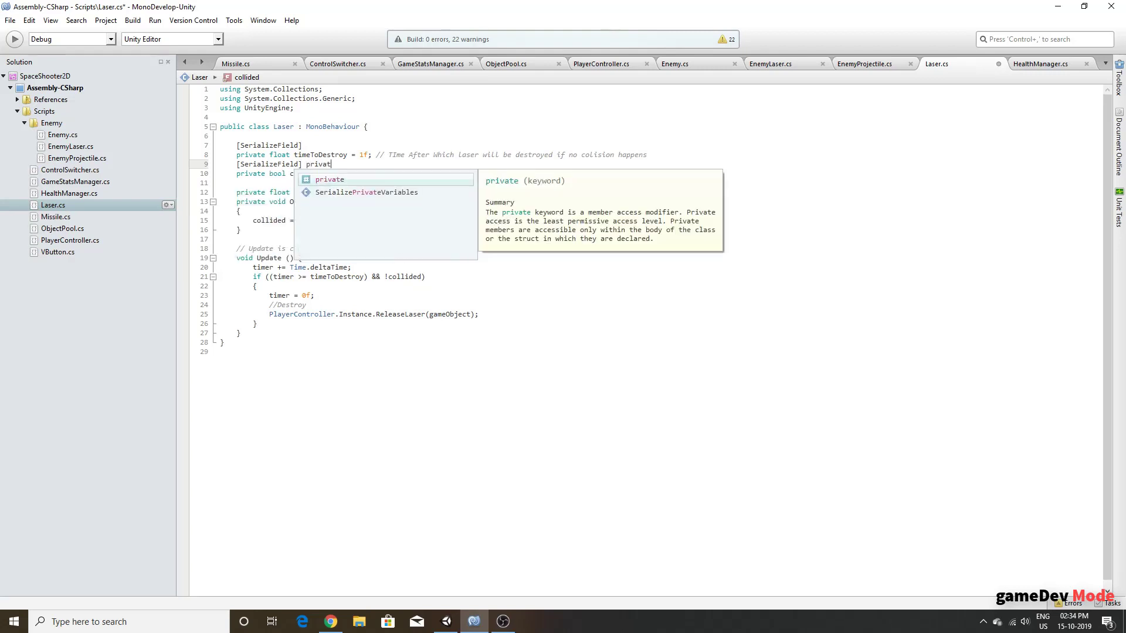
type(" int damage =")
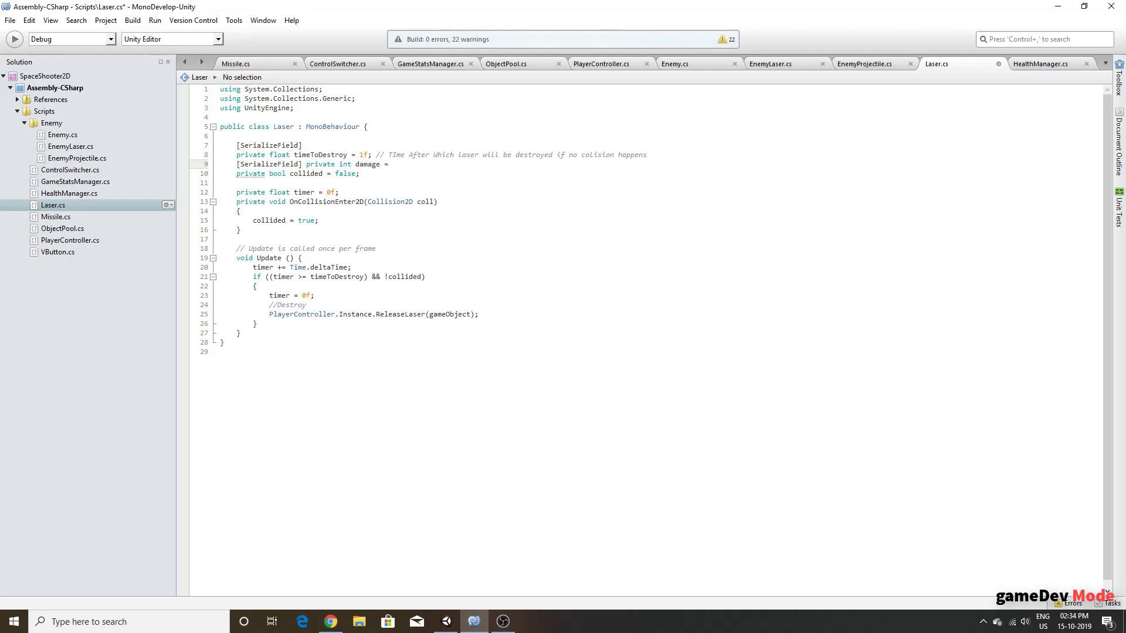
type(";")
Step: Join timeToDestroy onto its [SerializeField] line and save Laser.cs
left_click(238, 155)
key("BackSpace")
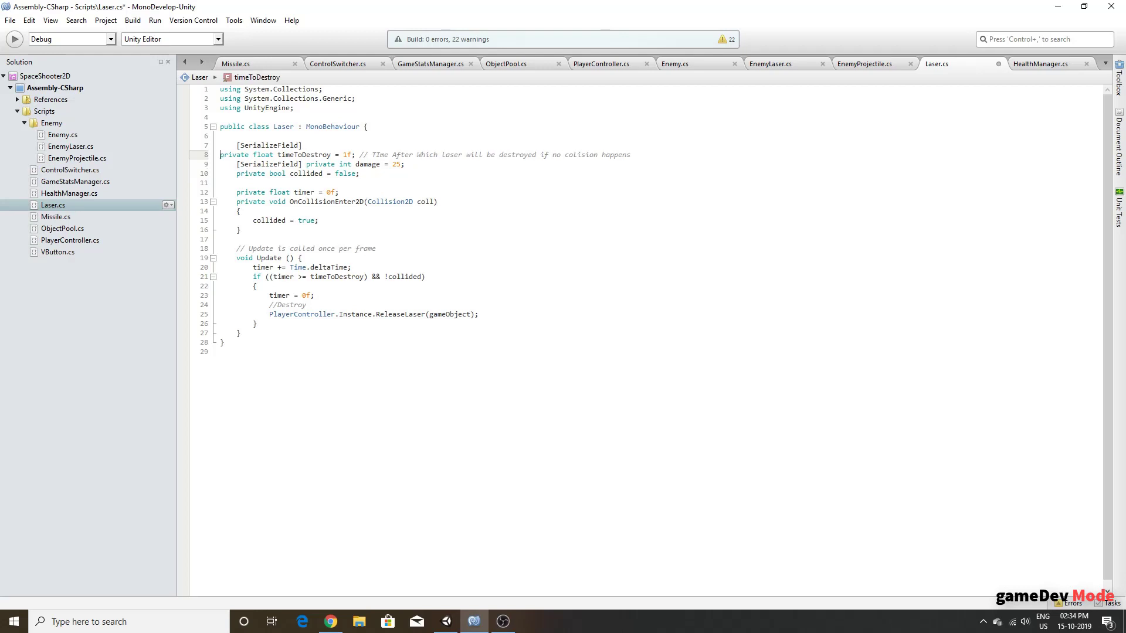
key("BackSpace")
key("ctrl+s")
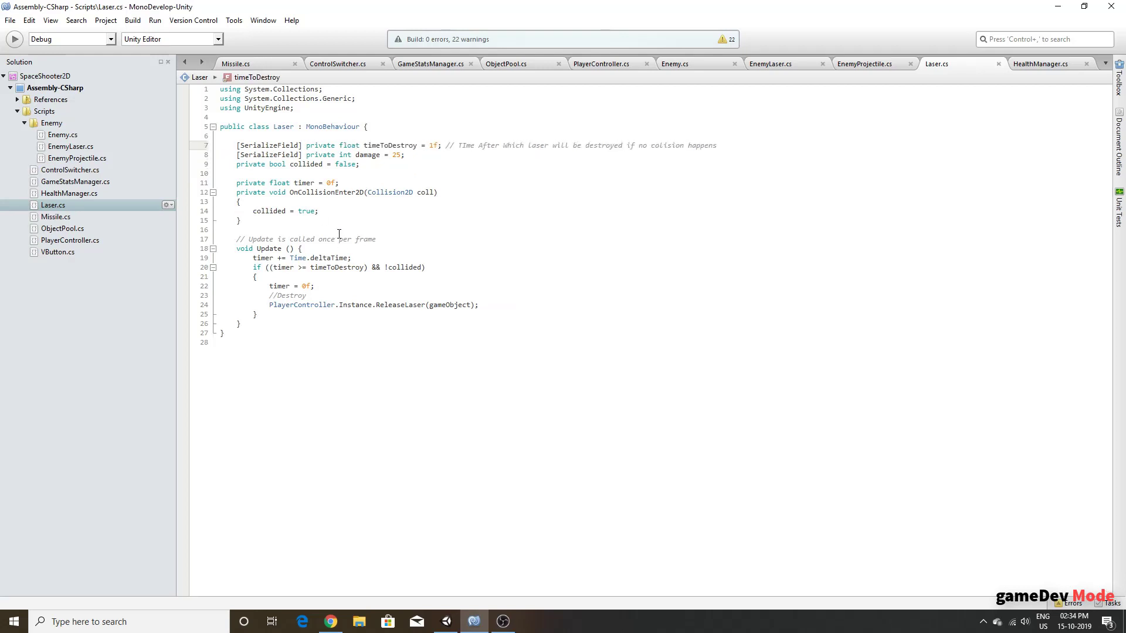
left_click(326, 211)
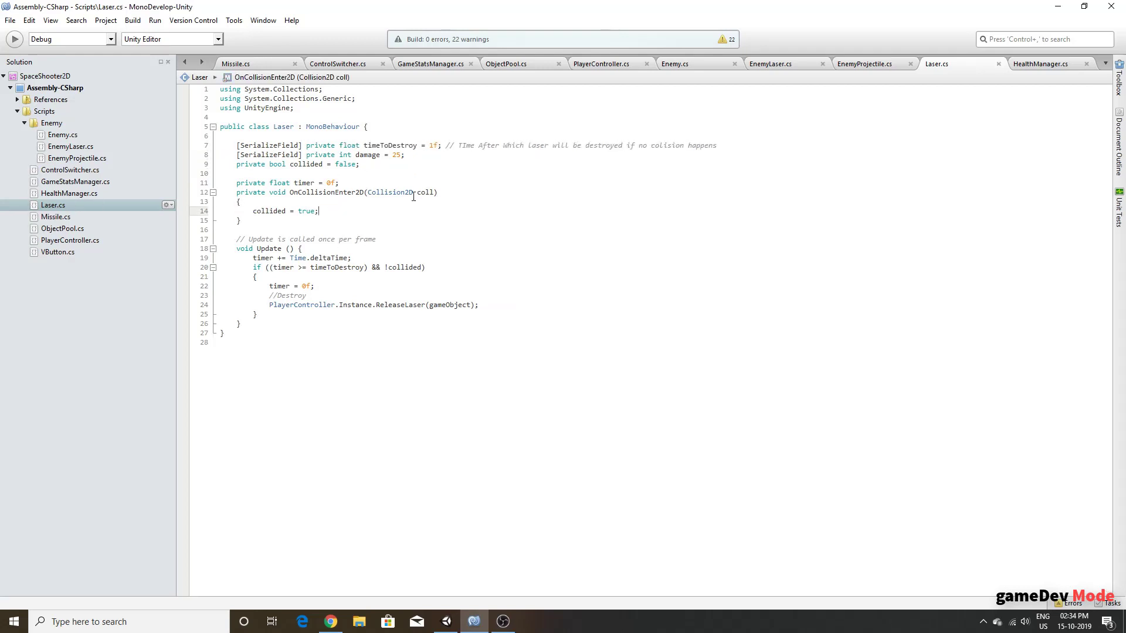
Step: After collided = true, add an if condition on coll.gameObject.GetComponent<Enemy>()
key("Return")
type("if()")
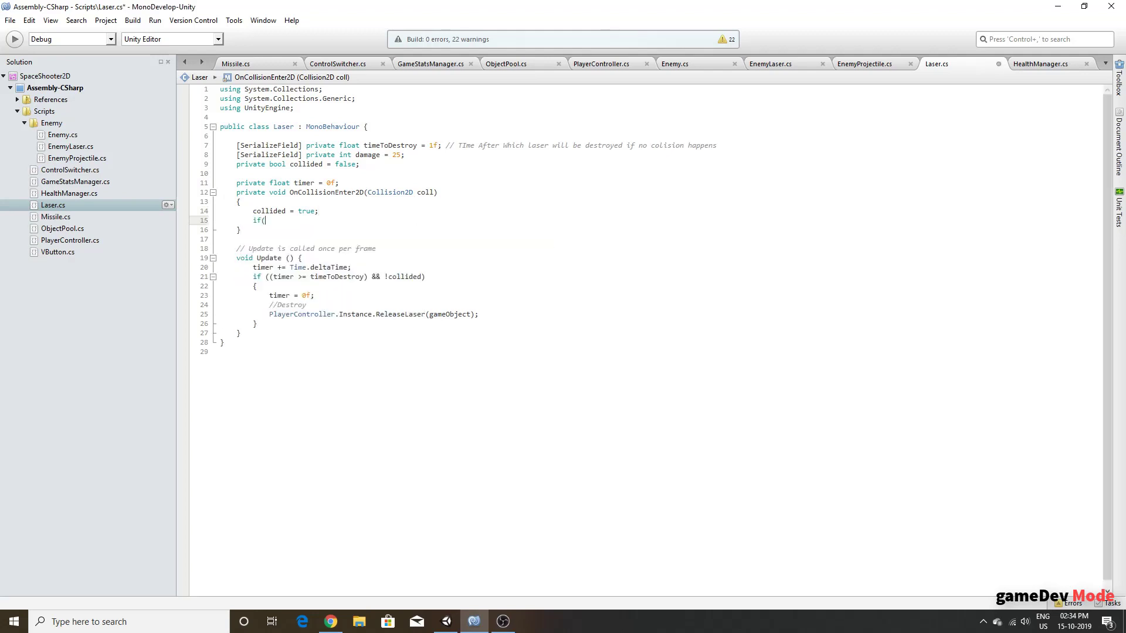
type("coll")
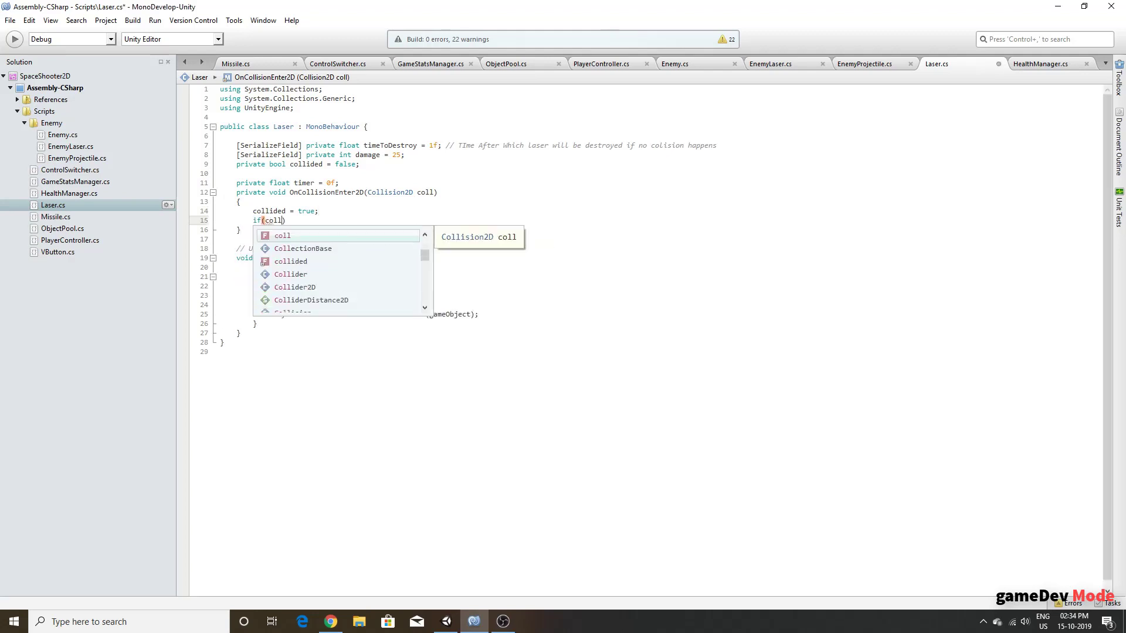
type(".")
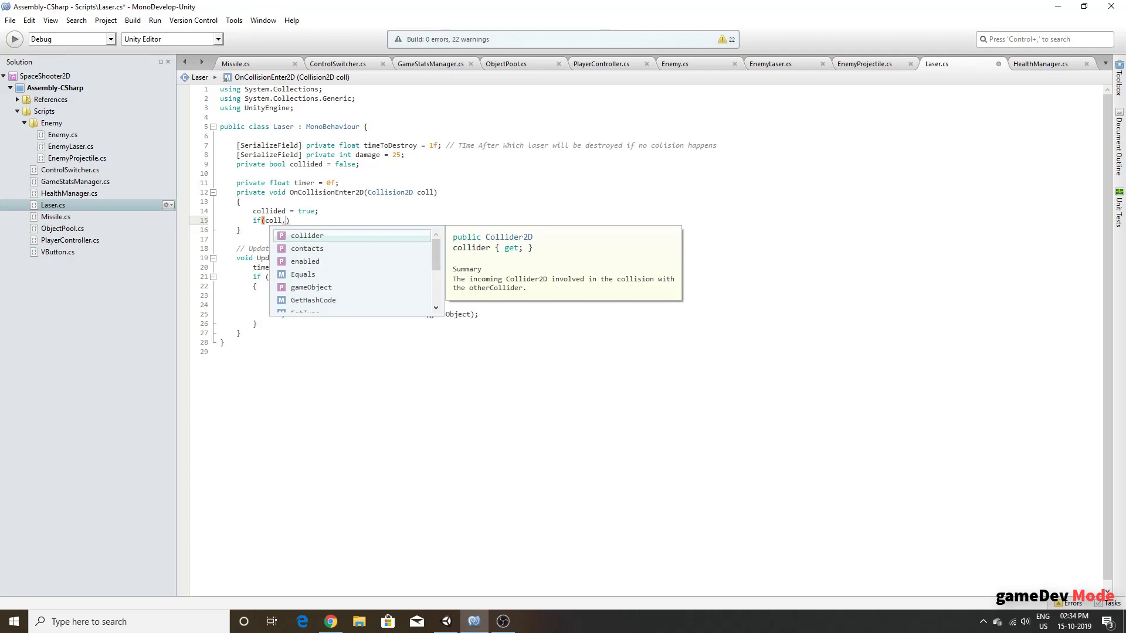
type("ga")
key("Return")
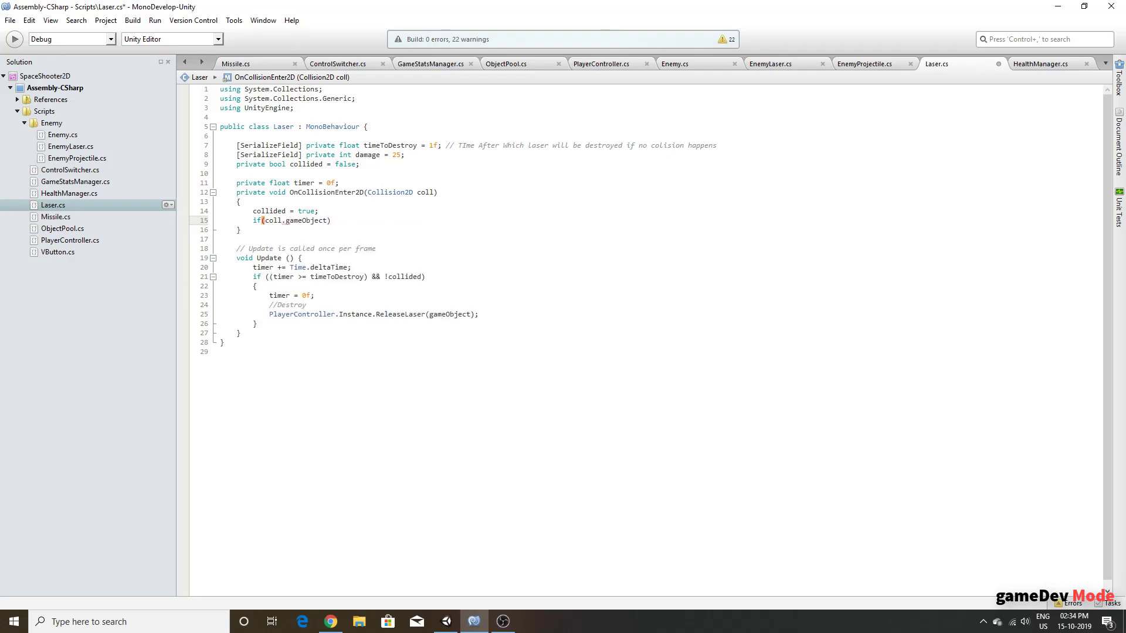
type(".")
key("Up")
key("Up")
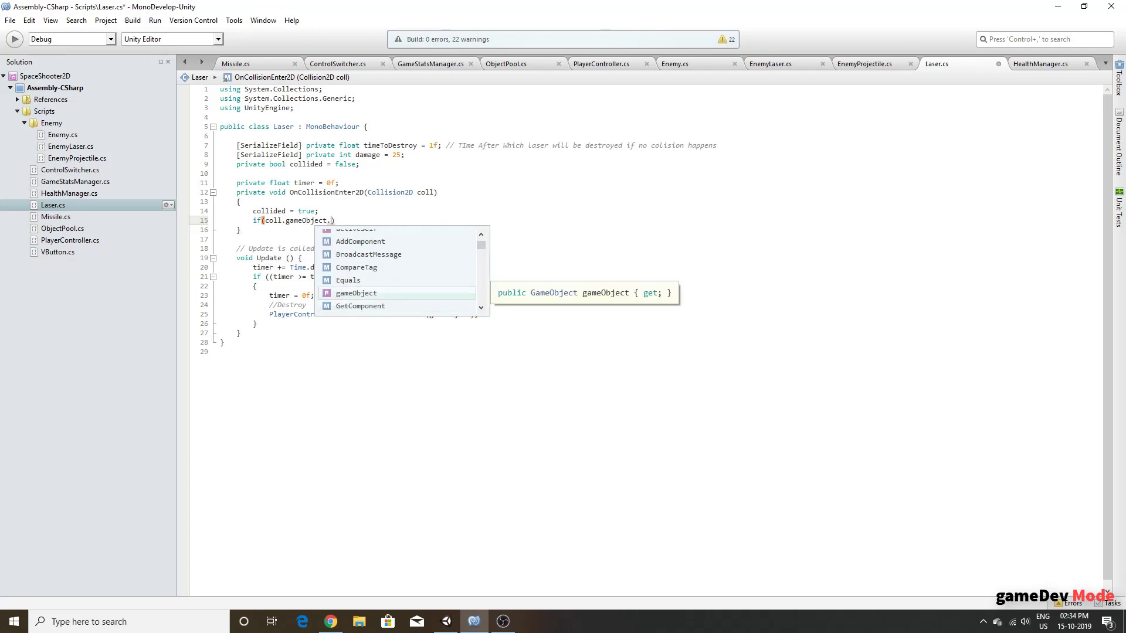
key("Up")
key("Up")
key("Up")
key("Up")
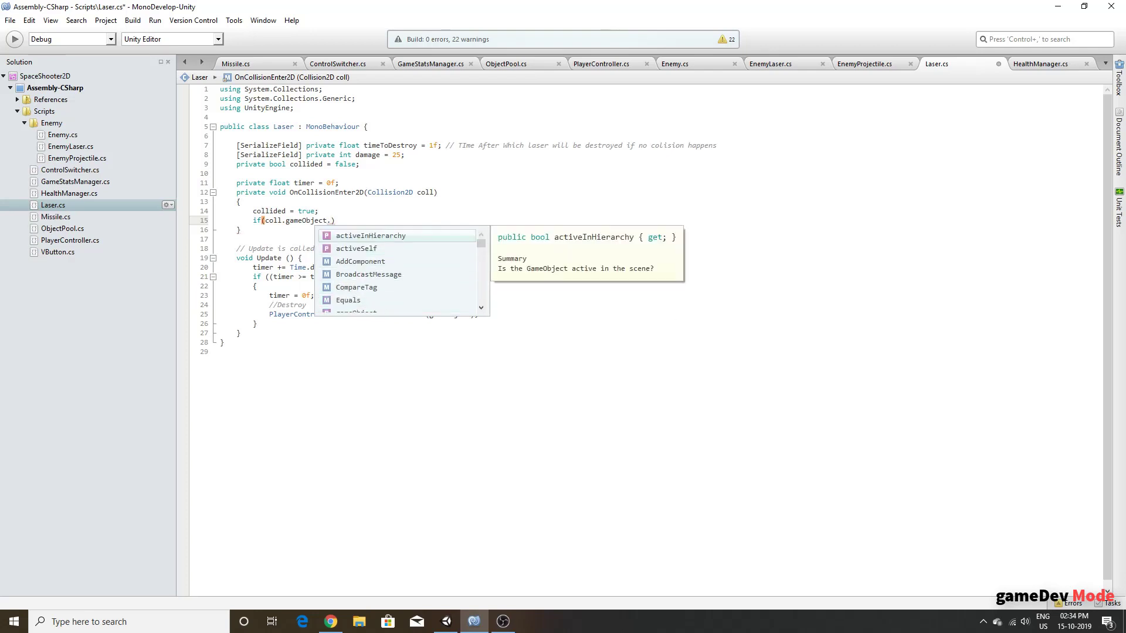
type("la")
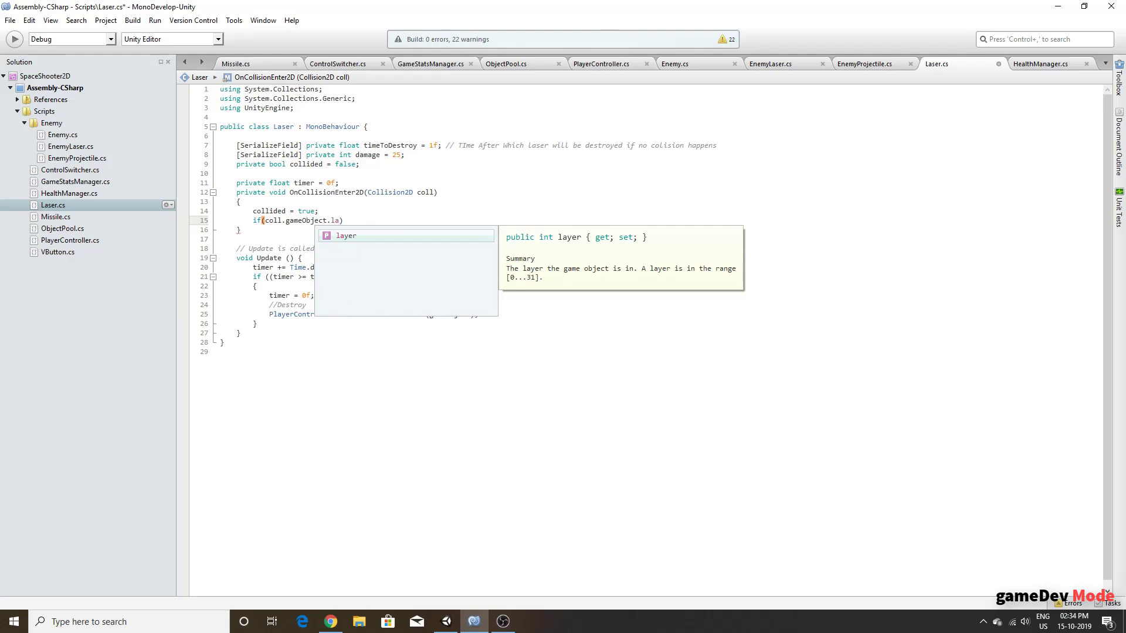
key("Return")
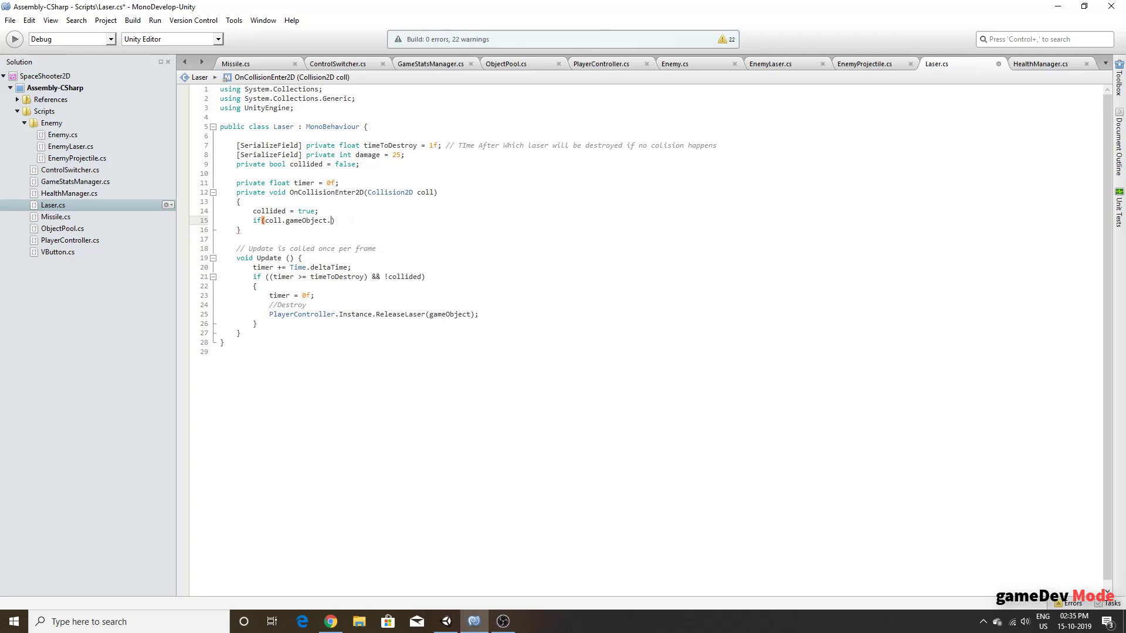
type("GetC")
key("Return")
type("Ene>")
key("Return")
type("()")
key("End")
key("Return")
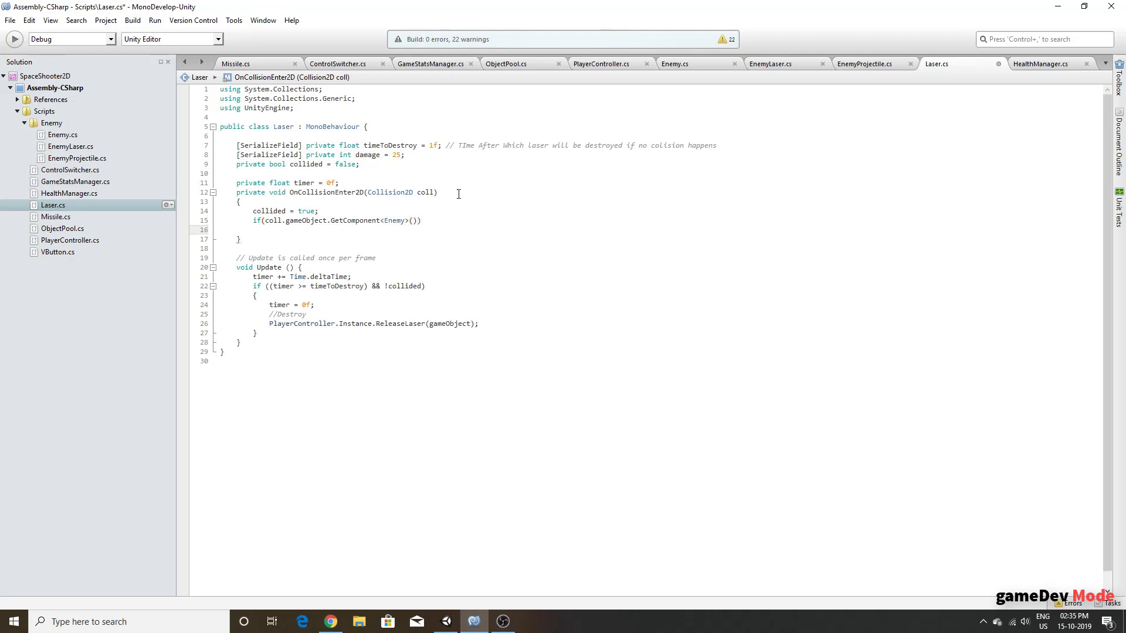
Step: Change the checked component type from Enemy to HealthManager
left_click_drag(406, 221, 388, 220)
type("Heal")
key("Return")
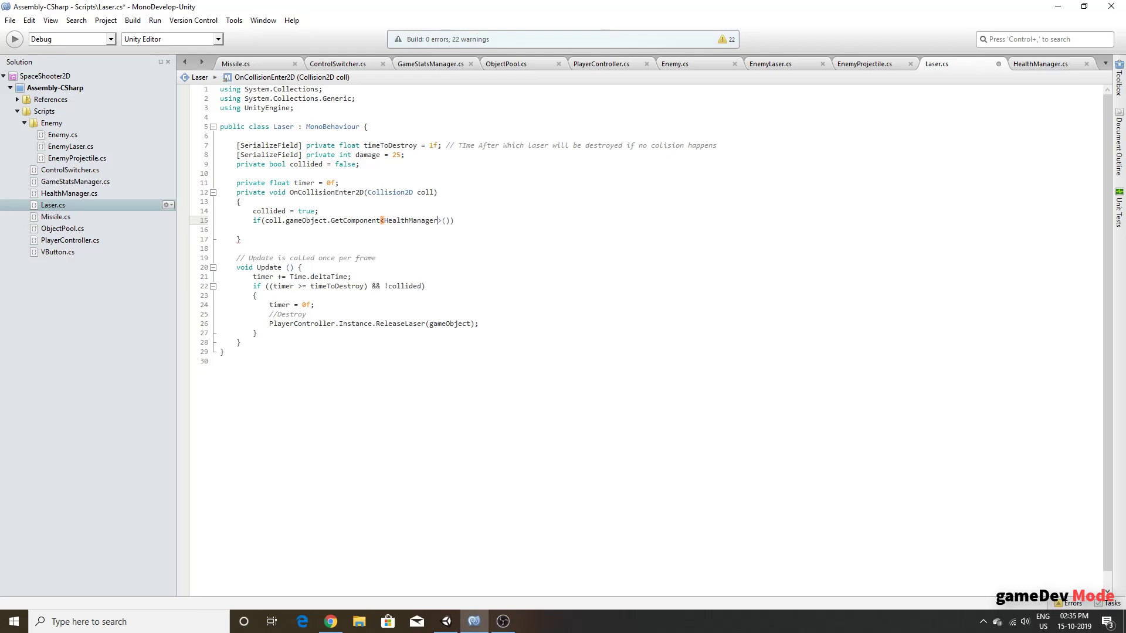
key("Down")
Step: Add a line calling GetComponent<HealthManager>().DecreaseHealth(damage), then select both lines
left_click_drag(452, 221, 268, 221)
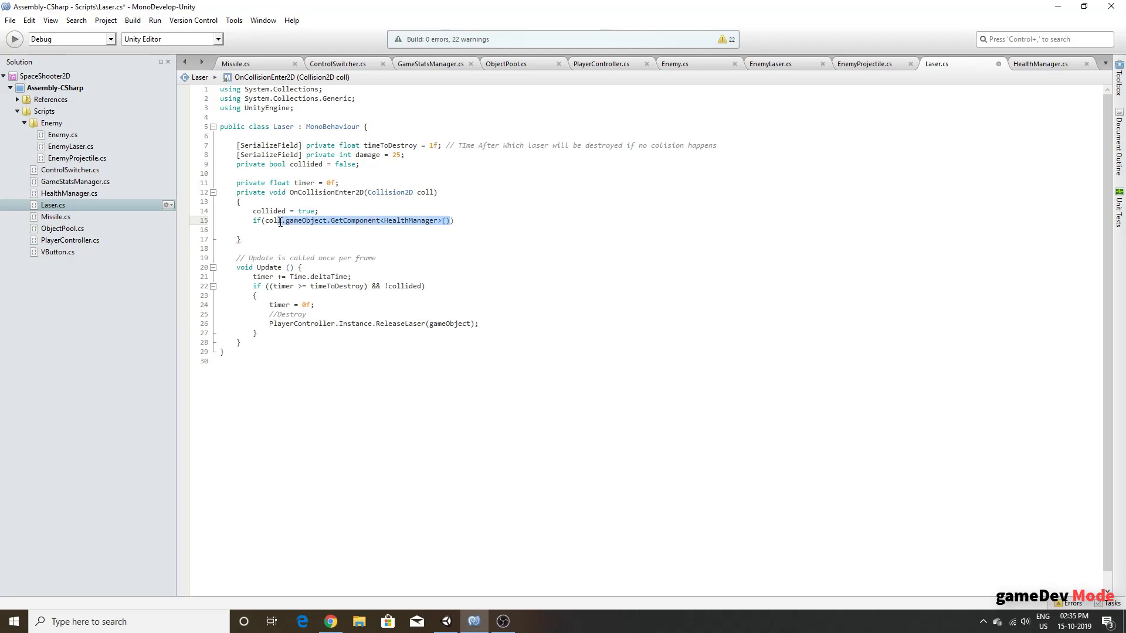
key("ctrl+c")
key("Down")
key("ctrl+v")
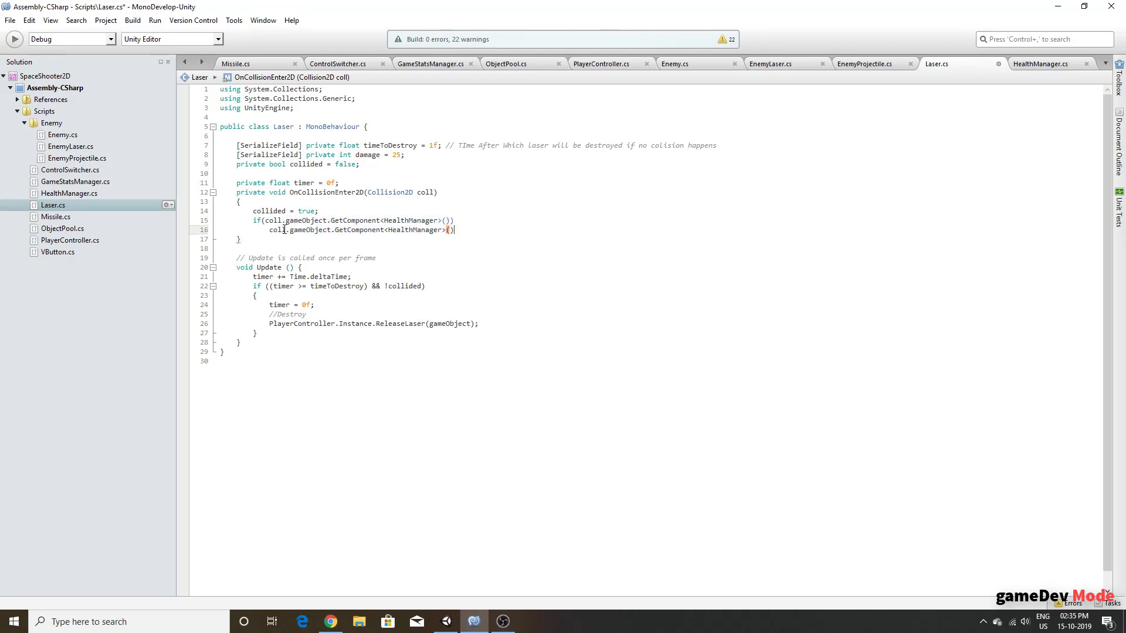
type(".De(")
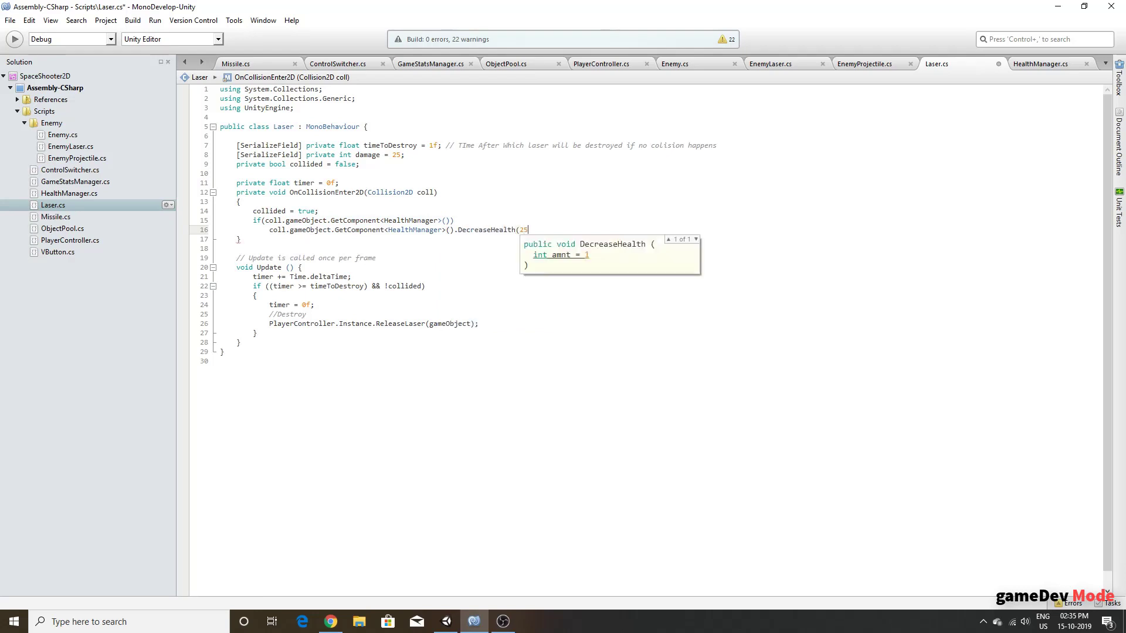
type(");")
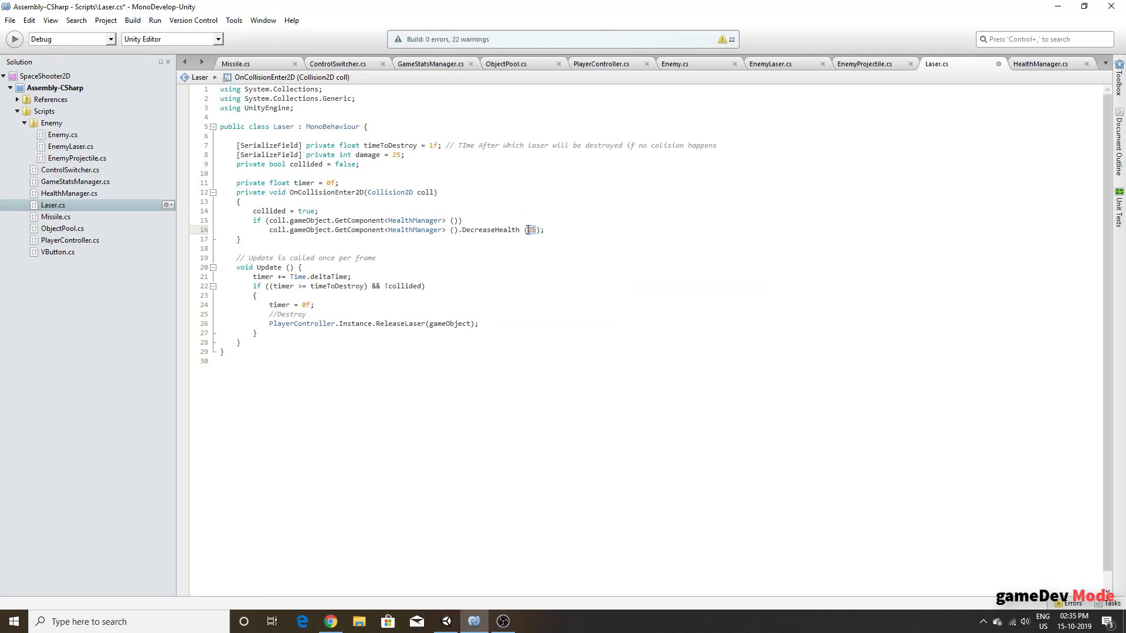
type("fals")
key("BackSpace")
type("damage")
left_click_drag(585, 228, 215, 222)
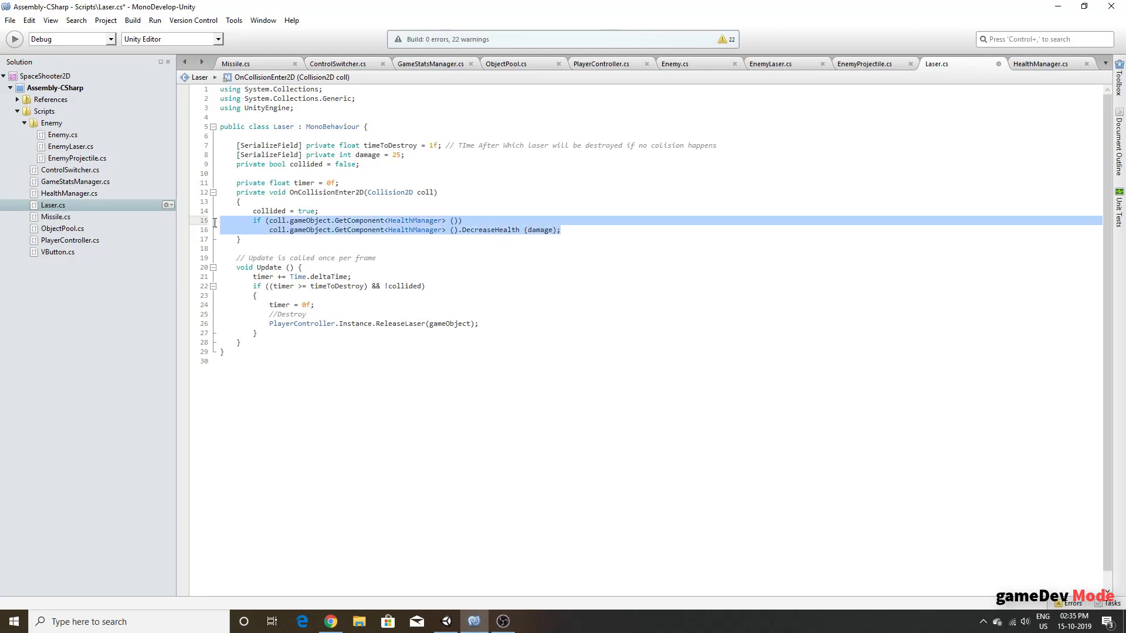
Step: Paste the HealthManager damage check into EnemyProjectile's OnCollisionEnter2D and save
left_click(861, 65)
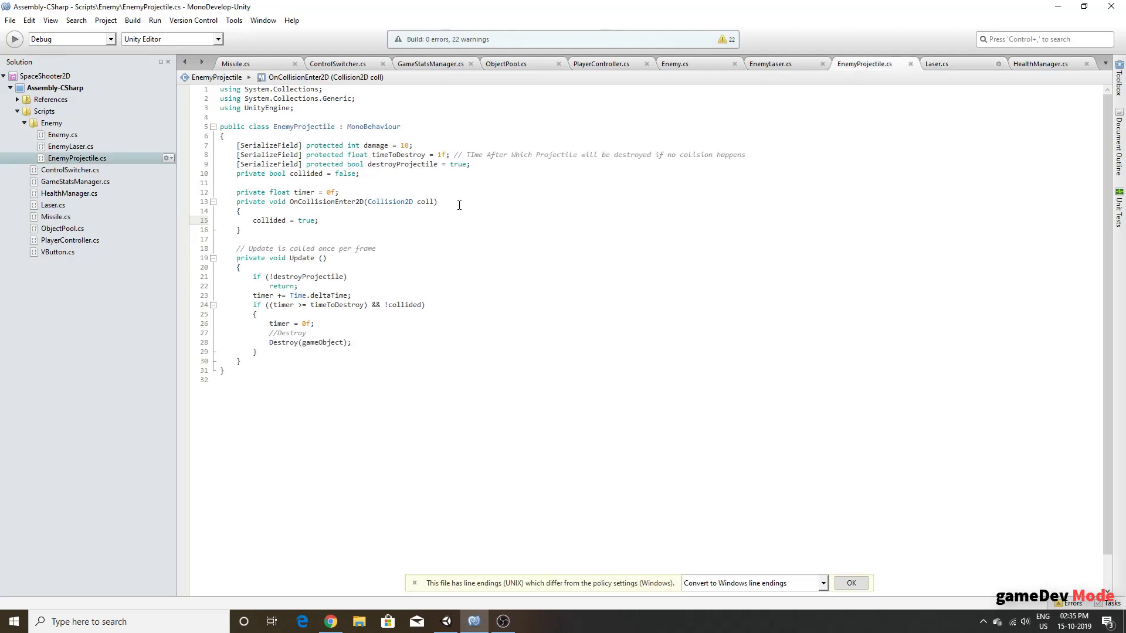
key("Return")
key("ctrl+v")
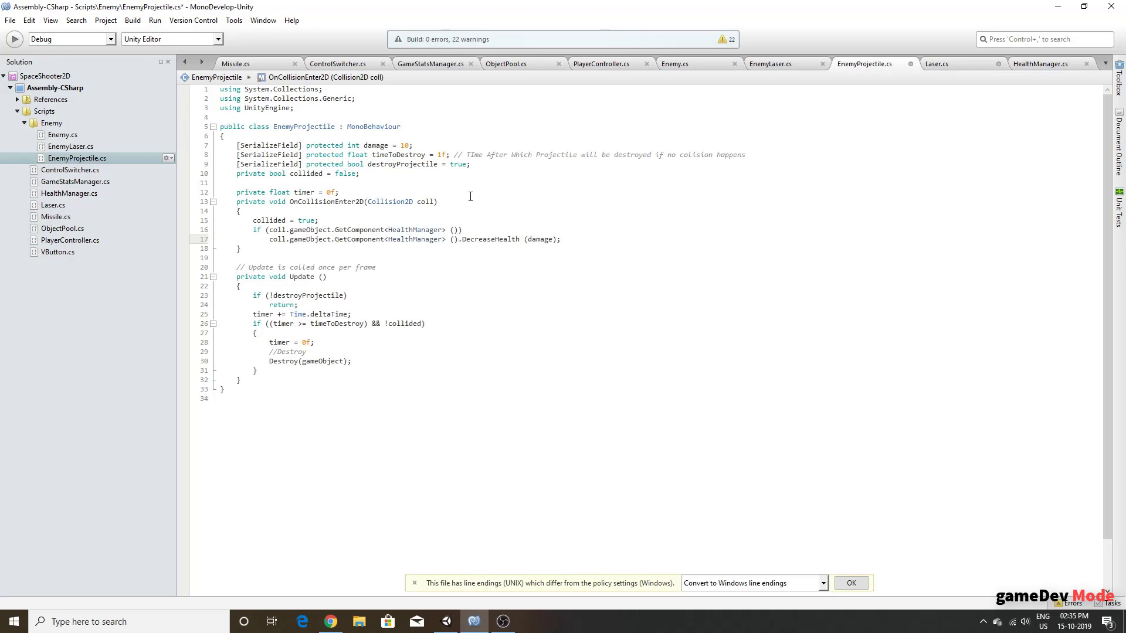
left_click(481, 224)
left_click(481, 227)
key("ctrl+s")
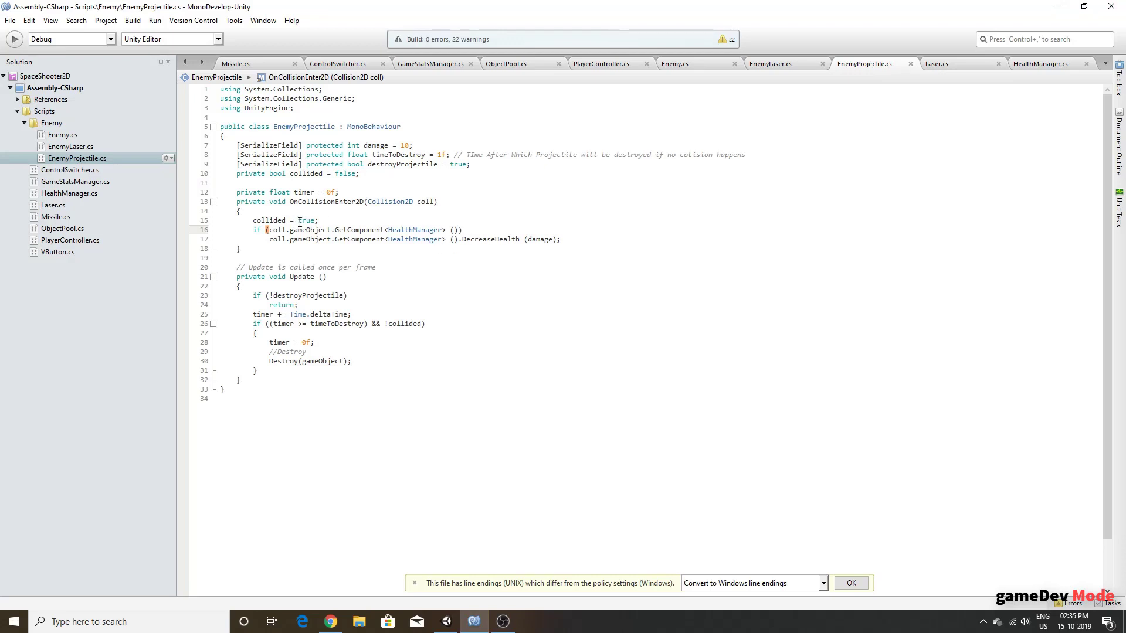
Step: Add Destroy(gameObject); below the DecreaseHealth call
left_click(328, 221)
left_click(573, 243)
key("Return")
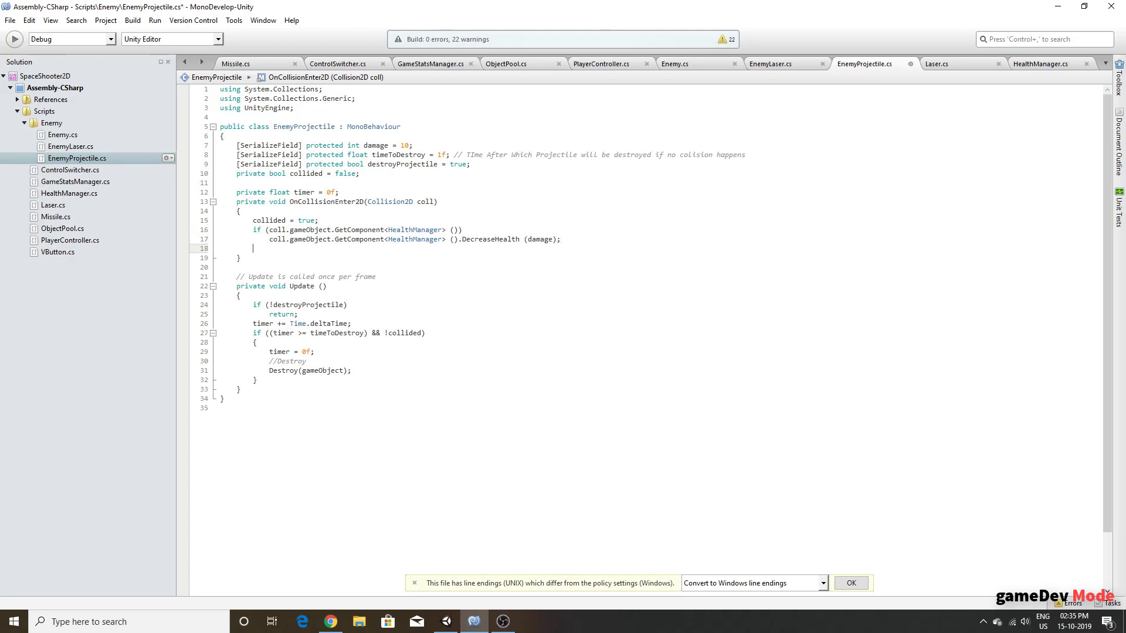
type("Des")
type("()")
type("gam")
key("Return")
type(";")
Step: Copy PlayerController.Instance.ReleaseLaser(gameObject); from Update into Laser's collision handler below DecreaseHealth
left_click(967, 62)
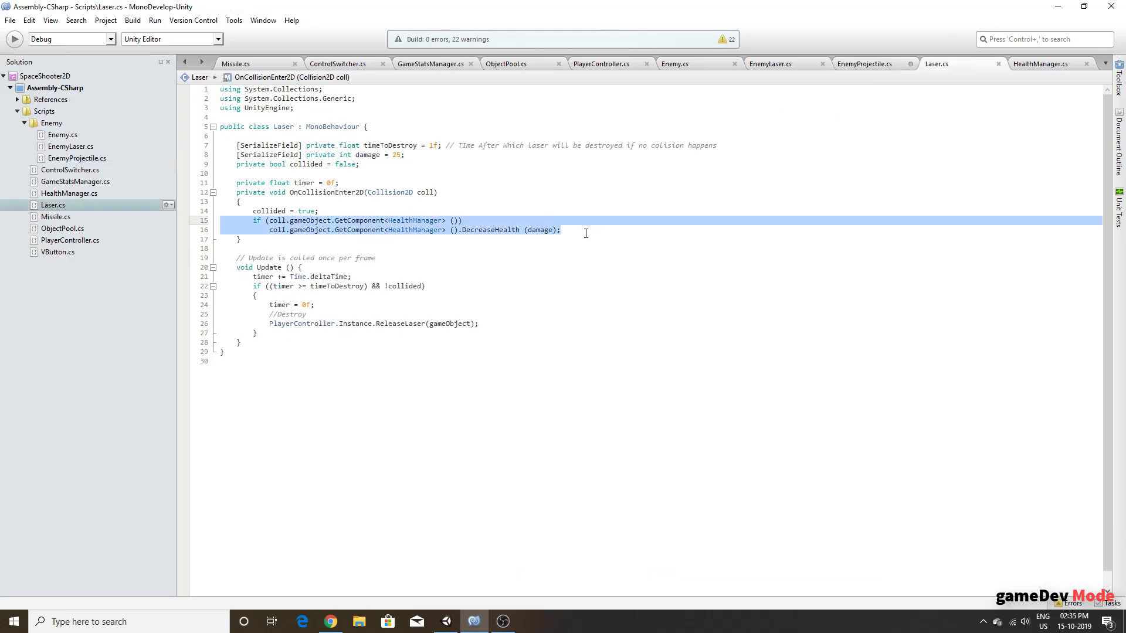
left_click(586, 233)
key("Return")
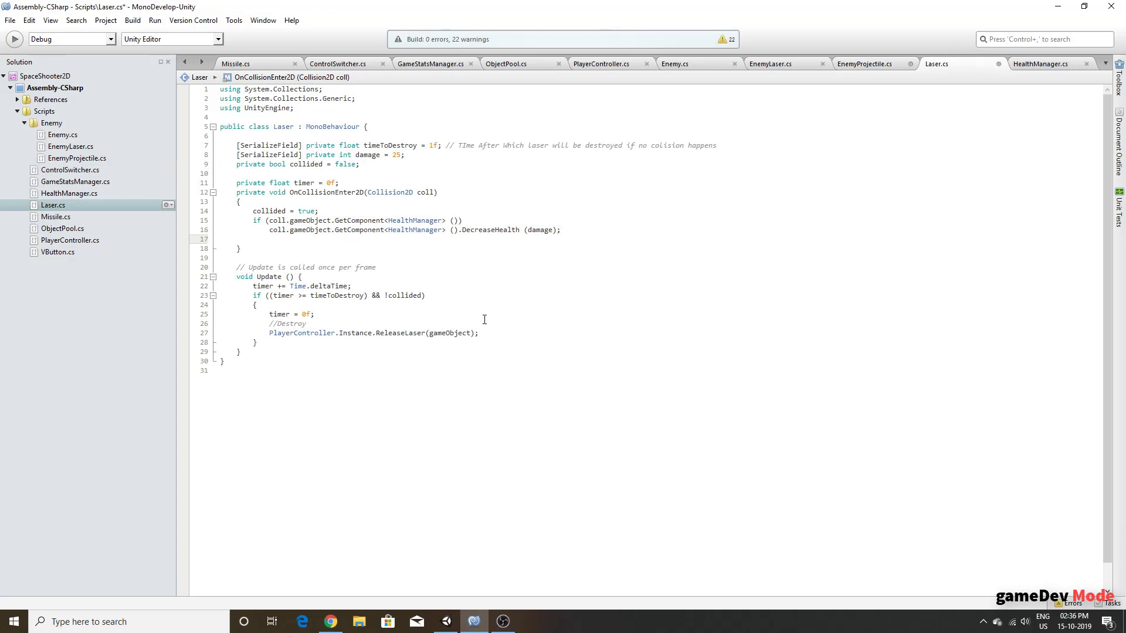
left_click_drag(482, 333, 270, 331)
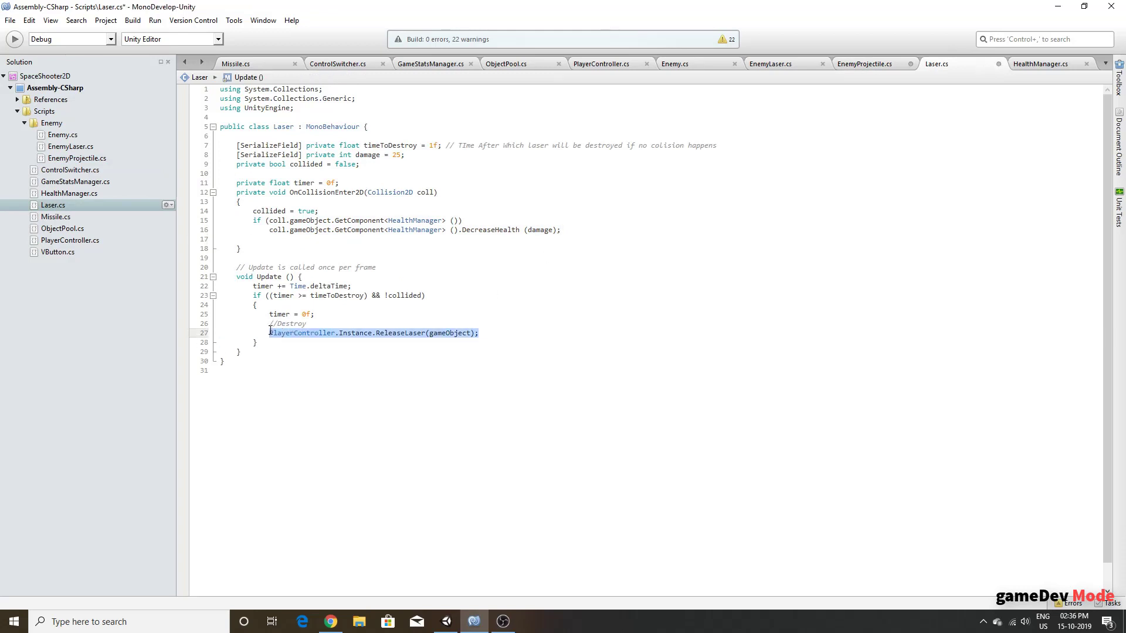
key("ctrl+c")
left_click(271, 239)
key("ctrl+v")
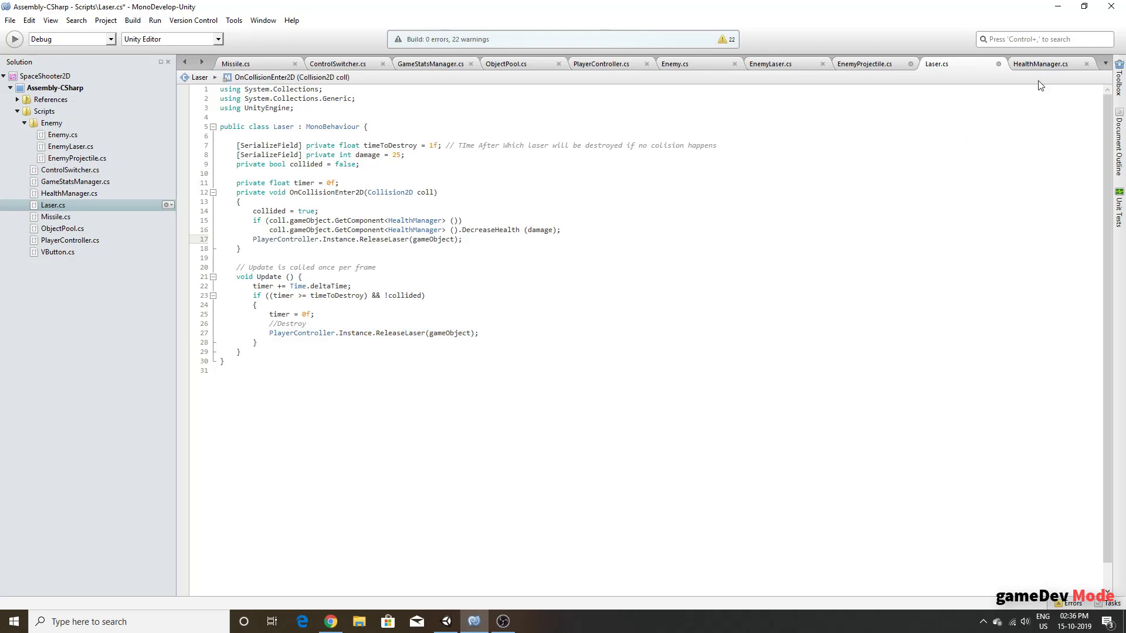
left_click_drag(241, 62, 915, 57)
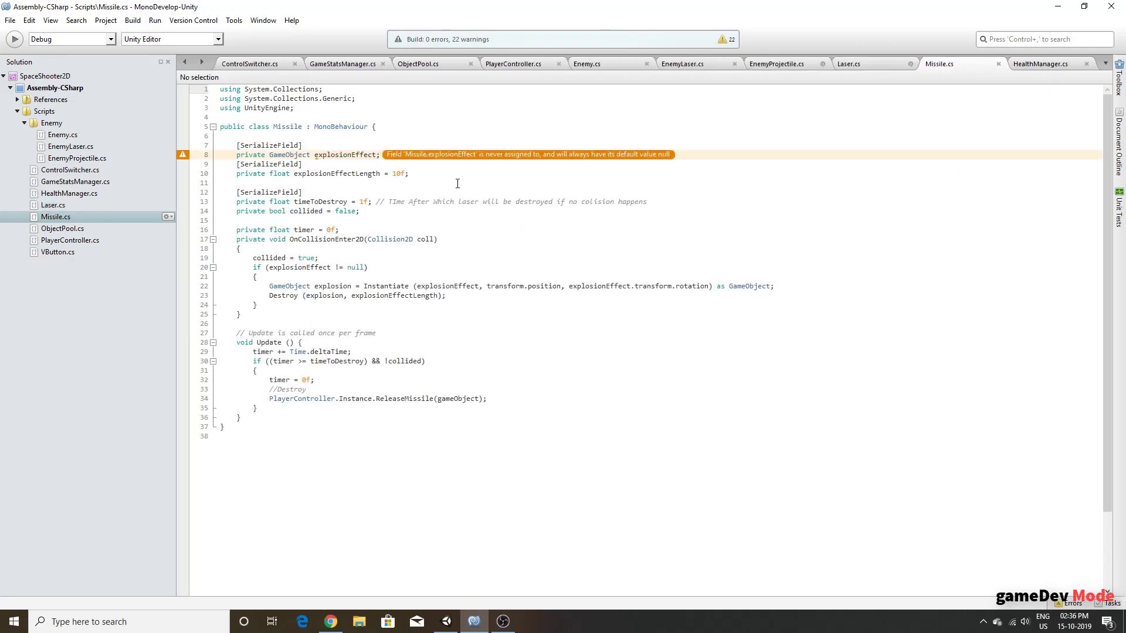
Step: Add a [SerializeField] private int damage field set to 100 in Missile.cs
left_click(400, 182)
left_click(376, 218)
type("[")
type("Ser")
key("Return")
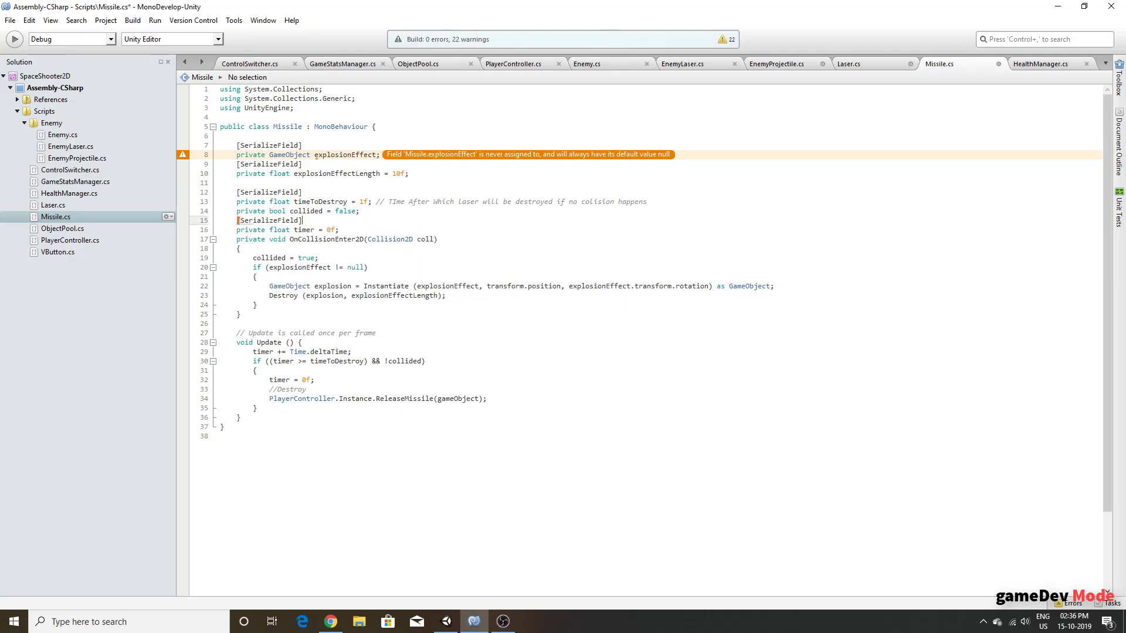
type(" p")
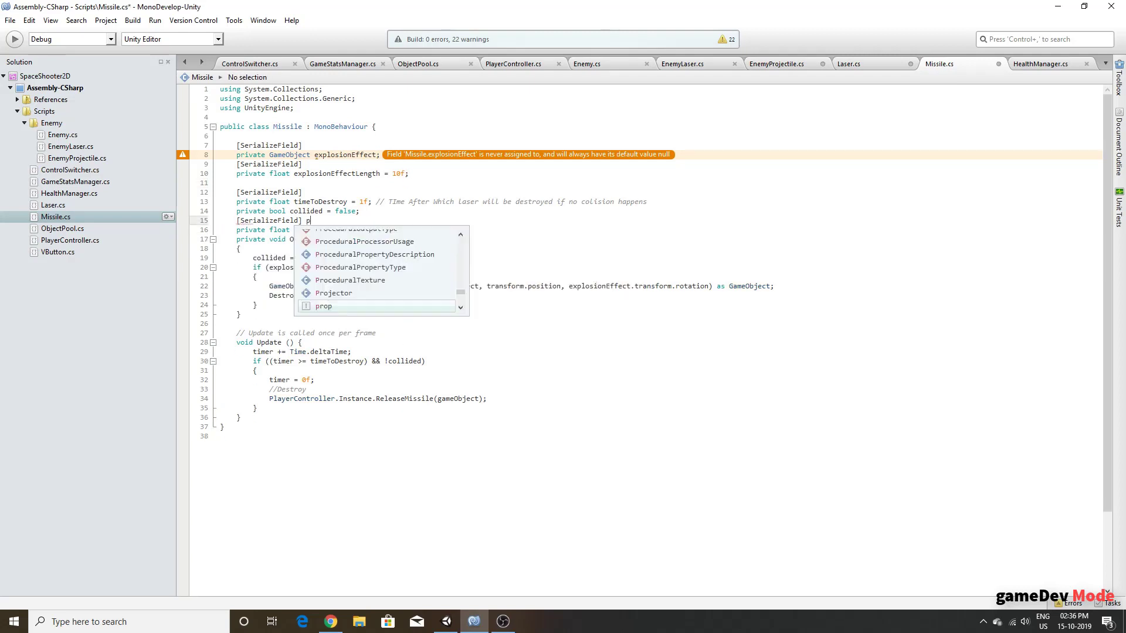
type("r int da")
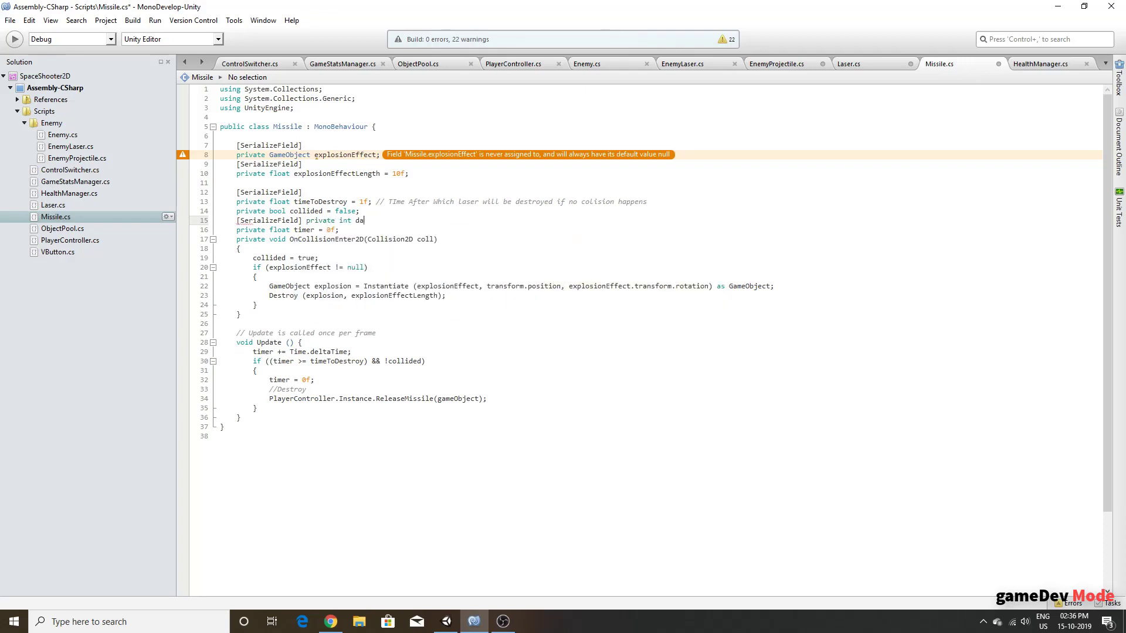
type("mage ")
type("70;")
key("Left")
key("Left")
key("BackSpace")
type("10")
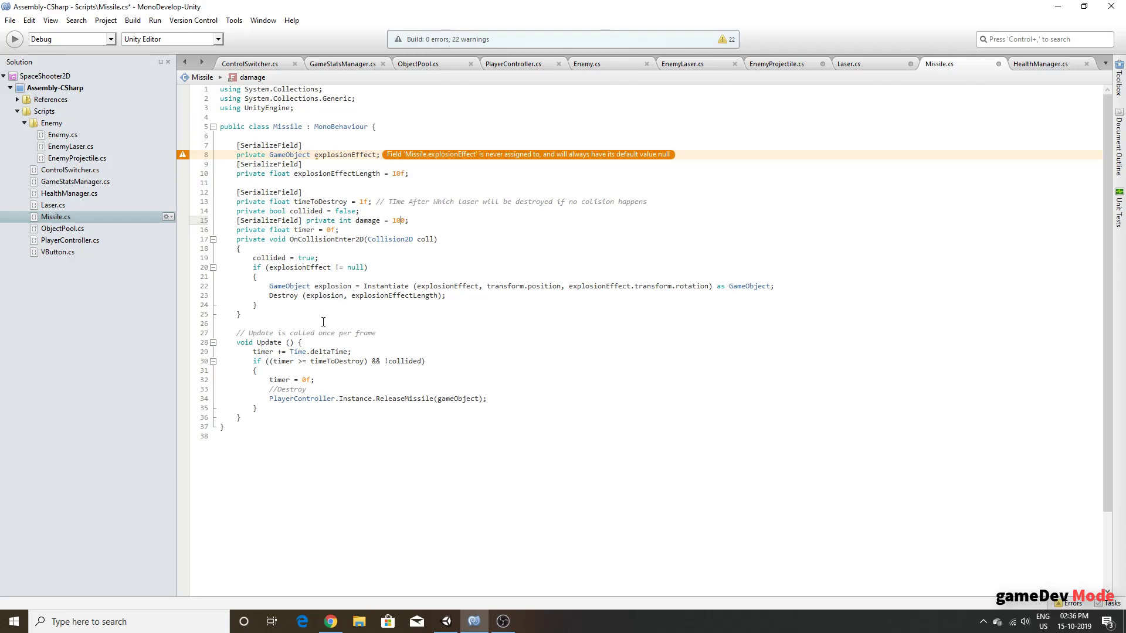
Step: Paste Laser's HealthManager damage lines into Missile's handler, using ReleaseMissile, and save
left_click(262, 323)
key("Up")
key("Up")
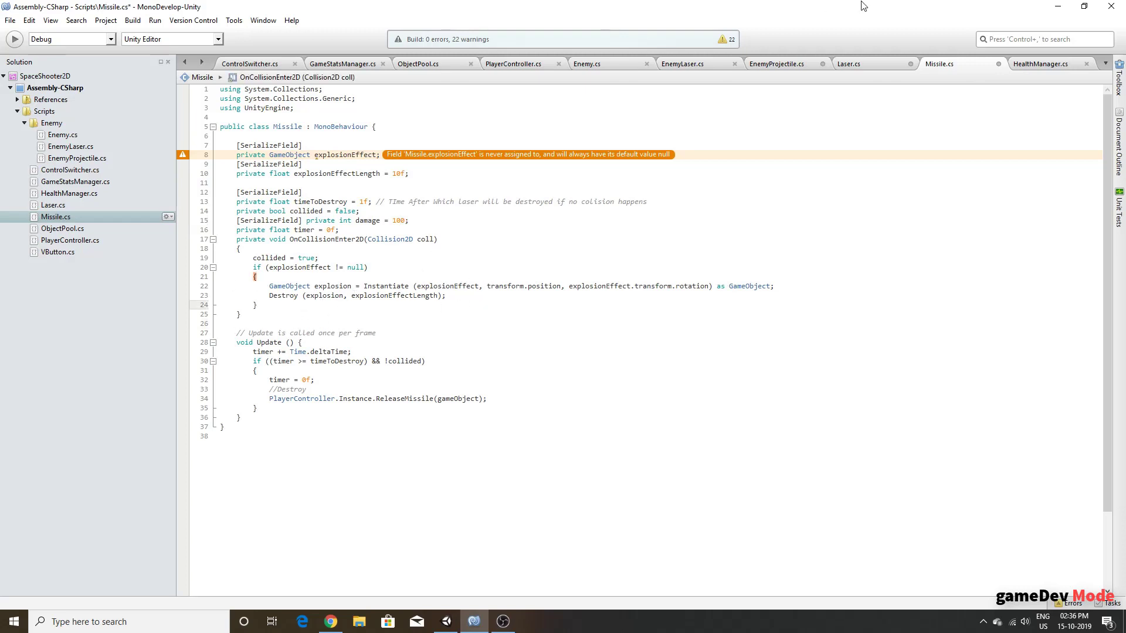
left_click(859, 63)
mouse_move(493, 236)
left_mouse_down()
mouse_move(197, 230)
mouse_move(198, 221)
left_mouse_up()
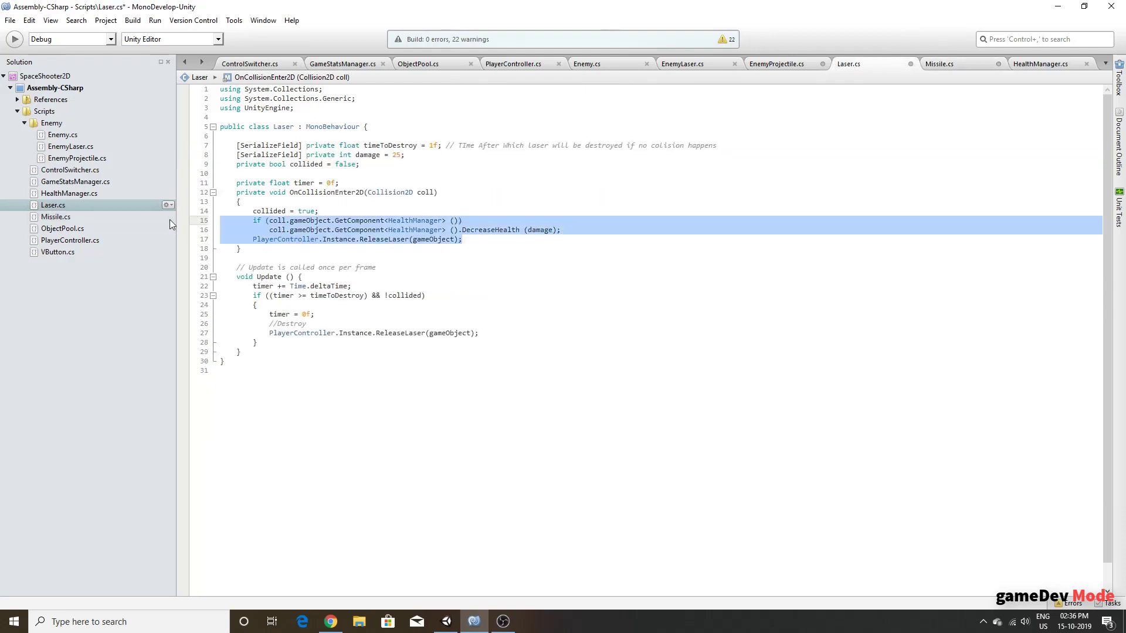
left_click(961, 64)
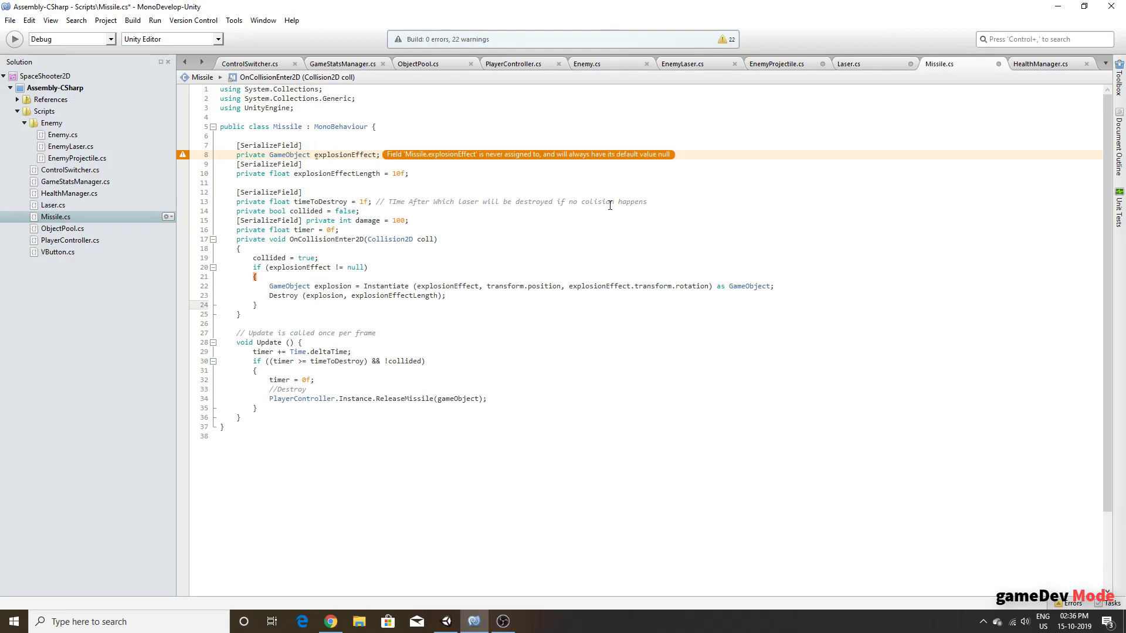
key("ctrl+v")
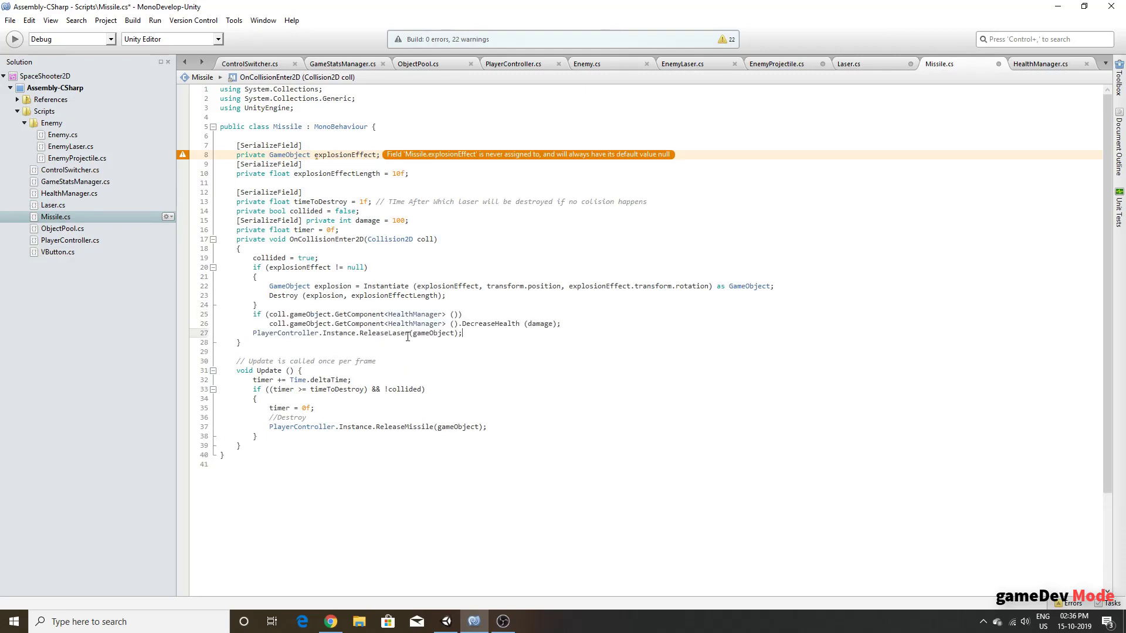
left_click_drag(405, 333, 388, 333)
type("Missile")
key("F8")
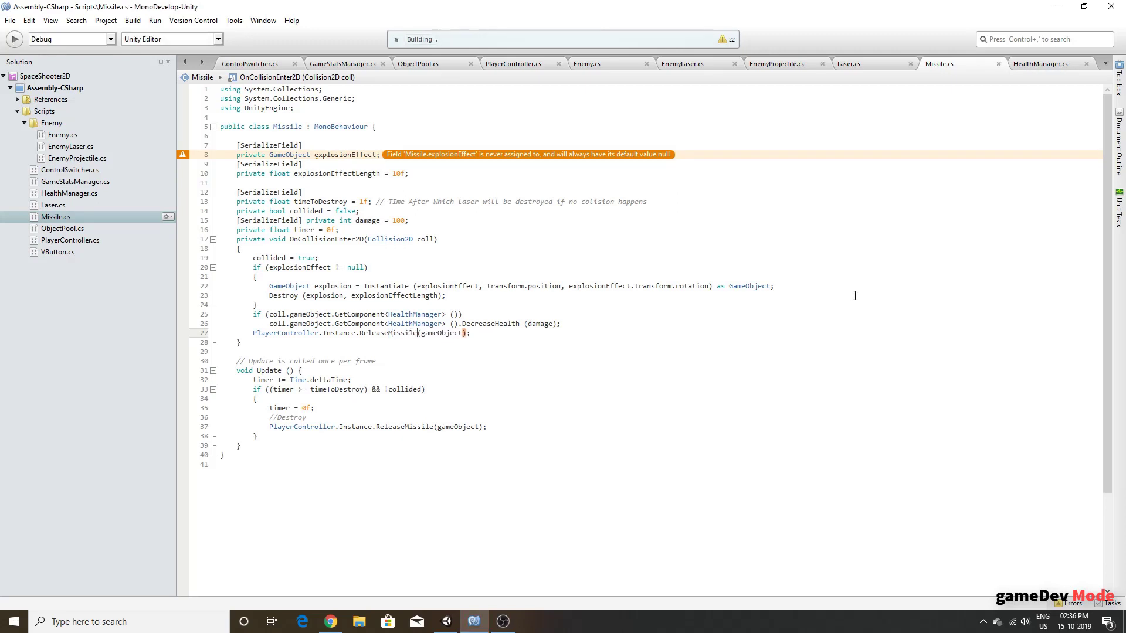
left_click(866, 64)
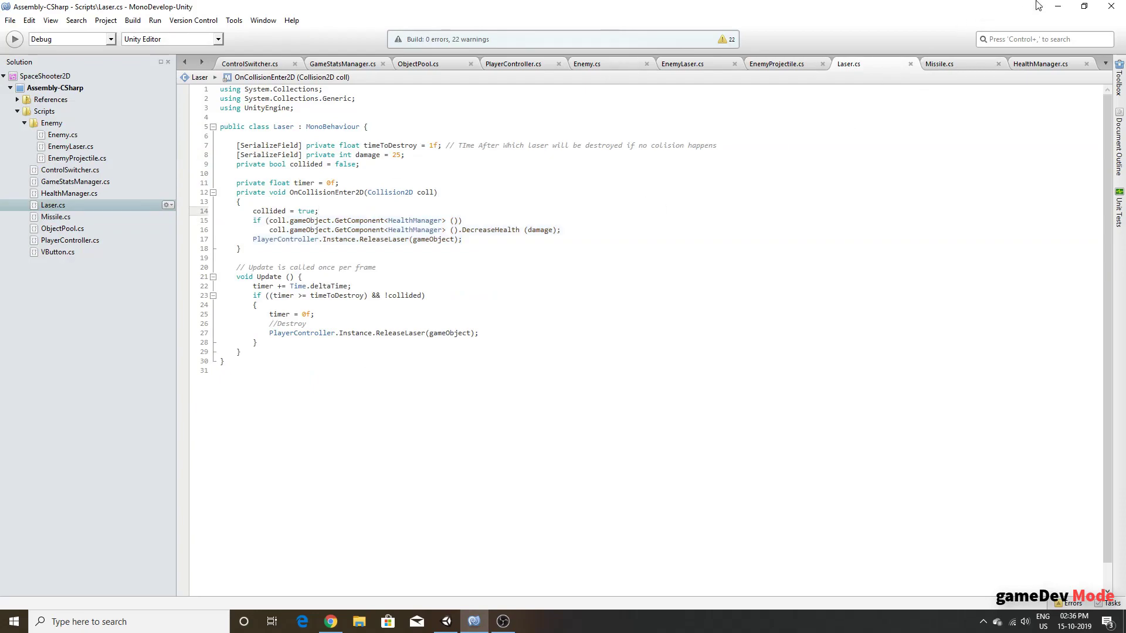
Step: Open HealthManager.cs and review DecreaseHealth and the minHealth = 0 declaration
left_click(1057, 6)
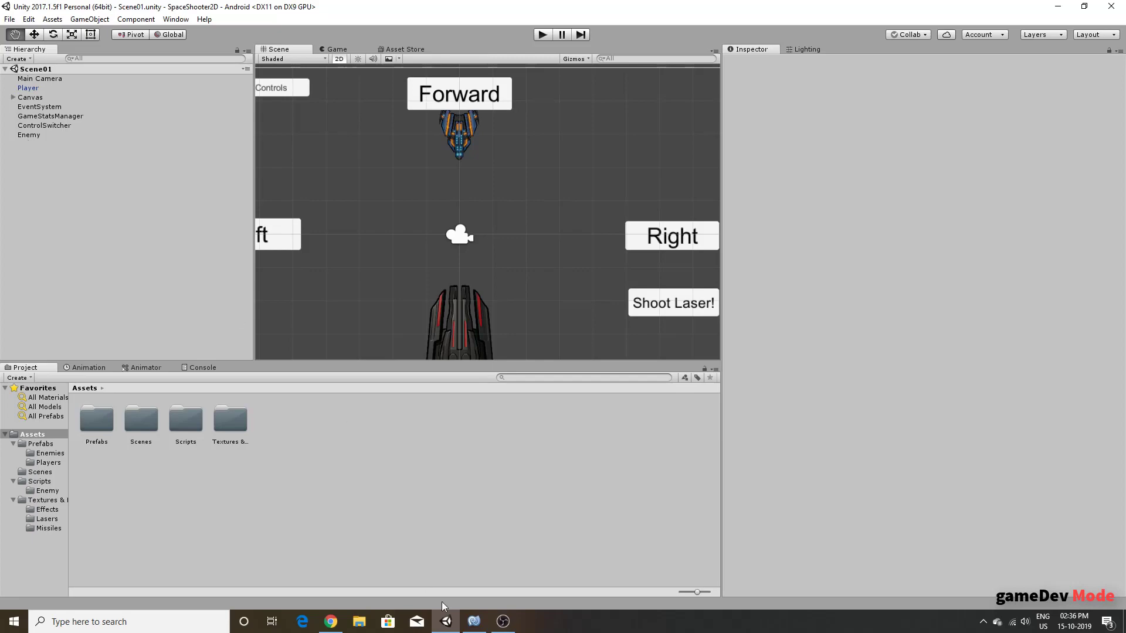
left_click(474, 621)
left_click(1020, 65)
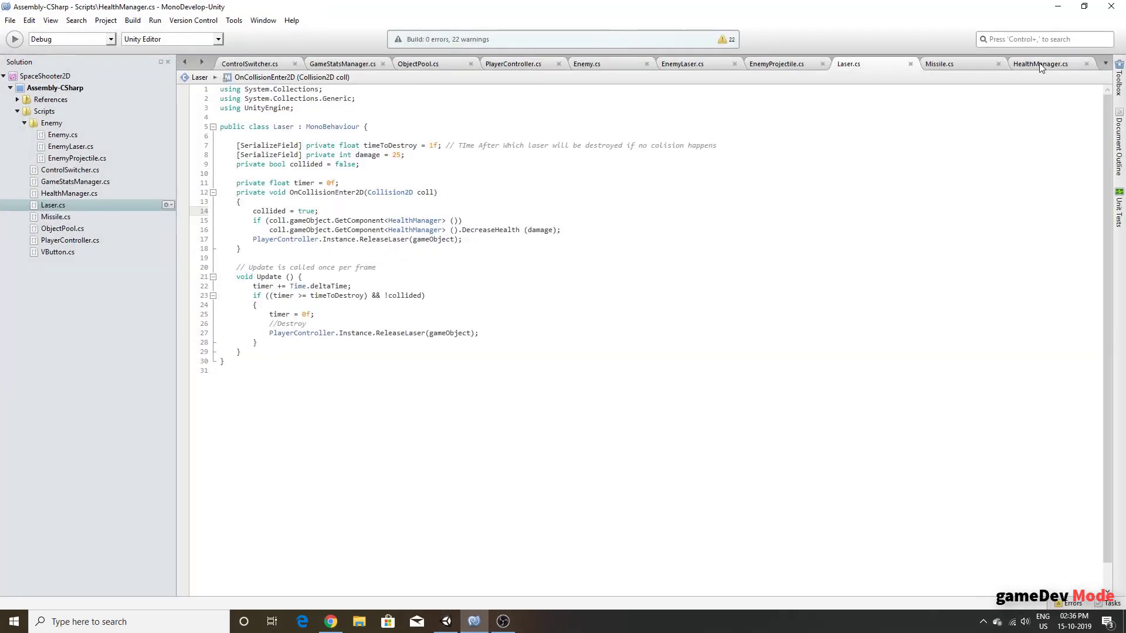
left_click(408, 240)
left_click(335, 344)
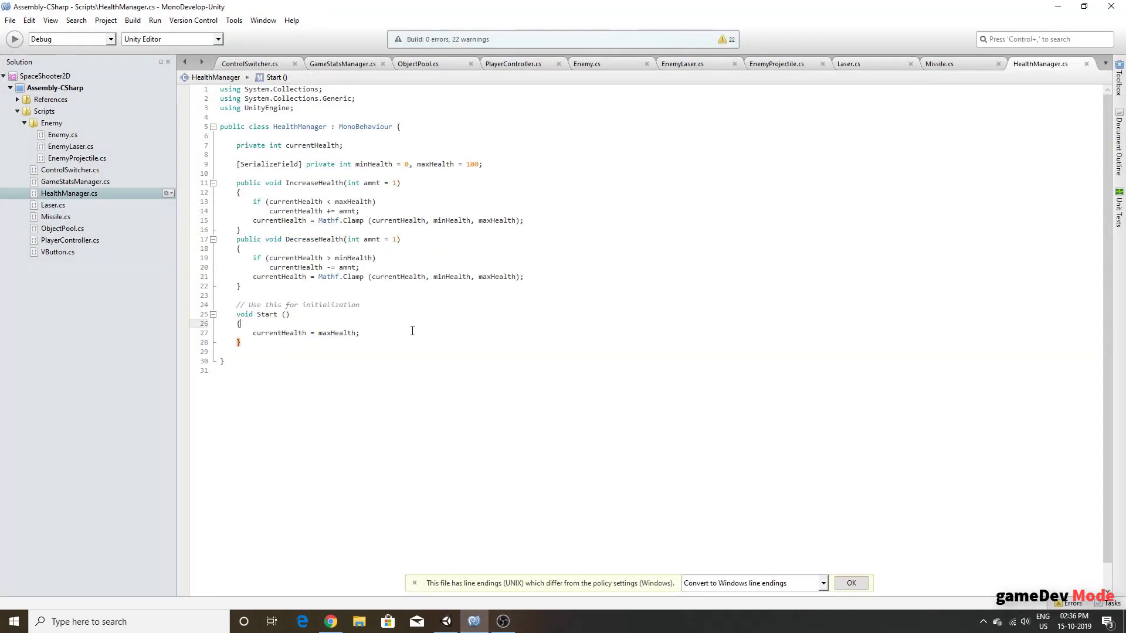
left_click(422, 239)
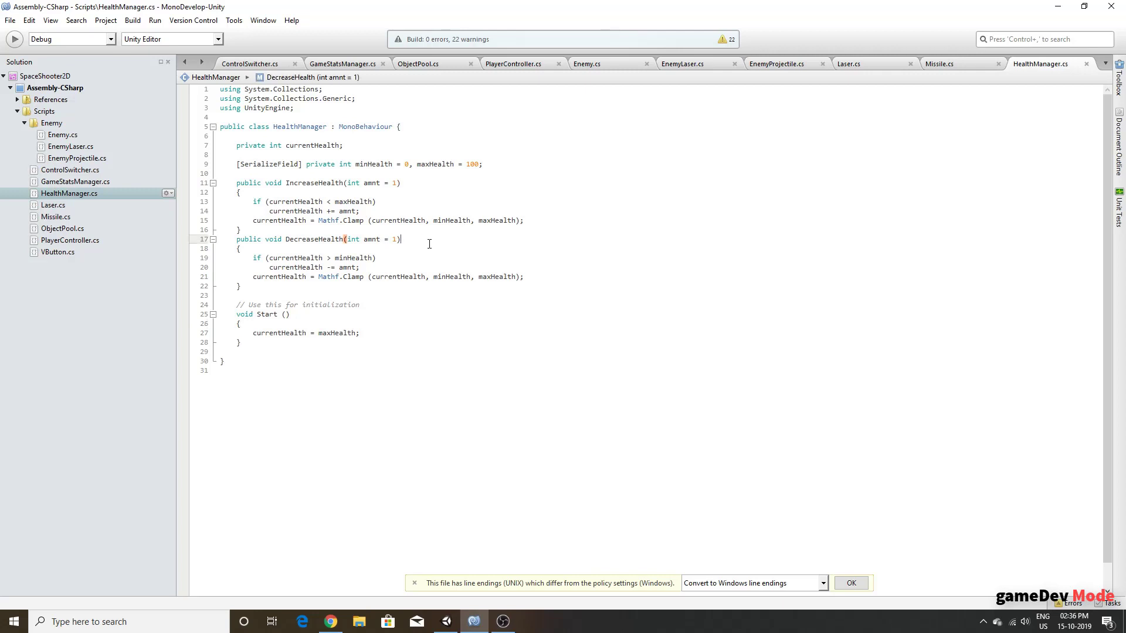
left_click(378, 269)
left_click_drag(409, 165, 356, 164)
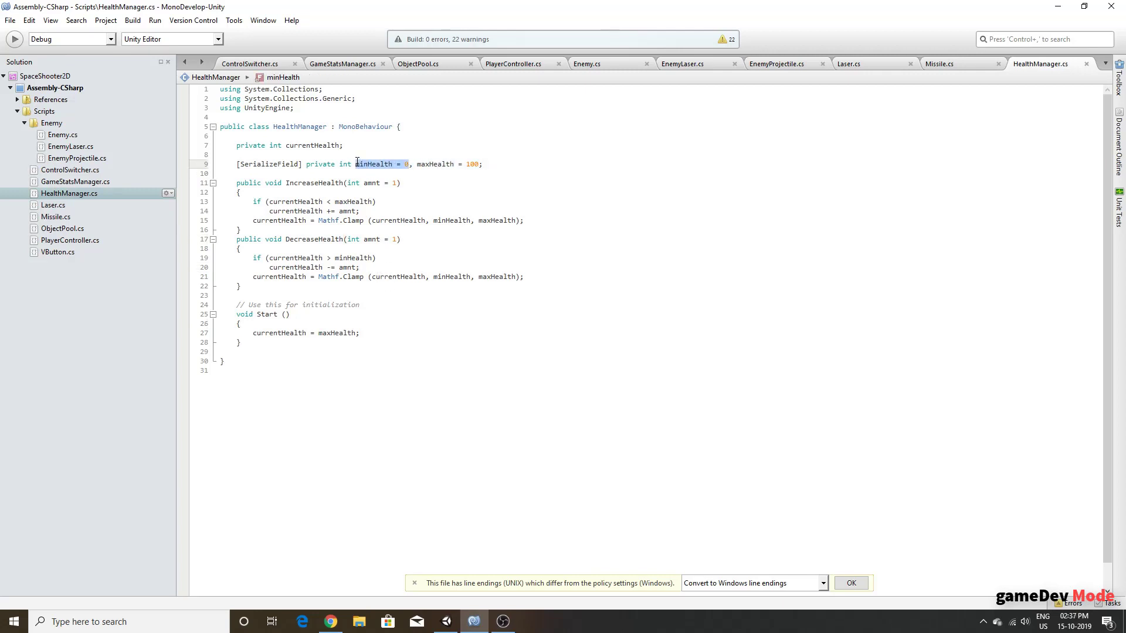
left_click(356, 164)
left_click(285, 330)
left_click(274, 297)
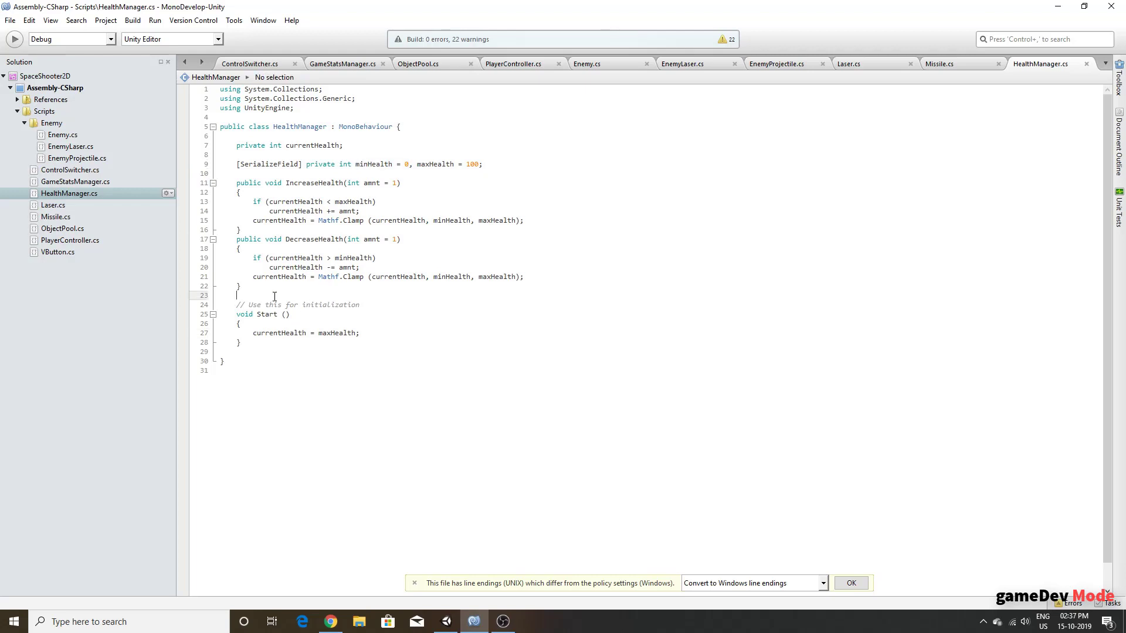
Step: Add an if (currentHealth <= minHealth) check in DecreaseHealth
left_click(516, 269)
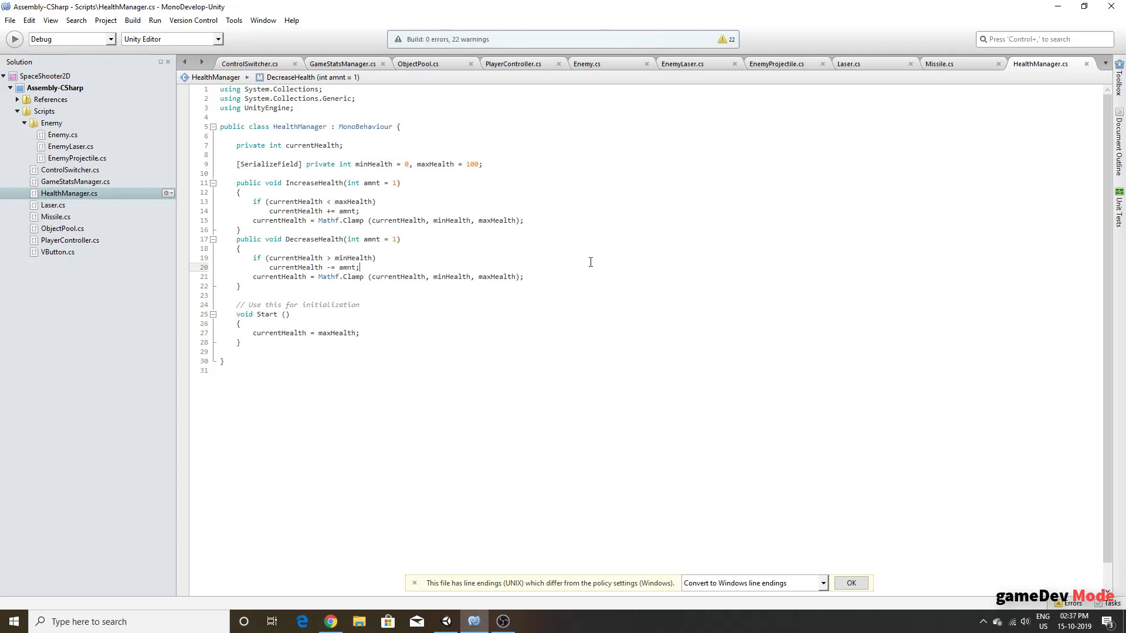
key("Return")
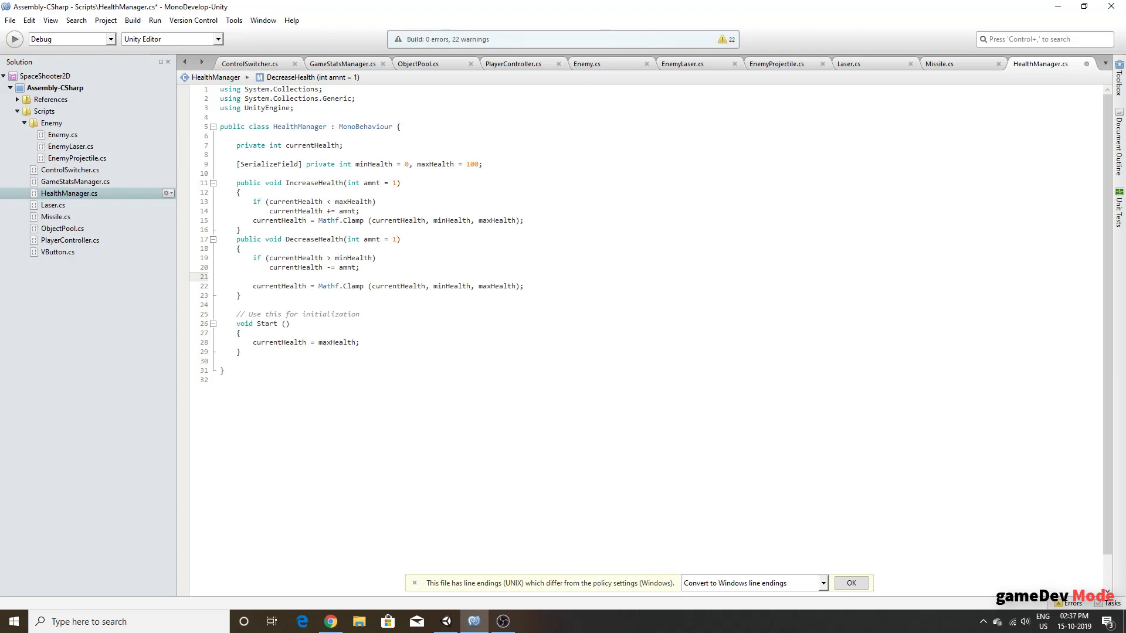
type("if")
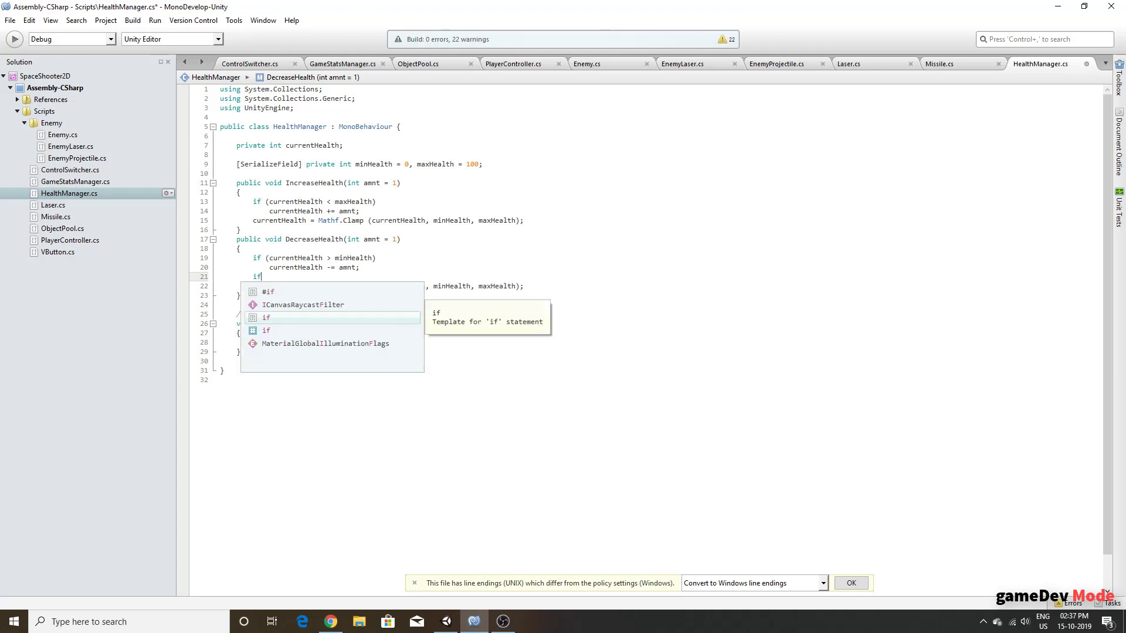
key("Escape")
type("()")
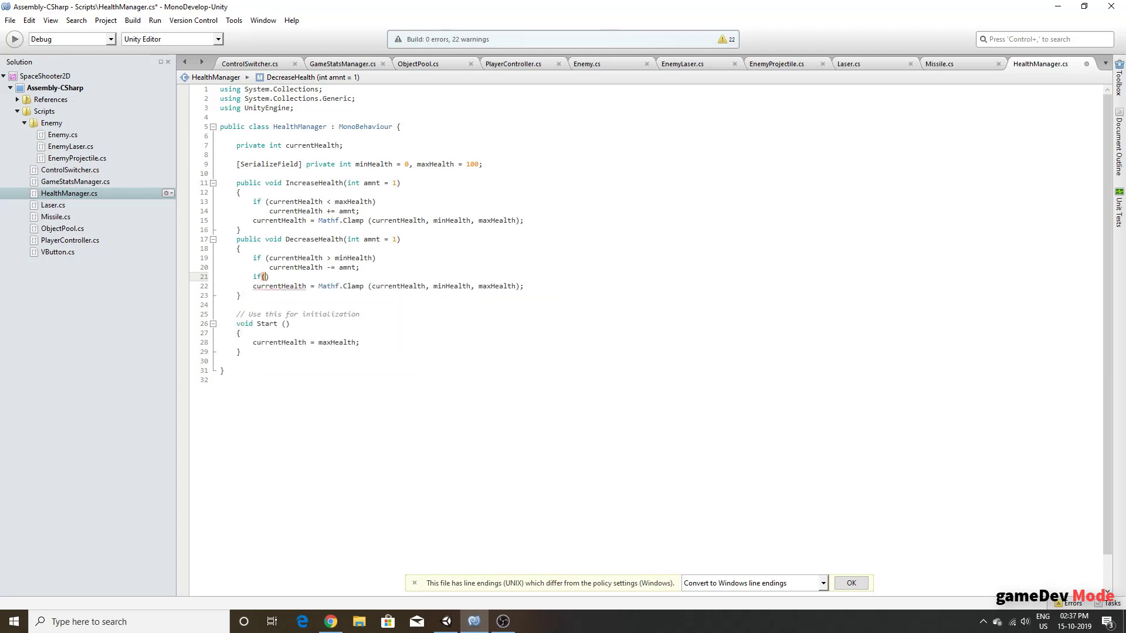
key("BackSpace")
key("BackSpace")
key("BackSpace")
key("BackSpace")
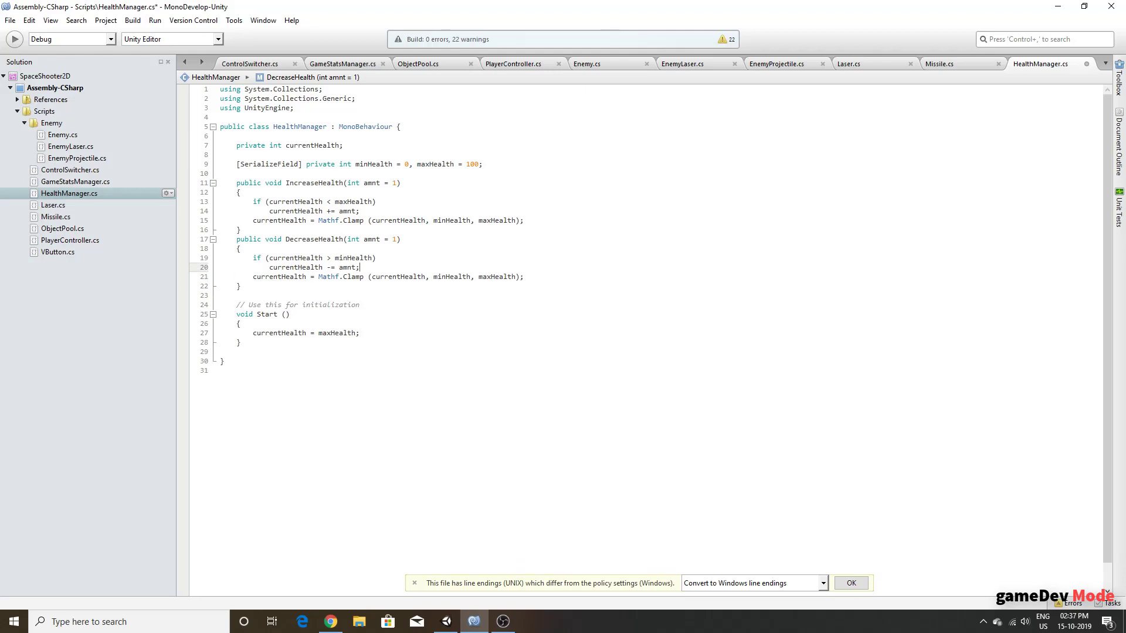
key("Up")
key("Up")
key("Return")
type("if()")
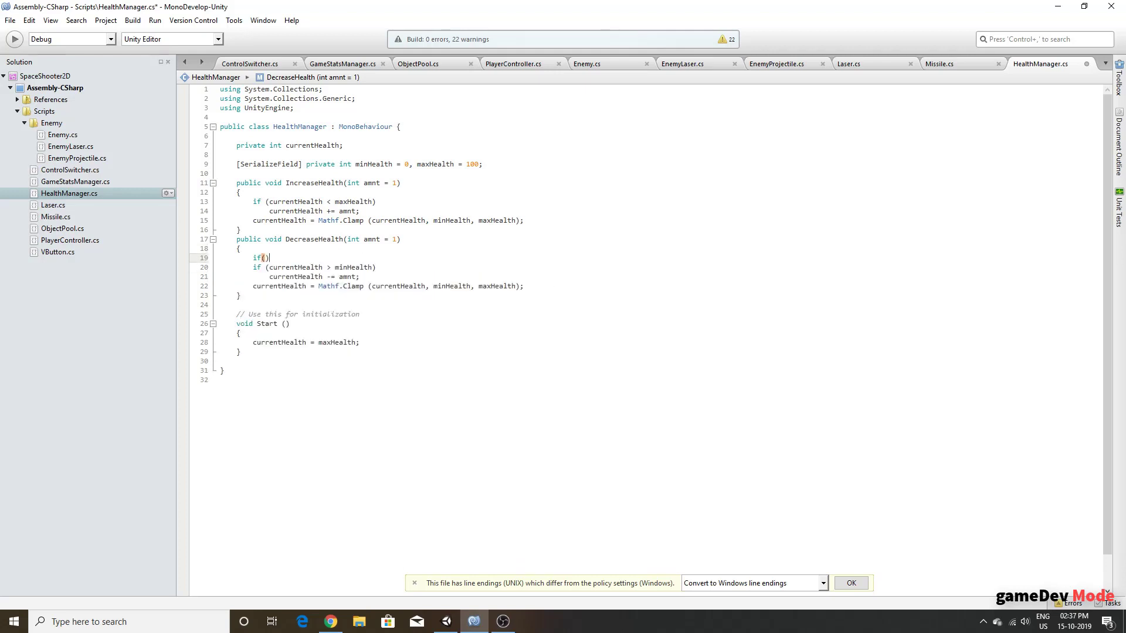
key("Left")
type("currentHealth ")
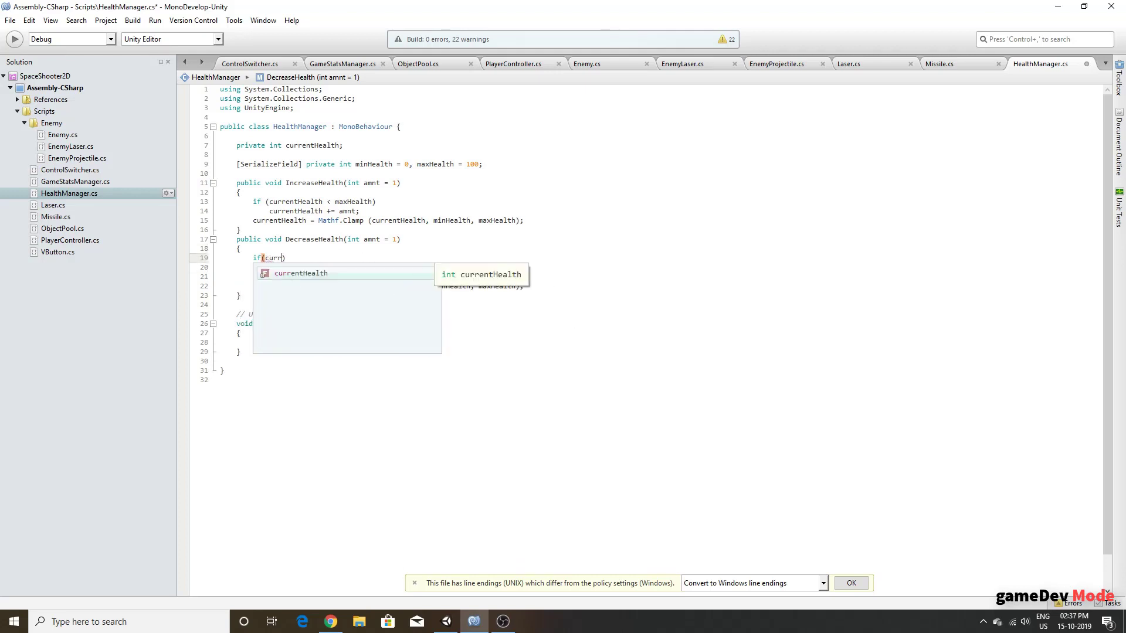
type("<= ")
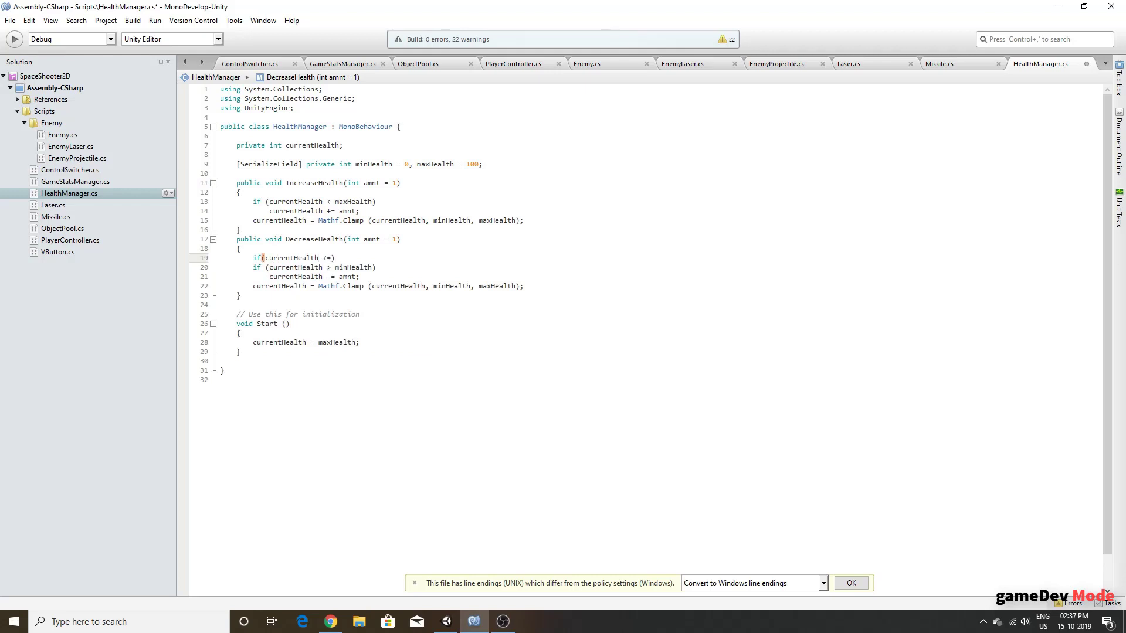
type("min")
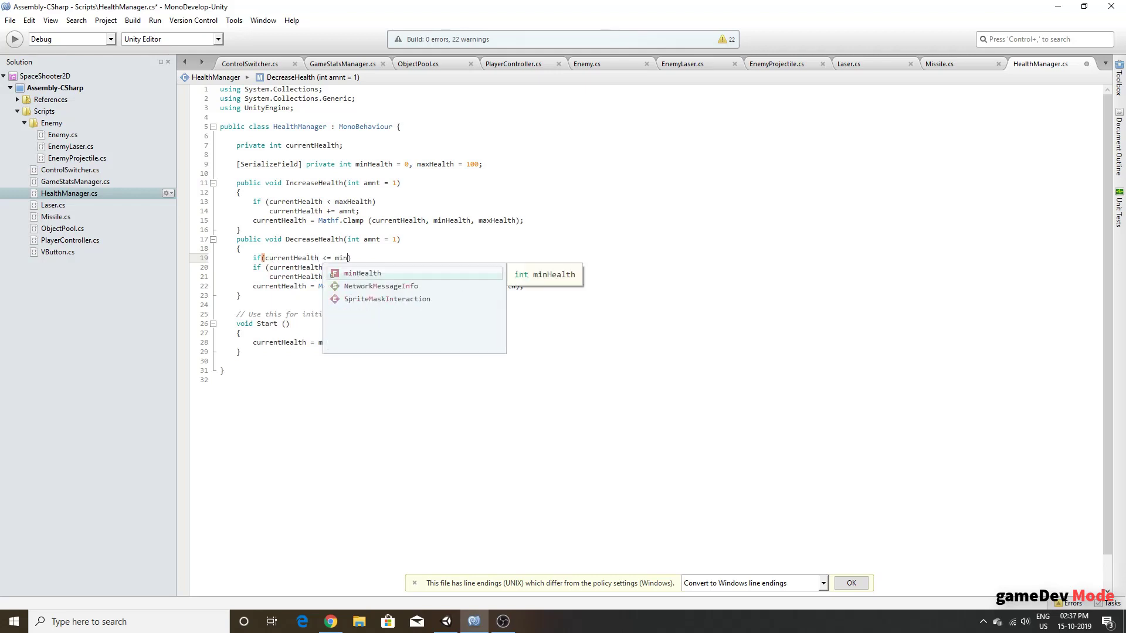
key("Return")
Step: Call Kill(); inside the health check and open a new line below DecreaseHealth
key("End")
key("Return")
type("K")
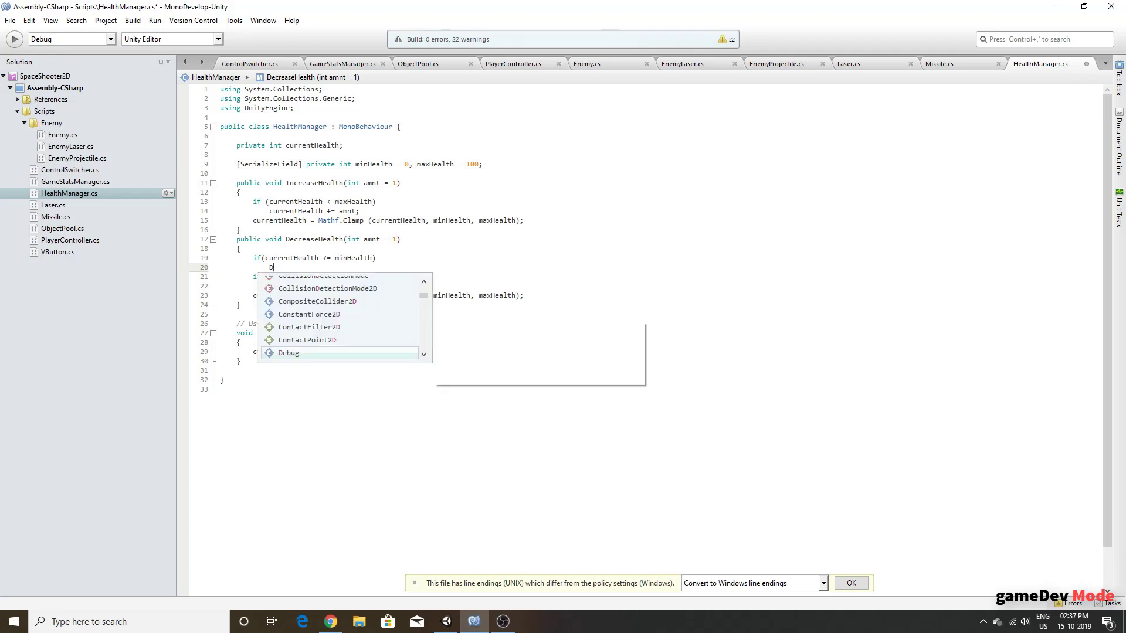
type("ill (")
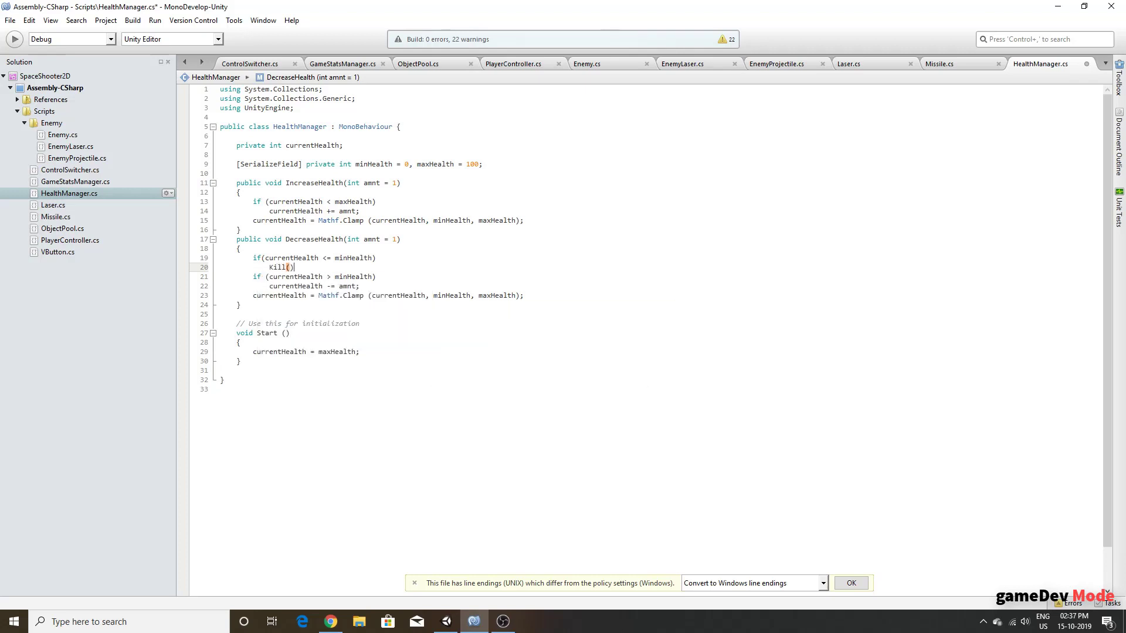
type(");")
key("Down")
key("Down")
key("Down")
key("Down")
key("Down")
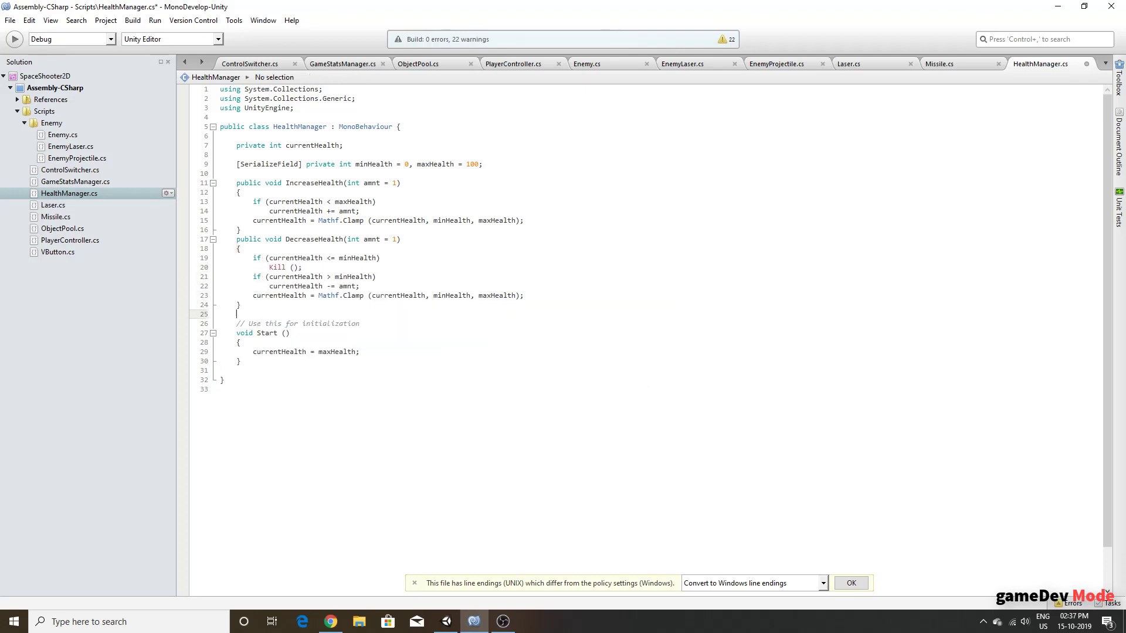
key("Return")
Step: Write a private Kill() method in HealthManager.cs whose body is Destroy(gameObject);
type("privca")
key("BackSpace")
key("BackSpace")
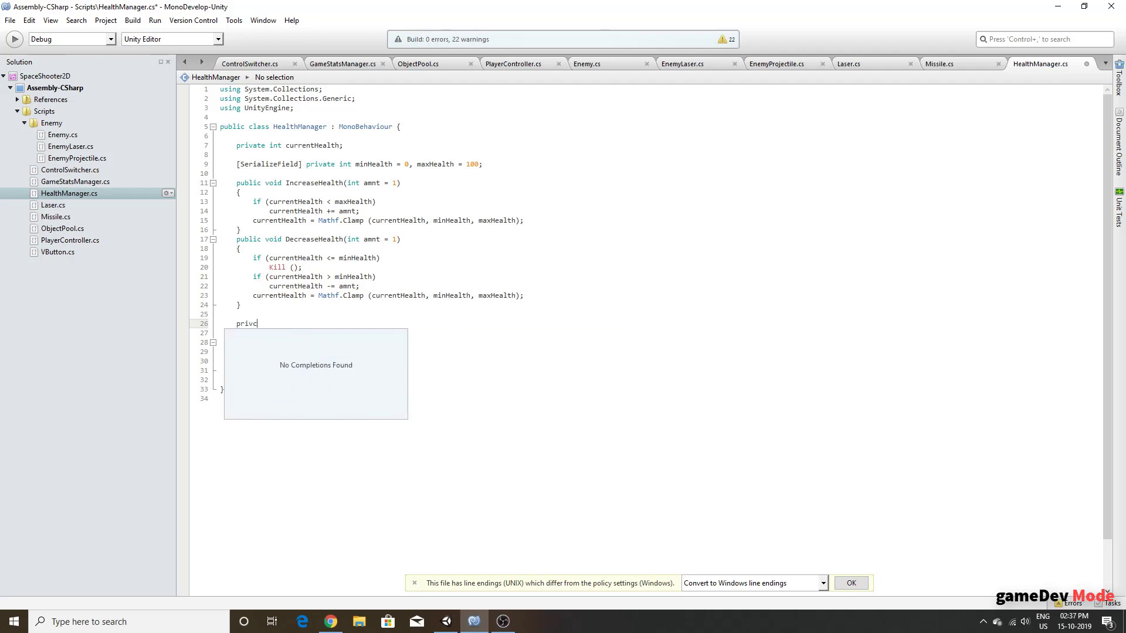
type("ate void ")
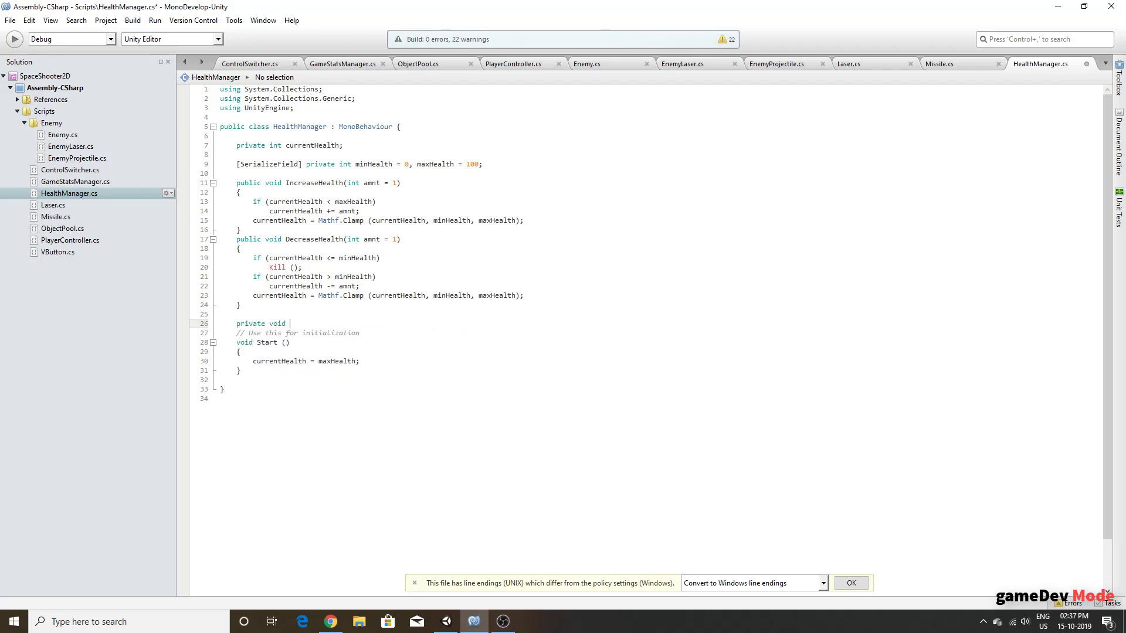
type("Kill()")
key("Return")
type("{")
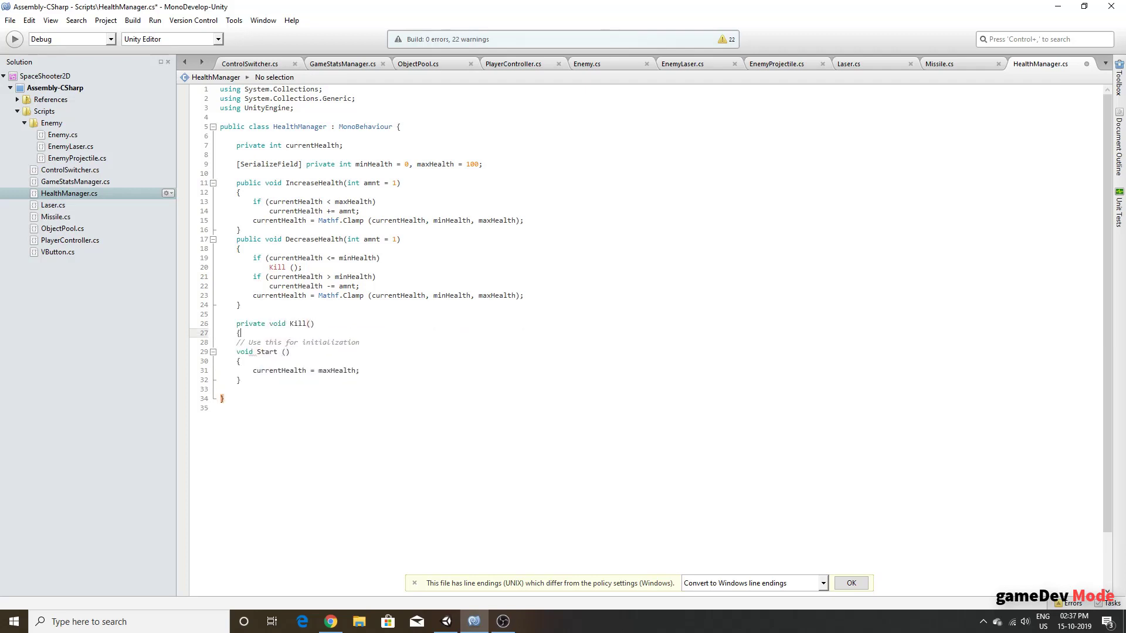
key("Return")
type("Hu")
key("Return")
key("BackSpace")
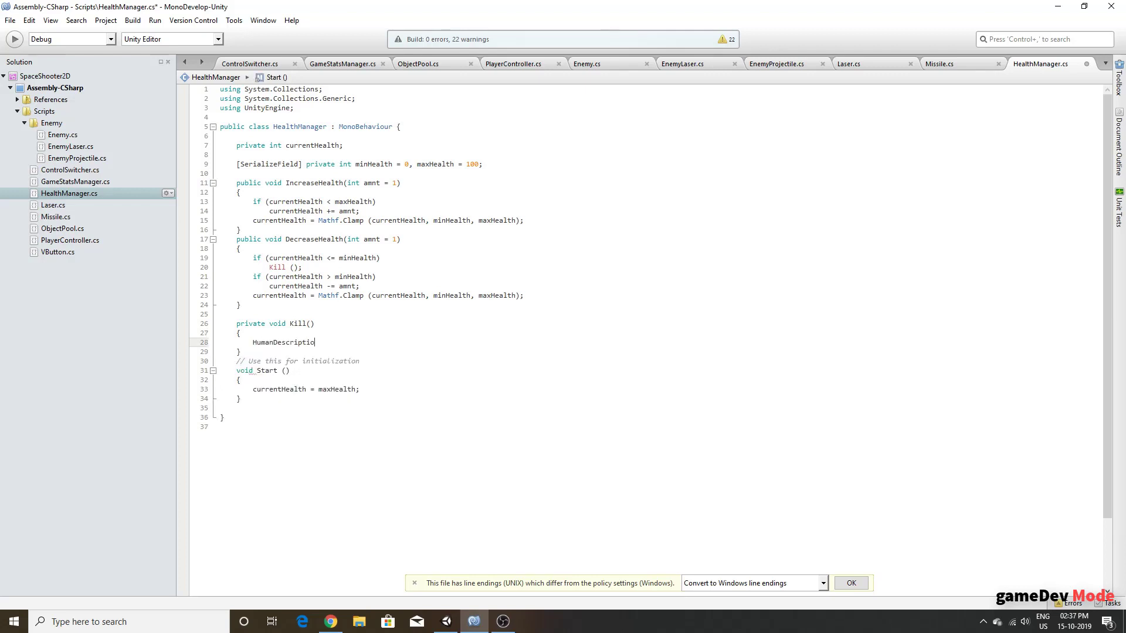
key("BackSpace")
key("BackSpace")
key("BackSpace")
key("BackSpace")
key("BackSpace")
key("BackSpace")
key("BackSpace")
type("Des")
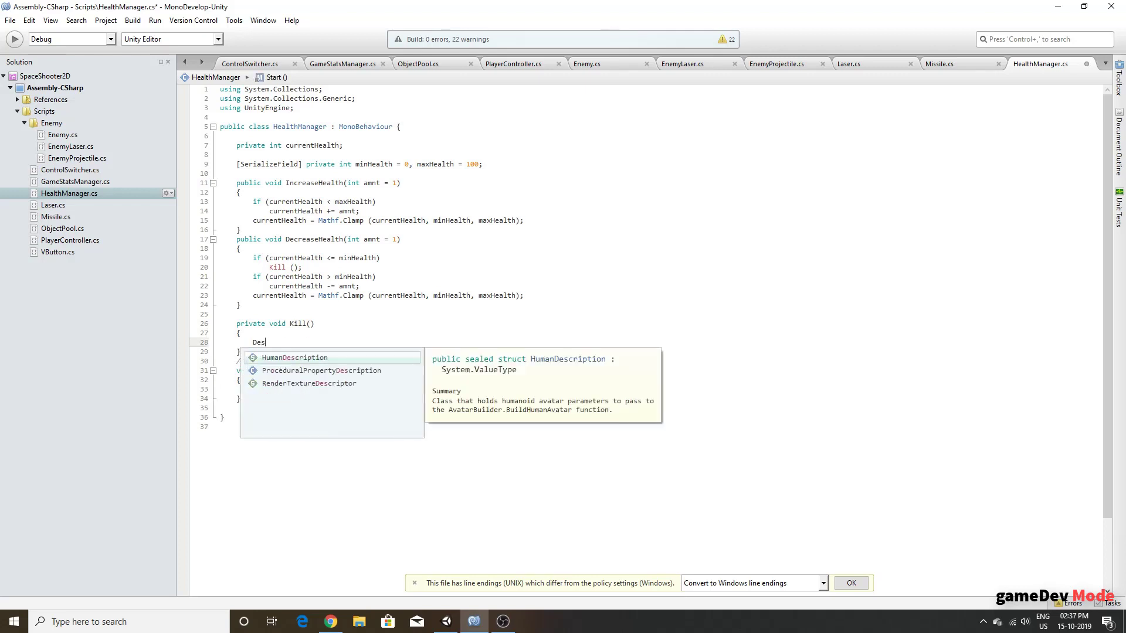
type("troy")
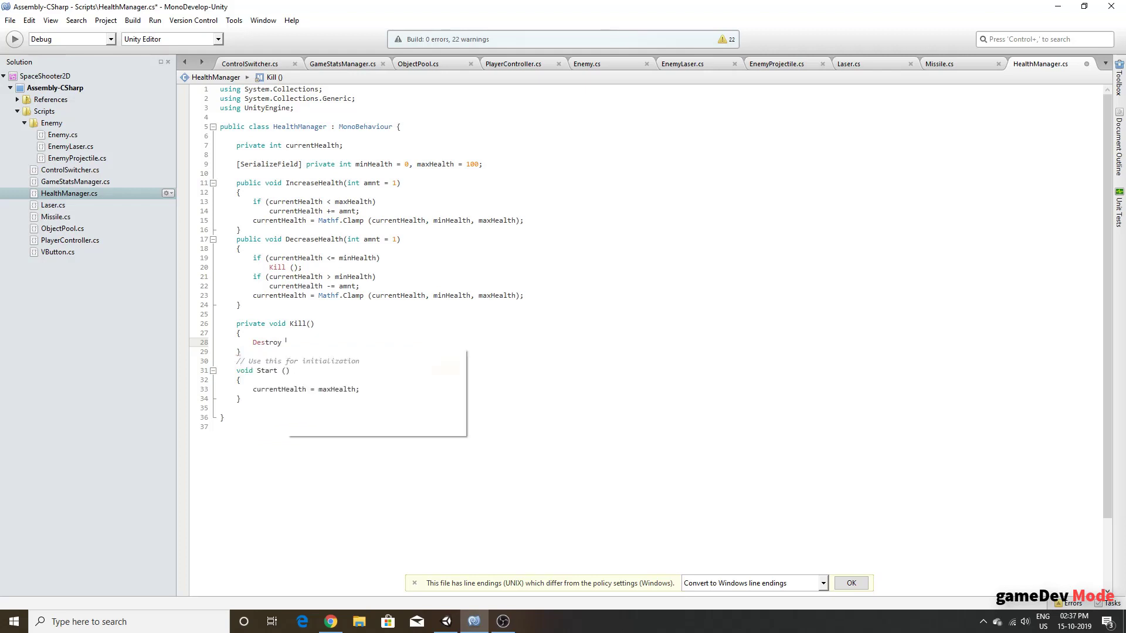
key("BackSpace")
type("()")
type("g")
key("Return")
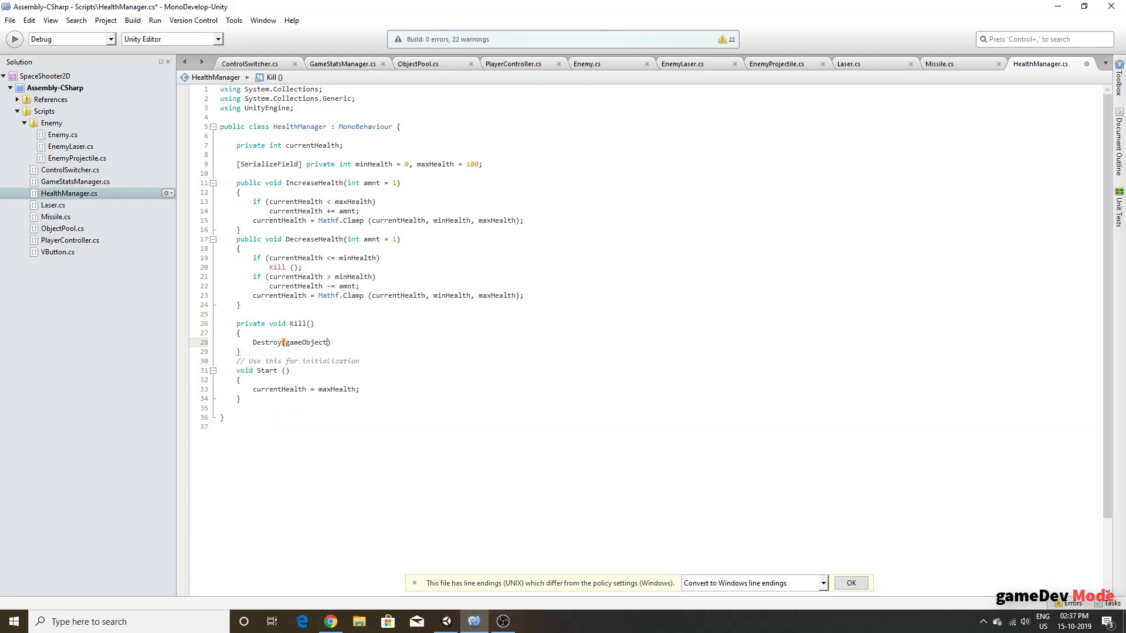
type(";")
Step: Add private void Update() containing the copied currentHealth <= minHealth check calling Kill(), then save
key("Down")
key("Return")
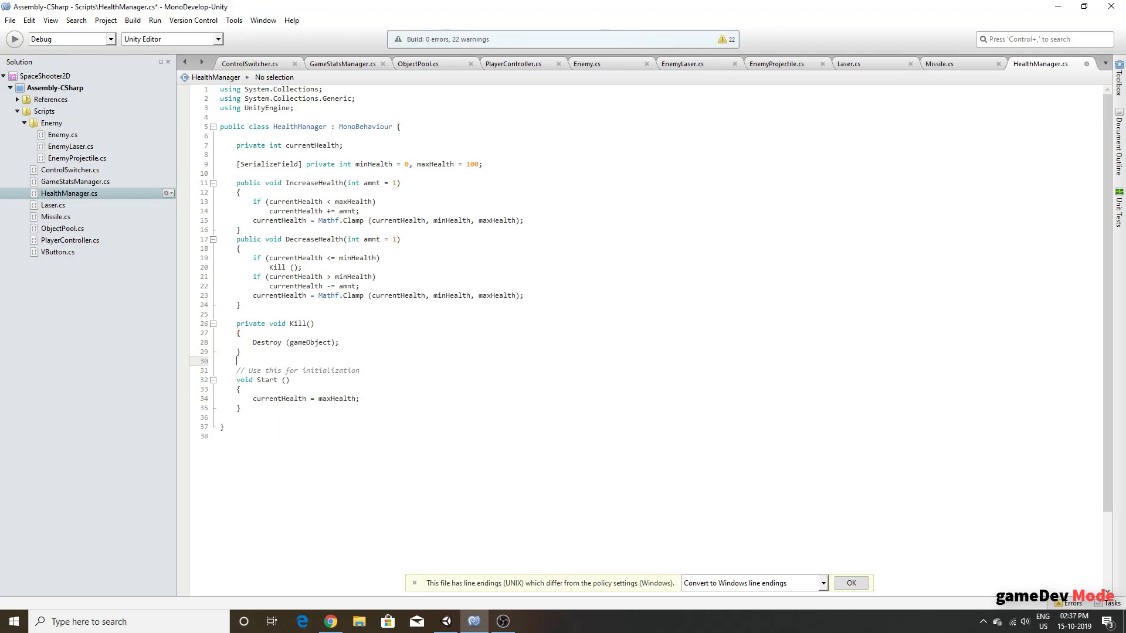
type("private void ")
type("Update()")
key("Return")
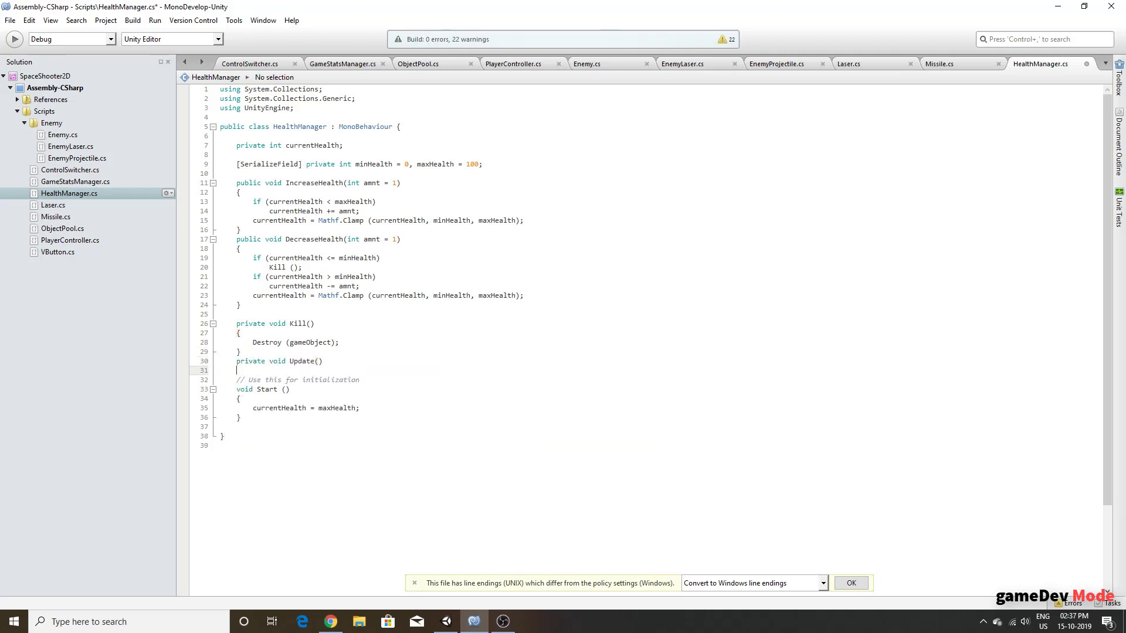
type("{")
key("Return")
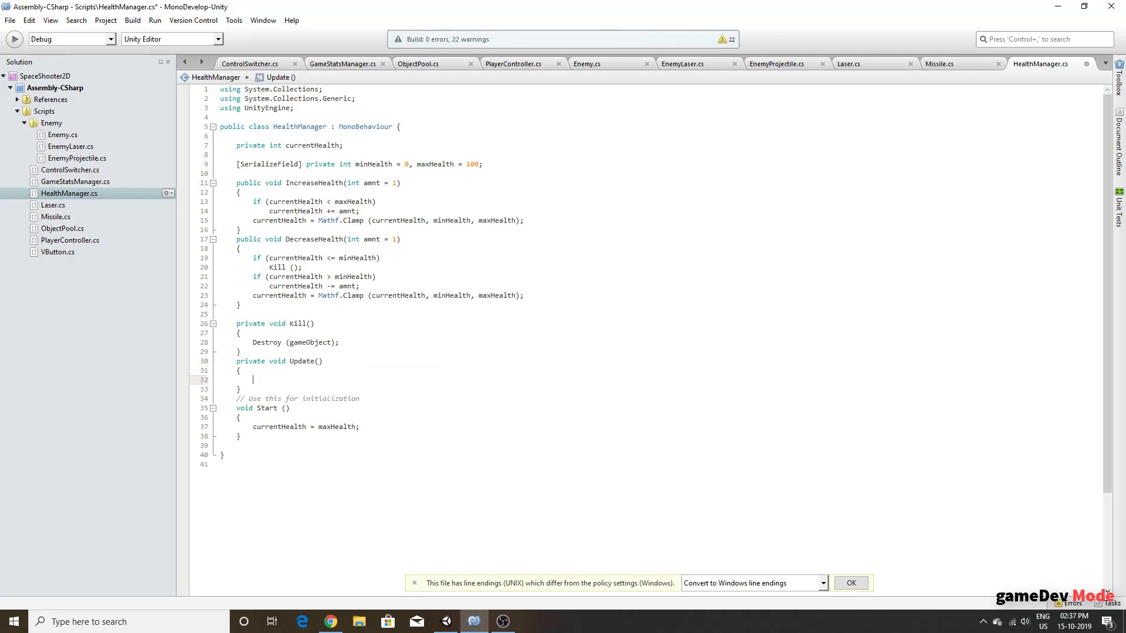
left_click_drag(302, 267, 219, 258)
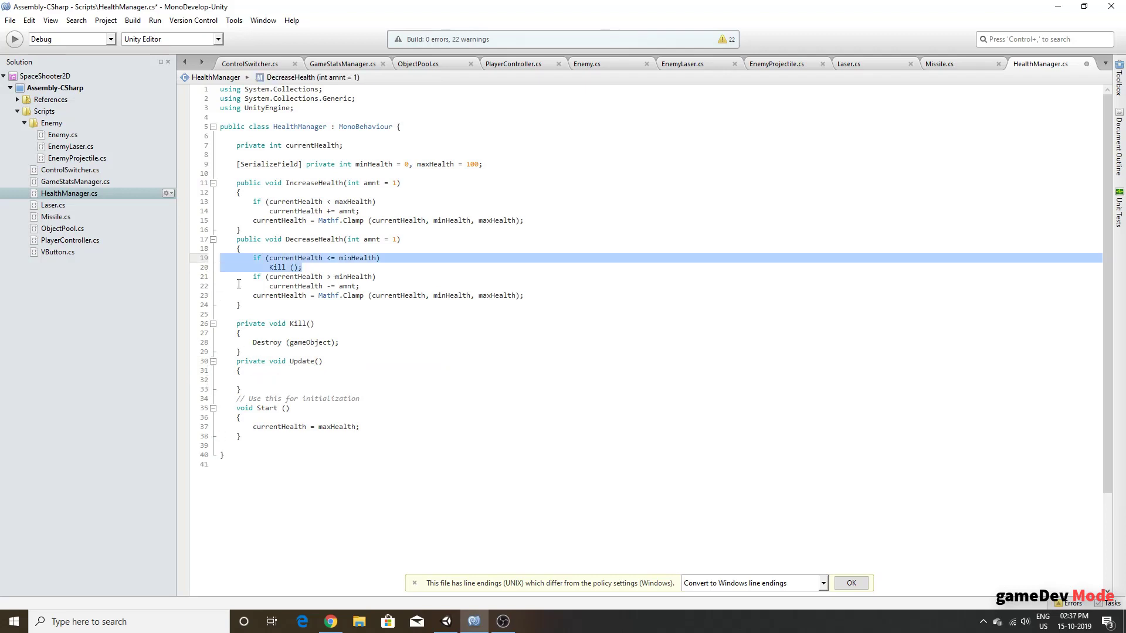
key("ctrl+c")
left_click(264, 380)
key("ctrl+v")
left_click(256, 351)
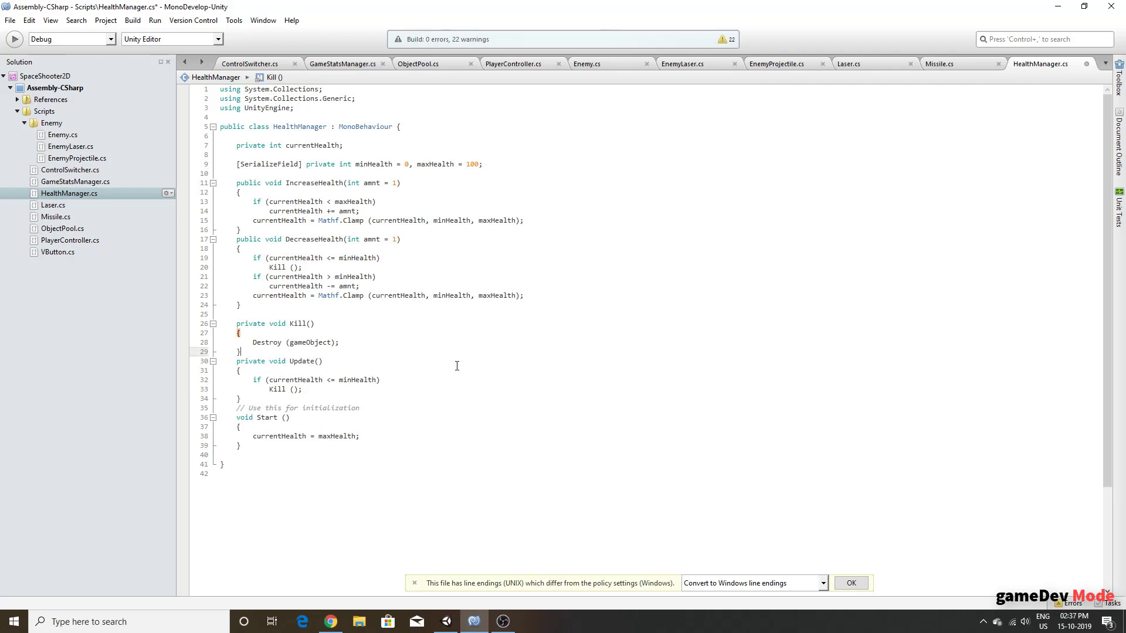
key("Return")
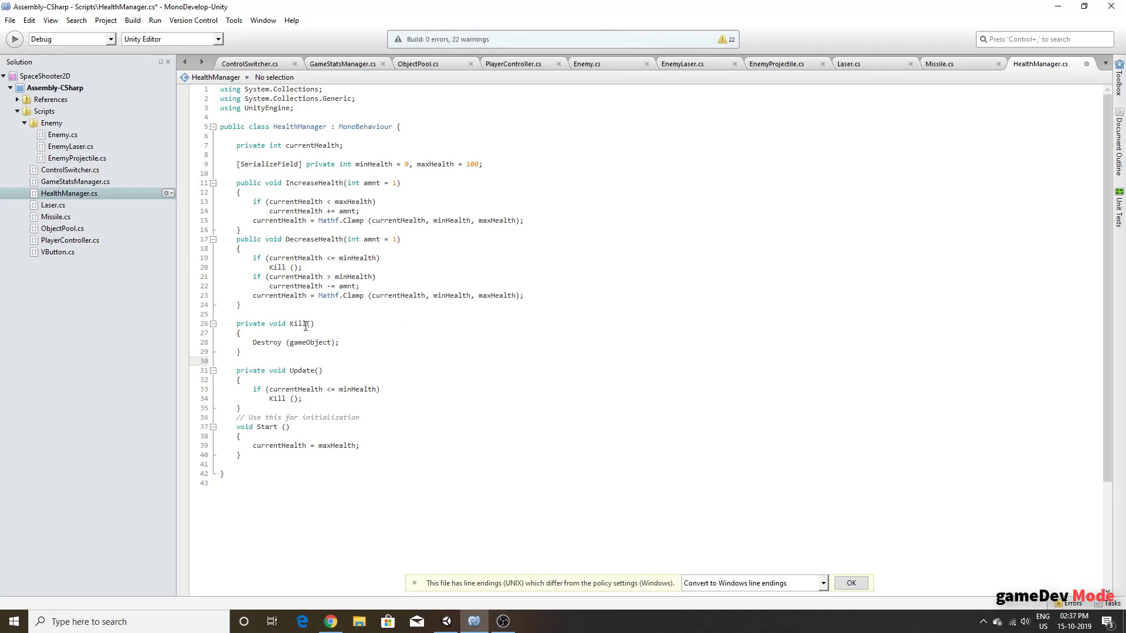
key("ctrl+s")
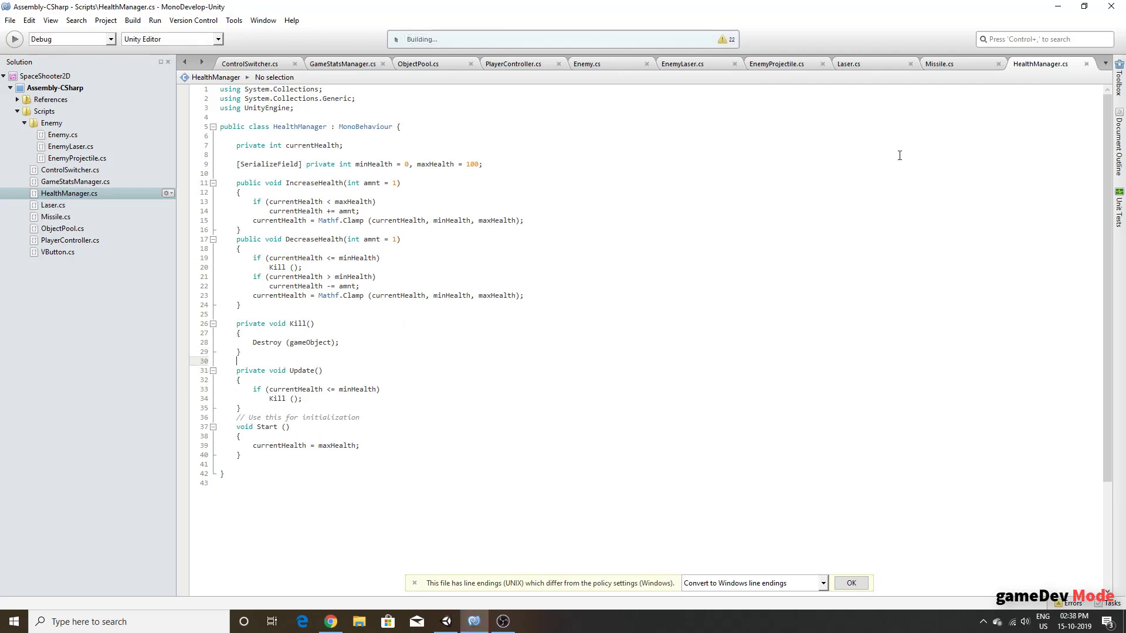
Step: Return to the Unity editor, switch to the Game view and enter Play mode
left_click(1057, 7)
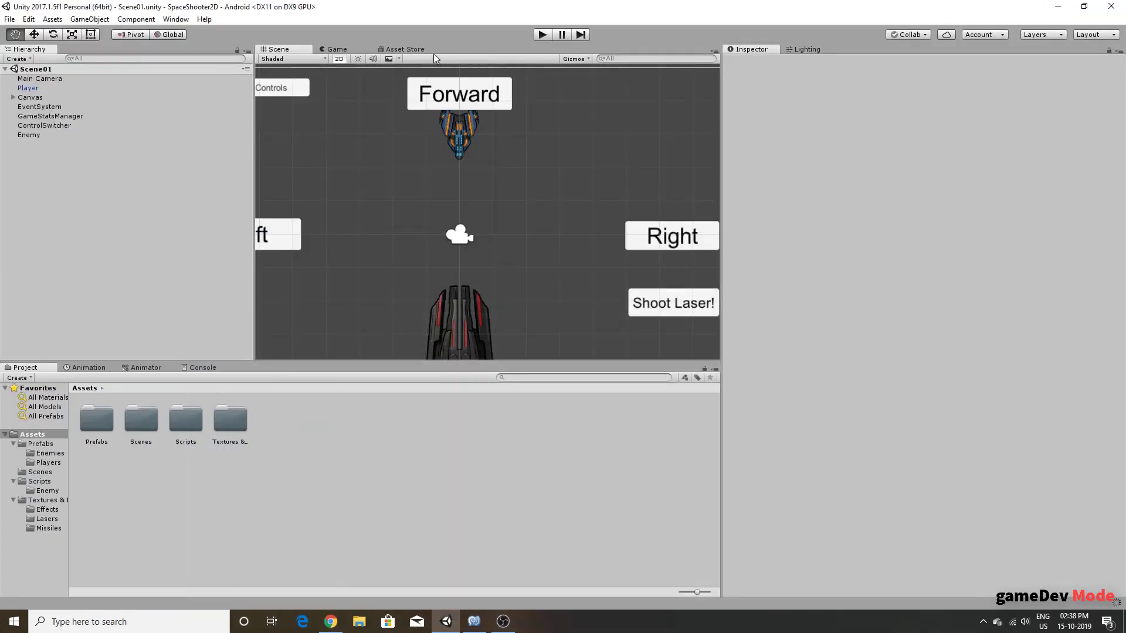
left_click(335, 50)
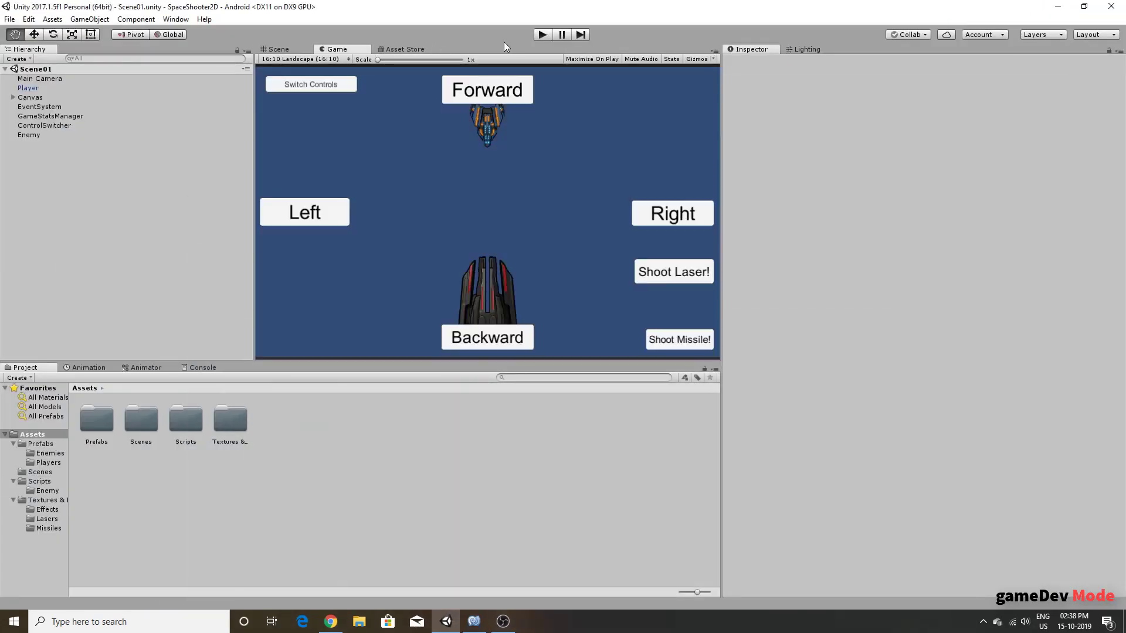
left_click(533, 39)
Step: Steer the player ship right and down-left while firing lasers at the Enemy ship
key("Right")
key("Up")
key("space")
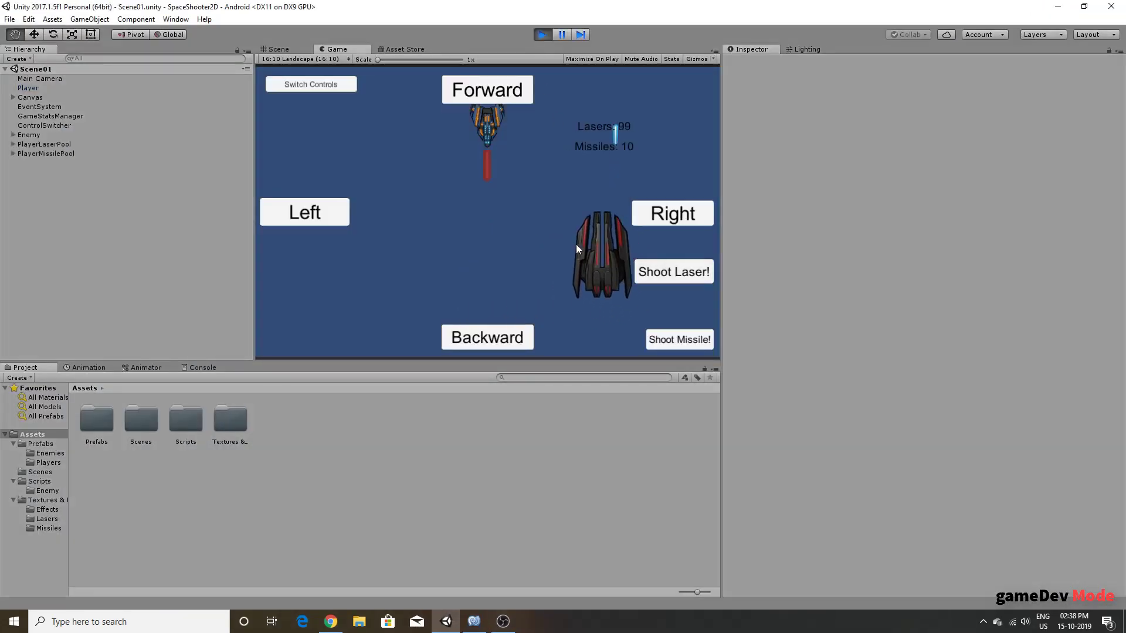
mouse_move(575, 244)
left_mouse_down()
mouse_move(529, 224)
mouse_move(530, 286)
mouse_move(472, 284)
mouse_move(555, 320)
mouse_move(582, 242)
mouse_move(465, 276)
mouse_move(514, 290)
mouse_move(560, 200)
mouse_move(444, 269)
mouse_move(390, 267)
mouse_move(507, 271)
mouse_move(440, 286)
left_mouse_up()
Step: Show the Player's Health Manager in the Debug Inspector (Current Health 80), then stop Play mode and deselect
left_click(37, 89)
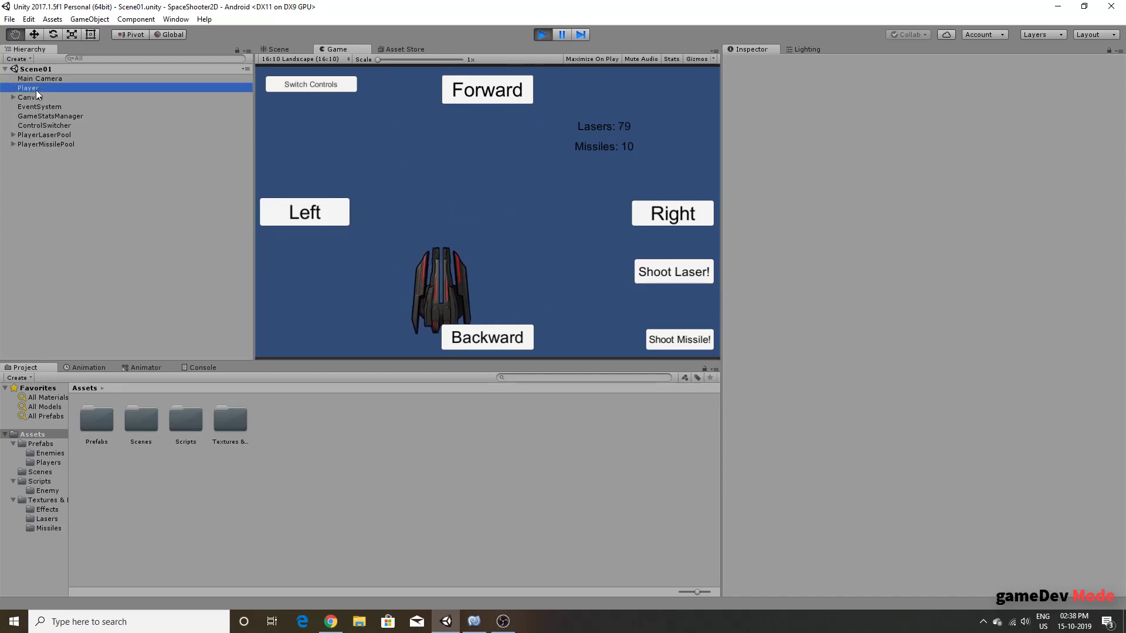
left_click(1120, 51)
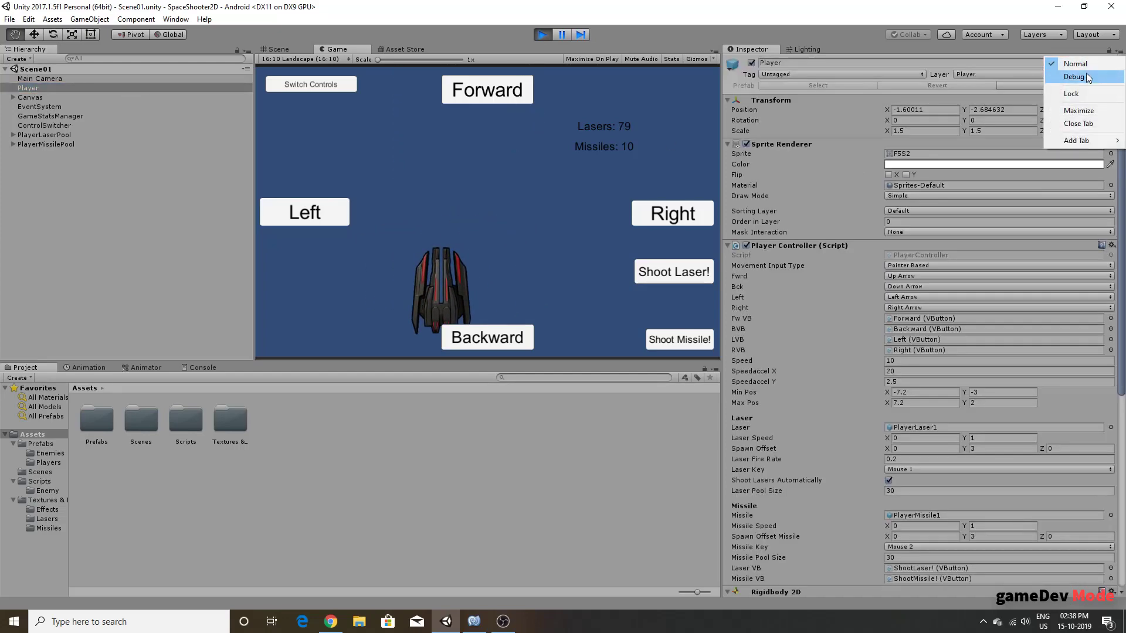
left_click(1087, 77)
scroll(1036, 206, "down", 5)
scroll(1036, 207, "down", 5)
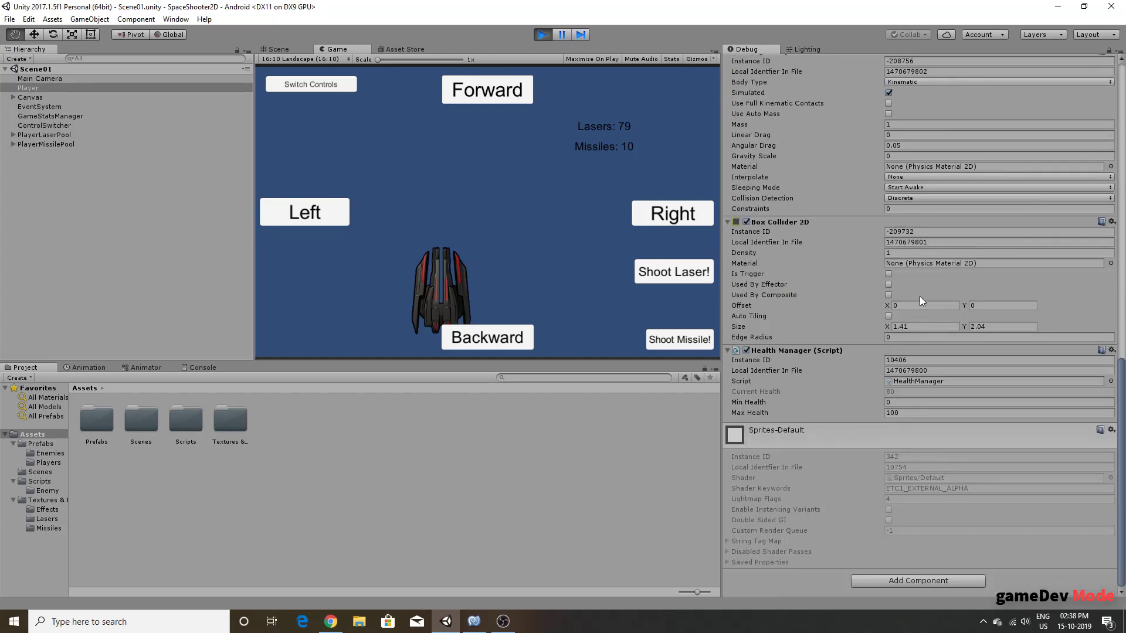
left_click(550, 36)
left_click(228, 246)
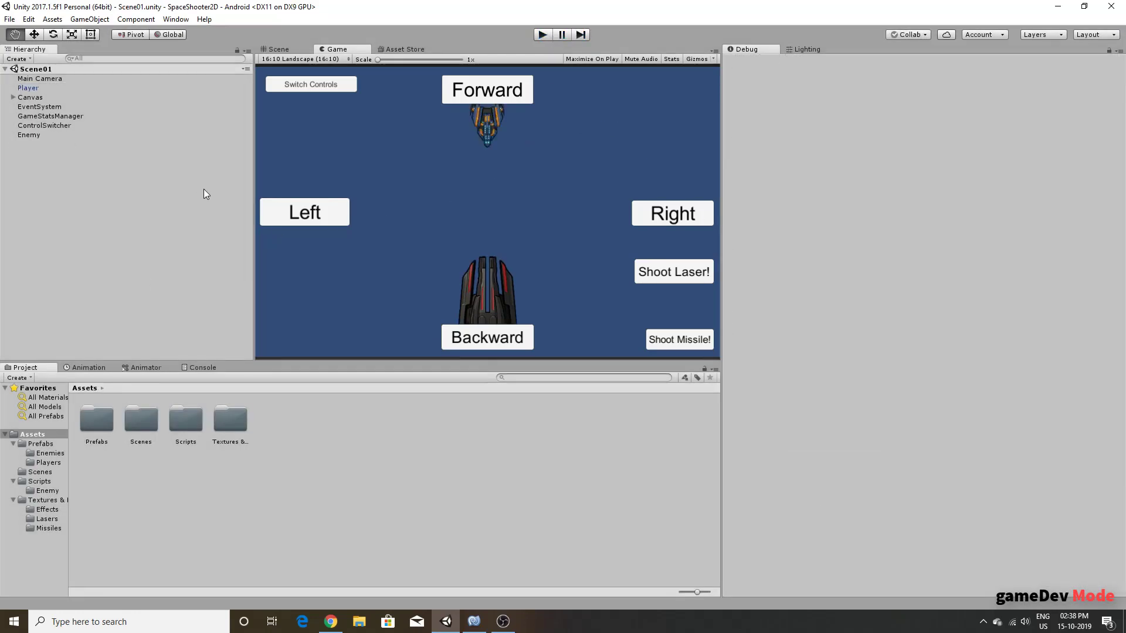